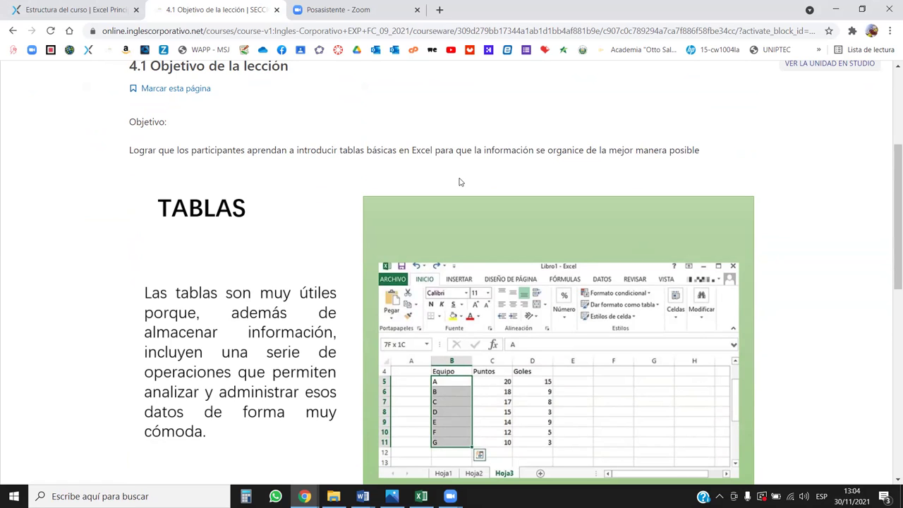
- Read the lesson page on Excel tables through to the CREAR UNA TABLA section
scroll(582, 232, "down", 1)
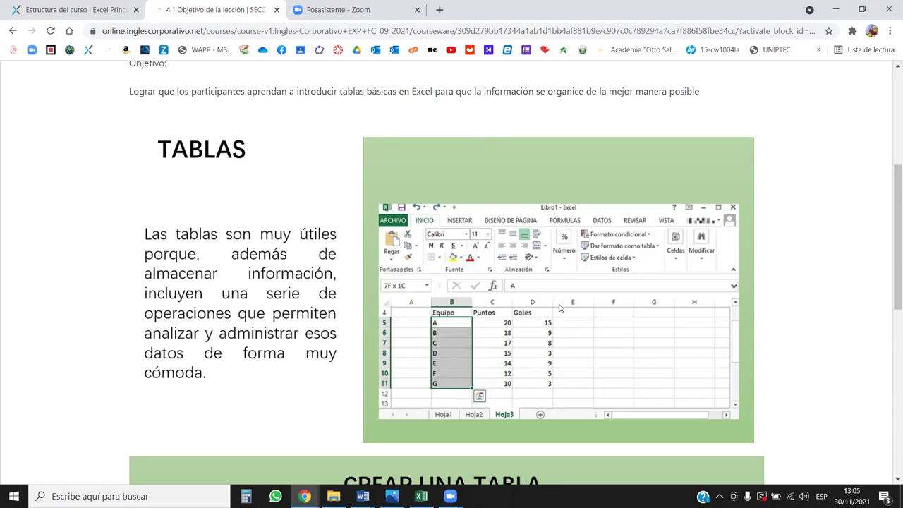
scroll(540, 346, "down", 1)
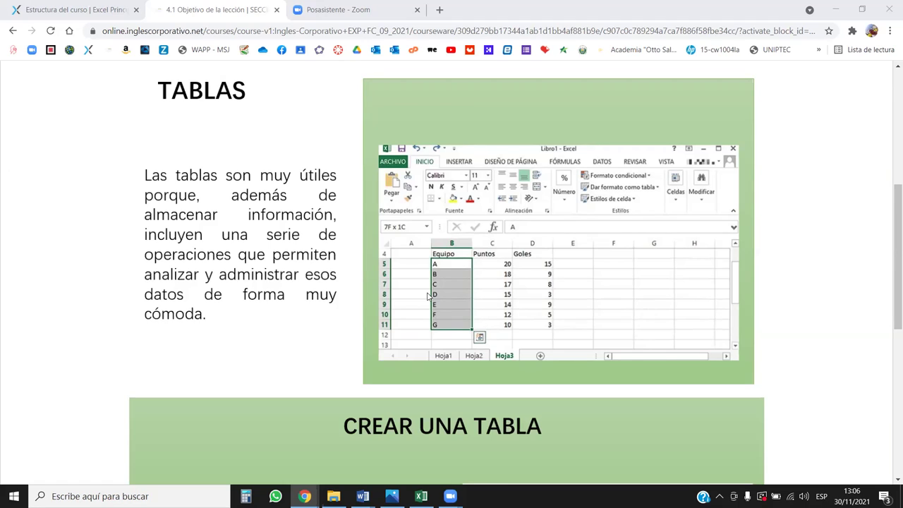
left_click(522, 285)
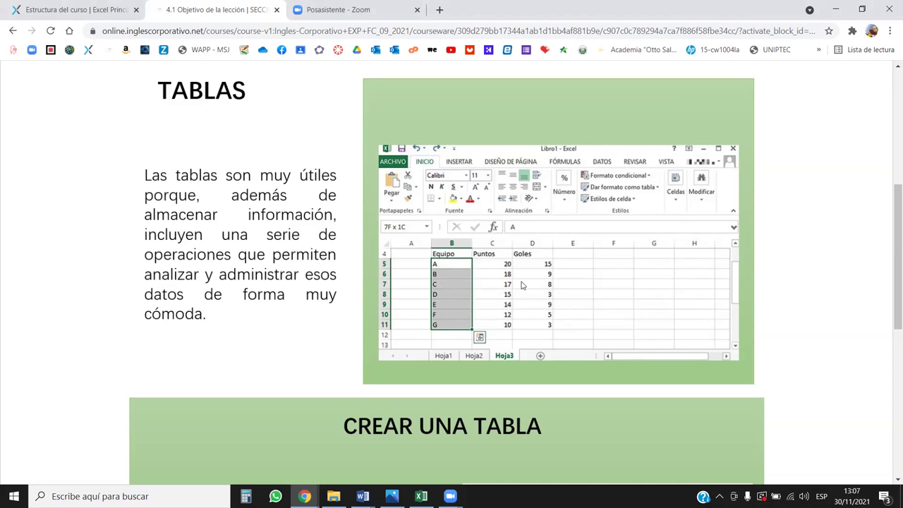
scroll(522, 285, "down", 4)
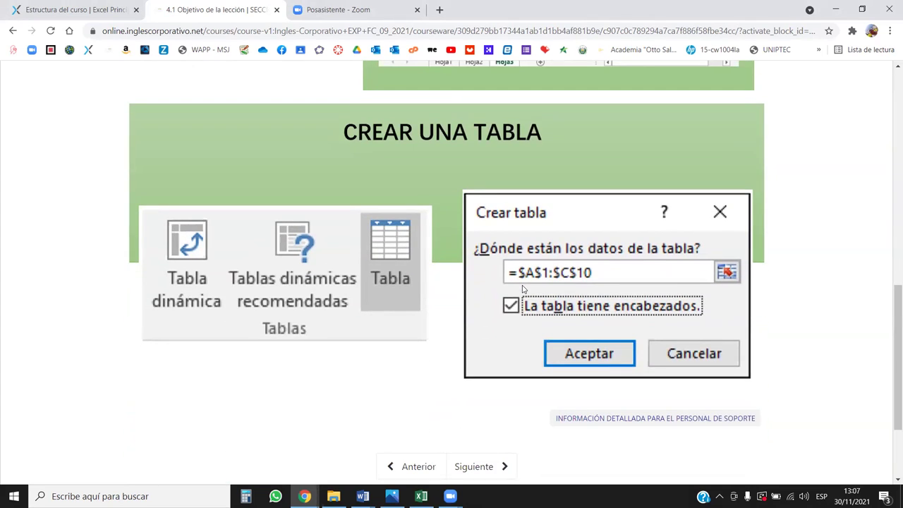
- Switch to Excel and create a new blank workbook
key("alt+Tab")
key("alt+Tab")
key("alt+Tab")
key("alt+Tab")
key("alt+Tab")
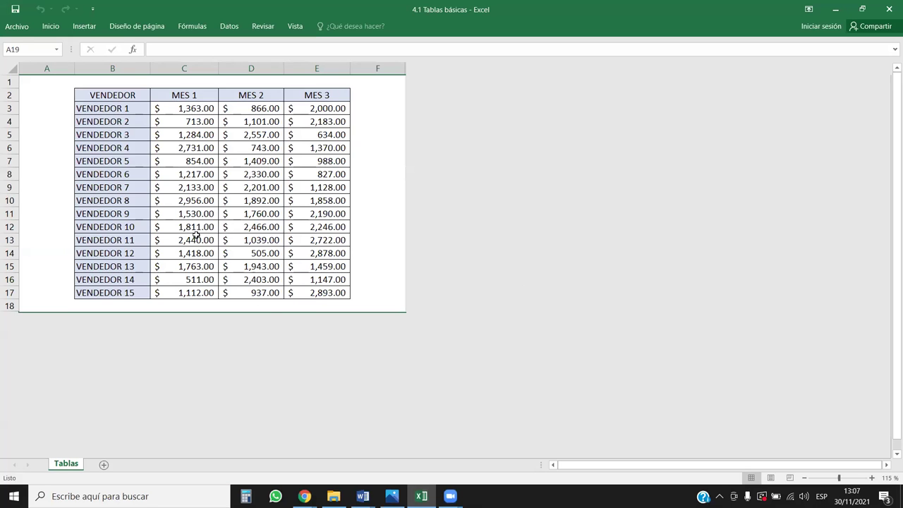
left_click(17, 28)
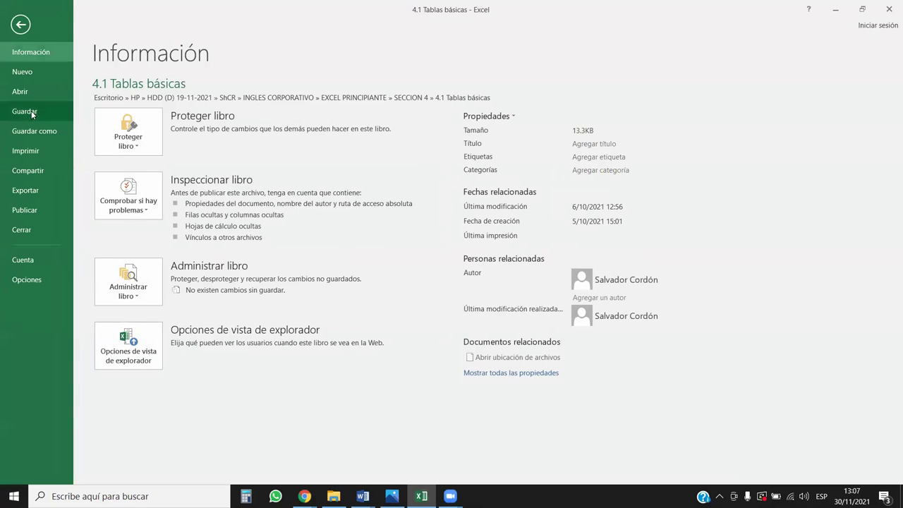
left_click(23, 71)
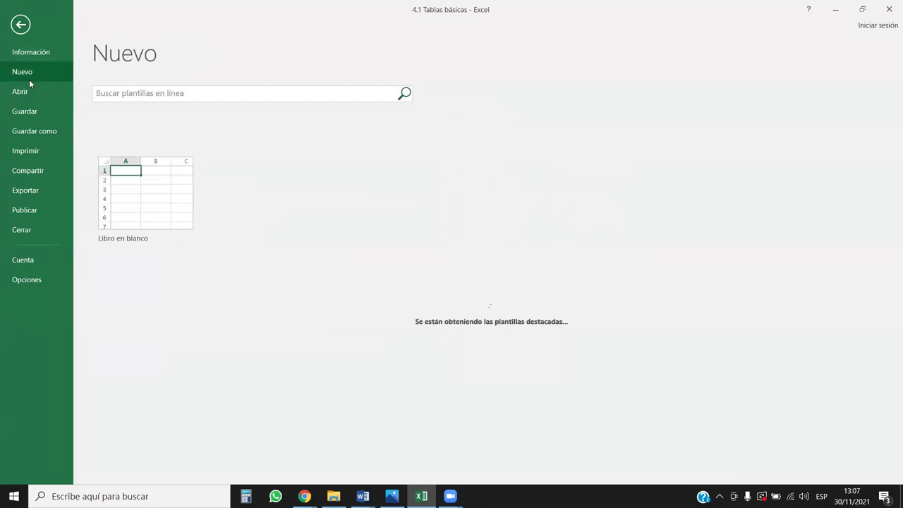
left_click(163, 186)
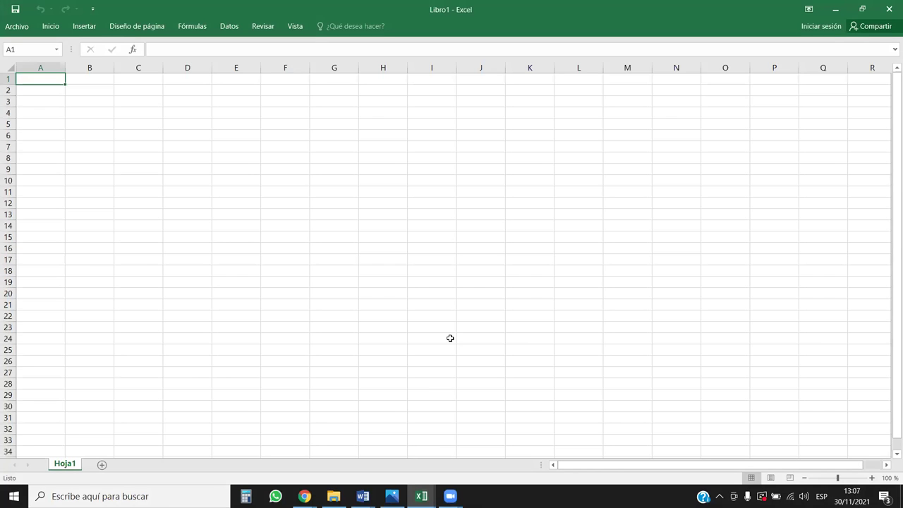
scroll(360, 294, "up", 6)
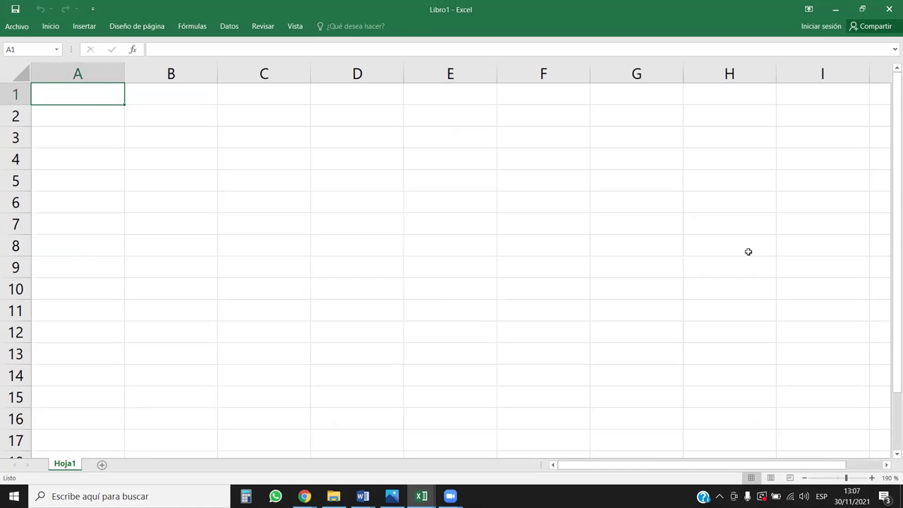
- Pin the ribbon so it stays expanded above the empty sheet
left_click(230, 26)
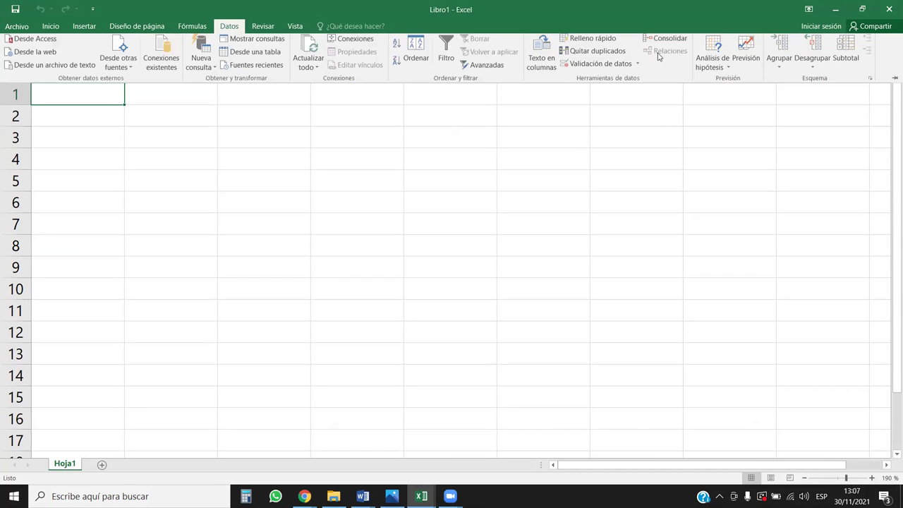
left_click(890, 76)
left_click(345, 192)
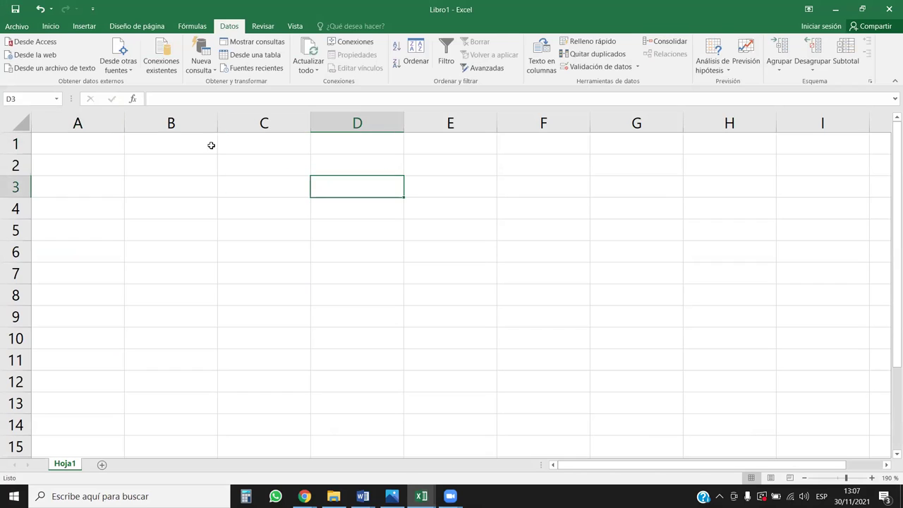
- Examine the Table command's Crear tabla dialog for cell B2, including its data range and header options, without creating a table
left_click(48, 26)
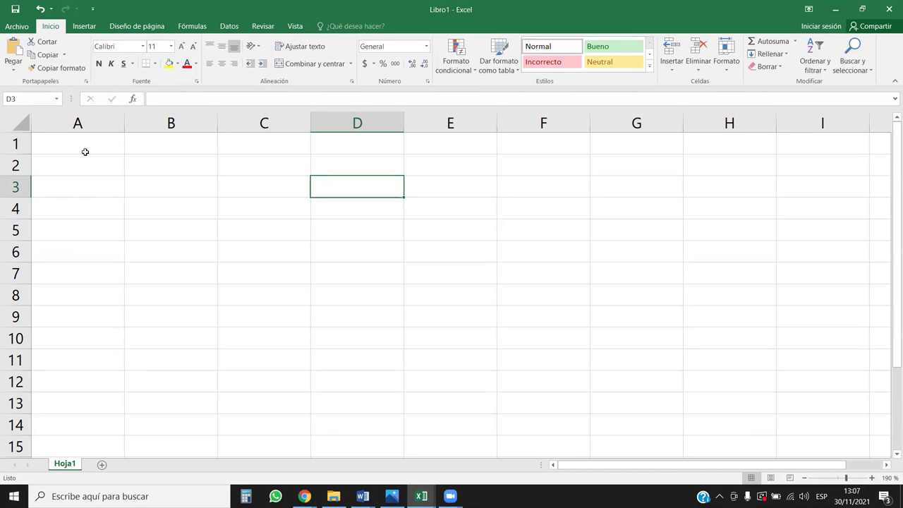
left_click(84, 26)
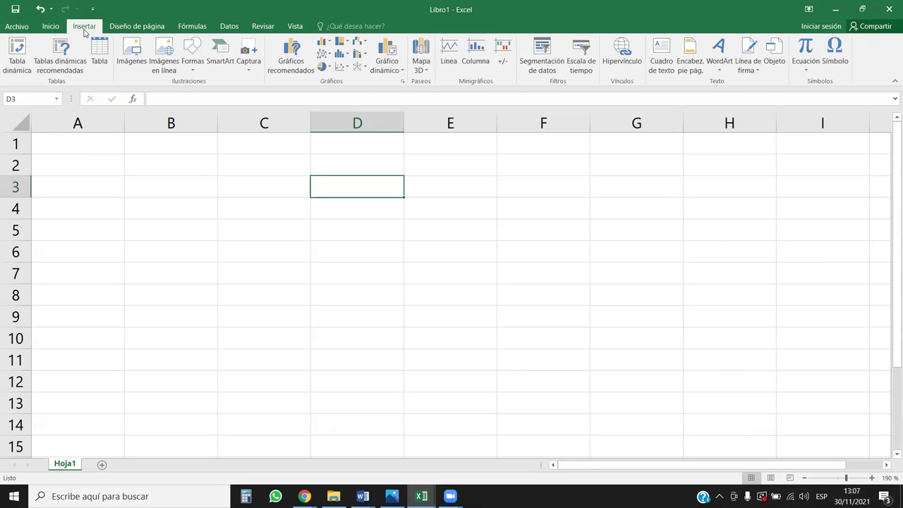
left_click(102, 61)
key("alt+Tab")
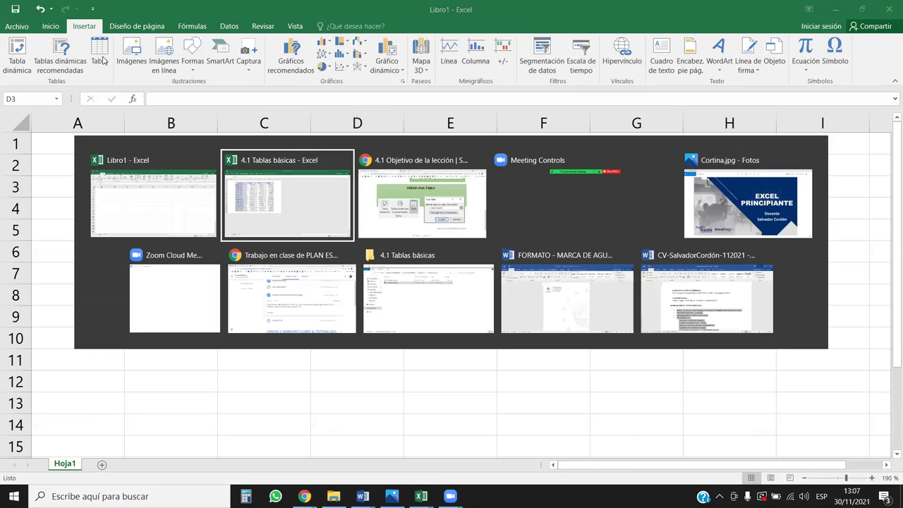
key("alt+Tab")
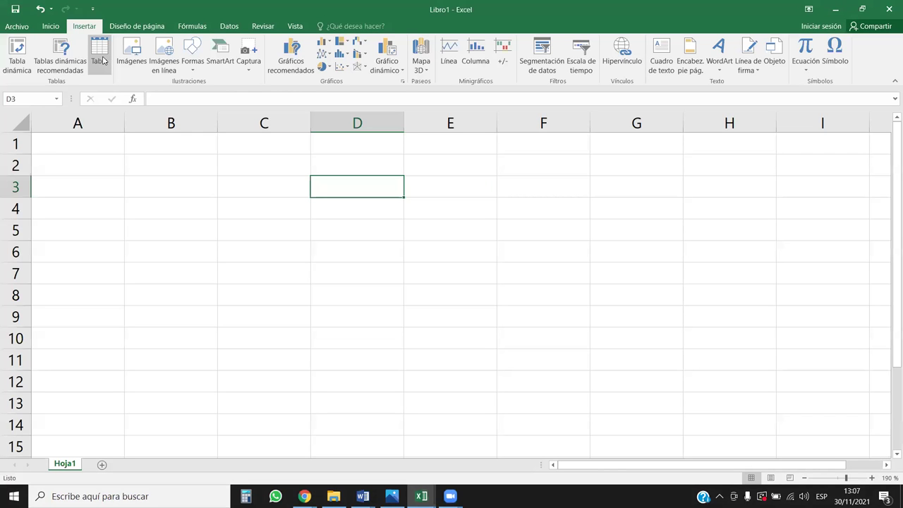
key("ctrl+q")
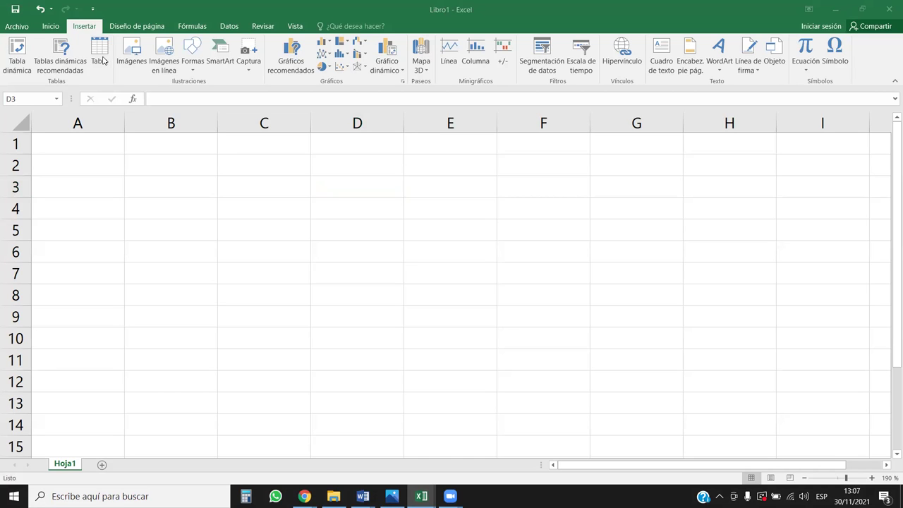
key("Escape")
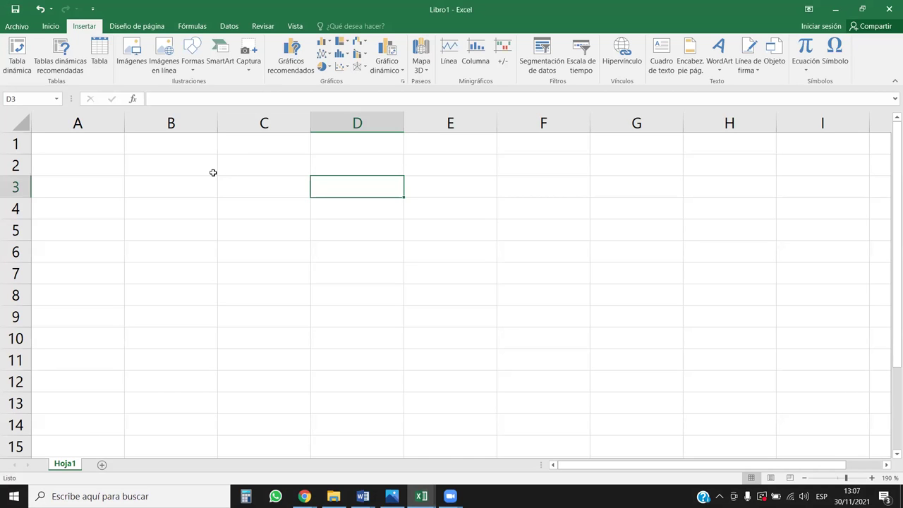
left_click(214, 172)
key("ctrl+t")
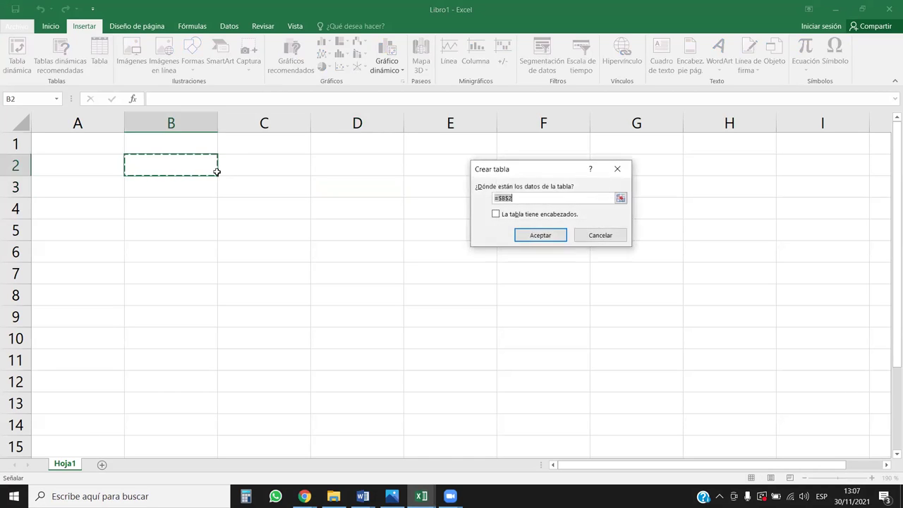
left_click(618, 171)
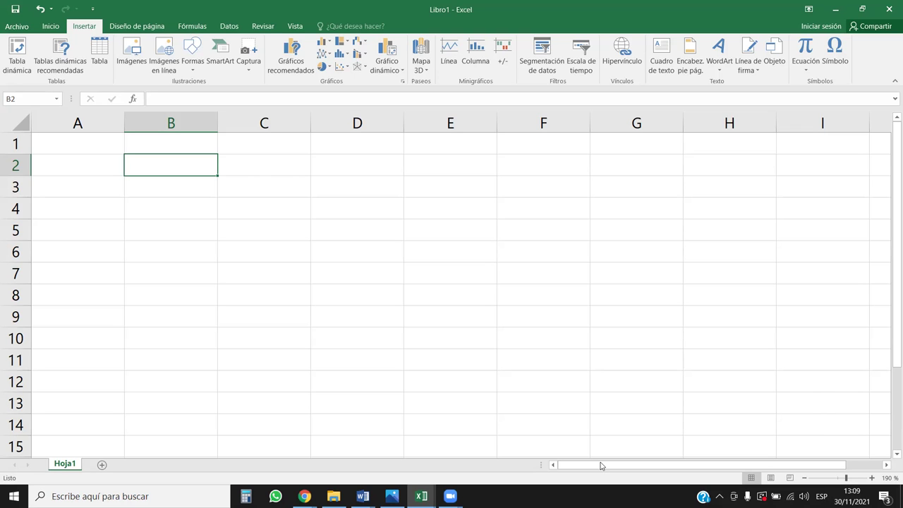
- Bring up the workbook 4.1 Tablas básicas and arrange it side by side with Libro1
mouse_move(421, 495)
left_click(379, 439)
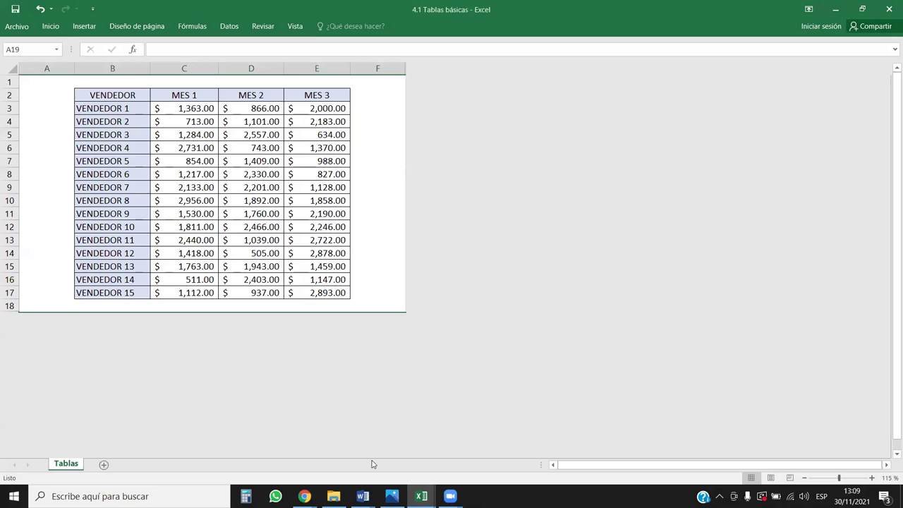
left_click_drag(120, 103, 311, 290)
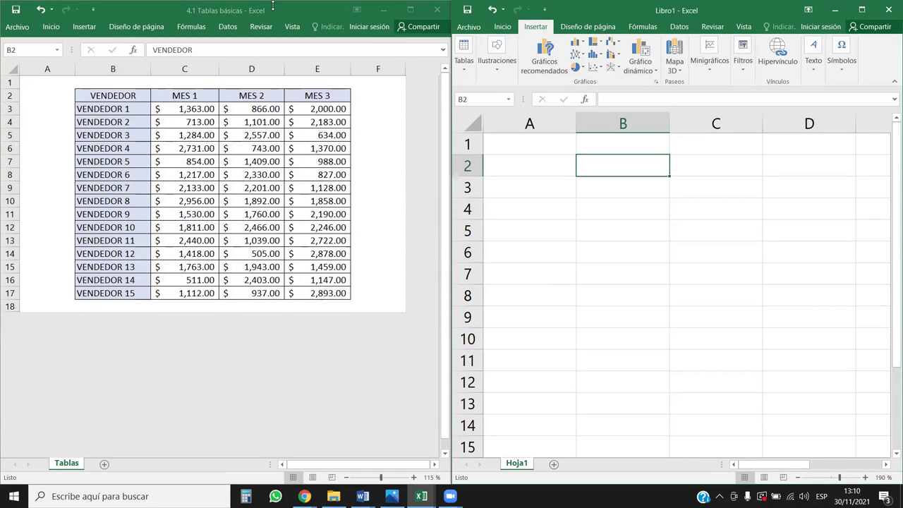
left_click(392, 27)
key("ctrl+a")
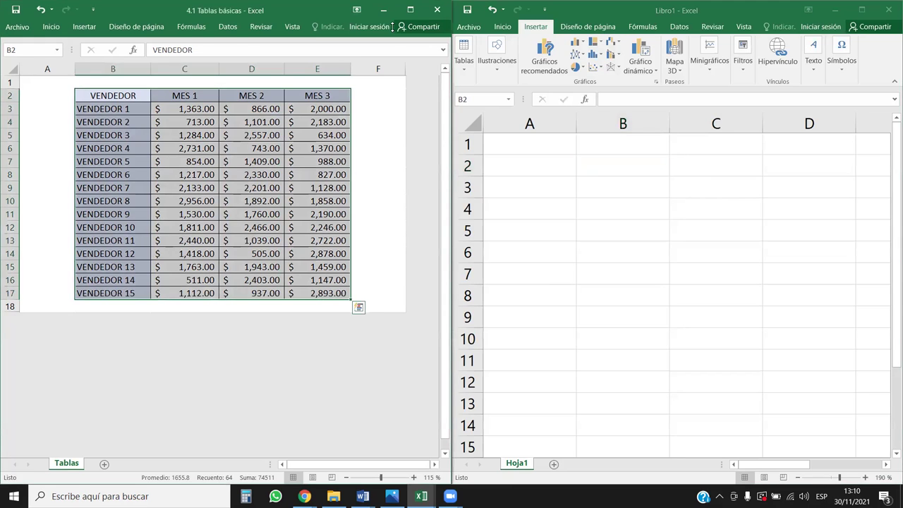
key("super+Right")
left_click(85, 141)
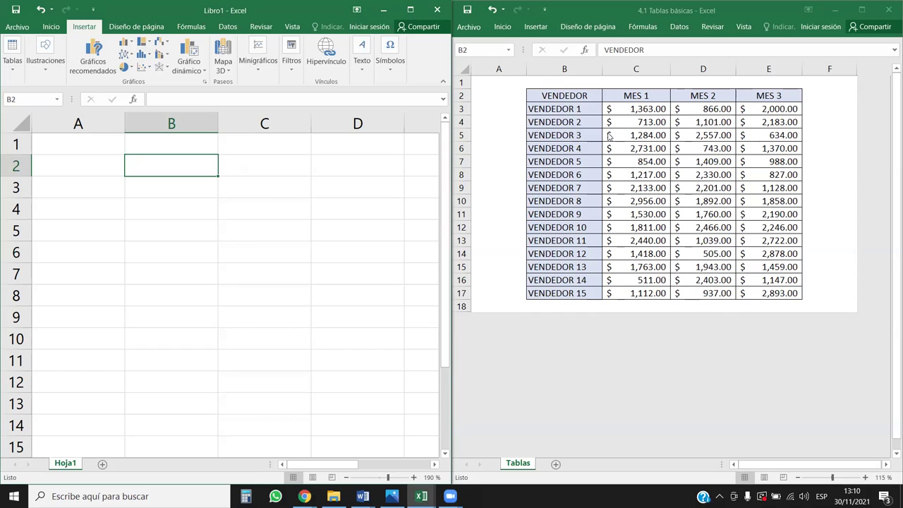
left_click(102, 168)
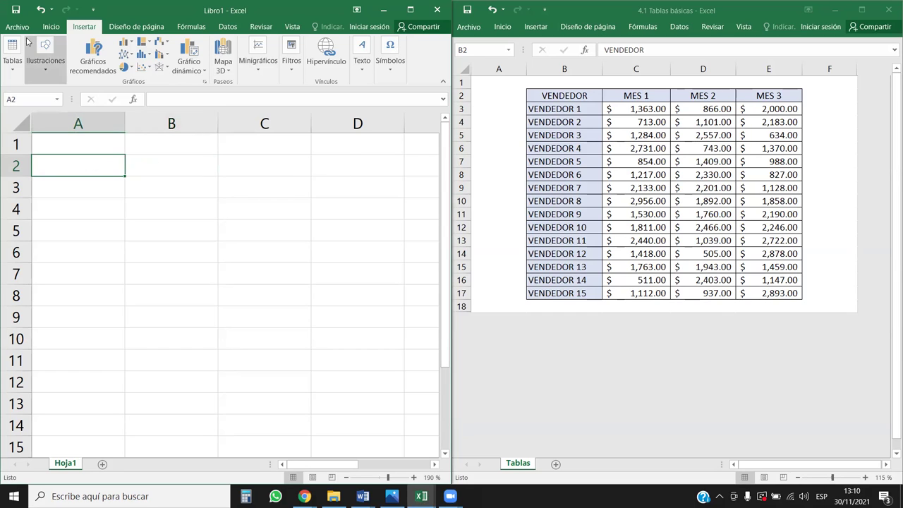
left_click(51, 27)
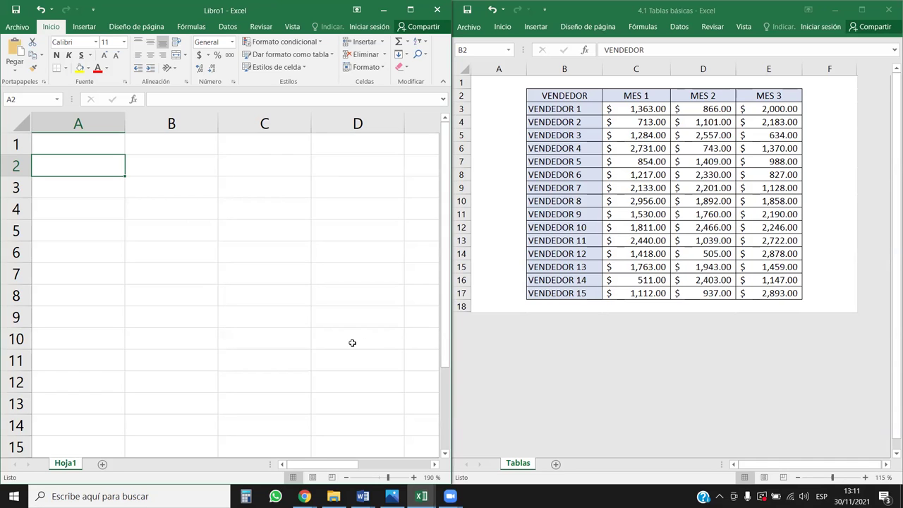
- Examine the reference sales table by selecting the whole range B2:E17 and its amounts in C3:E17
left_click(559, 97)
key("ctrl+a")
left_click_drag(559, 97, 770, 290)
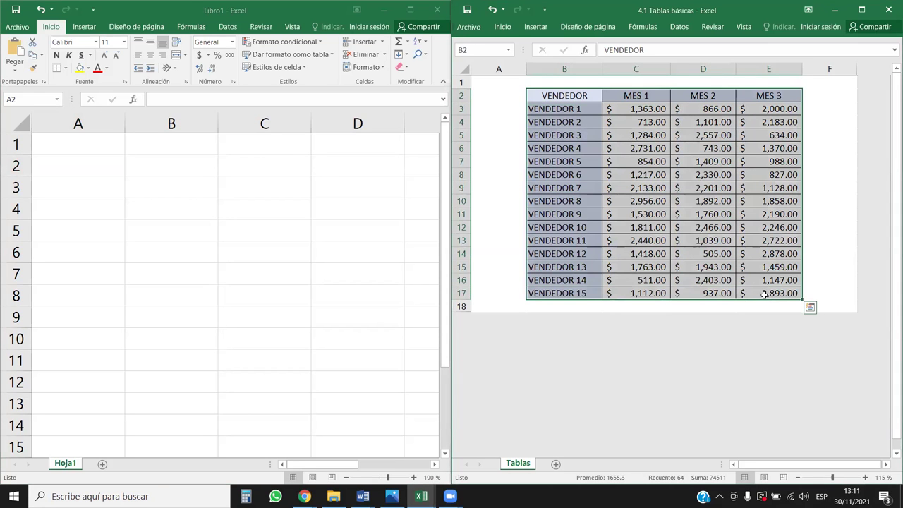
left_click(682, 200)
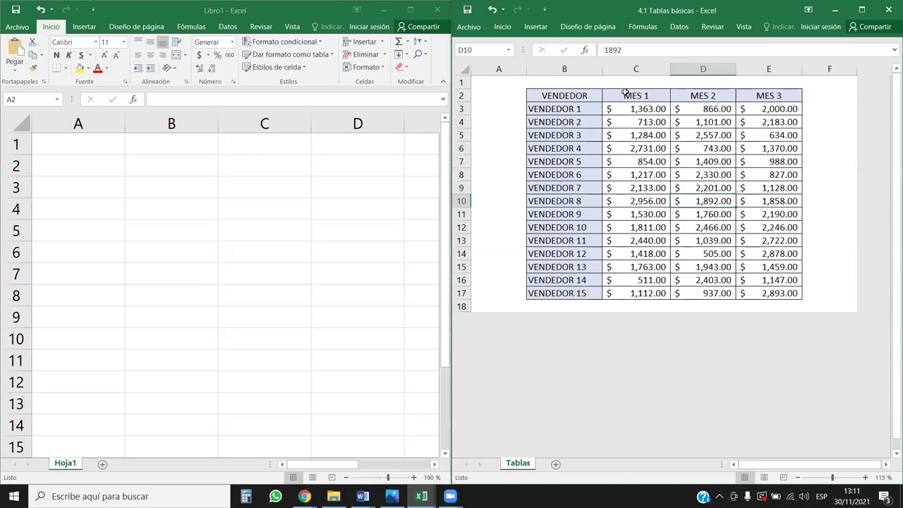
left_click_drag(582, 101, 787, 291)
mouse_move(652, 111)
left_mouse_down()
mouse_move(705, 150)
mouse_move(796, 302)
mouse_move(664, 110)
left_mouse_up()
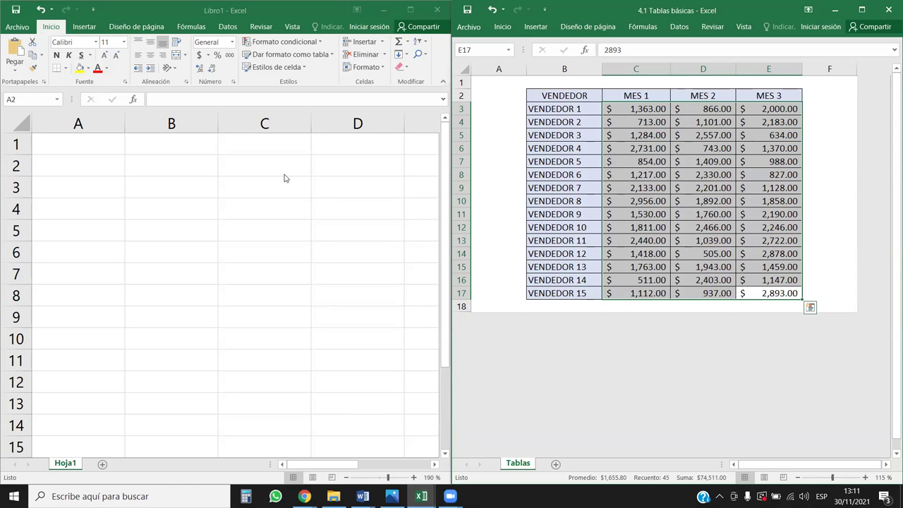
- Enter the header VENDEDOR in cell B2 of Libro1
left_click(180, 160)
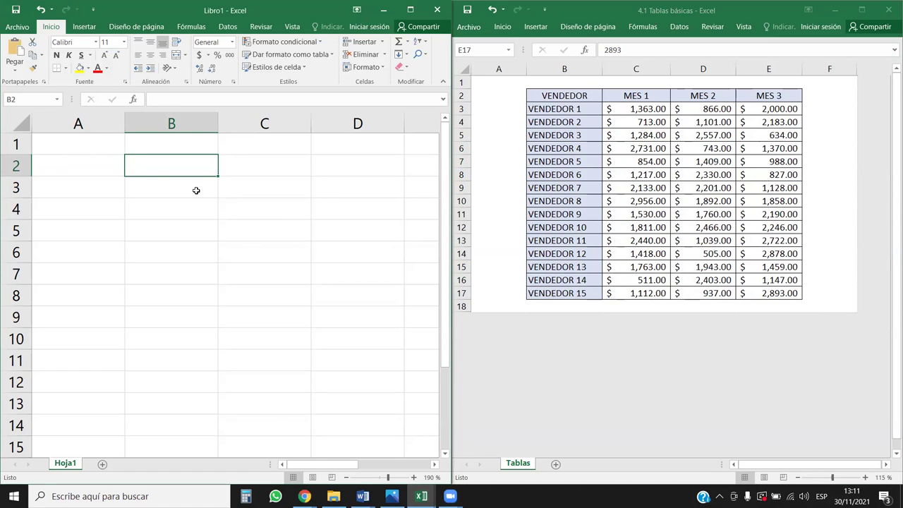
type("ve")
key("BackSpace")
key("BackSpace")
type("VE")
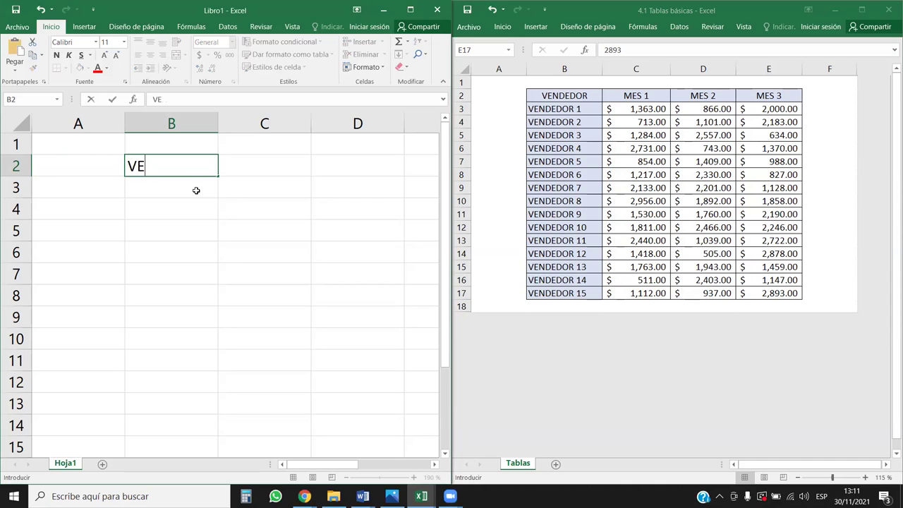
type("NDEDOR")
key("BackSpace")
type("OR")
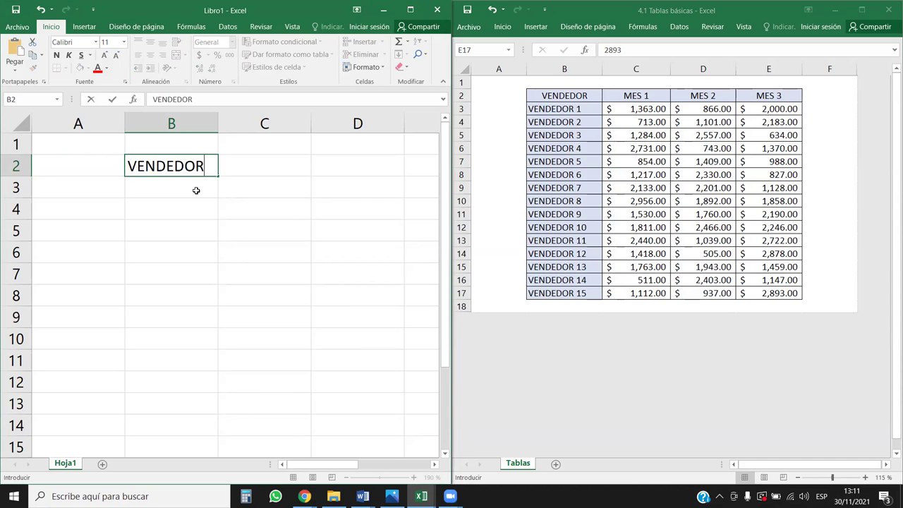
key("Tab")
- Enter the header MES 1 in cell C2
type("MES")
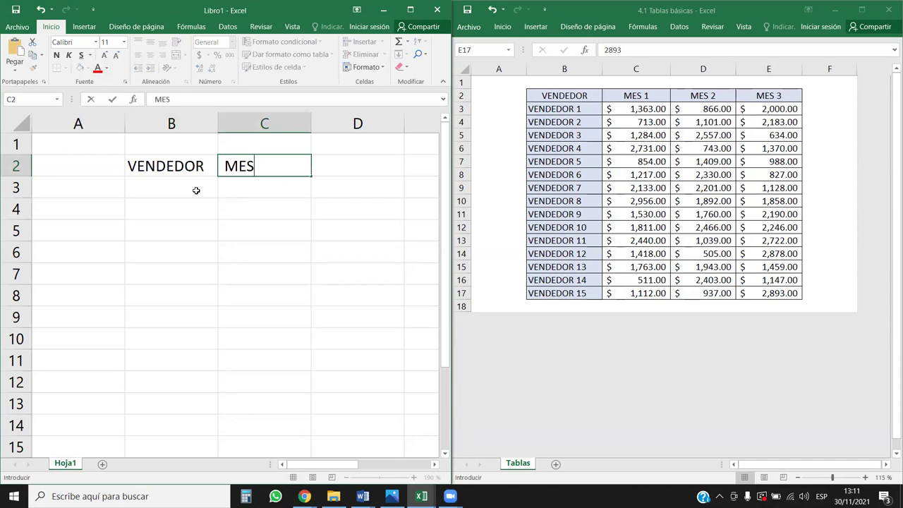
type("1")
key("BackSpace")
type("1")
key("Tab")
key("Tab")
key("Tab")
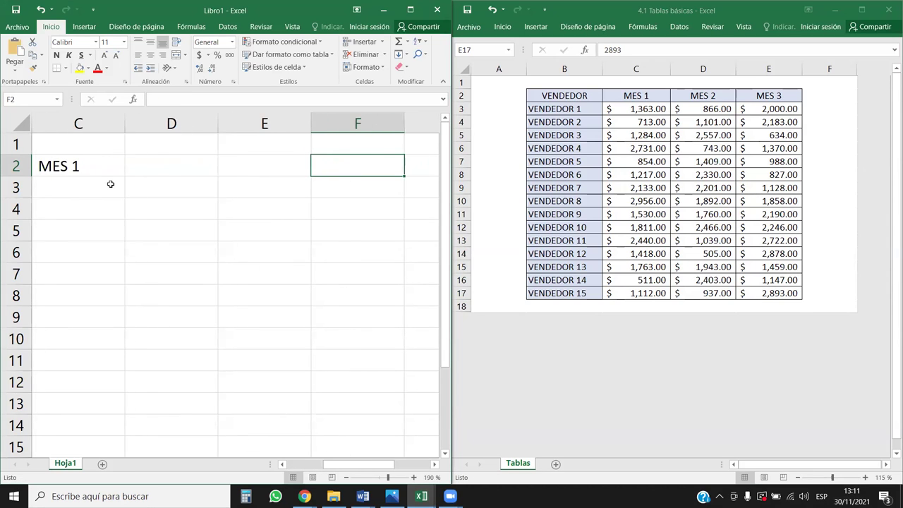
- Fill the MES 1 header across D2:E2 as a series to produce MES 2 and MES 3
left_click(106, 168)
left_click_drag(124, 175, 304, 170)
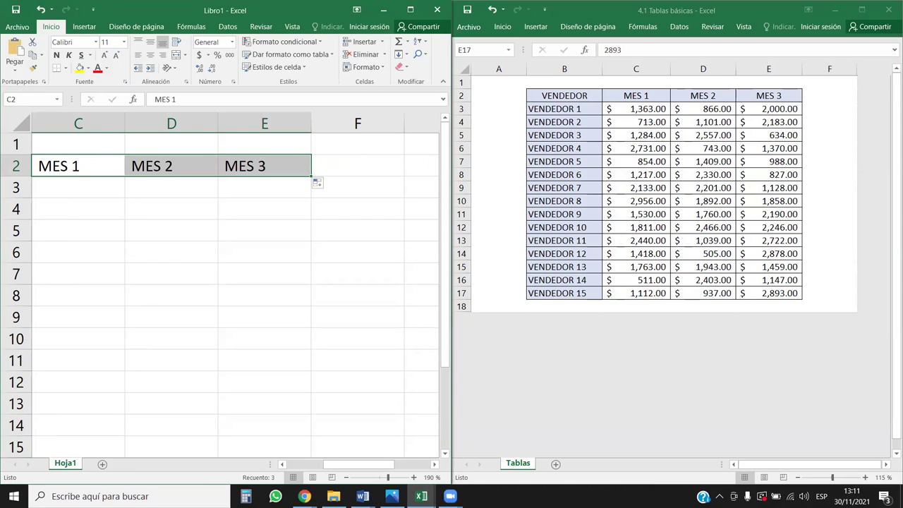
mouse_move(323, 462)
left_mouse_down()
mouse_move(311, 462)
mouse_move(319, 463)
left_mouse_up()
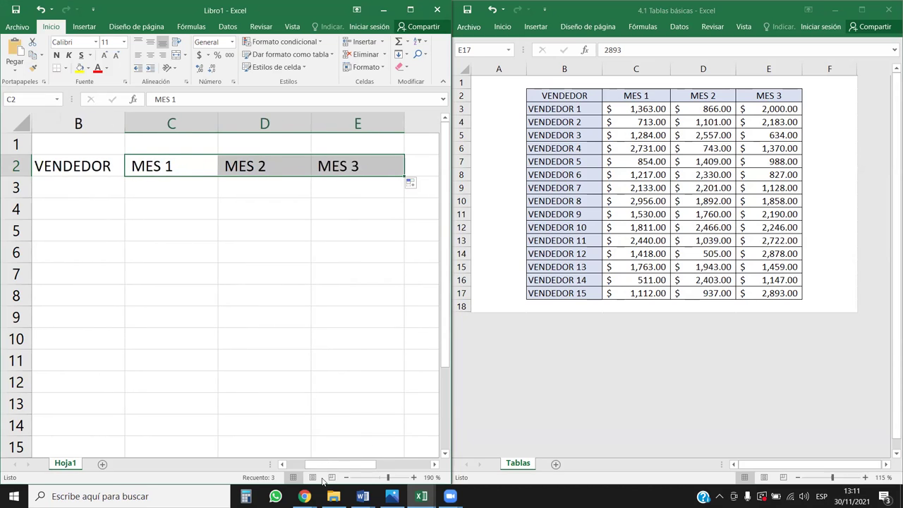
left_click(150, 194)
left_click(107, 172)
left_click(105, 192)
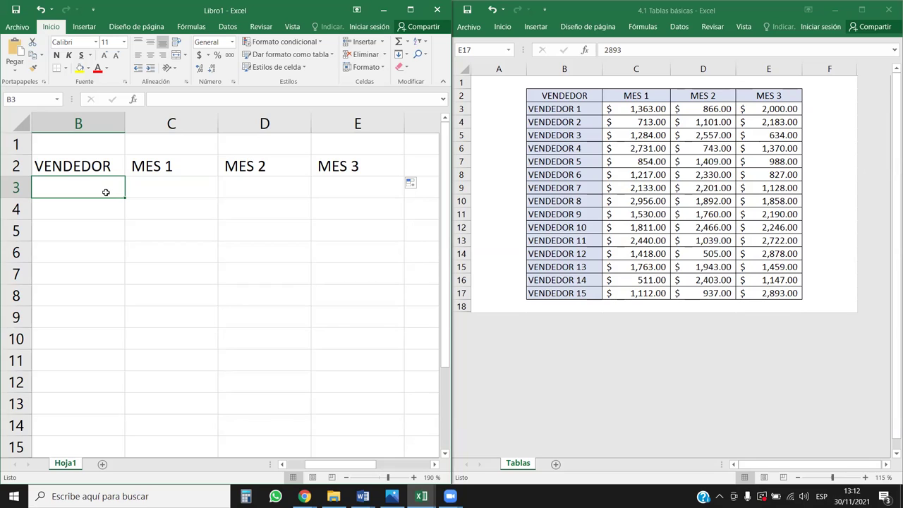
key("Tab")
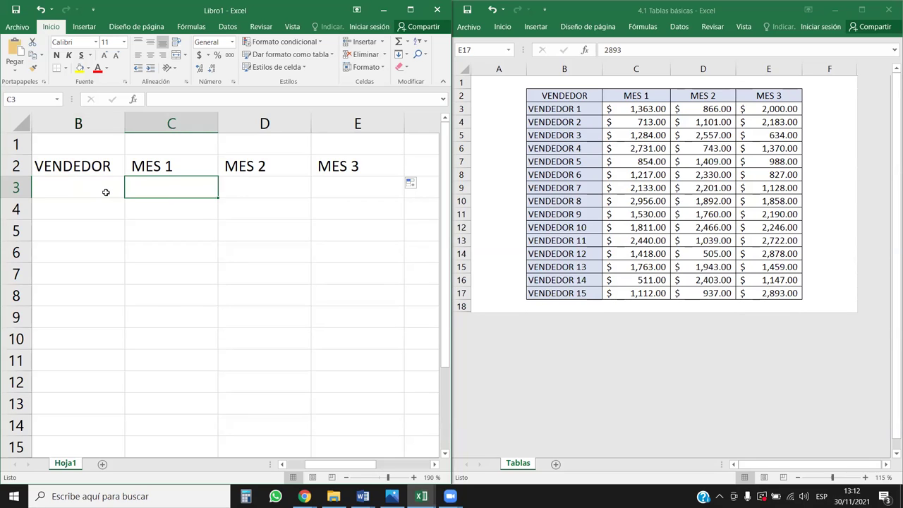
type("V")
key("BackSpace")
- Enter the seller label VENDEDOR 1 in cell B3
left_click(105, 191)
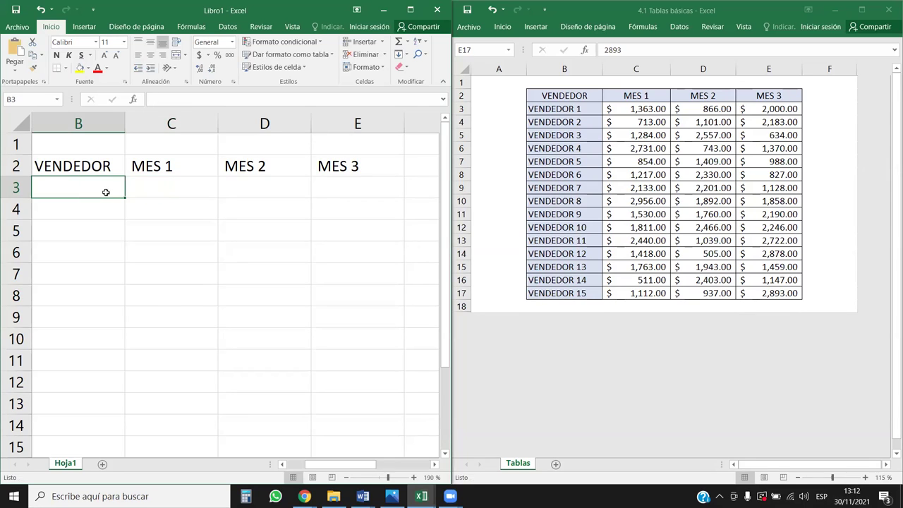
type("vENDEDOR")
key("BackSpace")
key("BackSpace")
key("BackSpace")
key("BackSpace")
key("BackSpace")
key("BackSpace")
key("BackSpace")
type("V")
key("BackSpace")
key("BackSpace")
type("VENDEDORES")
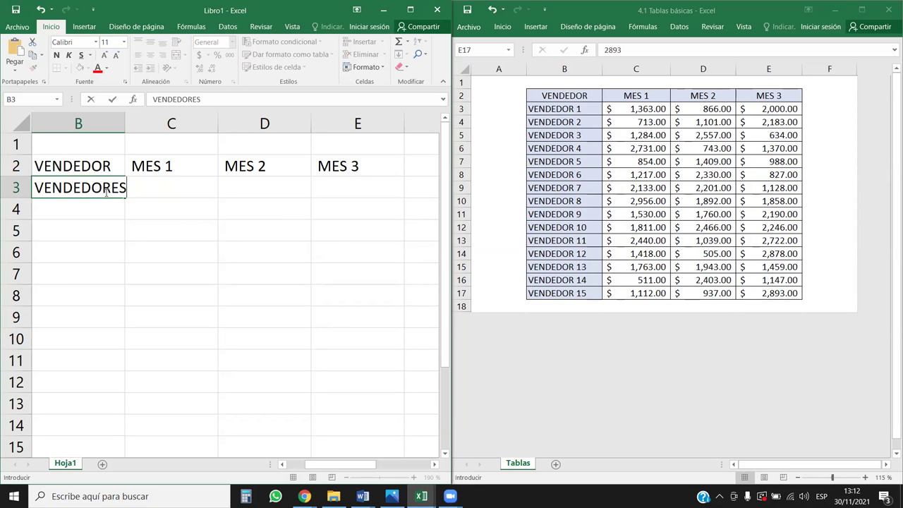
key("BackSpace")
key("BackSpace")
type("1")
key("Return")
left_click(105, 191)
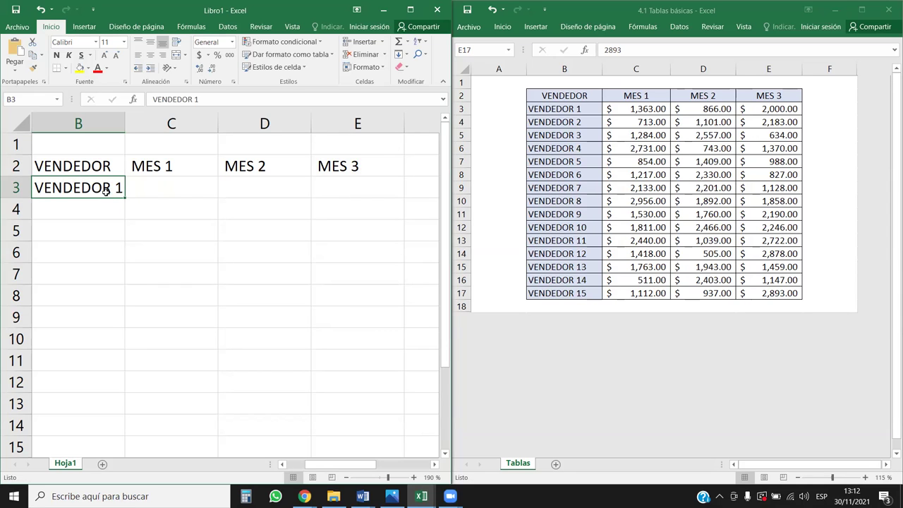
key("Return")
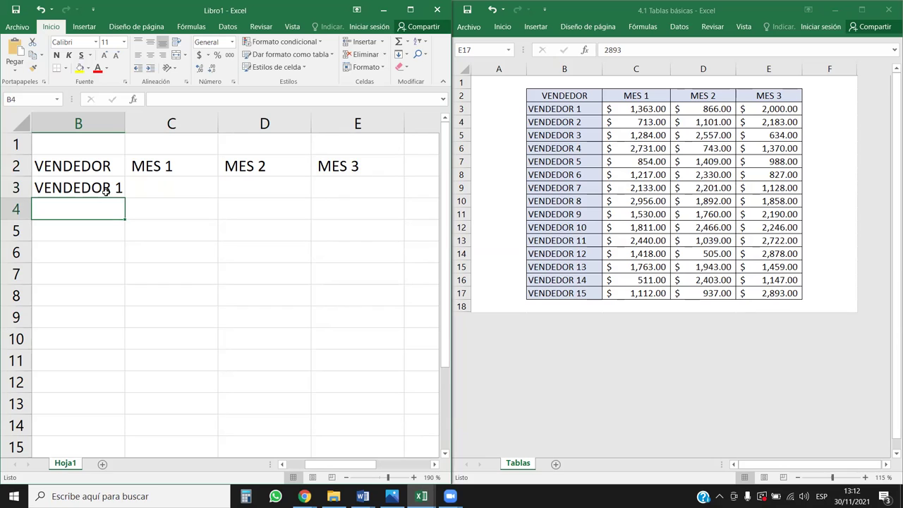
- Try to fill the VENDEDOR 1 label from B3 down to B11 as a series
left_click(106, 189)
left_click_drag(125, 198, 98, 247)
left_click(105, 236)
scroll(210, 318, "up", 2)
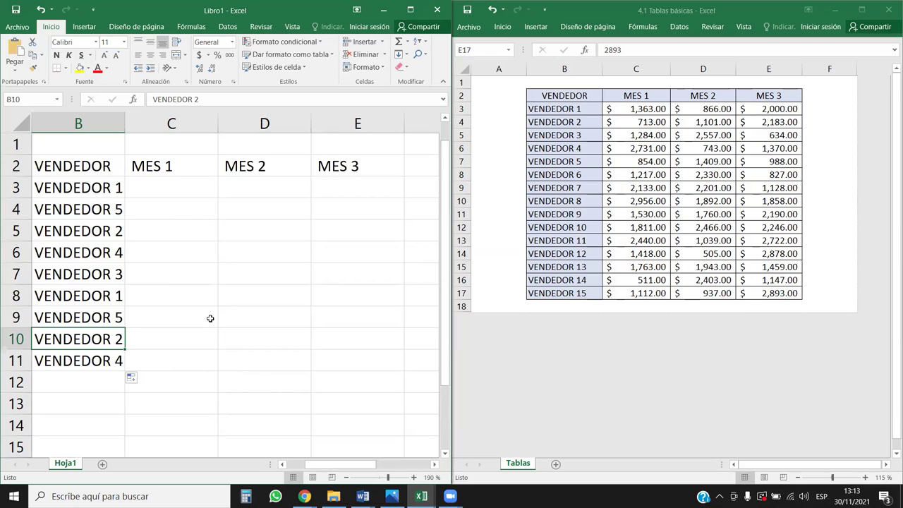
- Widen column B slightly and check the order of the filled seller labels in B3:B11
left_click_drag(125, 123, 140, 131)
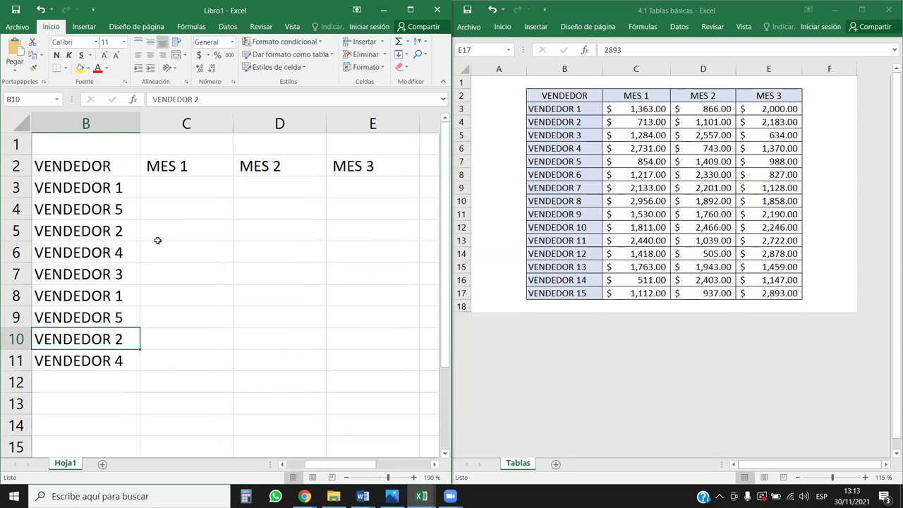
left_click(121, 191)
left_click(122, 206)
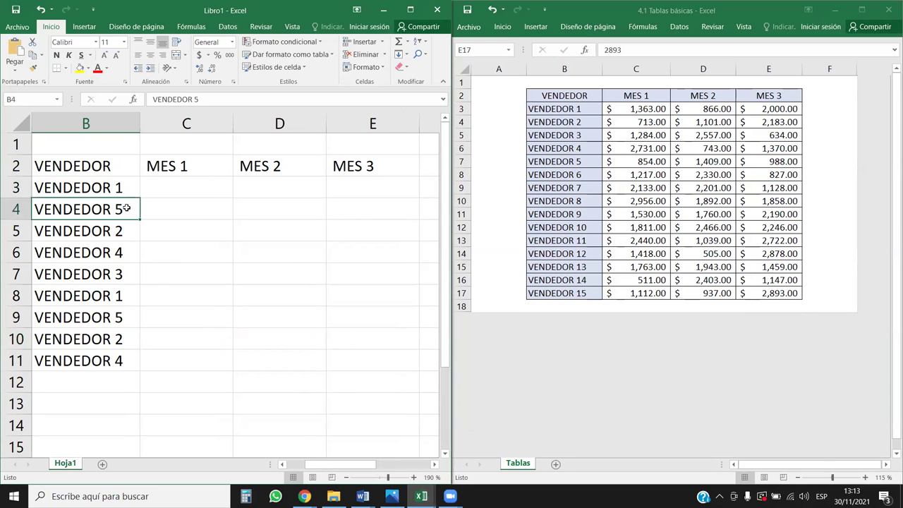
left_click(122, 252)
left_click(122, 273)
left_click(121, 295)
left_click(121, 318)
left_click(120, 338)
left_click(118, 360)
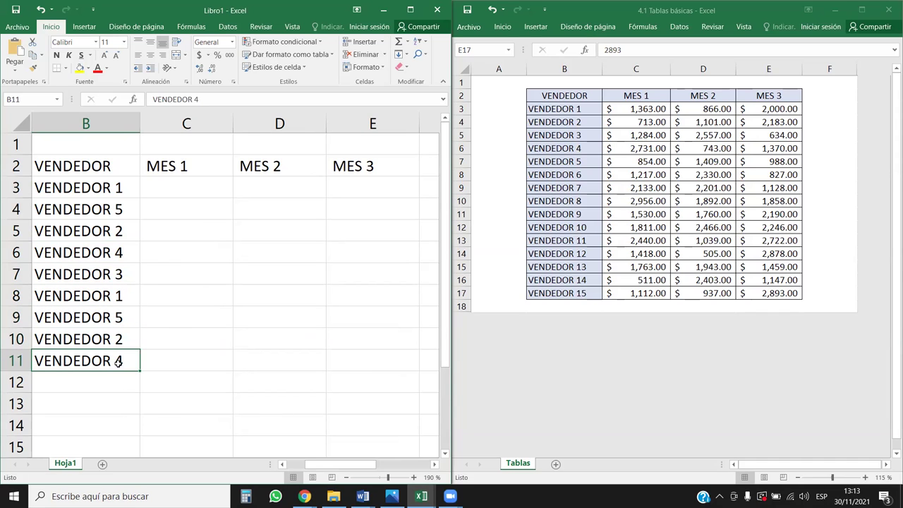
left_click(195, 336)
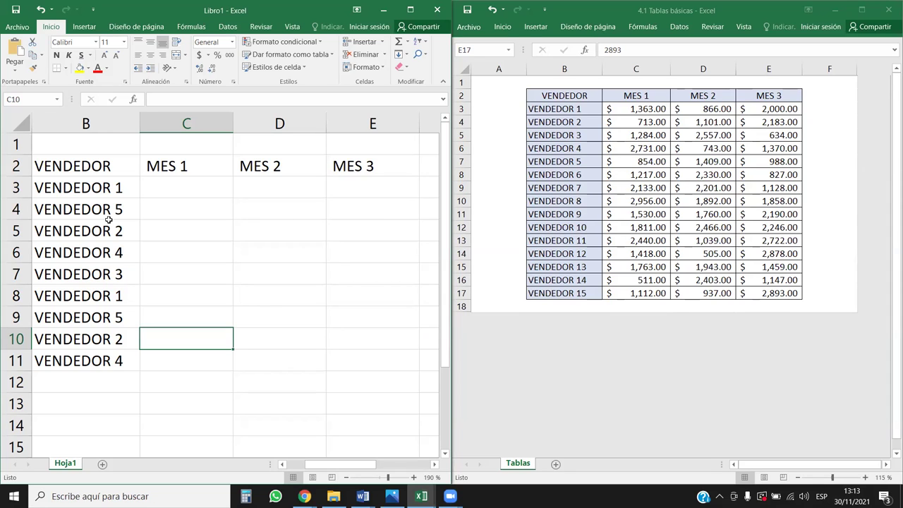
- Clear the filled seller labels in B4:B11, keeping VENDEDOR 1 in B3
left_click_drag(90, 187, 93, 355)
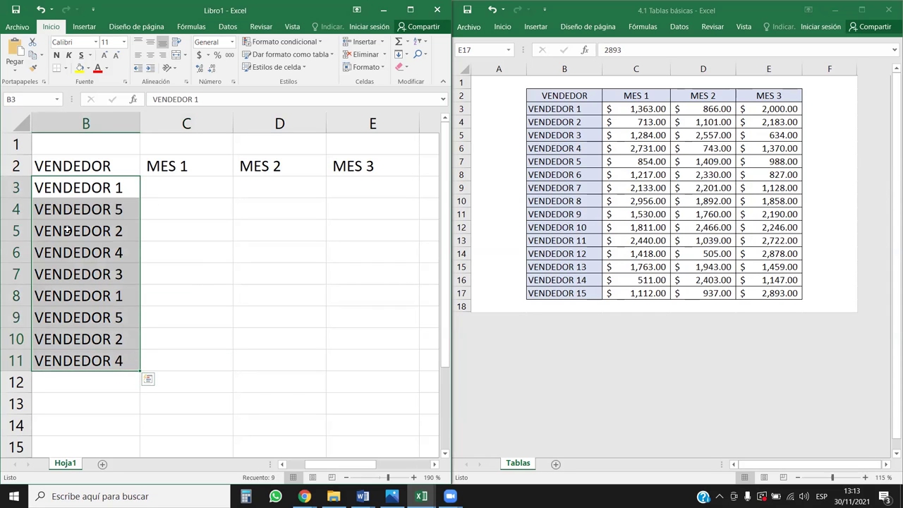
left_click(71, 188)
left_click_drag(118, 214, 113, 366)
key("Delete")
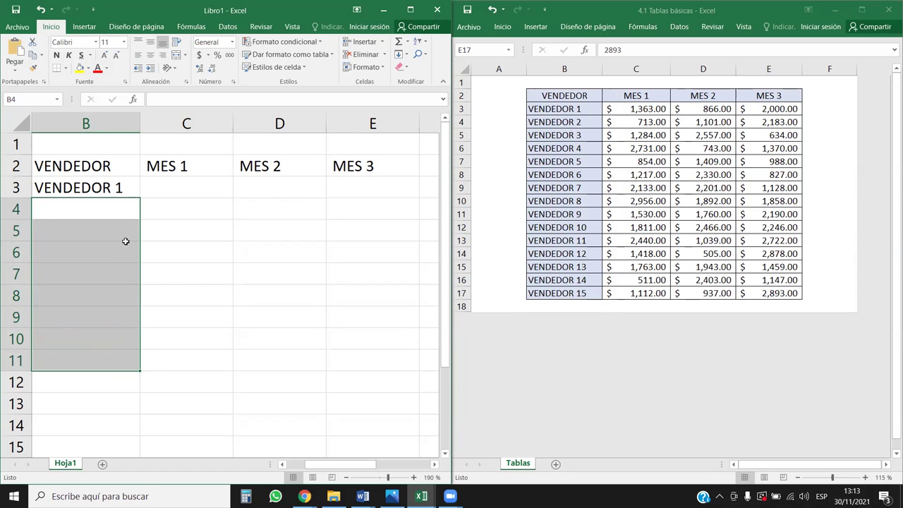
- Enter VERDEDOR 2 in cell B4 as the second seller label
left_click(119, 214)
left_click_drag(121, 191, 128, 208)
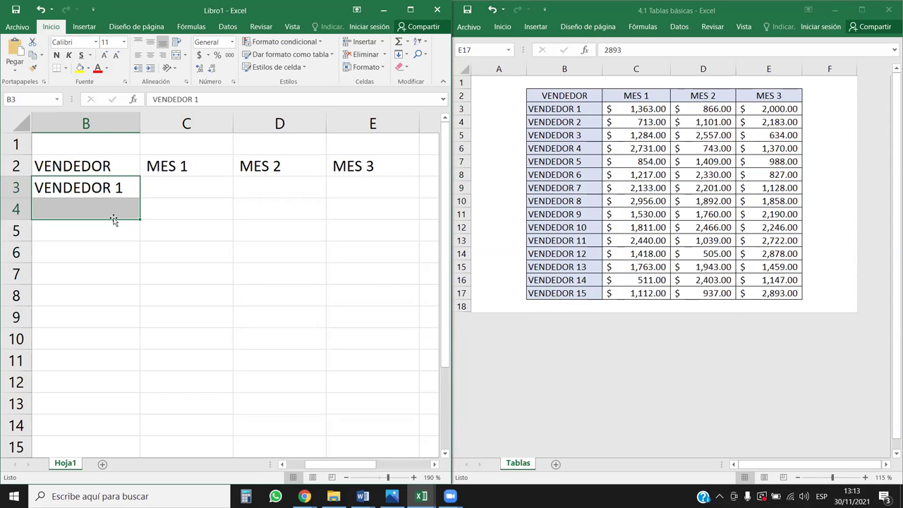
left_click(115, 202)
type("VERDA")
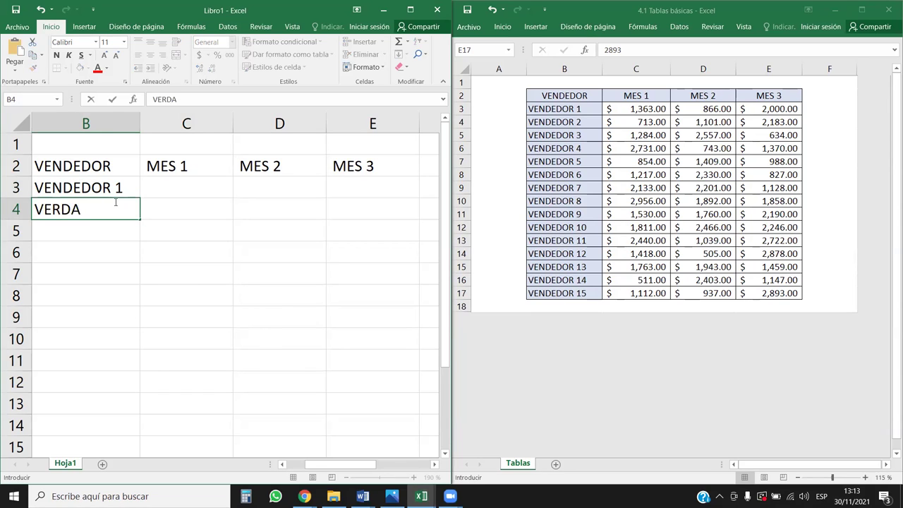
key("BackSpace")
type("EDOR 2")
key("Return")
- Try to extend the two labels in B3:B4 down to B14 as a series
left_click_drag(119, 186, 89, 316)
scroll(141, 345, "up", 2)
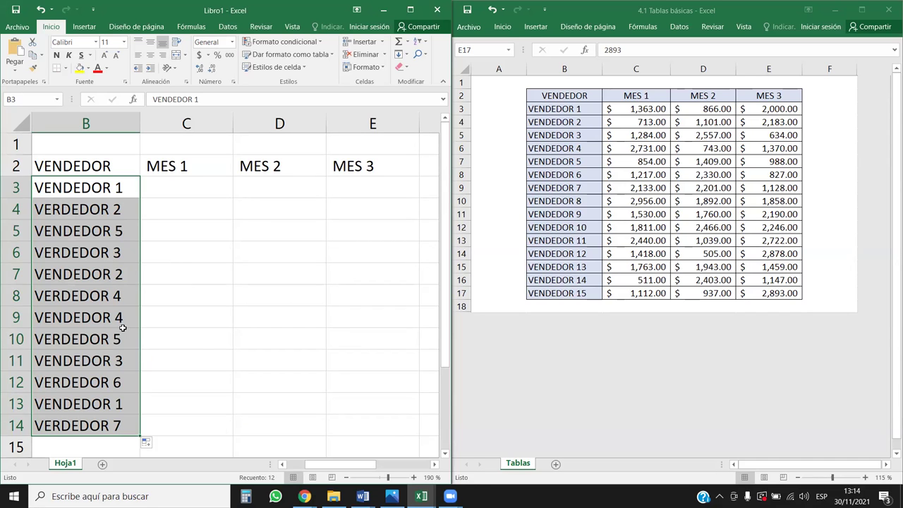
left_click(129, 253)
left_click(111, 202)
- Clear the filled labels in B5:B14
key("Left")
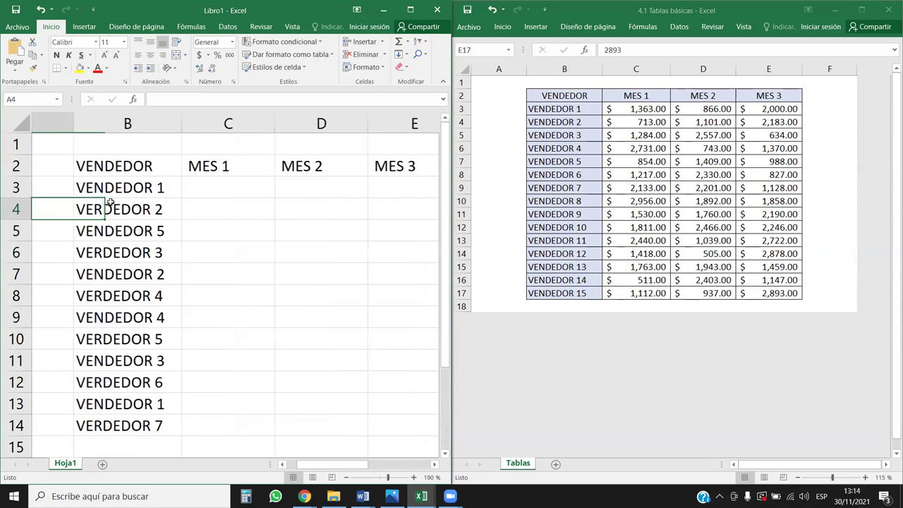
key("Down")
key("Right")
key("Right")
key("Left")
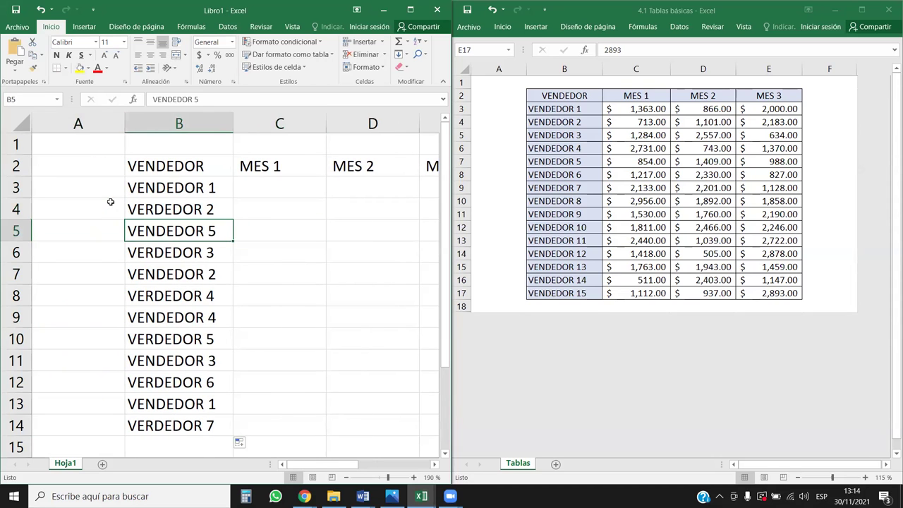
key("ctrl+shift+Down")
key("Delete")
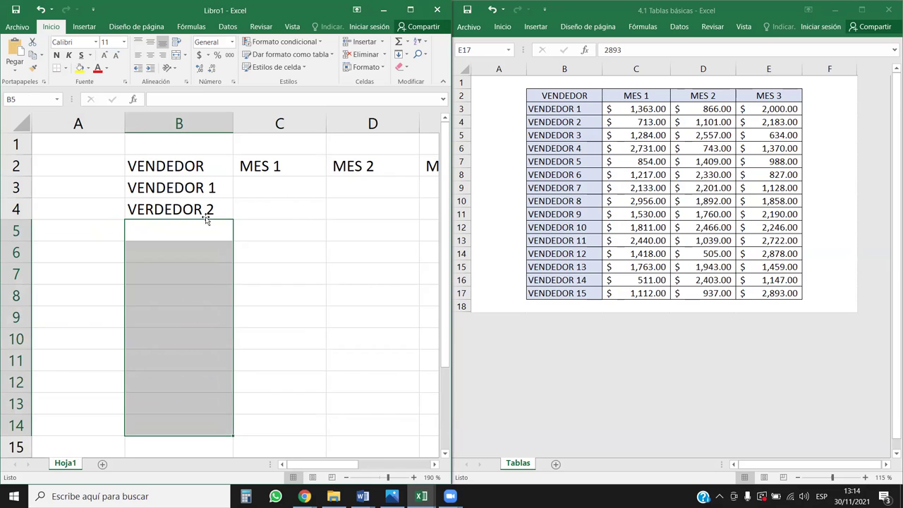
- Correct B4 to VENDEDOR 2 and fill the two labels in B3:B4 down to B13
double_click(154, 209)
key("BackSpace")
type("N")
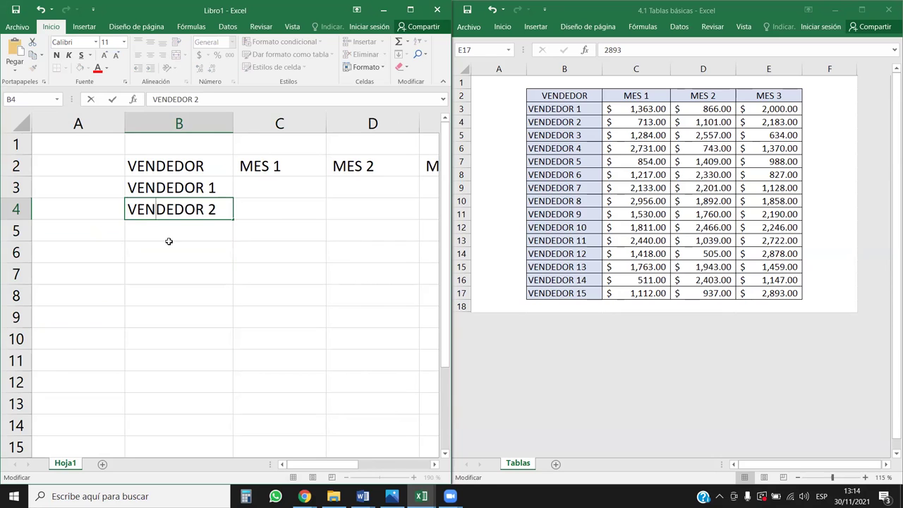
left_click(170, 274)
left_click_drag(216, 188, 232, 411)
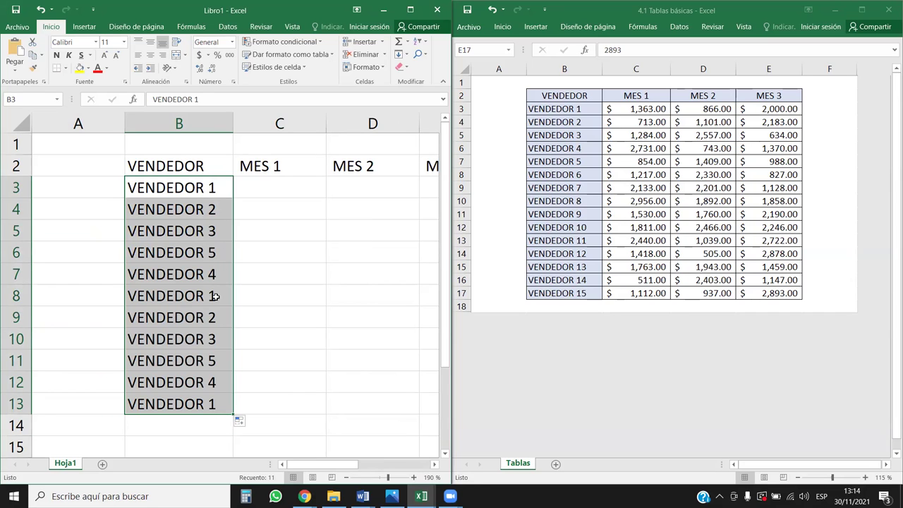
- Clear the seller labels in B4:B13, leaving only VENDEDOR 1 in B3
left_click(202, 205)
key("ctrl+shift+Down")
key("Delete")
left_click(182, 213)
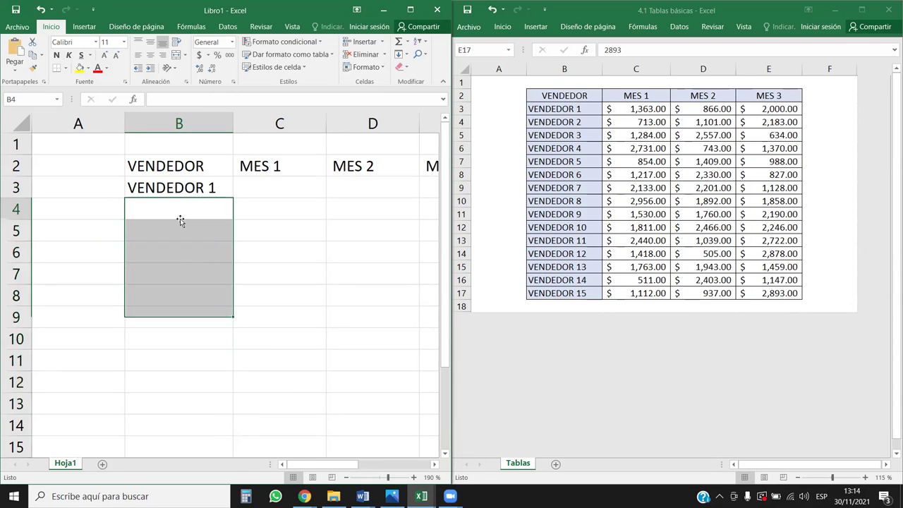
- Open the custom lists editor from Excel's advanced options
left_click(18, 29)
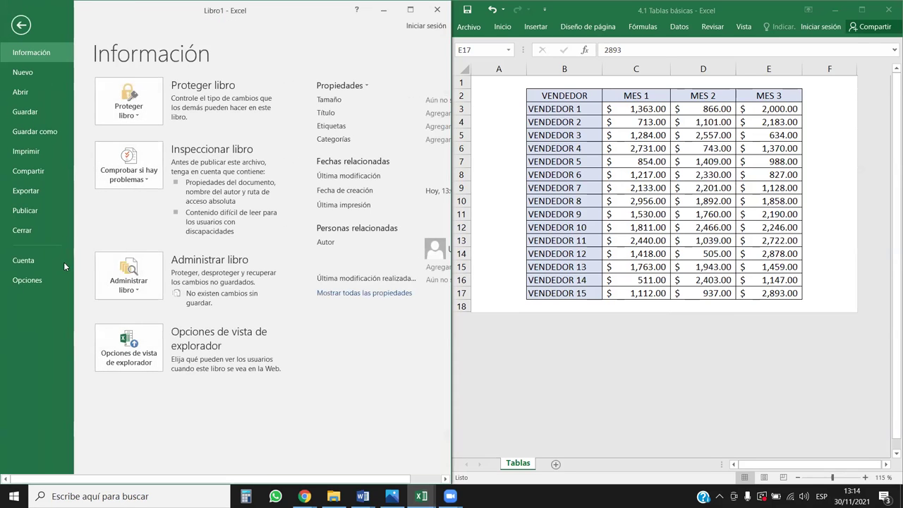
left_click(45, 276)
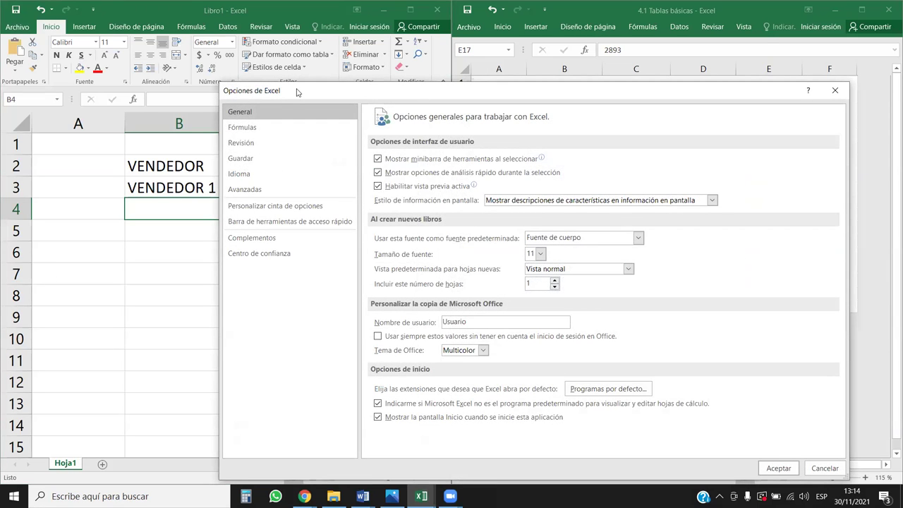
left_click_drag(297, 93, 215, 41)
left_click(160, 91)
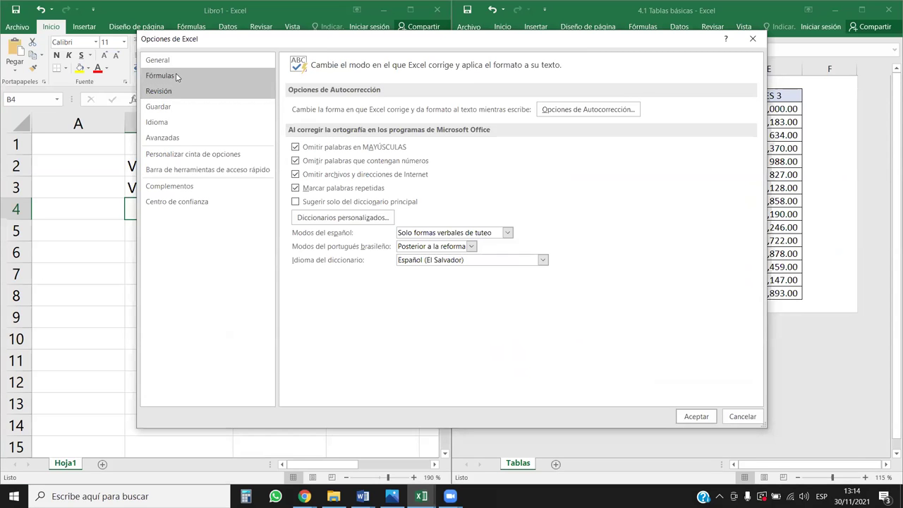
left_click(176, 139)
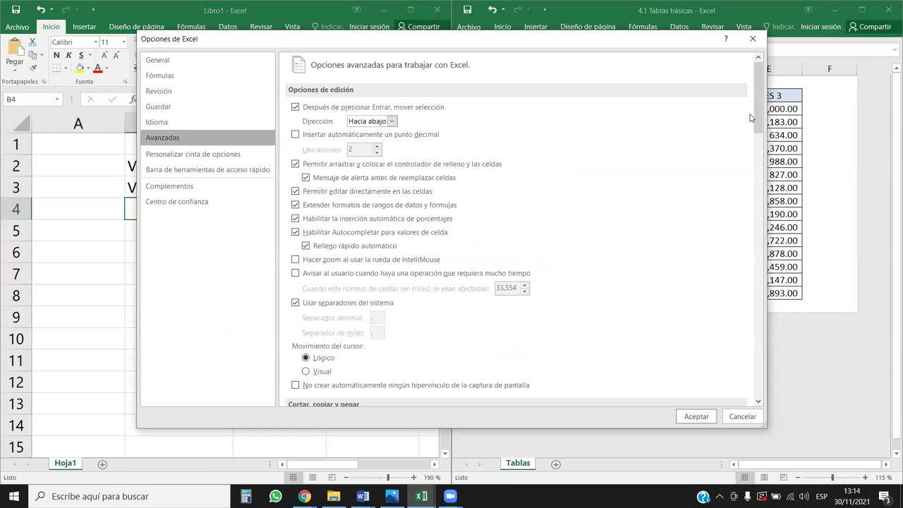
left_click_drag(757, 112, 756, 379)
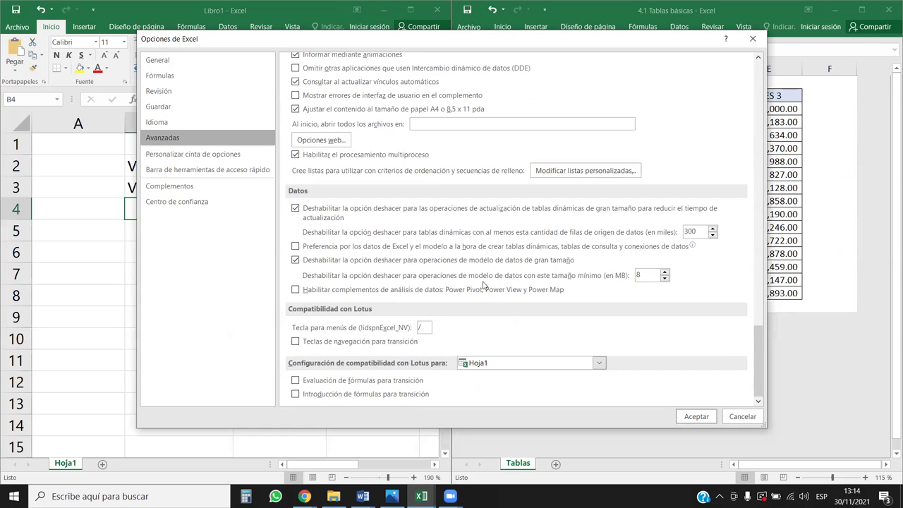
scroll(544, 208, "up", 2)
scroll(577, 225, "down", 2)
left_click(585, 170)
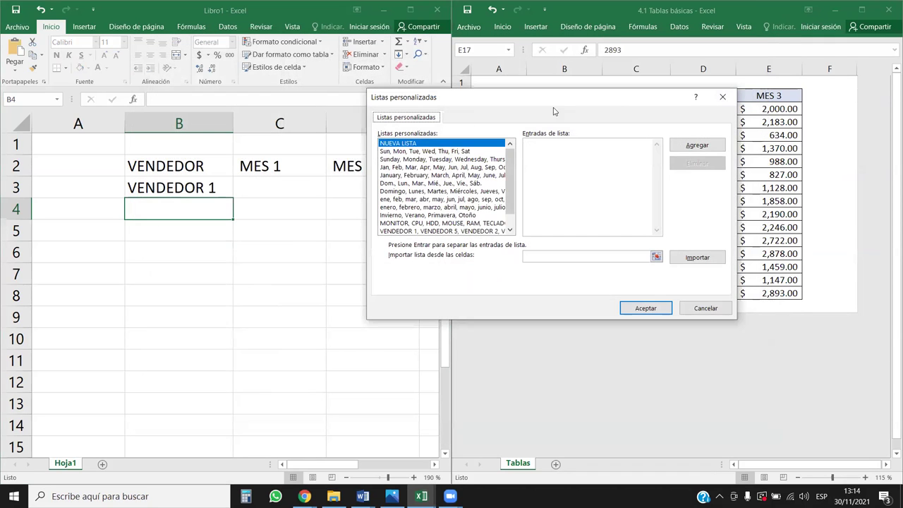
- Look through the custom lists and delete the Invierno, Verano, Primavera, Otoño list
scroll(452, 205, "down", 1)
scroll(465, 212, "up", 1)
scroll(465, 166, "down", 1)
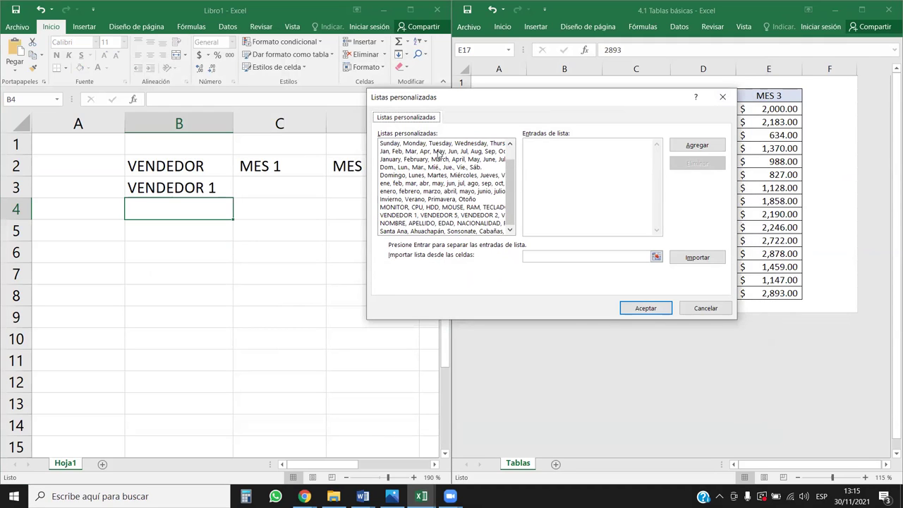
scroll(438, 155, "up", 1)
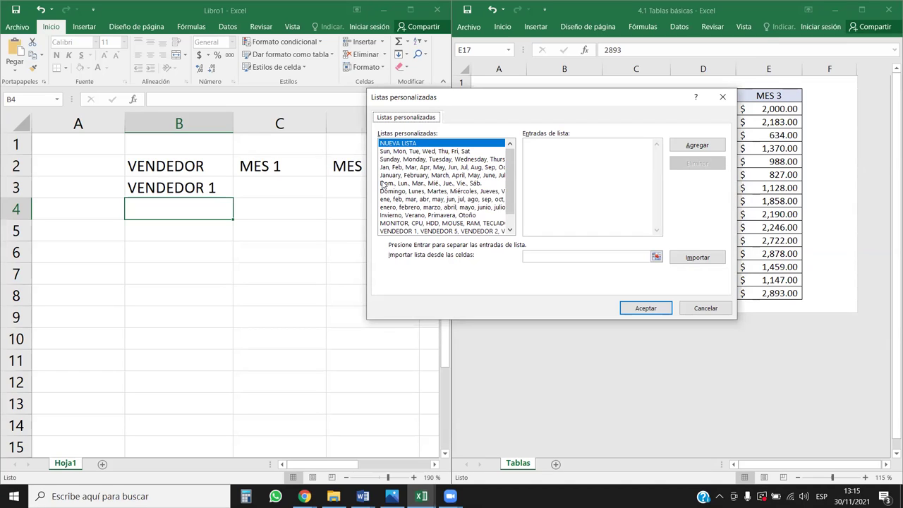
left_click(407, 215)
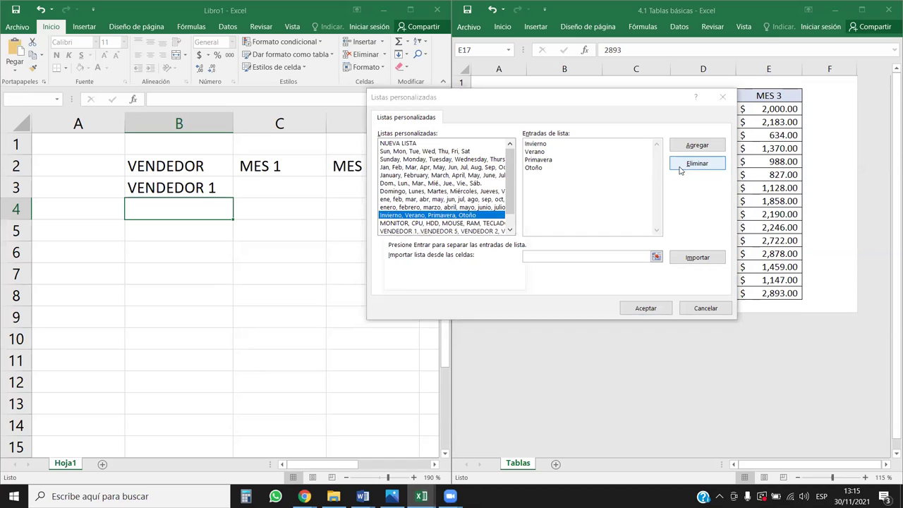
left_click(681, 168)
key("Return")
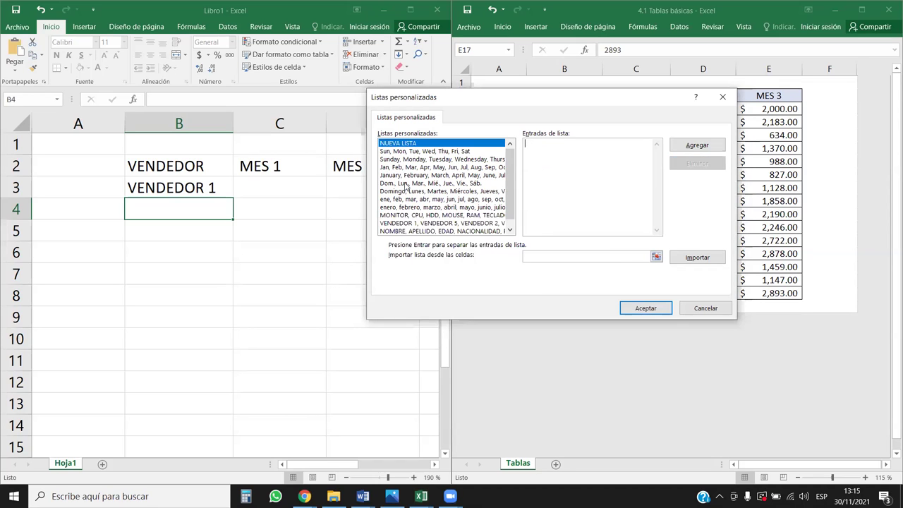
- Delete the custom list that starts with MONITOR, CPU, HDD
left_click(393, 215)
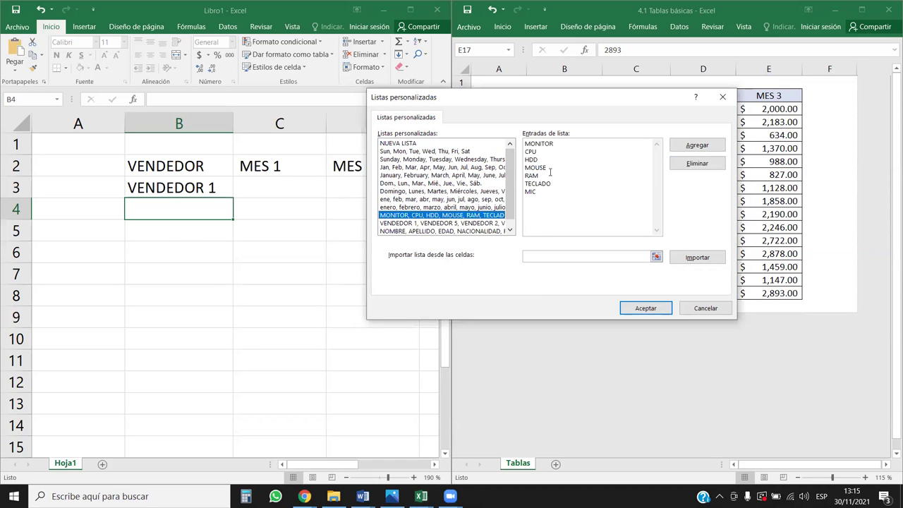
left_click(709, 165)
left_click(429, 281)
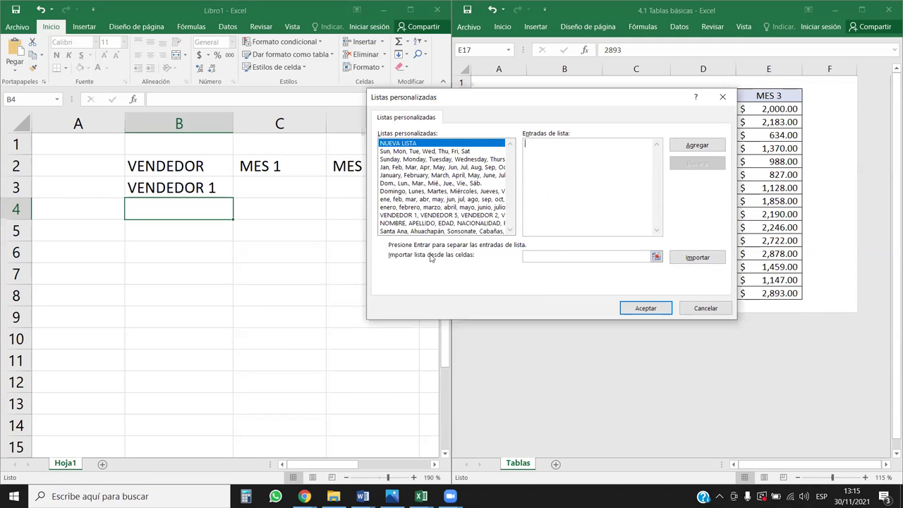
- Delete the custom list that starts with VENDEDOR 1, VENDEDOR 5, VENDEDOR 2
left_click(432, 210)
left_click(506, 216)
left_click(684, 168)
key("Return")
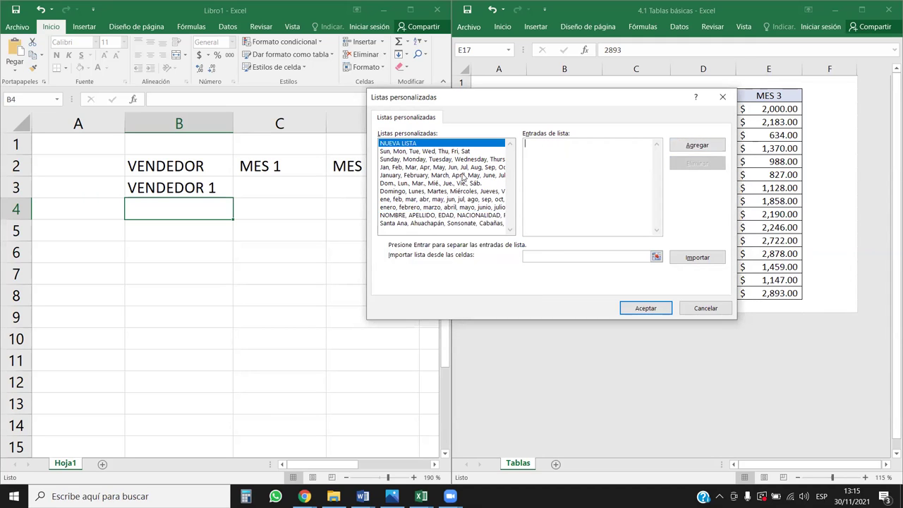
- Confirm the custom list changes and close Excel's options
left_click(386, 223)
key("Return")
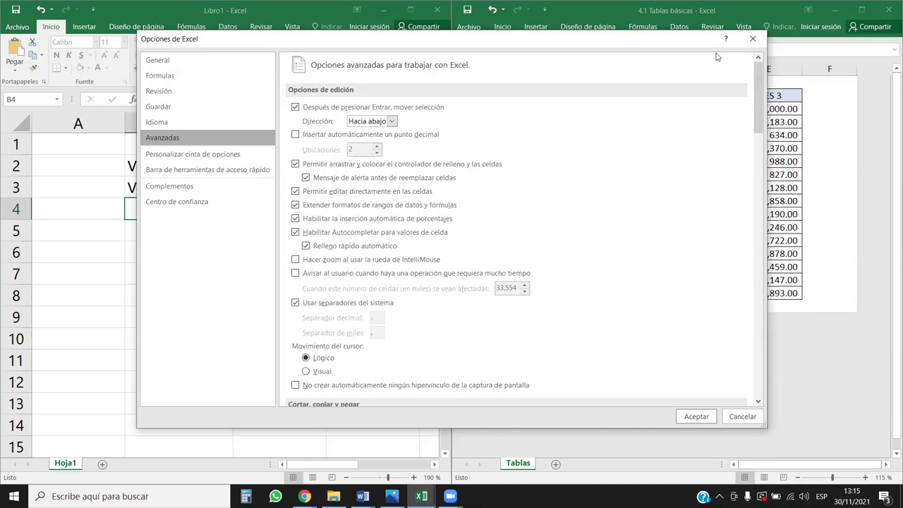
left_click(691, 416)
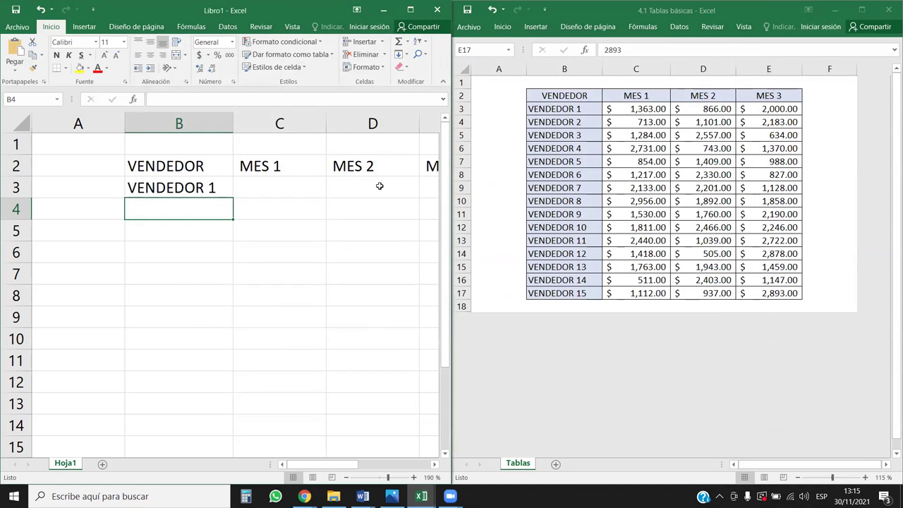
- Fill the seller labels as a series from VENDEDOR 1 in B3 down to VENDEDOR 15 in B17
left_click(222, 180)
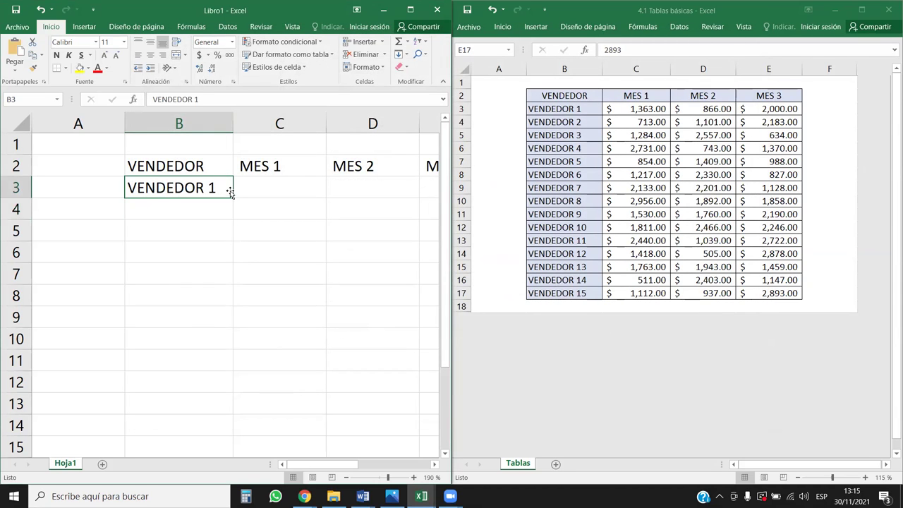
left_click_drag(231, 195, 214, 436)
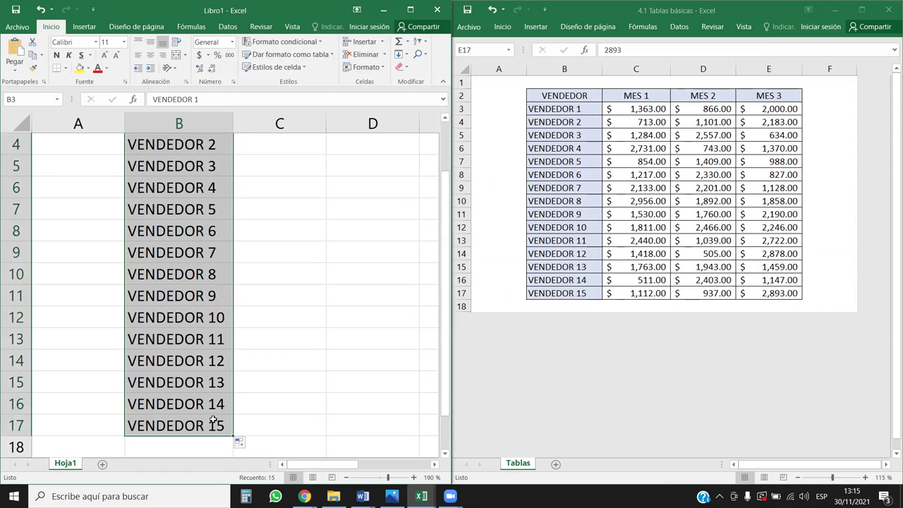
scroll(285, 260, "up", 1)
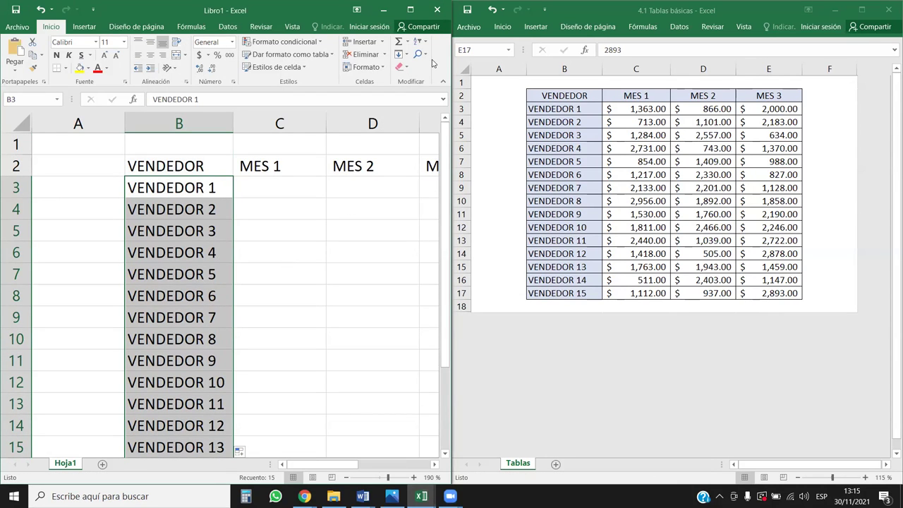
scroll(376, 312, "down", 1)
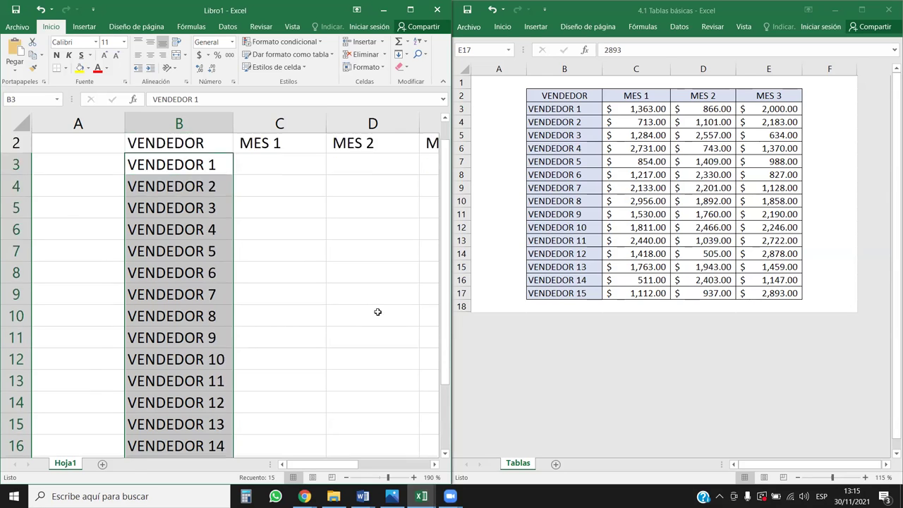
scroll(369, 289, "up", 1)
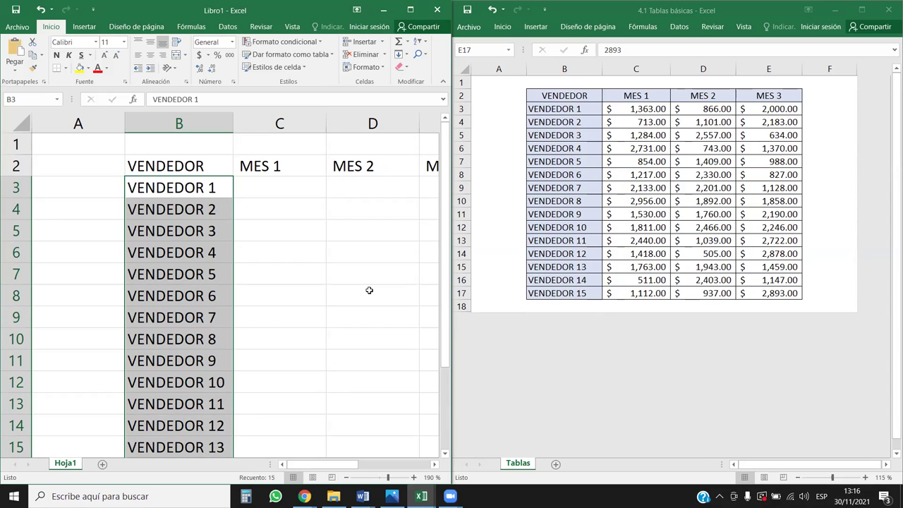
- Enter the random-number formula =ALEATORIO.ENTRE(800;2500) in C3 for VENDEDOR 1's MES 1 sales
left_click(278, 193)
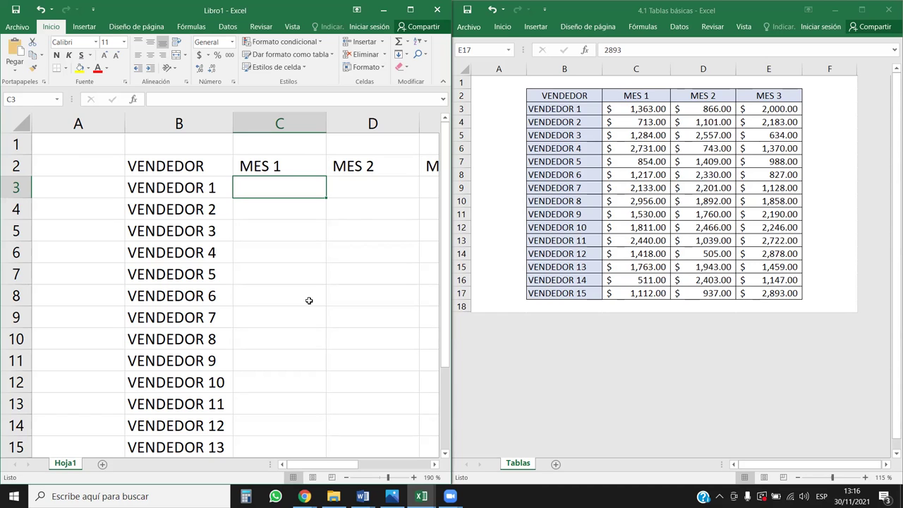
type("=ALEA")
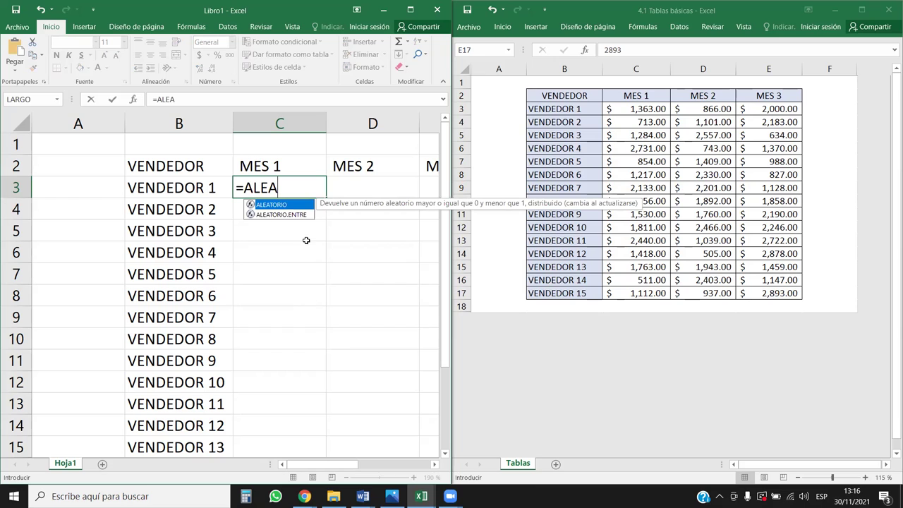
double_click(293, 214)
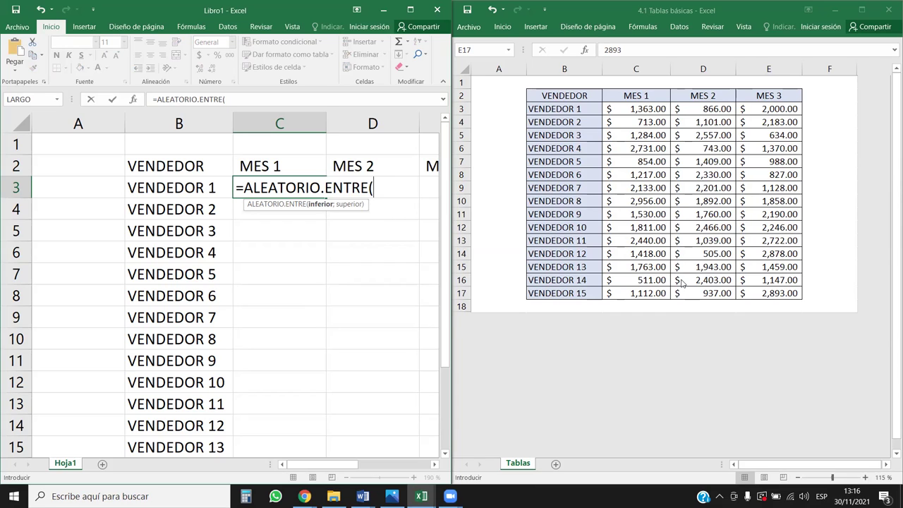
type("800;")
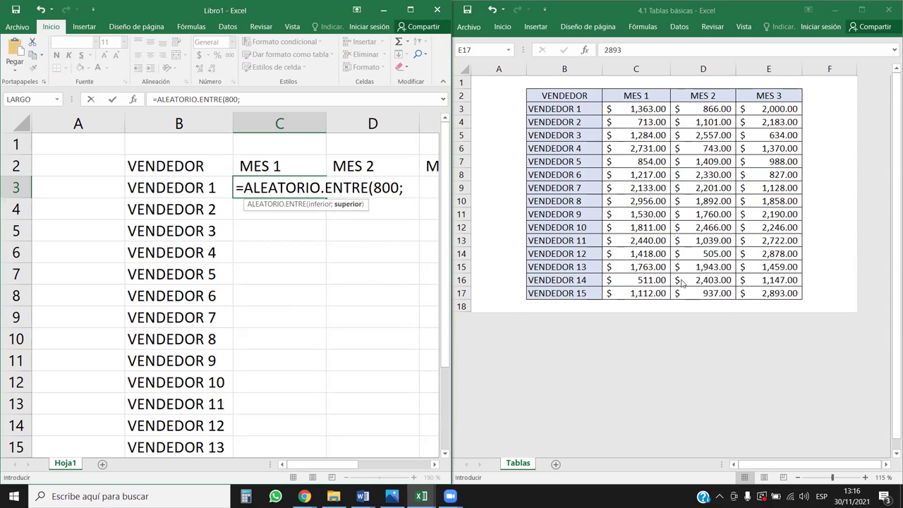
type("2500")
key("Up")
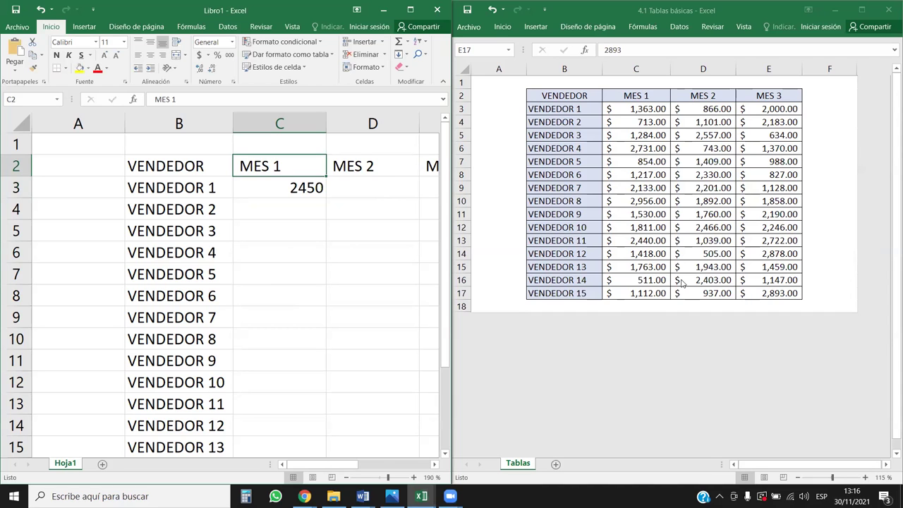
- Maximize the Libro1 workbook window and fill the random-number formula in C3 across to E3
left_click(309, 188)
scroll(312, 183, "down", 1)
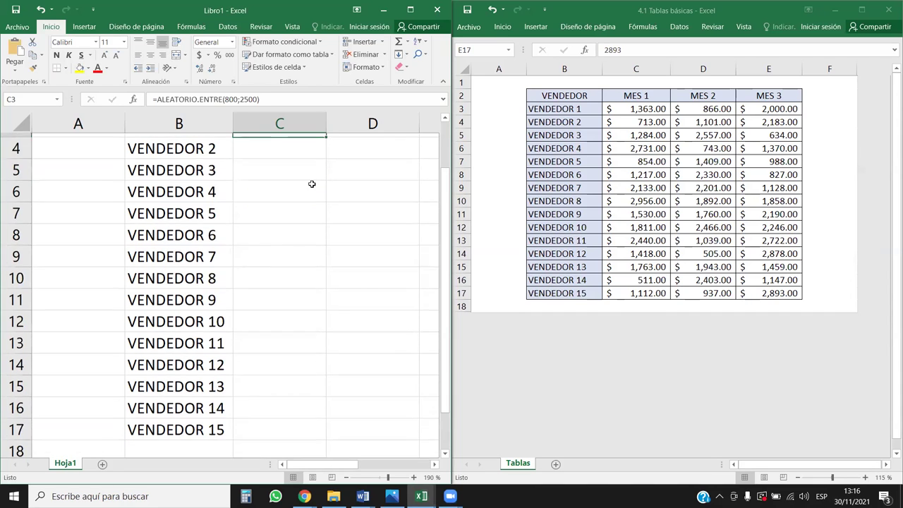
scroll(367, 279, "up", 1)
scroll(359, 263, "down", 2)
scroll(317, 268, "up", 2)
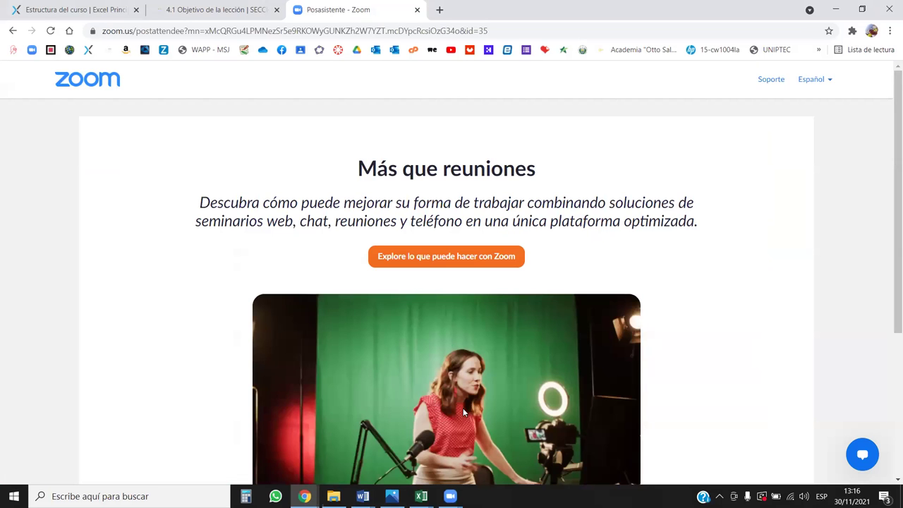
left_click(422, 496)
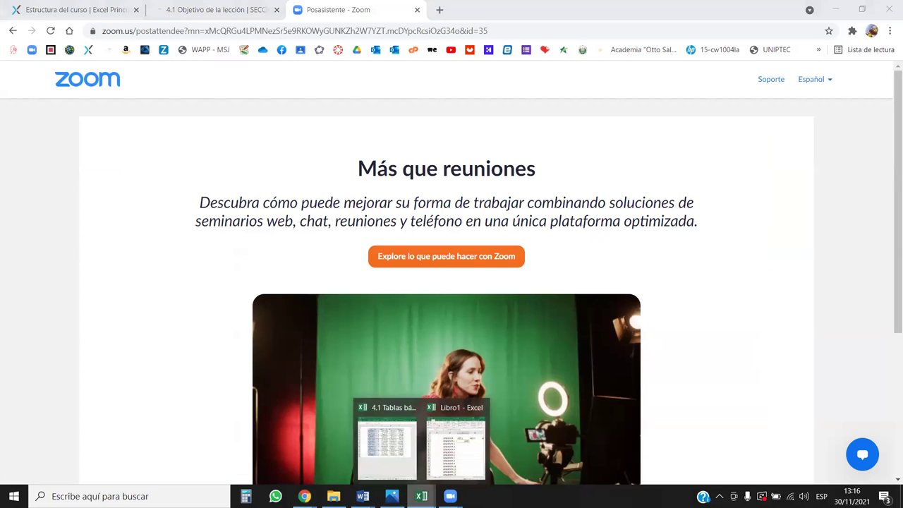
left_click(455, 441)
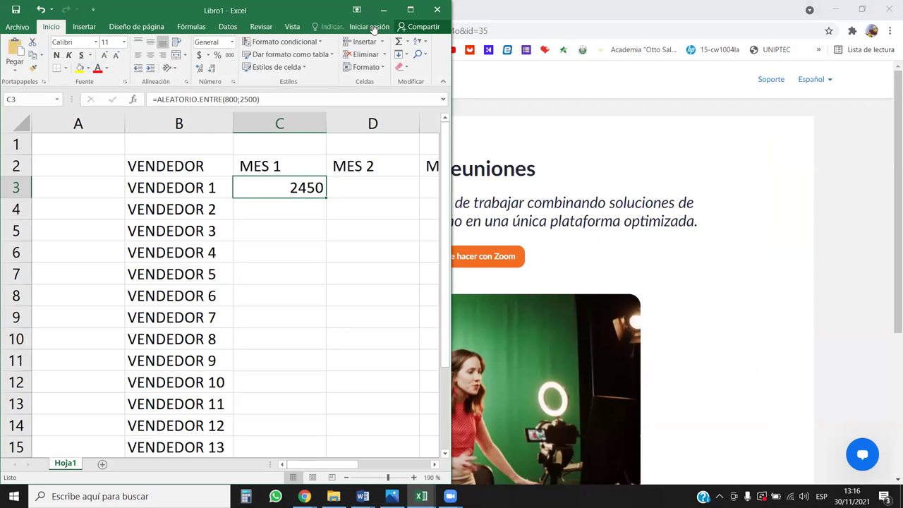
left_click(410, 9)
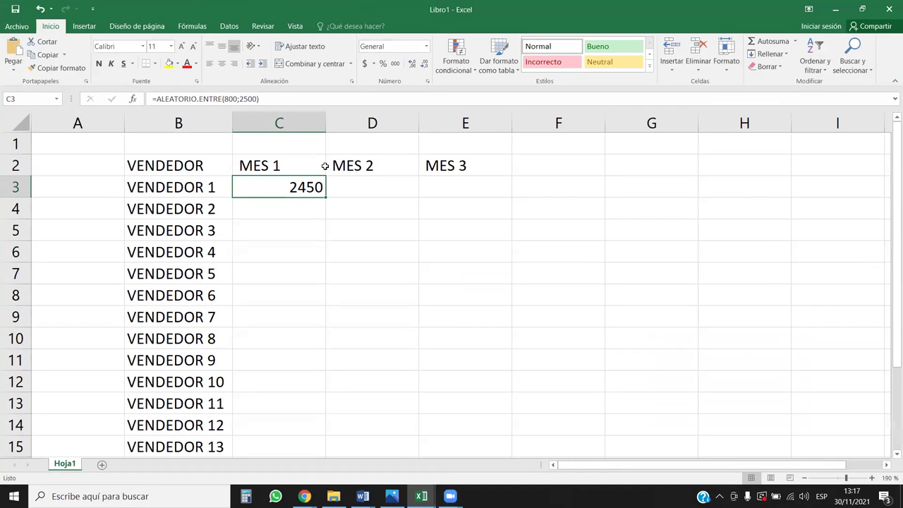
left_click_drag(325, 195, 485, 200)
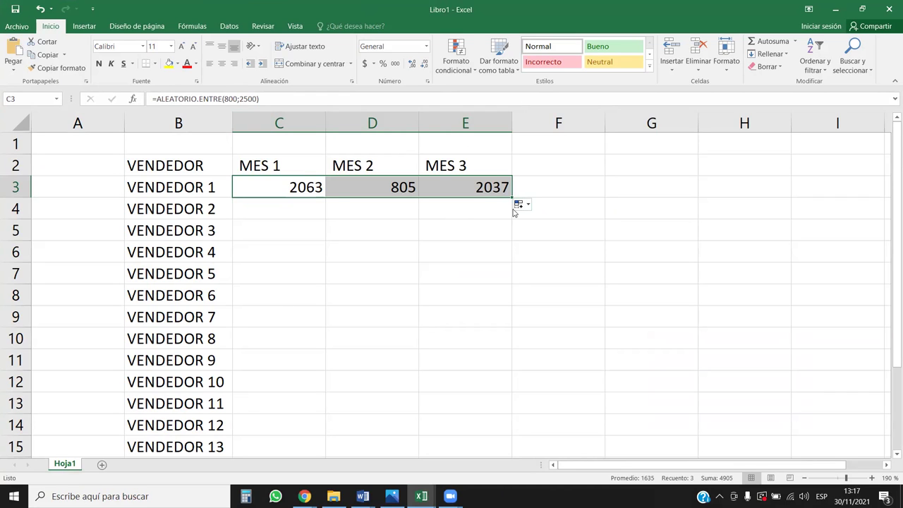
- Fill the random-number formulas in C3:E3 down through row 17 for all the sellers
left_click(435, 206)
left_click_drag(446, 185, 287, 185)
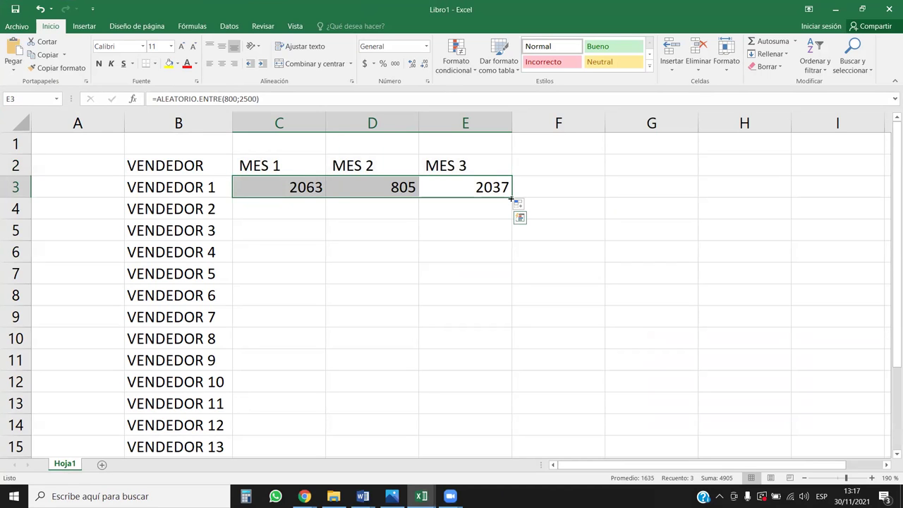
double_click(510, 200)
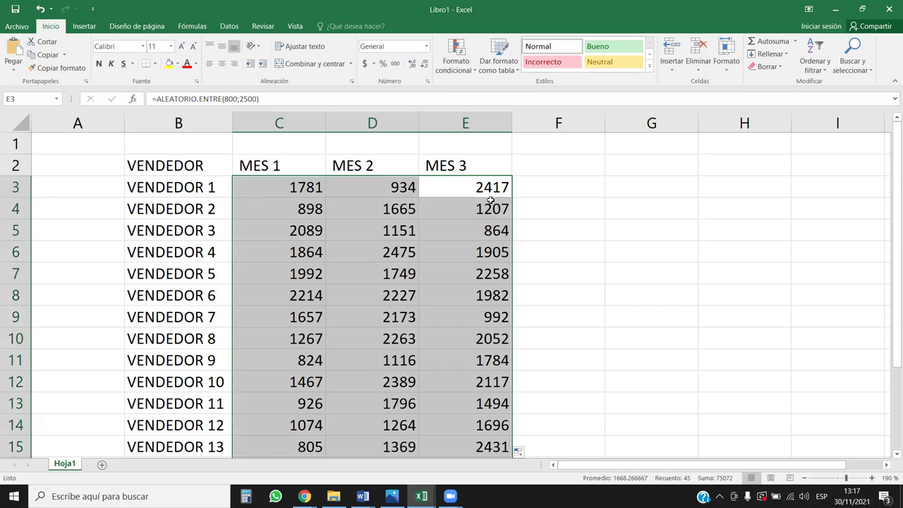
scroll(487, 199, "down", 5)
scroll(486, 200, "up", 5)
scroll(456, 325, "down", 3)
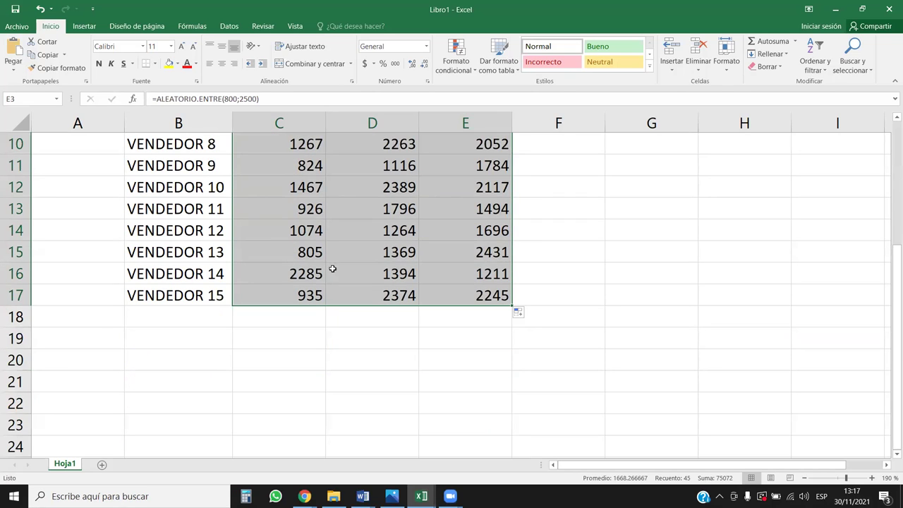
scroll(466, 258, "up", 3)
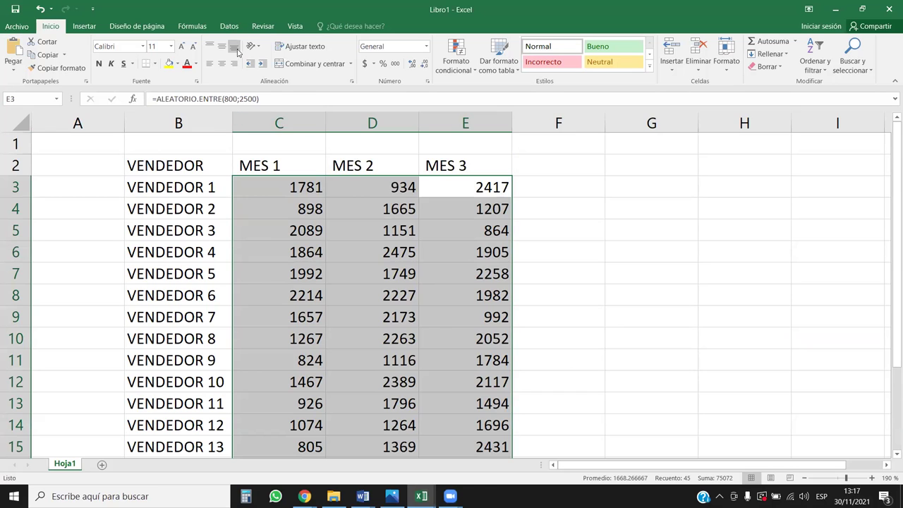
left_click(540, 200)
left_click_drag(438, 185, 457, 296)
left_click(698, 172)
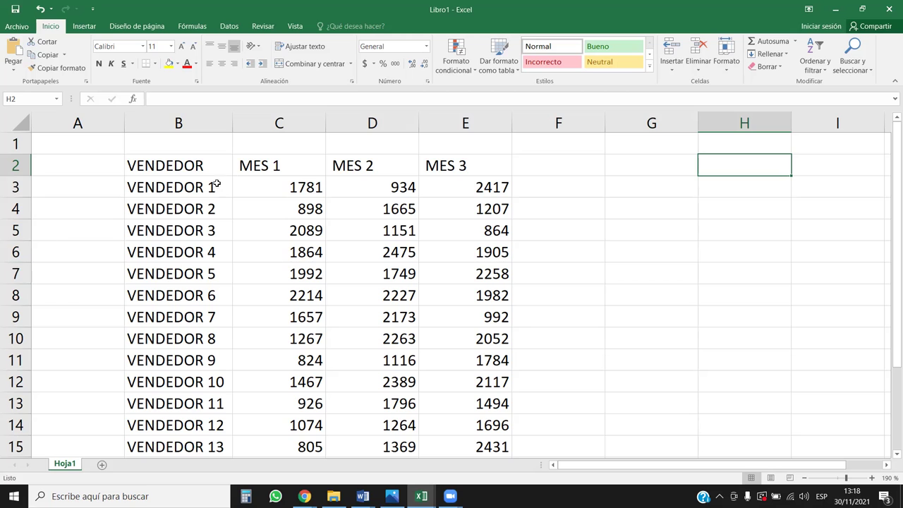
- Center the contents of columns C to E horizontally
left_click_drag(314, 124, 494, 125)
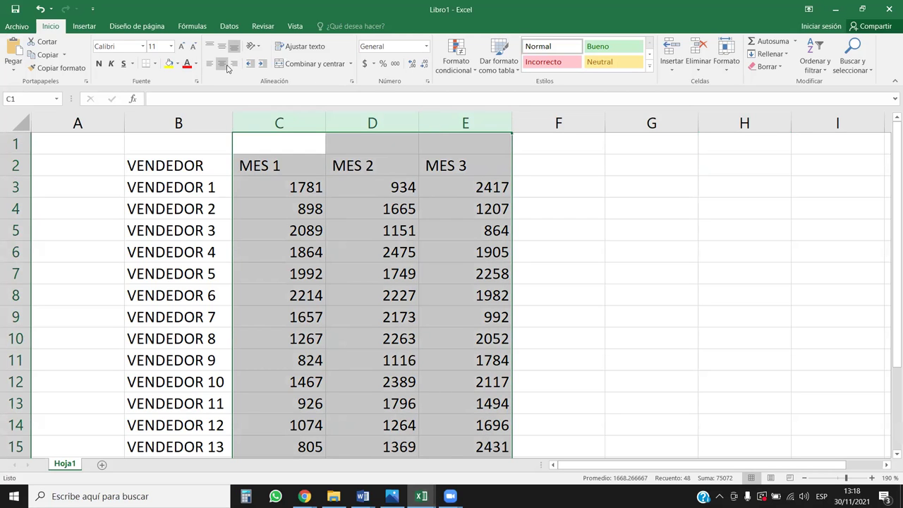
left_click(222, 64)
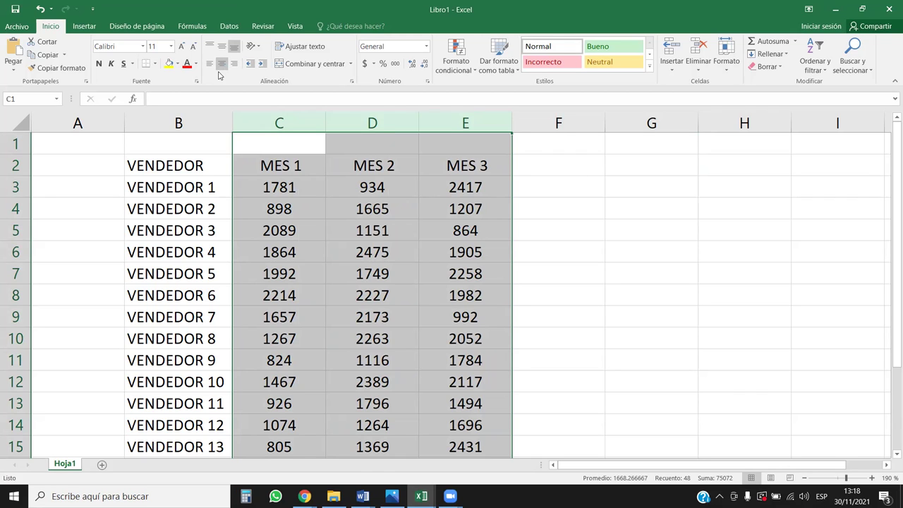
key("Down")
key("Down")
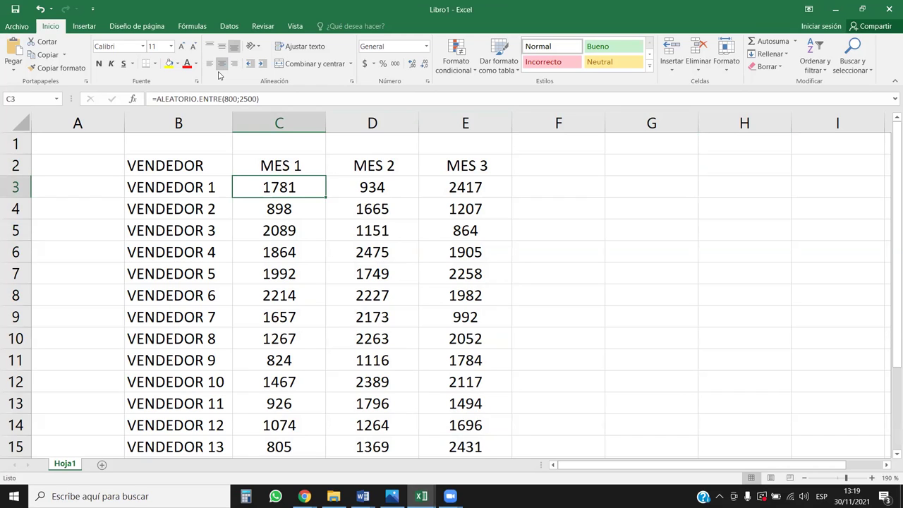
- Recalculate the sheet with empty cell G3 selected to regenerate the random sales values
key("Right")
key("Right")
key("Right")
key("Right")
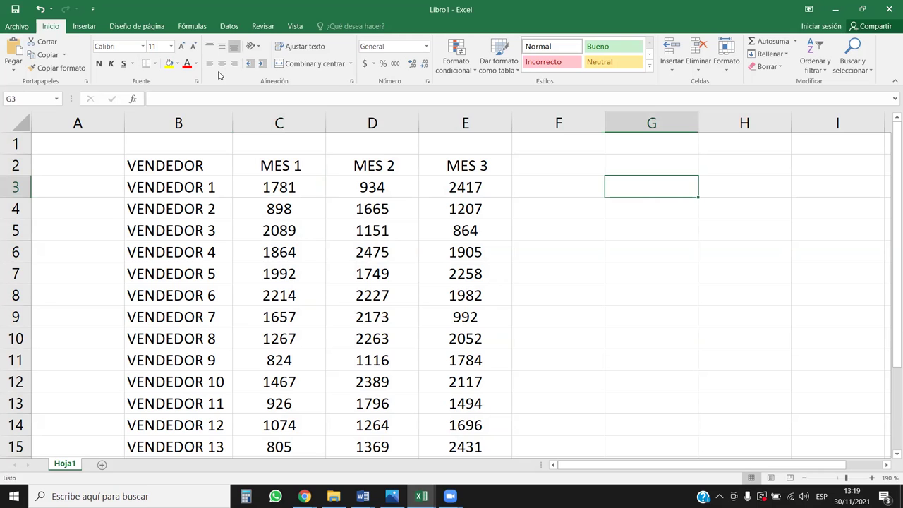
key("F9")
key("F9")
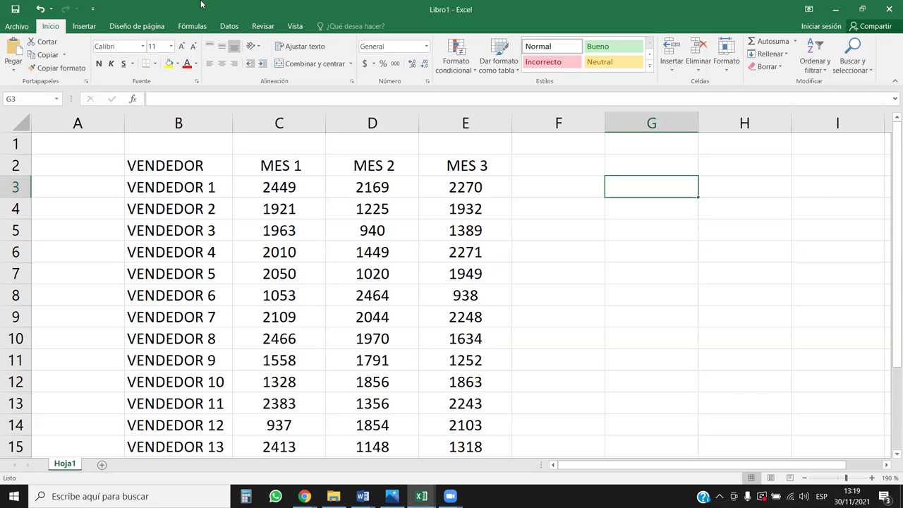
- Delete the random sales formulas in C3:E17, keeping the month headers and seller labels
key("Left")
key("Left")
key("Left")
key("Left")
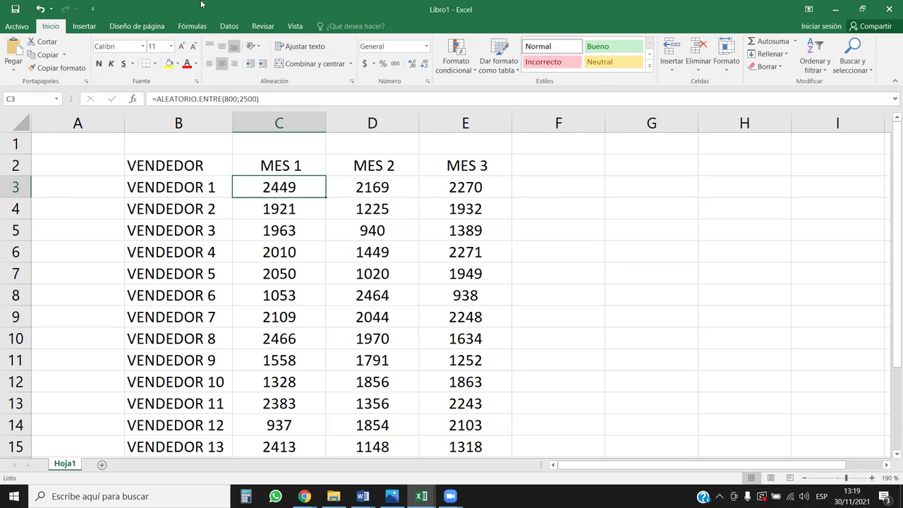
key("shift+Right")
key("shift+Right")
key("shift+Down")
key("shift+Up")
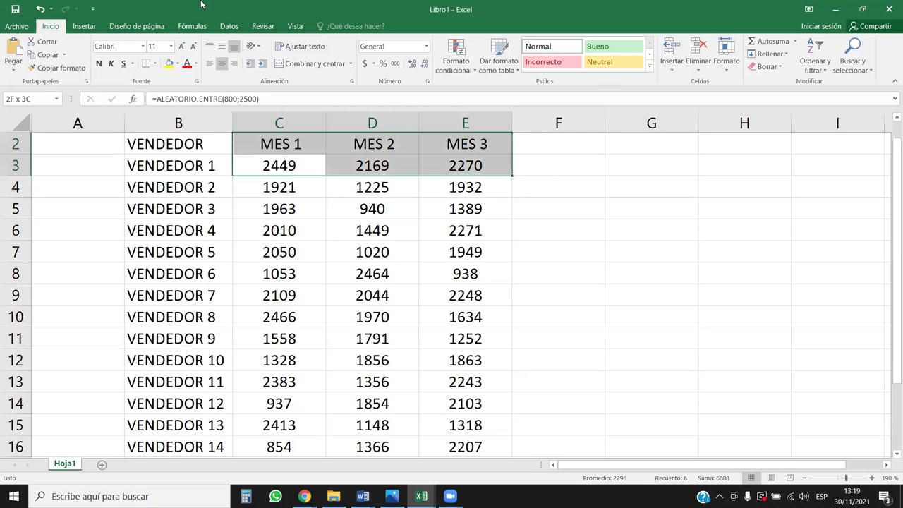
key("ctrl+shift+Down")
key("Delete")
key("Up")
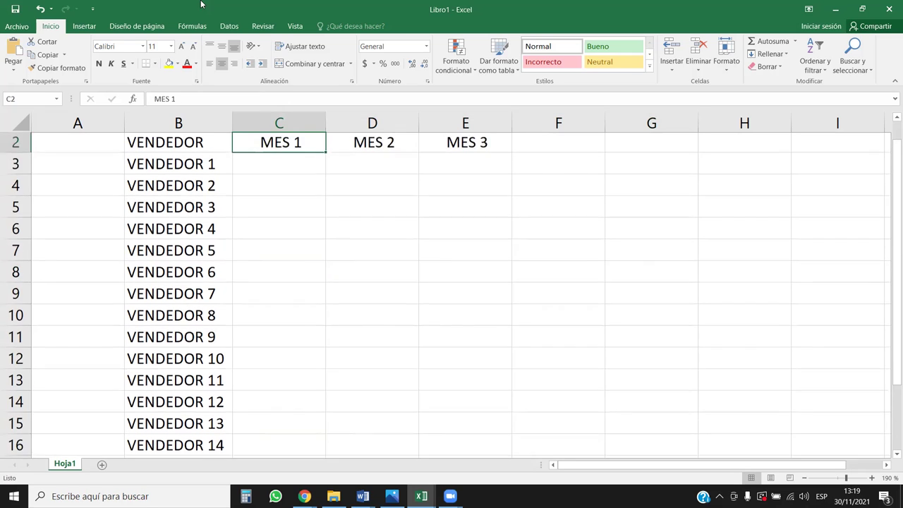
- Enter the formula =ALEATORIO.ENTRE(800;1500) in C3 for the first seller's MES 1 sales
key("Down")
key("Down")
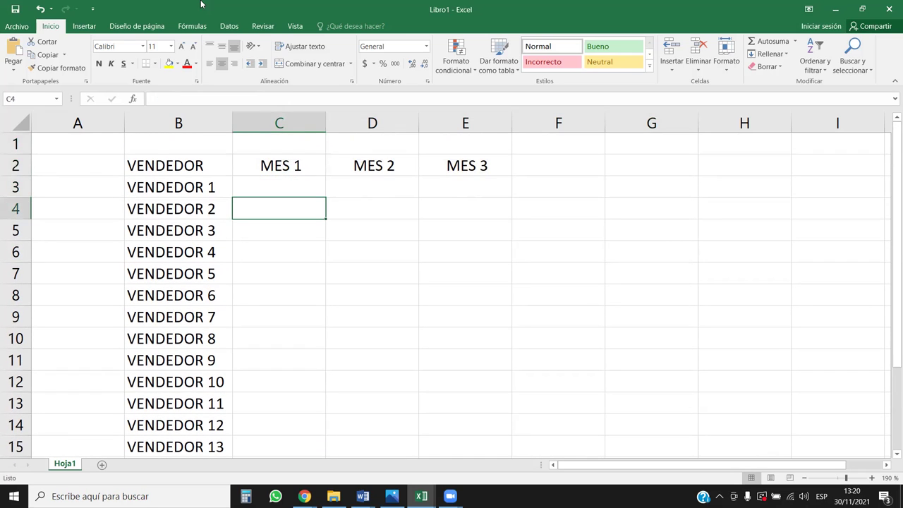
key("Up")
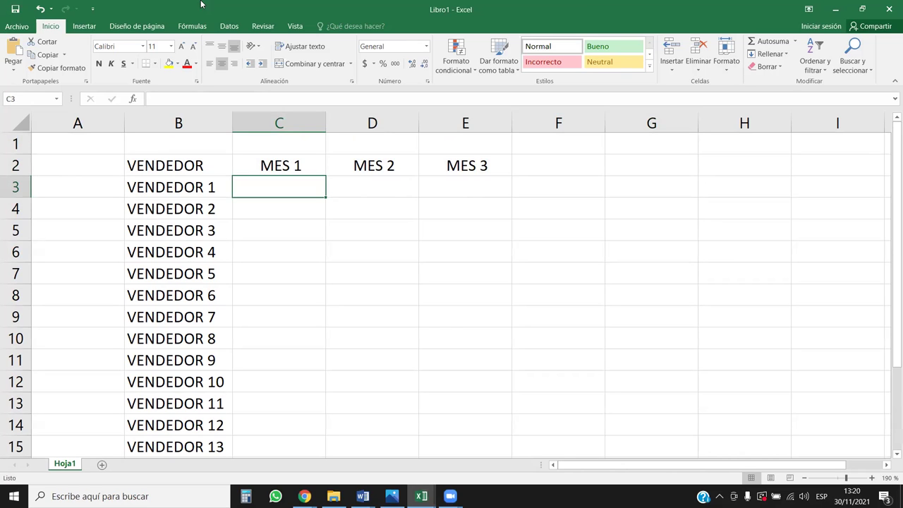
type("=")
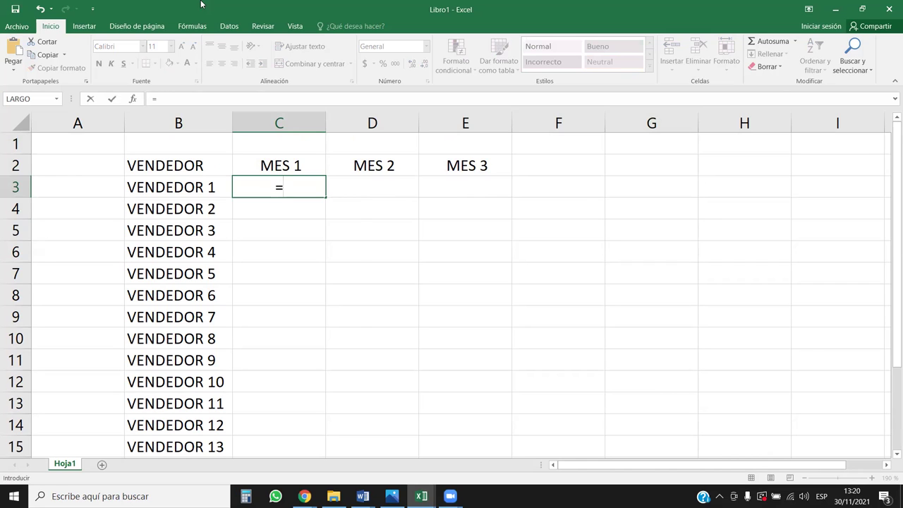
type("ALEA")
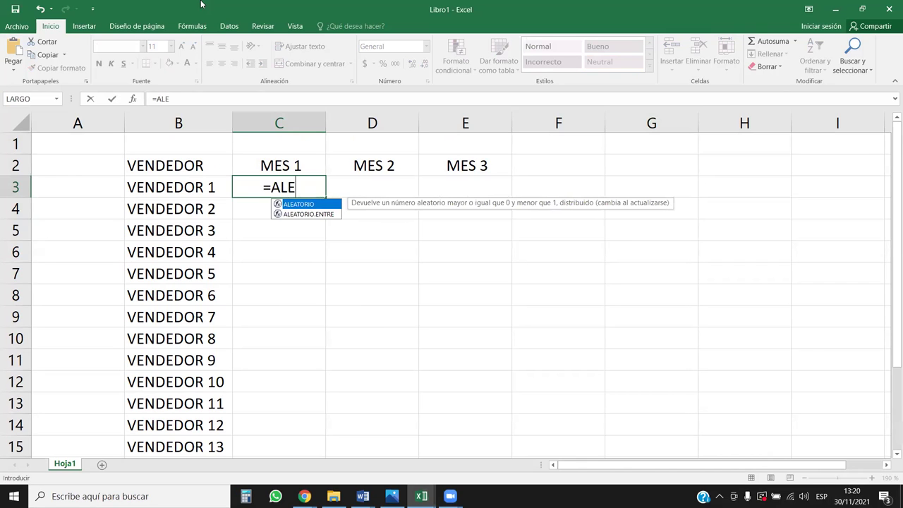
key("Down")
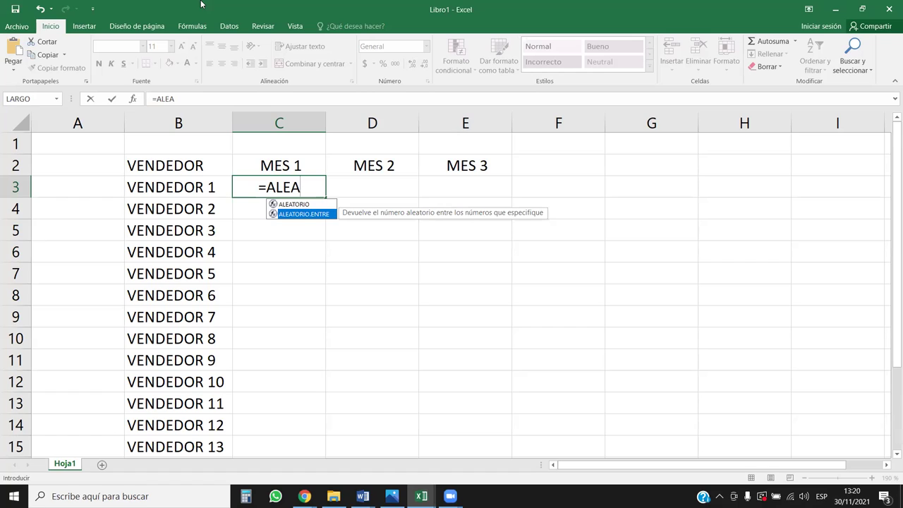
key("Tab")
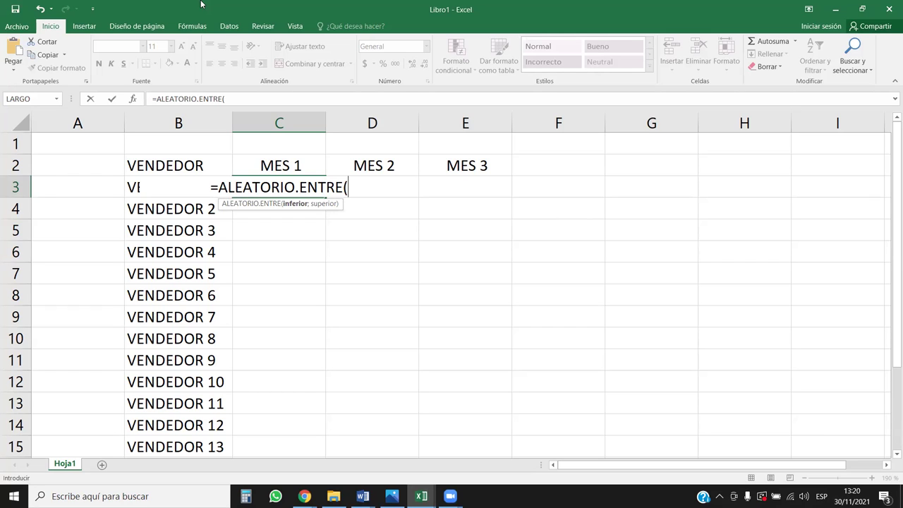
type("800")
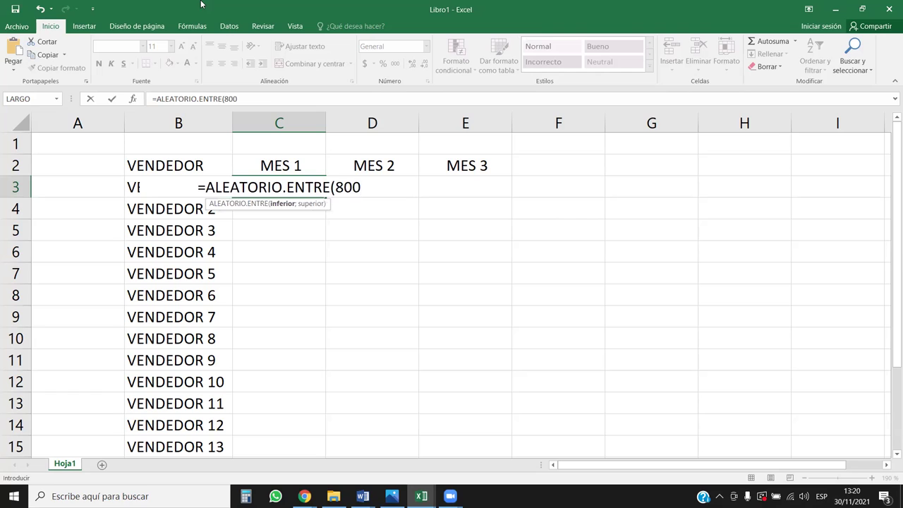
type(";")
key("BackSpace")
type(";1500")
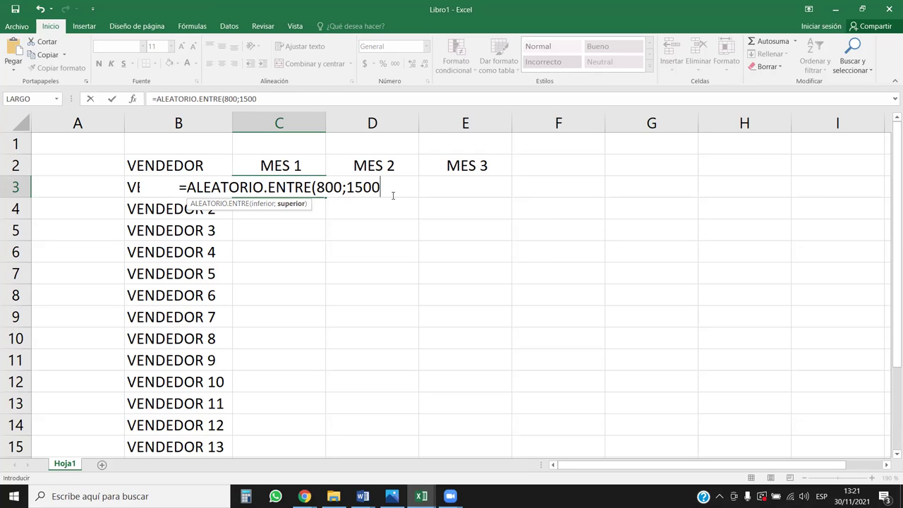
type(")")
key("Return")
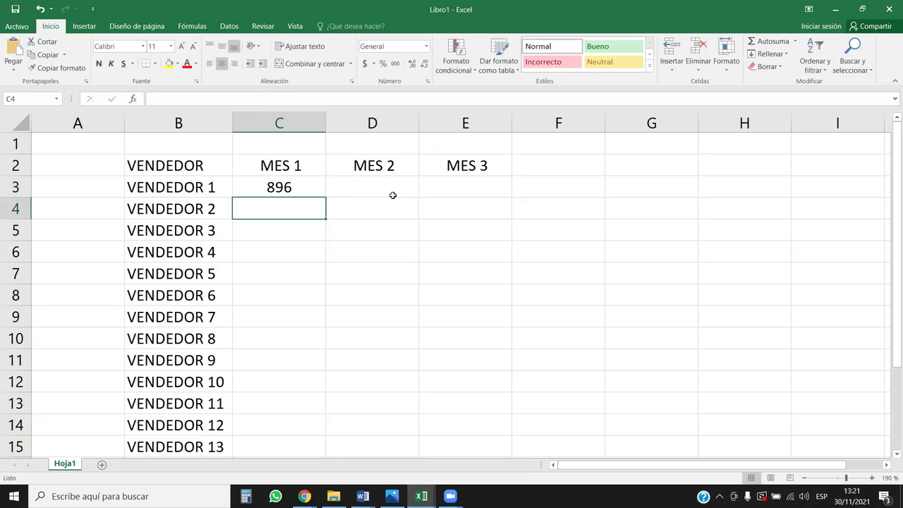
- Switch to Windows Settings and review the date, time and region settings under Hora e idioma, including the data formats
left_click(14, 496)
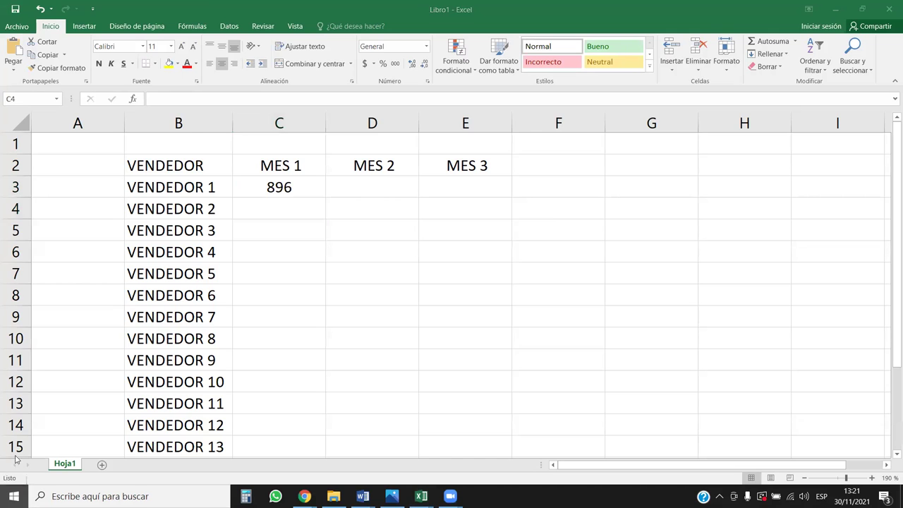
left_click(14, 442)
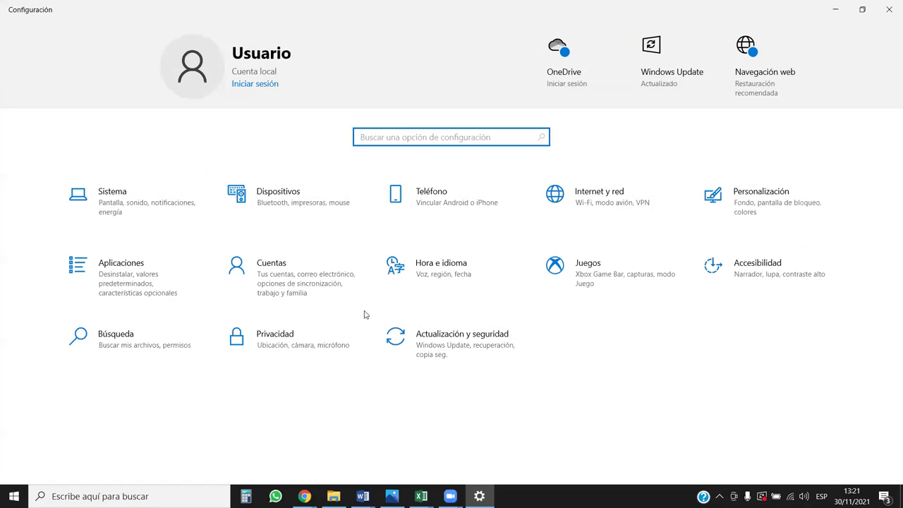
left_click(445, 276)
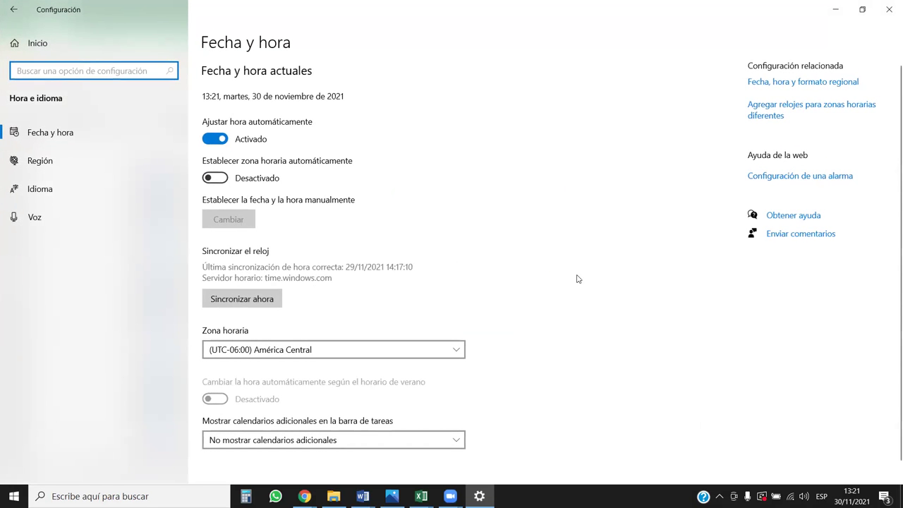
left_click(807, 90)
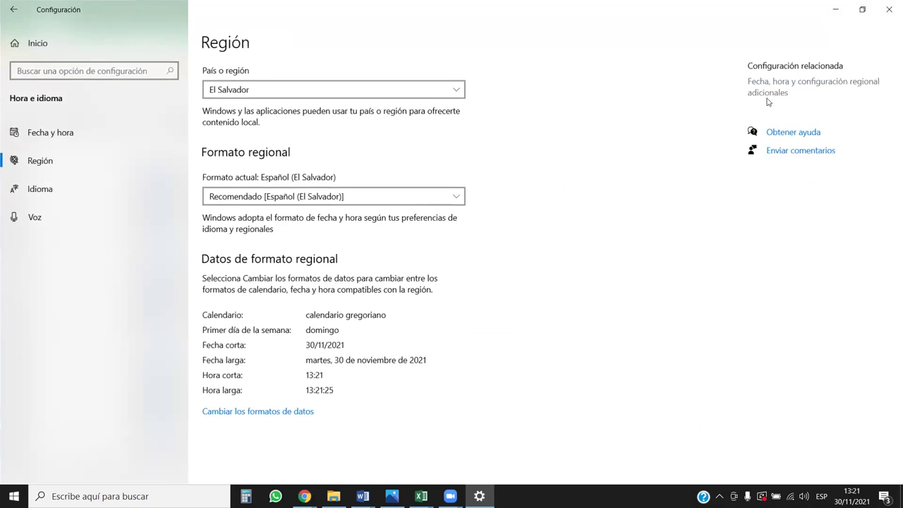
left_click(285, 413)
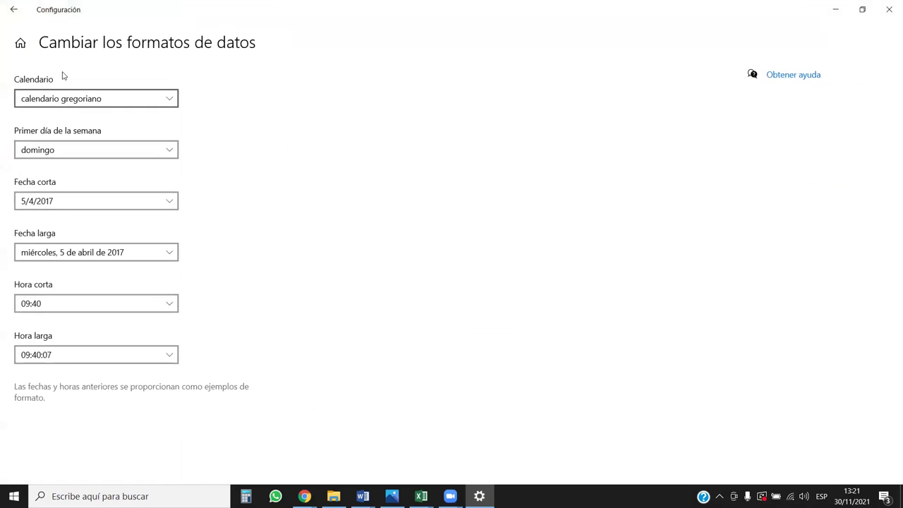
left_click(8, 9)
- Open the additional regional settings in Control Panel, inspect the Fecha y hora dialog's pages, and close both windows
left_click(776, 91)
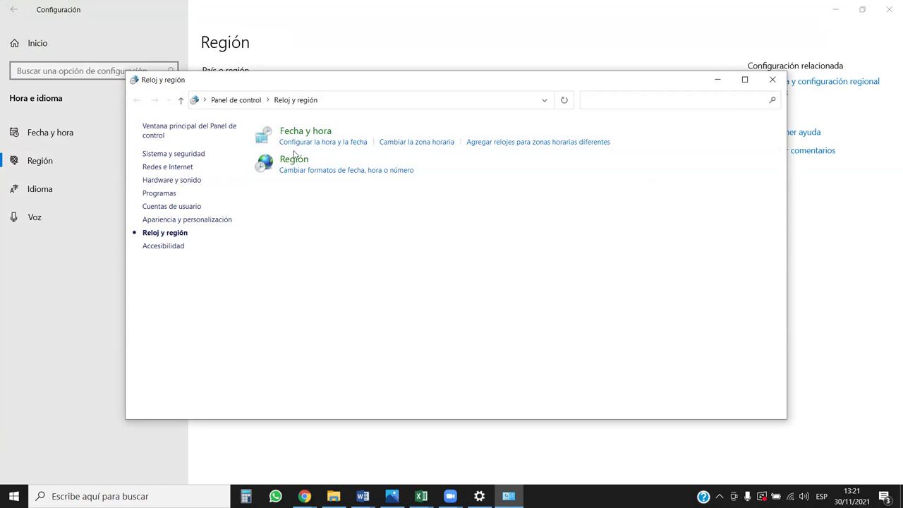
left_click(353, 143)
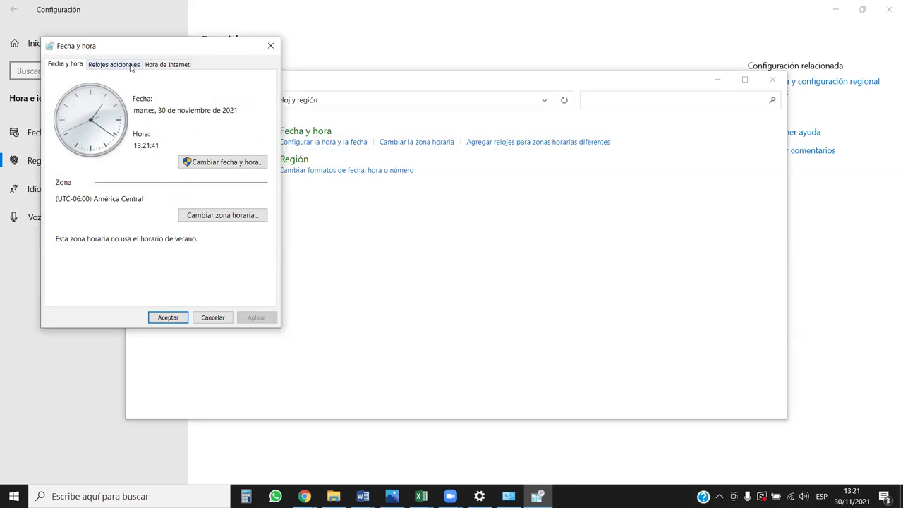
left_click(167, 64)
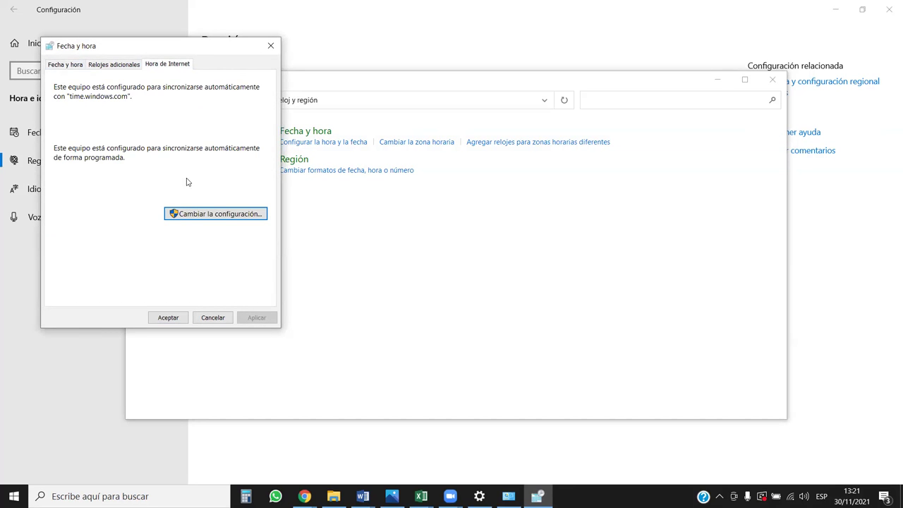
left_click(210, 215)
left_click(266, 62)
left_click(105, 65)
left_click(72, 65)
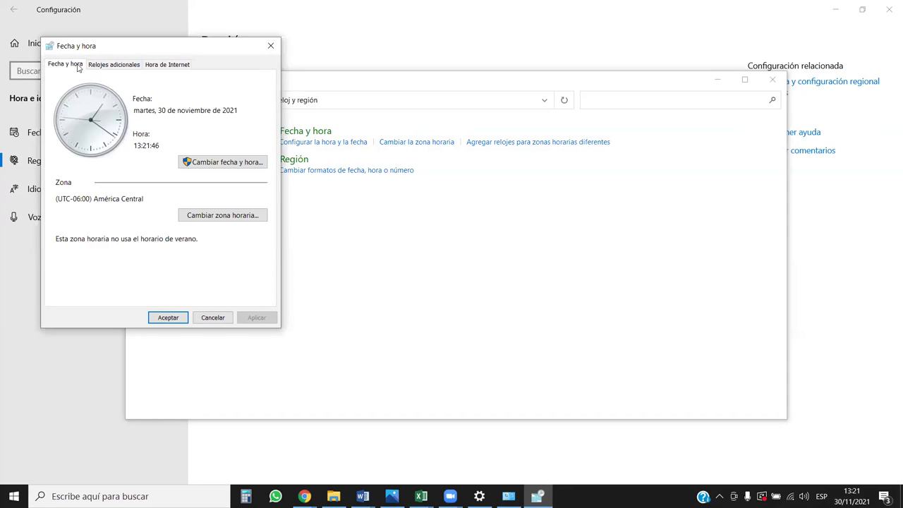
left_click(269, 48)
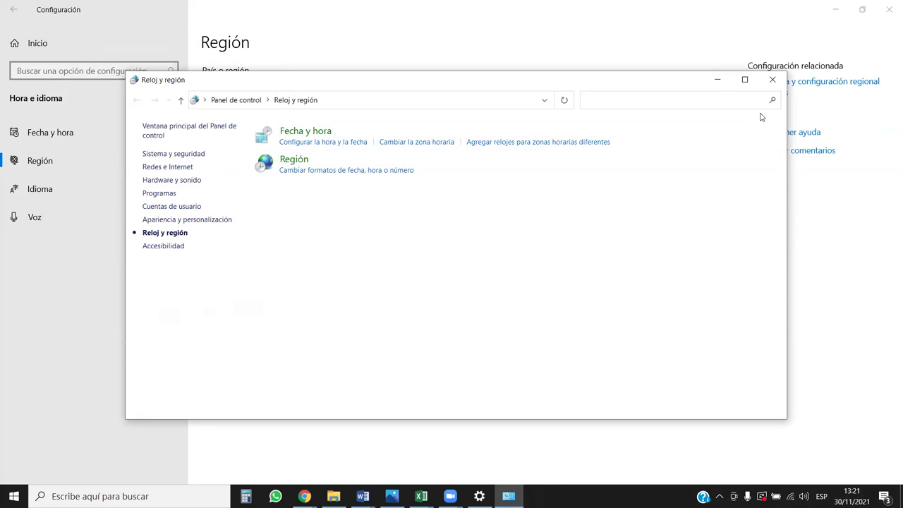
left_click(773, 80)
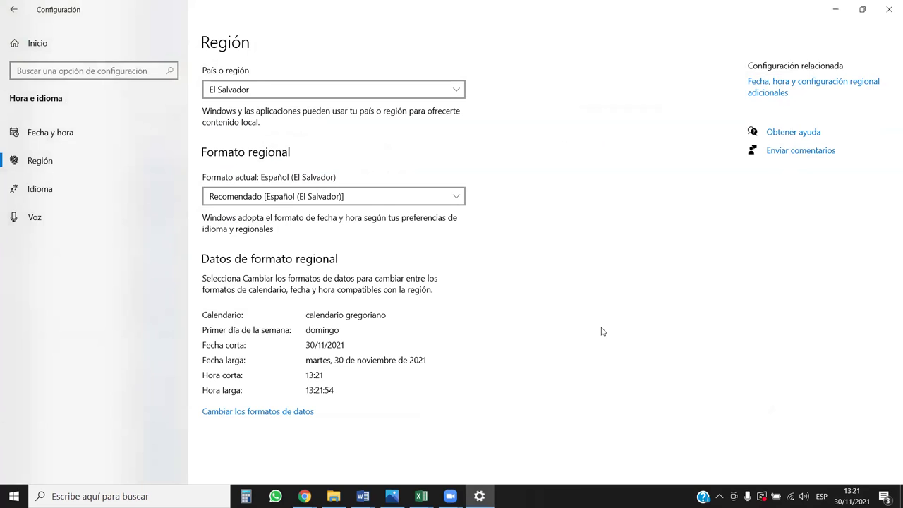
- Reopen the additional regional settings, view the Accesibilidad category of Control Panel, and close the window
left_click(771, 96)
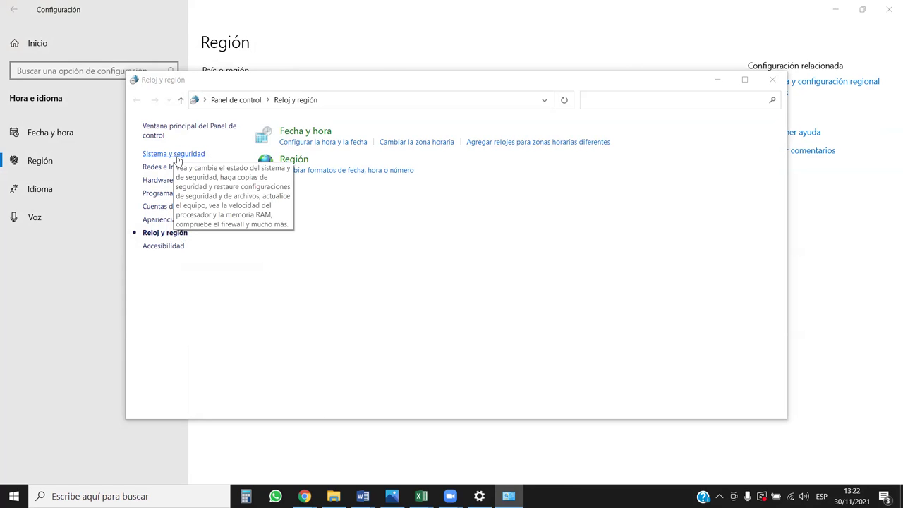
left_click(167, 247)
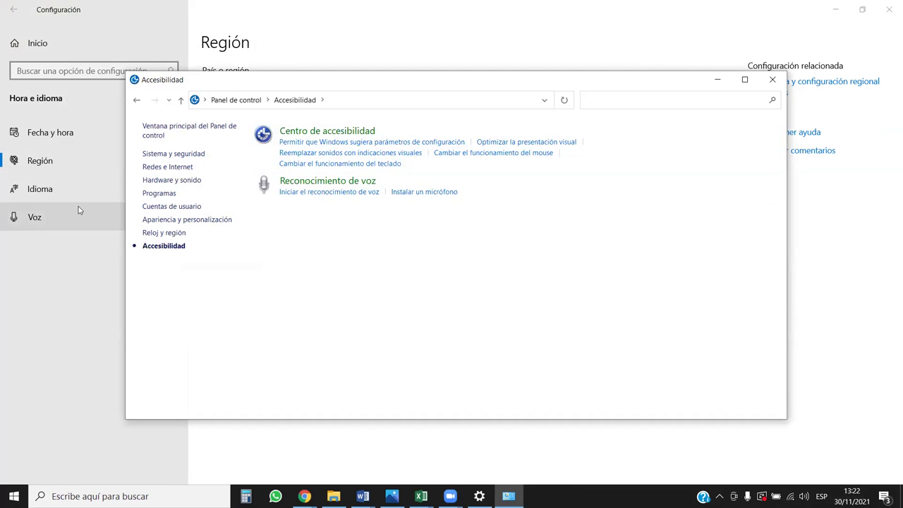
left_click(783, 82)
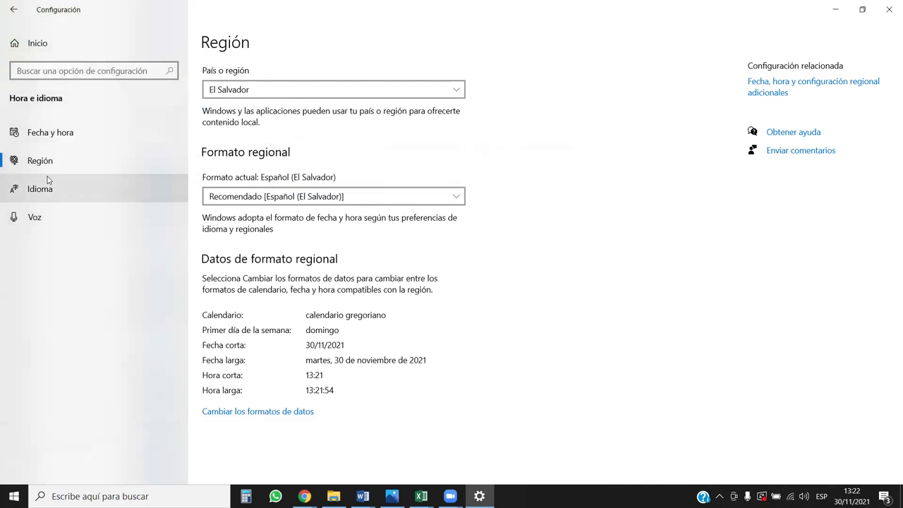
- Review the Idioma settings, including the administrative language settings' date and time formats and the language preferences
left_click(51, 189)
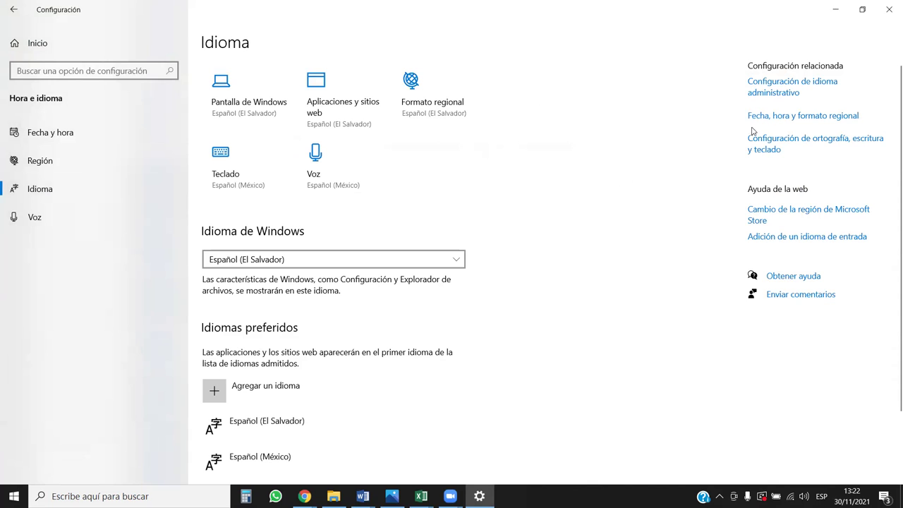
left_click(785, 96)
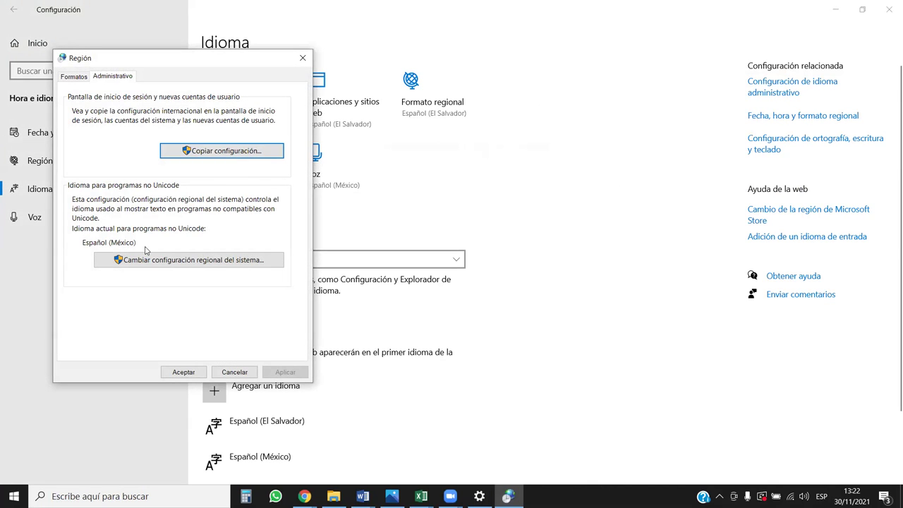
left_click(81, 78)
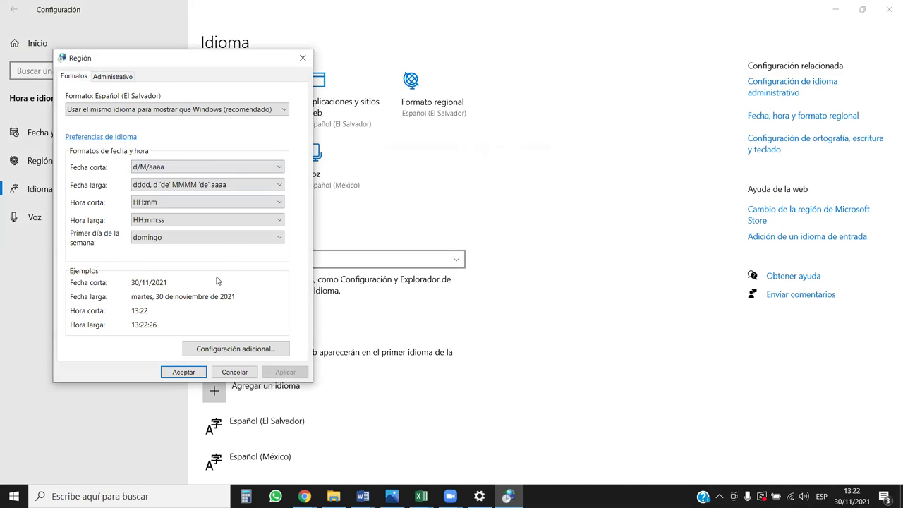
left_click(99, 137)
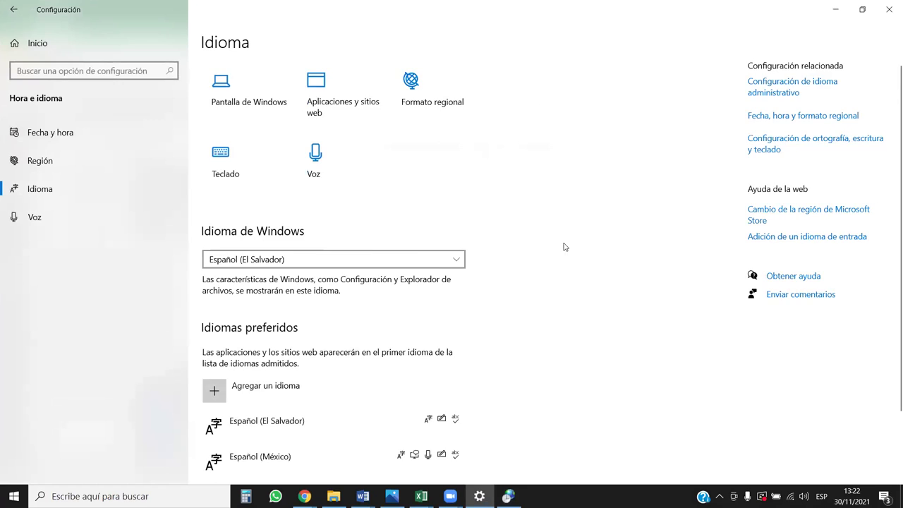
scroll(537, 271, "down", 3)
scroll(497, 313, "up", 3)
- Inspect the system locale for non-Unicode programs in the Región dialog, closing the locale choice without changes
left_click(760, 92)
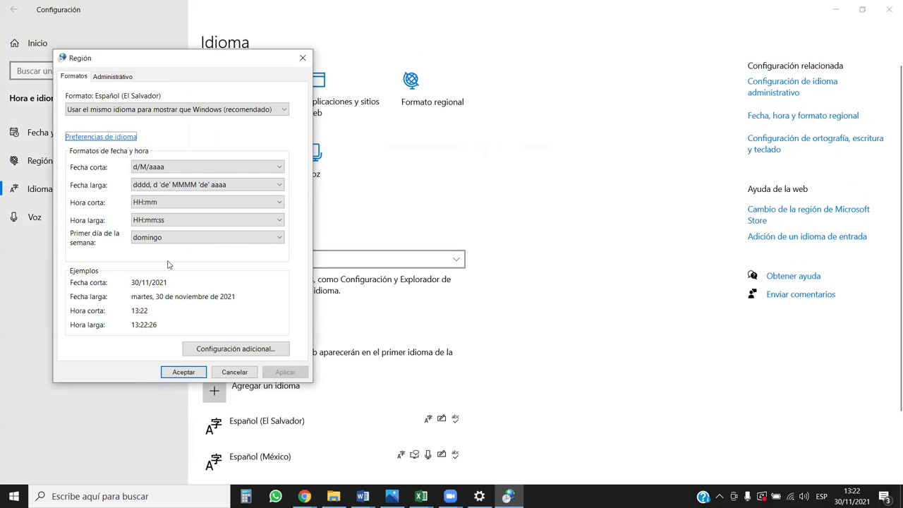
left_click(118, 76)
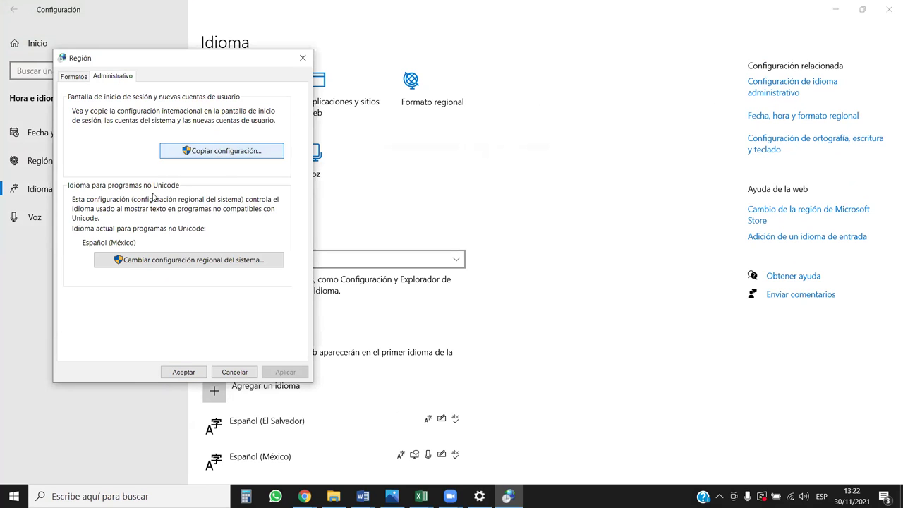
left_click(177, 261)
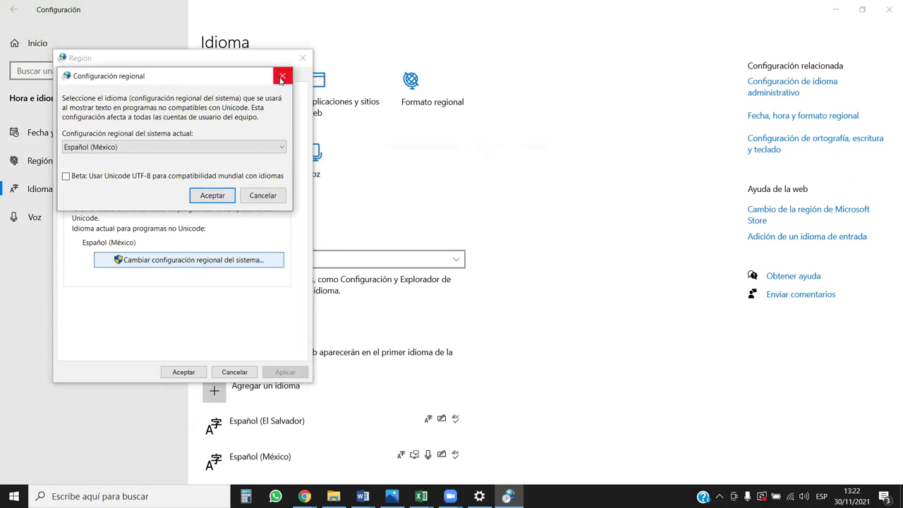
left_click(260, 146)
left_click(261, 146)
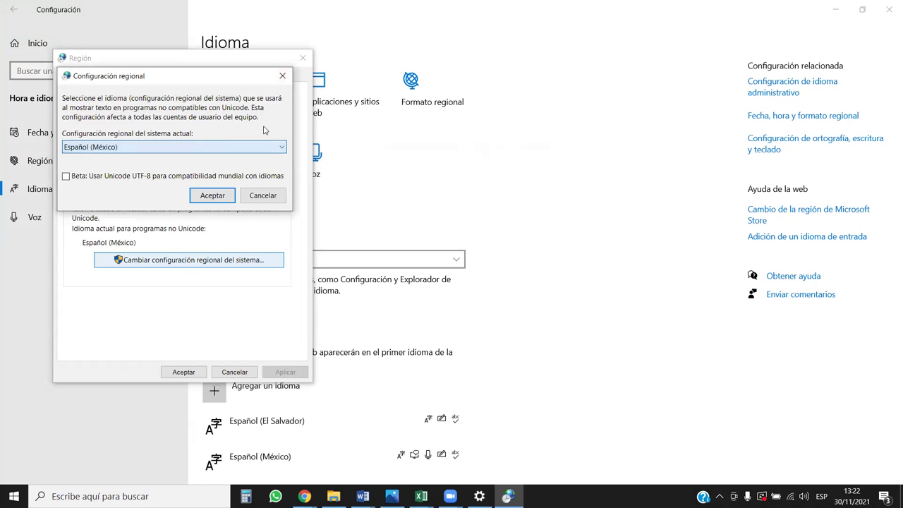
left_click(282, 75)
- Examine the decimal symbol and list separator in the additional number format settings, and close them without changes
left_click(74, 77)
left_click(252, 349)
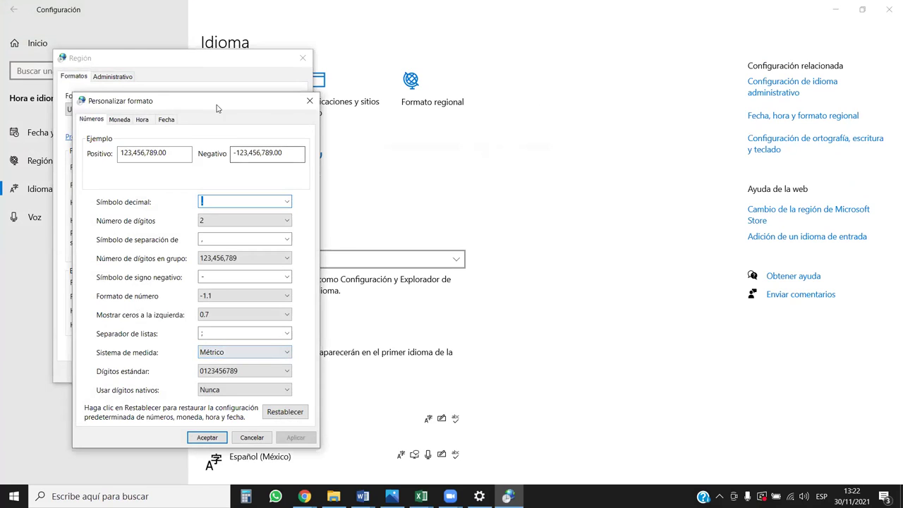
left_click_drag(216, 107, 468, 58)
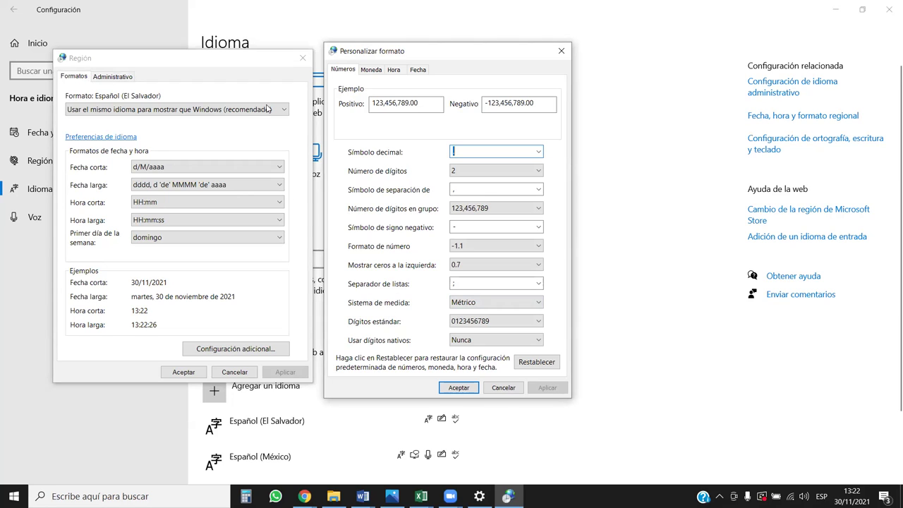
left_click(304, 62)
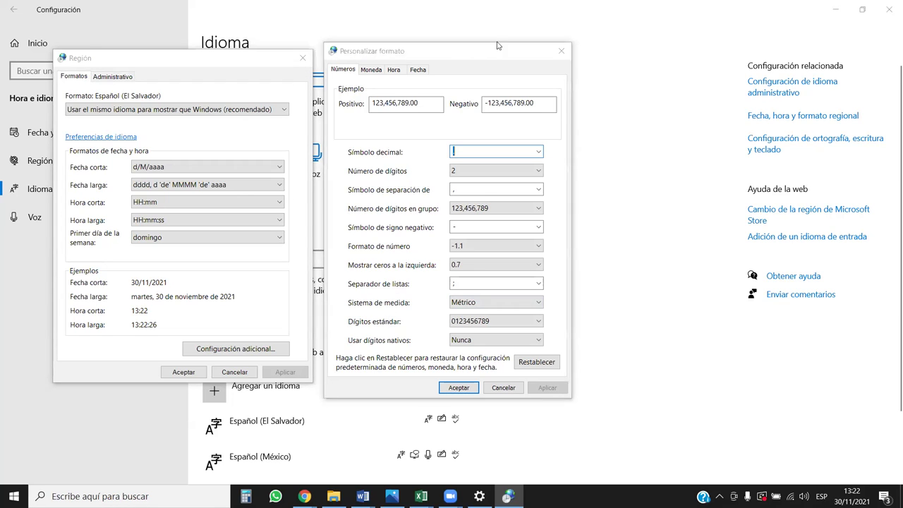
left_click(561, 49)
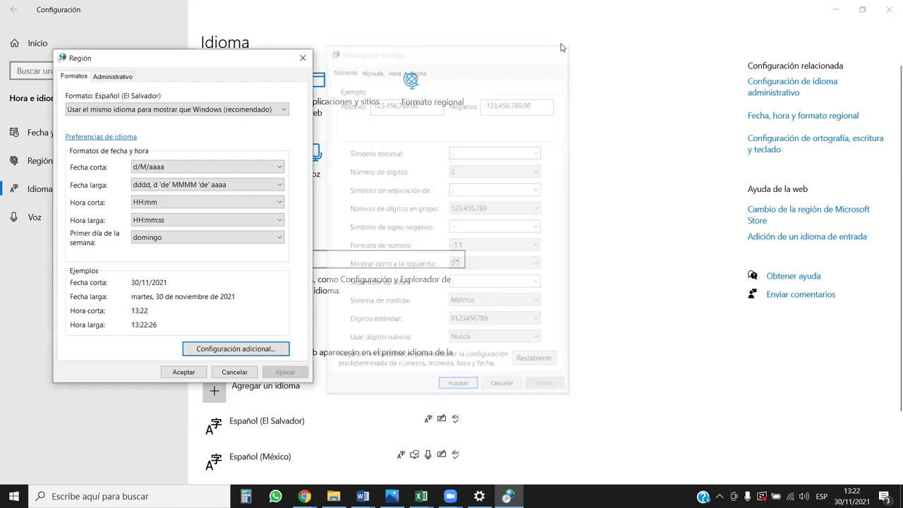
- Close the Región dialog, return to the Configuración home page, and review the Región and Idioma pages under Hora e idioma
left_click(300, 60)
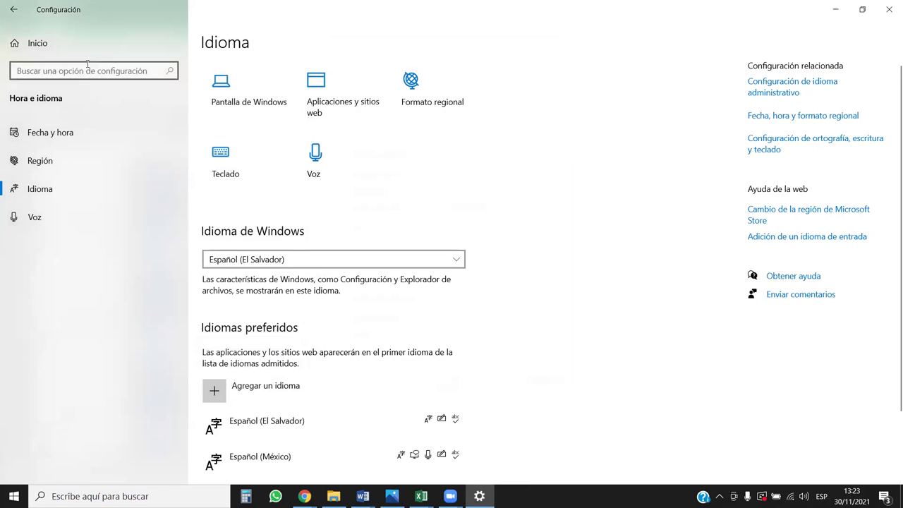
left_click(15, 14)
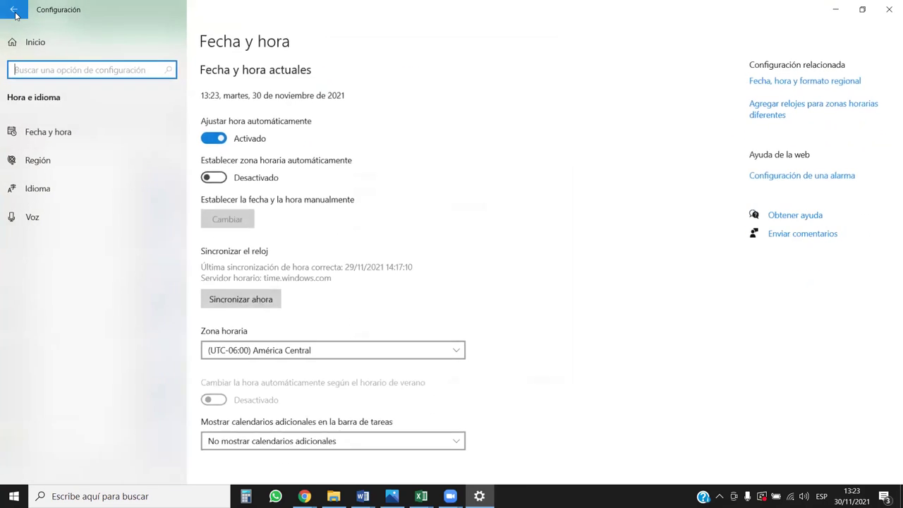
left_click(15, 15)
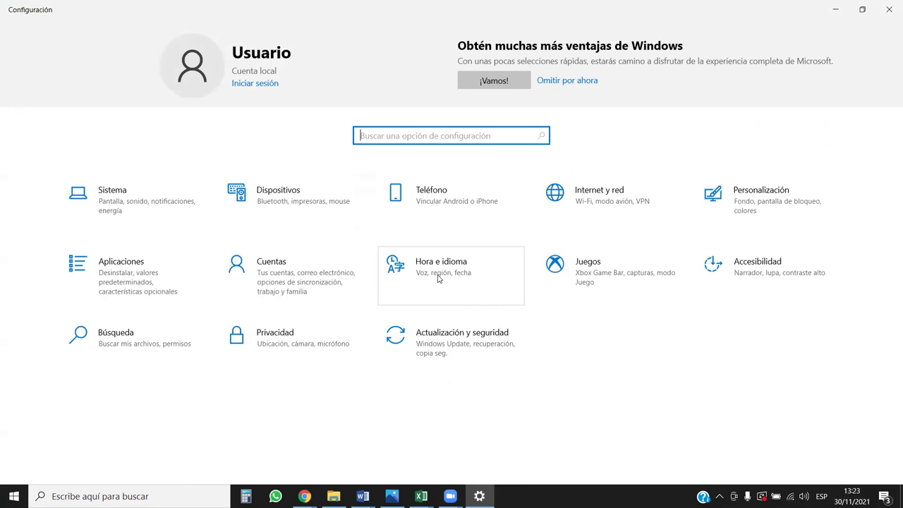
left_click(441, 274)
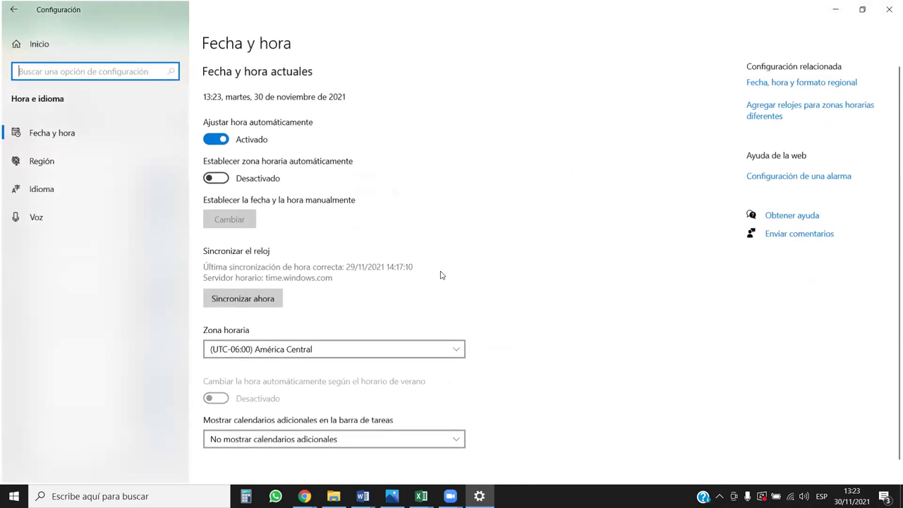
left_click(53, 166)
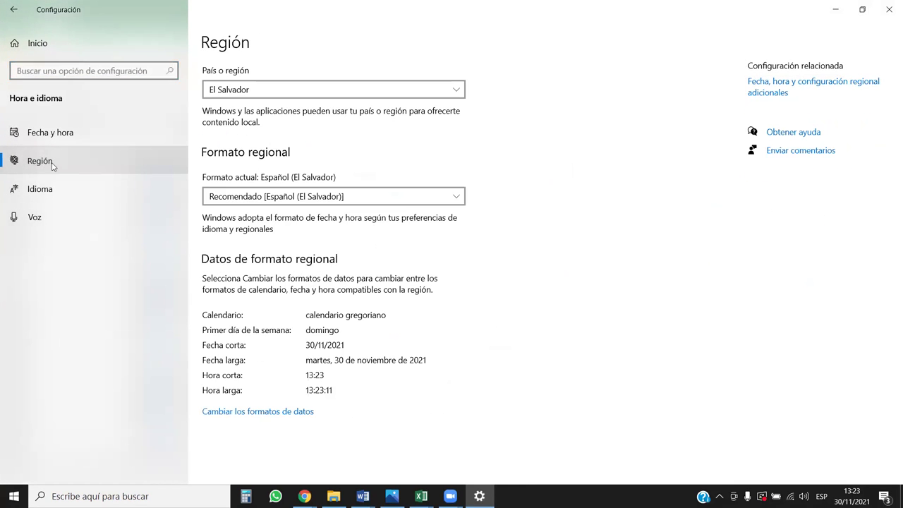
left_click(57, 191)
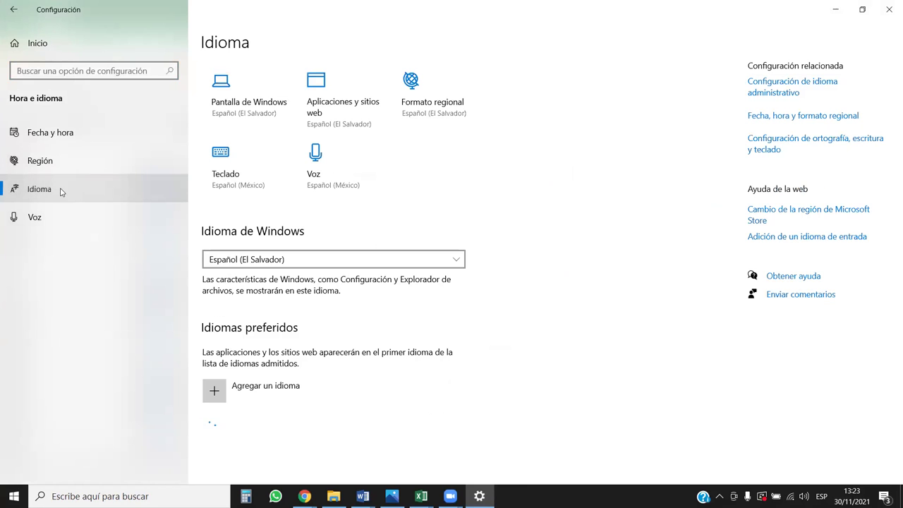
left_click(782, 122)
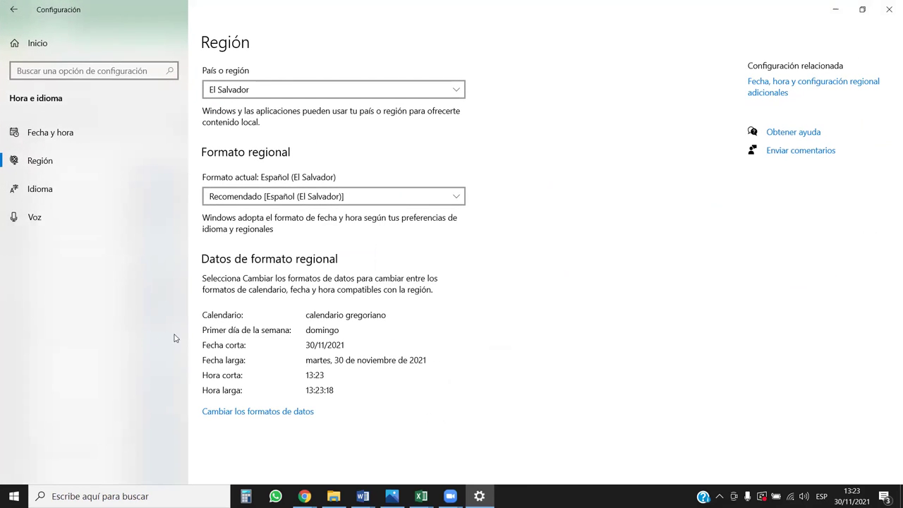
- Inspect the system locale and the date and time formats in the administrative language settings, closing everything without changes
left_click(60, 192)
left_click(781, 90)
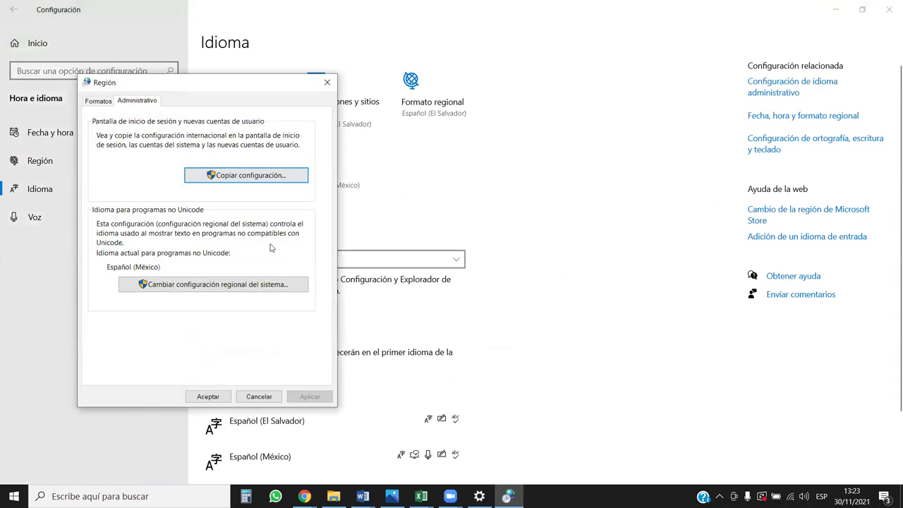
left_click(206, 289)
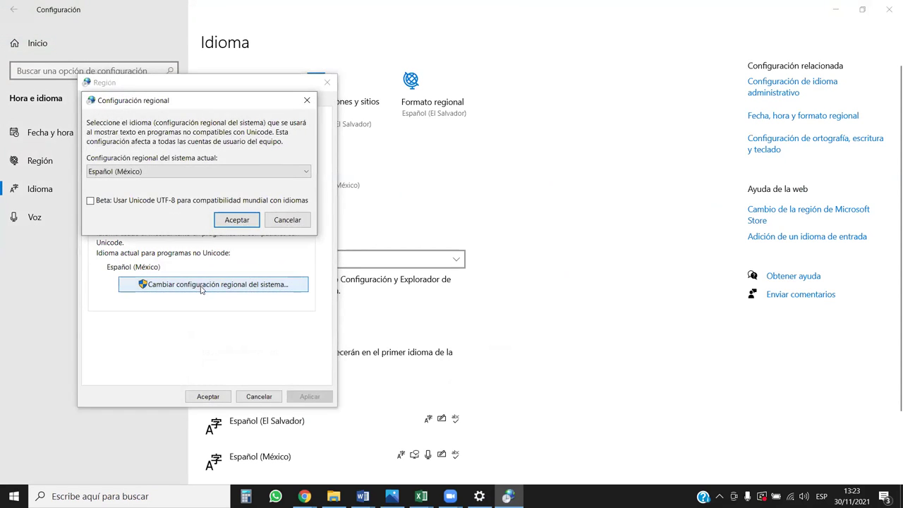
left_click(307, 101)
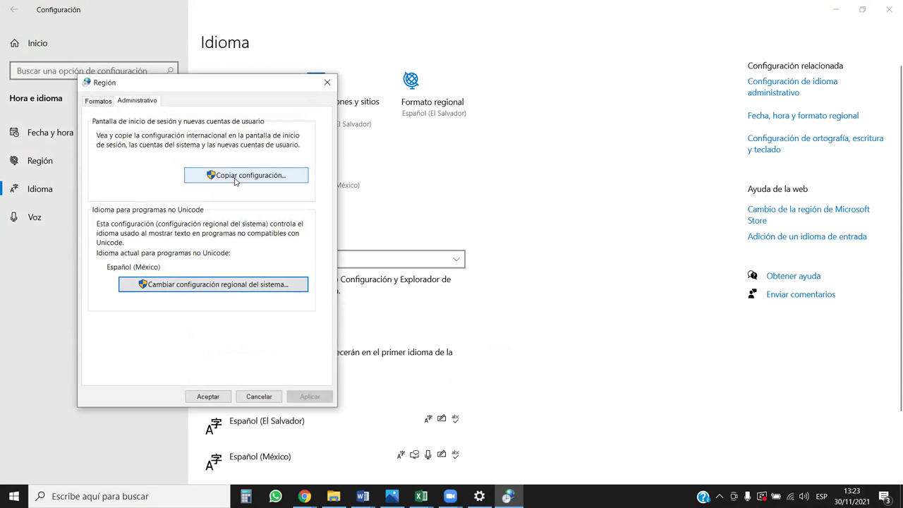
left_click(98, 101)
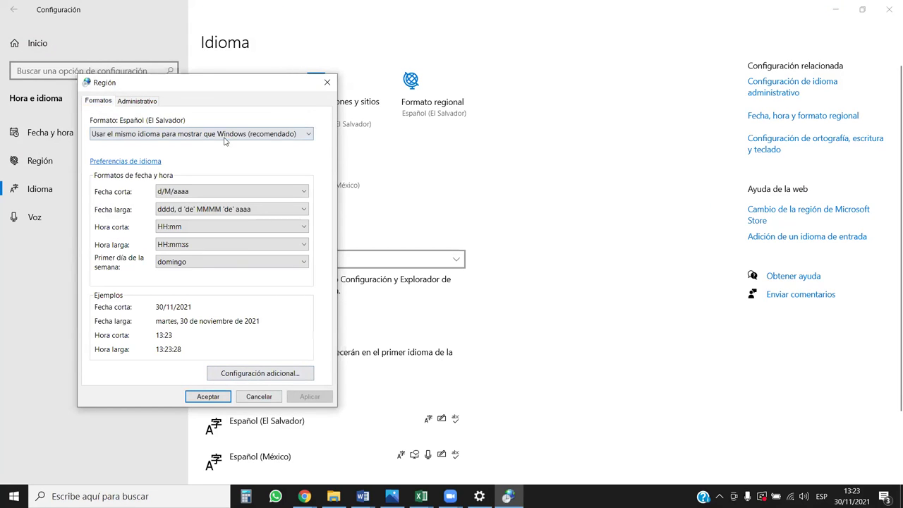
left_click(327, 82)
- Revisit the Región and Idioma pages, and bring up the date and time formats from the administrative language settings
left_click(47, 162)
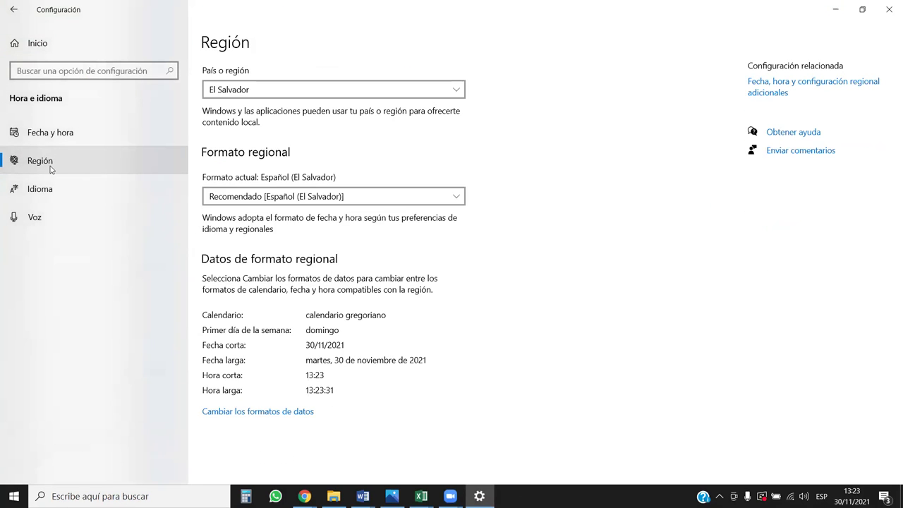
left_click(52, 189)
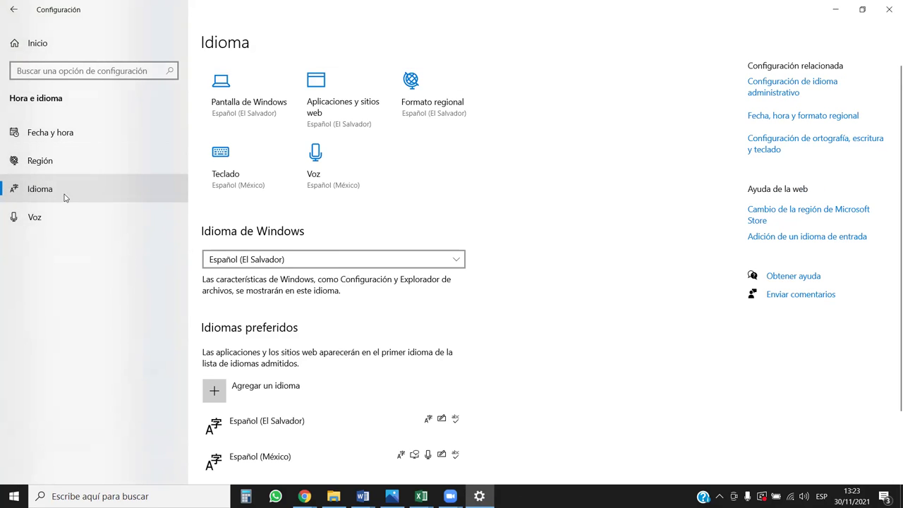
left_click(775, 91)
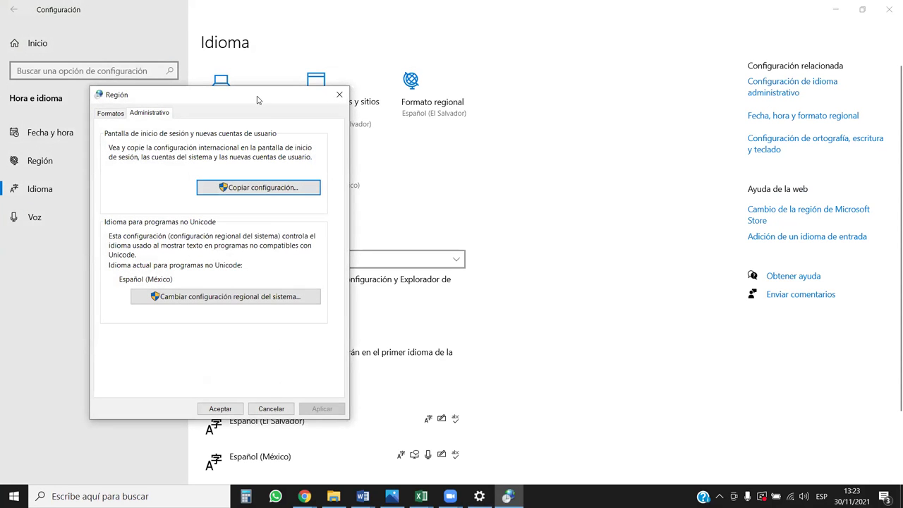
left_click_drag(265, 99, 541, 50)
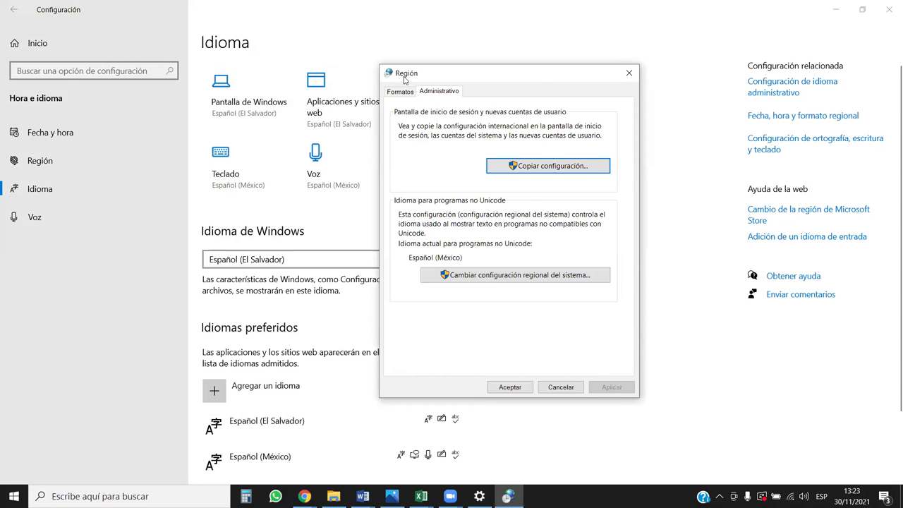
left_click_drag(423, 73, 373, 72)
left_click(353, 92)
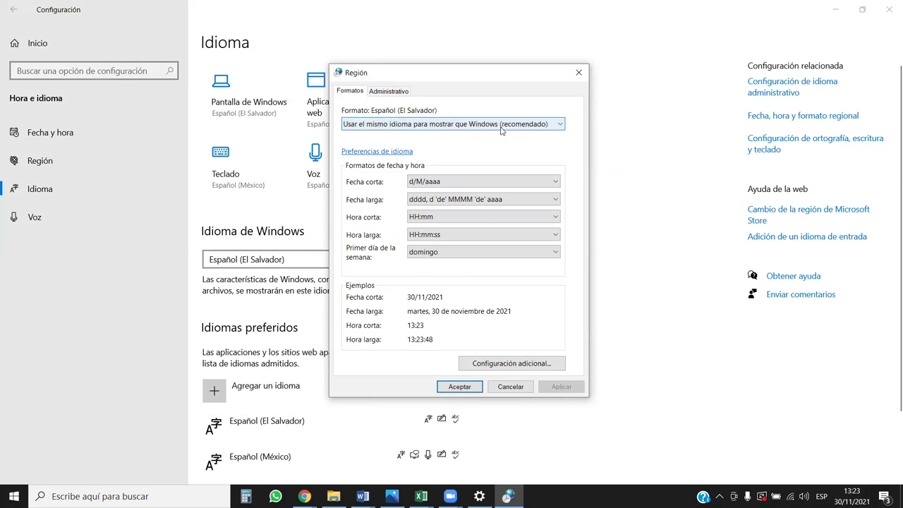
- Review the regional format, short date and first-day-of-week options, and check the first weekday in the system calendar
left_click(558, 126)
left_click(559, 128)
left_click(432, 185)
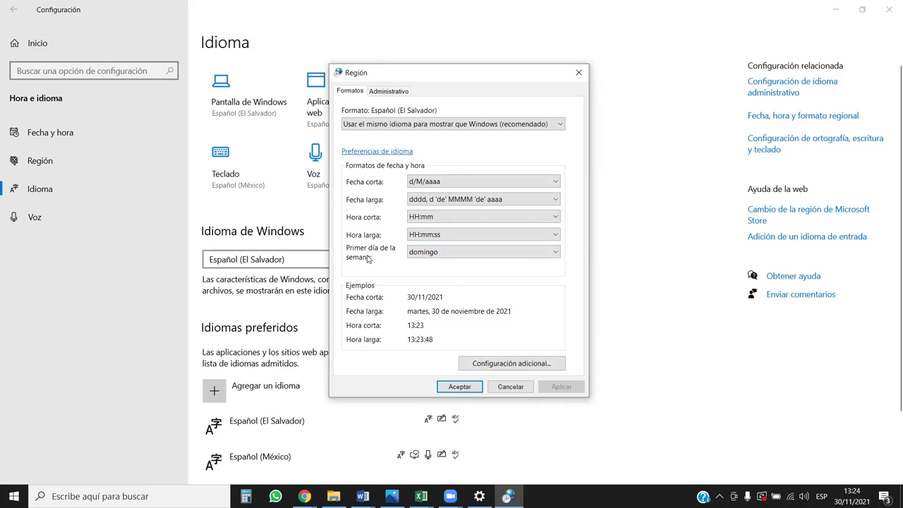
left_click(438, 260)
left_click(456, 262)
left_click(853, 486)
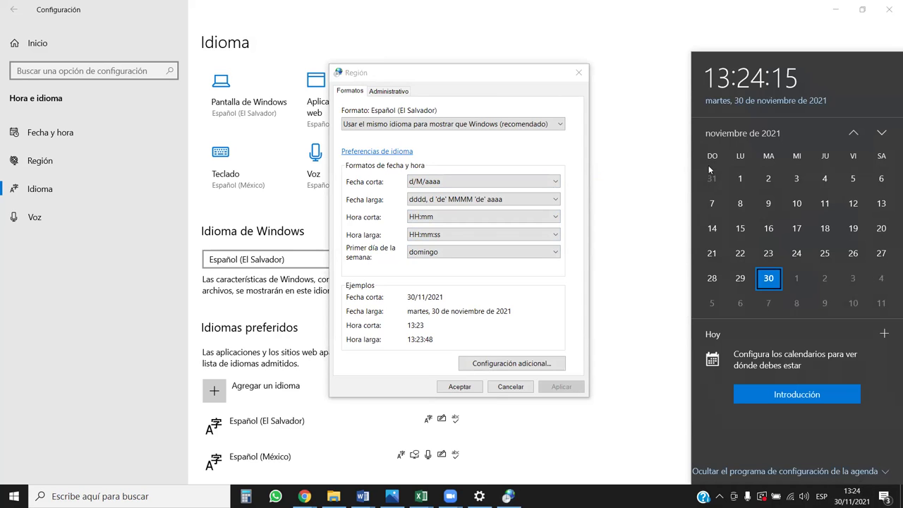
- Set the first day of the week to lunes, apply it, and check the weekday order in the system calendar
left_click(431, 256)
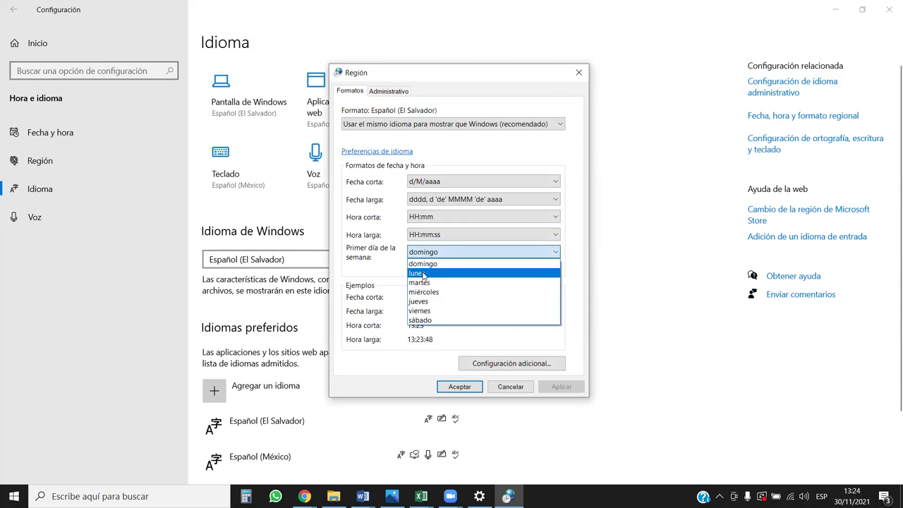
left_click(423, 273)
left_click(565, 388)
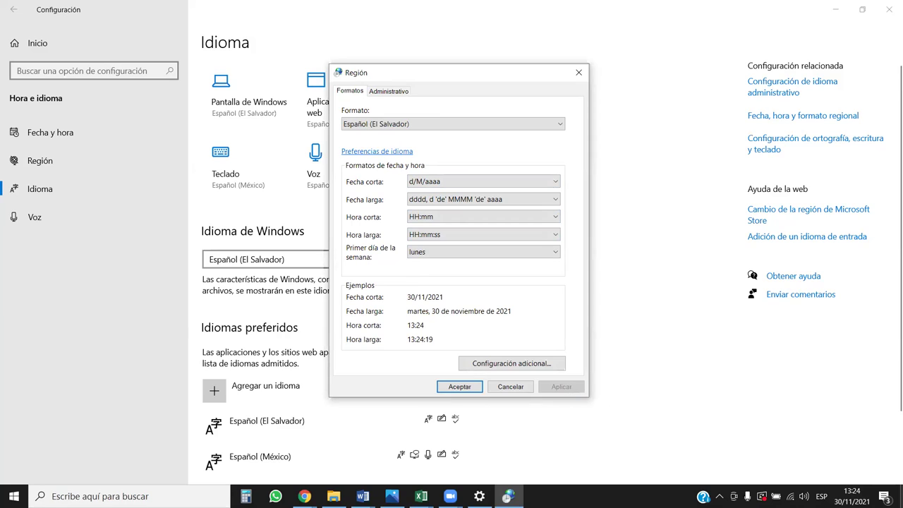
left_click(851, 496)
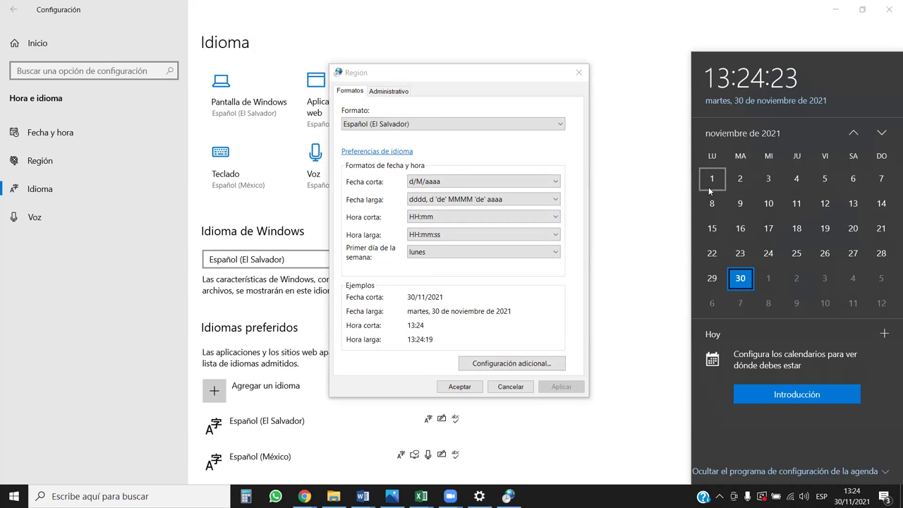
- Set the first day of the week to domingo, apply it, and check the weekday order in the system calendar
left_click(482, 257)
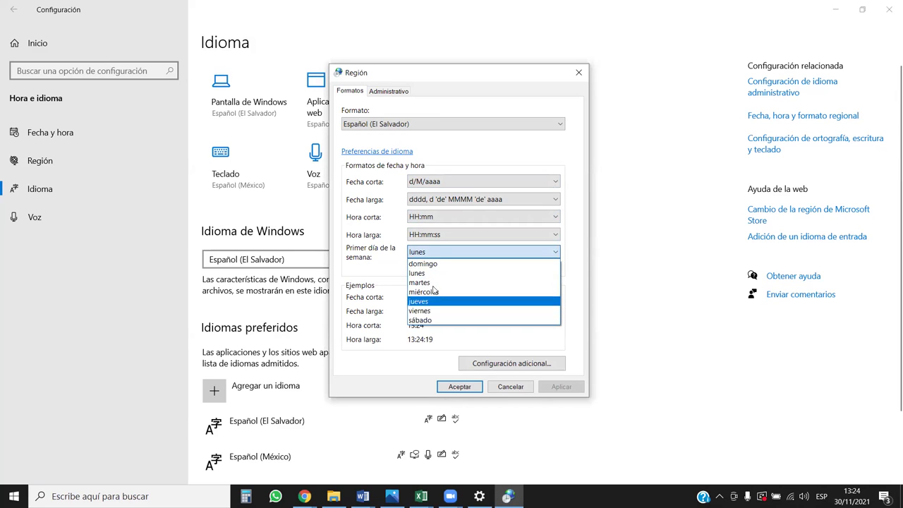
left_click(424, 264)
left_click(561, 387)
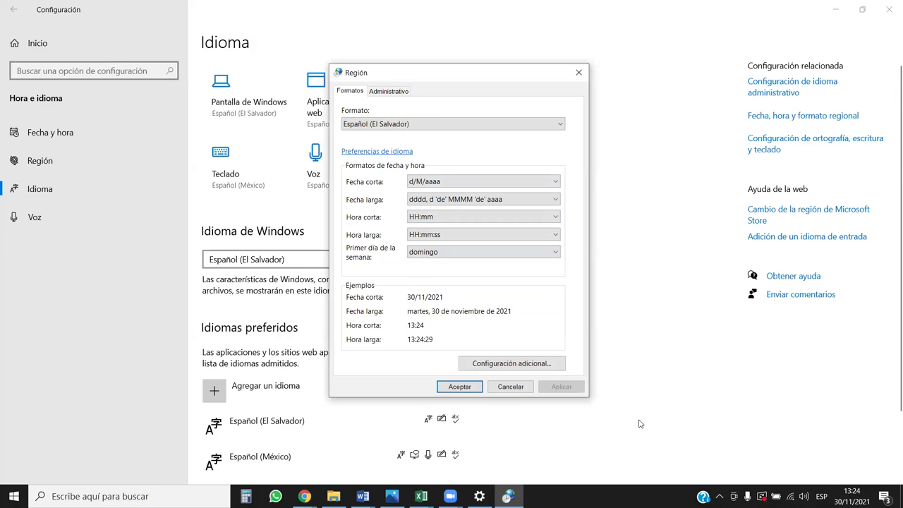
left_click(853, 496)
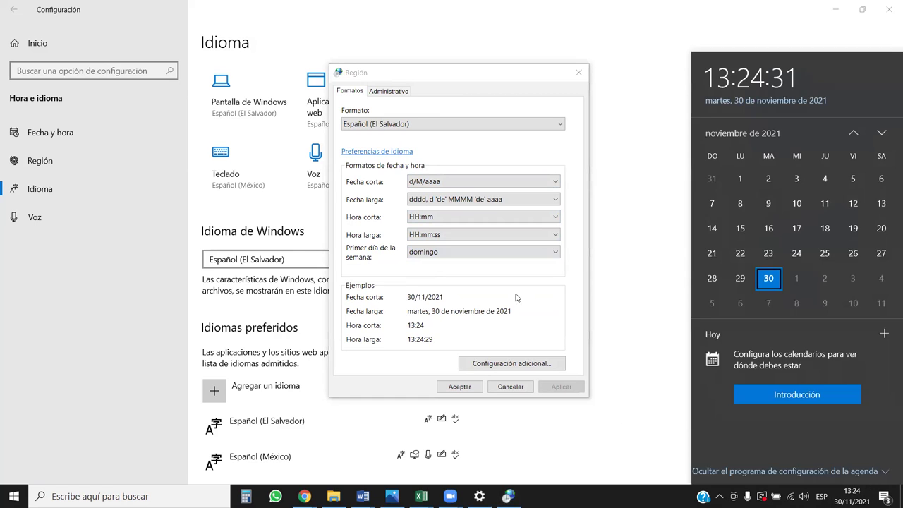
left_click(496, 303)
- Examine the number formats and list separator in the additional format settings, and close them without changes
left_click(517, 364)
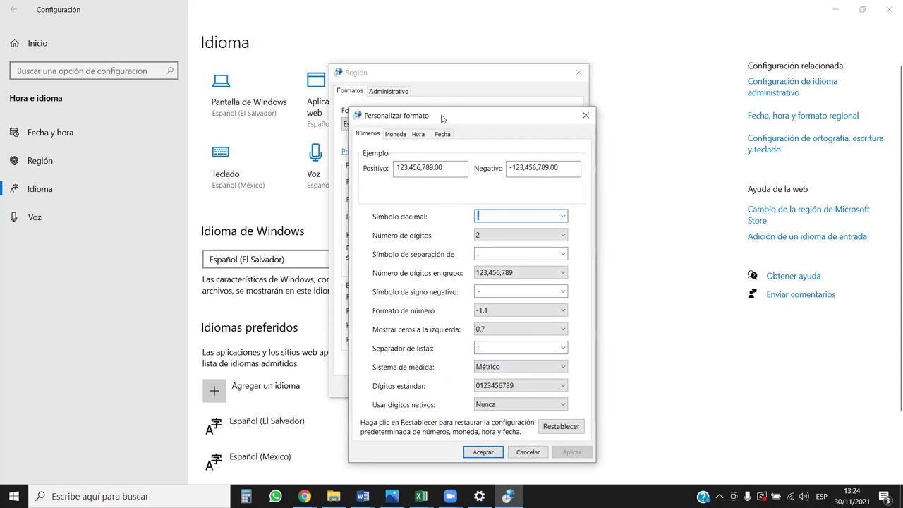
left_click_drag(442, 118, 331, 35)
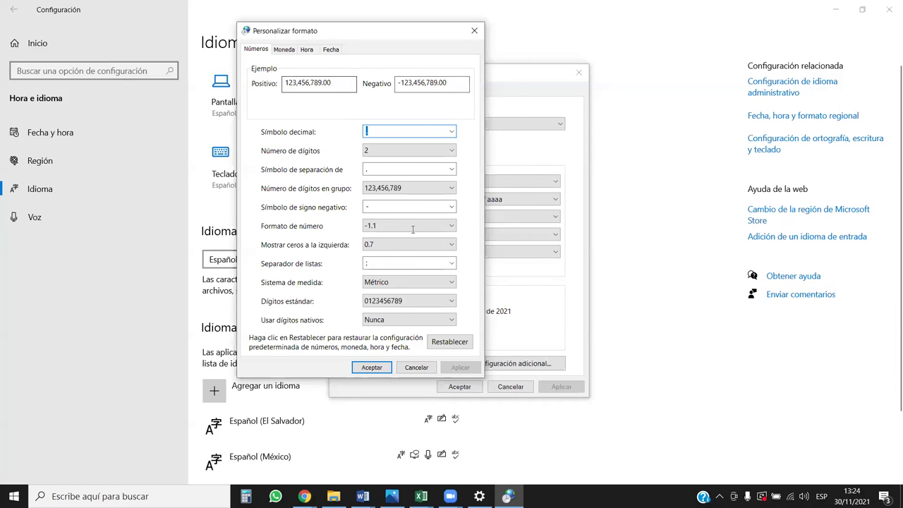
left_click_drag(381, 25, 414, 53)
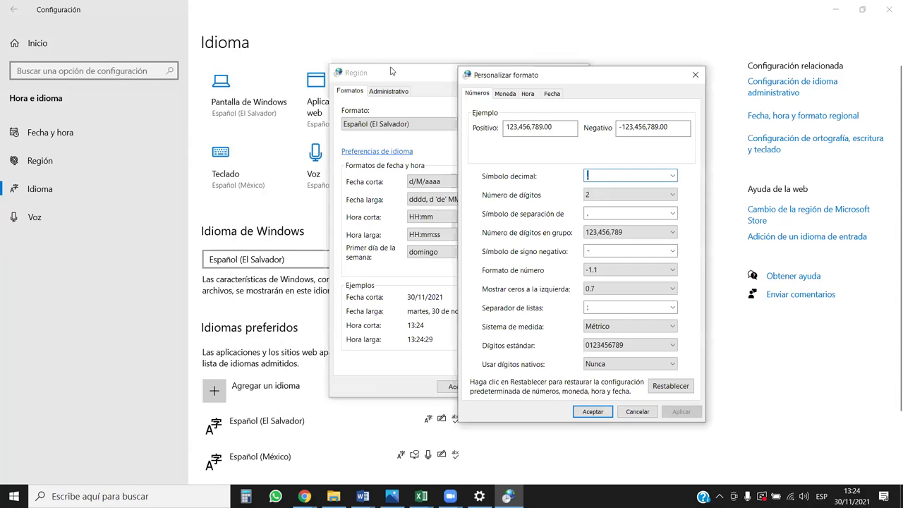
left_click(390, 70)
left_click(696, 75)
key("Escape")
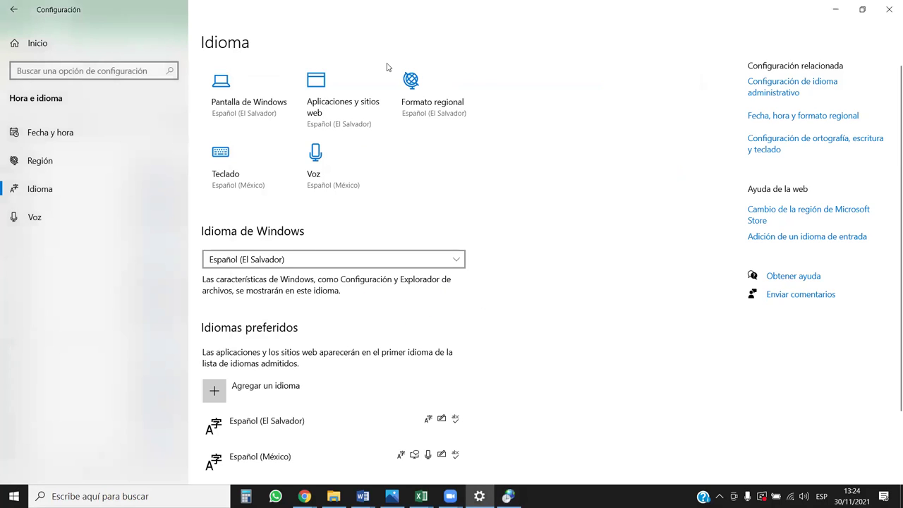
- Reopen the additional format settings from the Región dialog and place the Personalizar formato dialog beside it
left_click(508, 496)
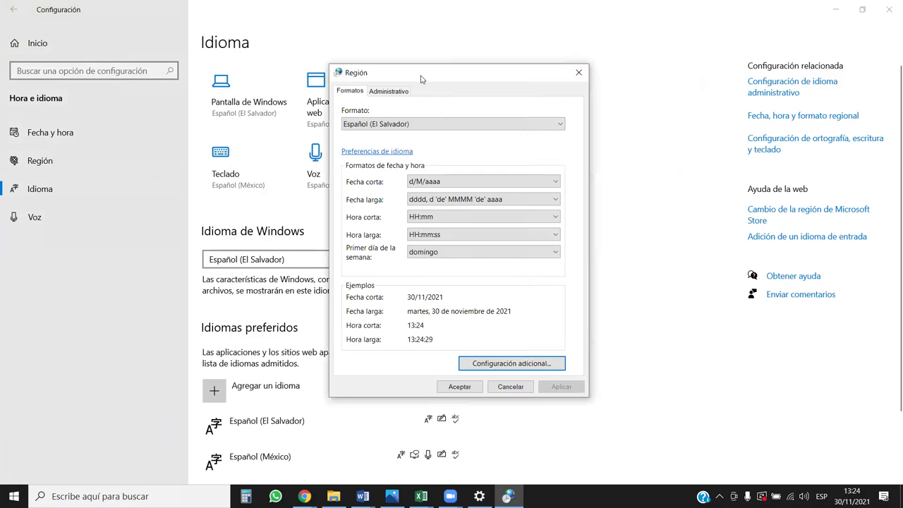
left_click_drag(415, 76, 280, 57)
left_click(378, 345)
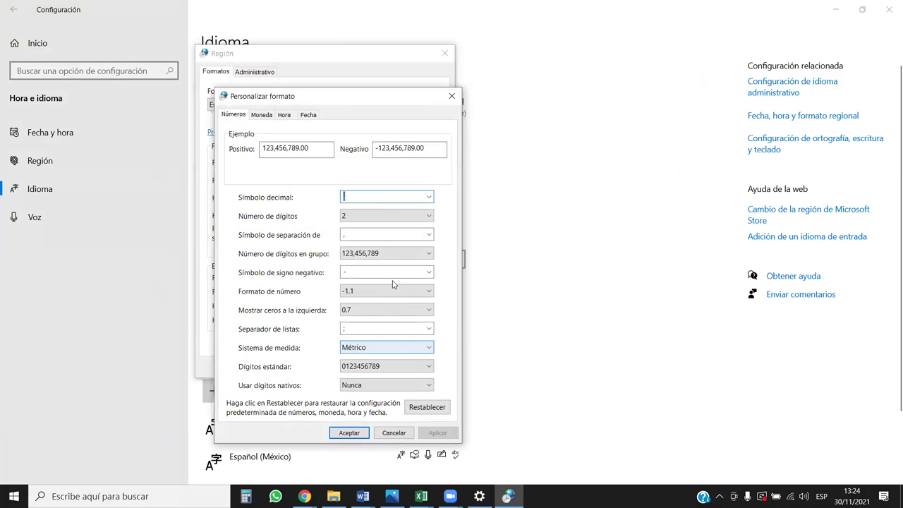
left_click_drag(371, 104, 619, 70)
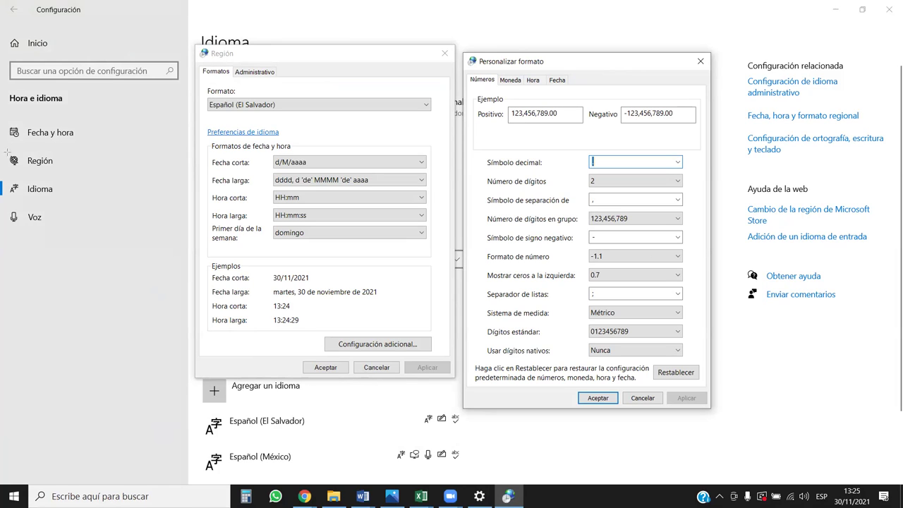
- Outline in red Idioma, Configuración de idioma administrativo, Región's Formatos, Configuración adicional, the Personalizar formato dialog and Separador de listas
left_click_drag(5, 177, 64, 202)
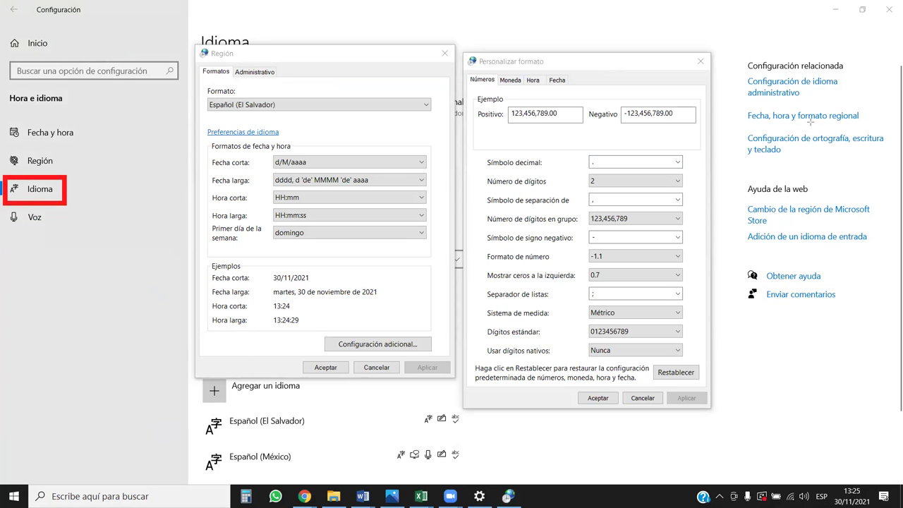
left_click_drag(737, 73, 769, 95)
mouse_move(835, 113)
left_mouse_down()
mouse_move(847, 111)
mouse_move(842, 101)
left_mouse_up()
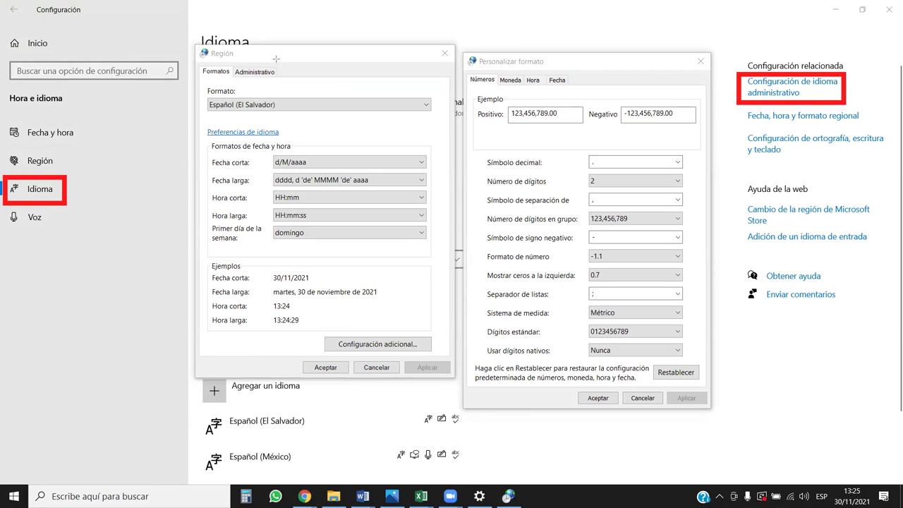
left_click_drag(196, 40, 243, 84)
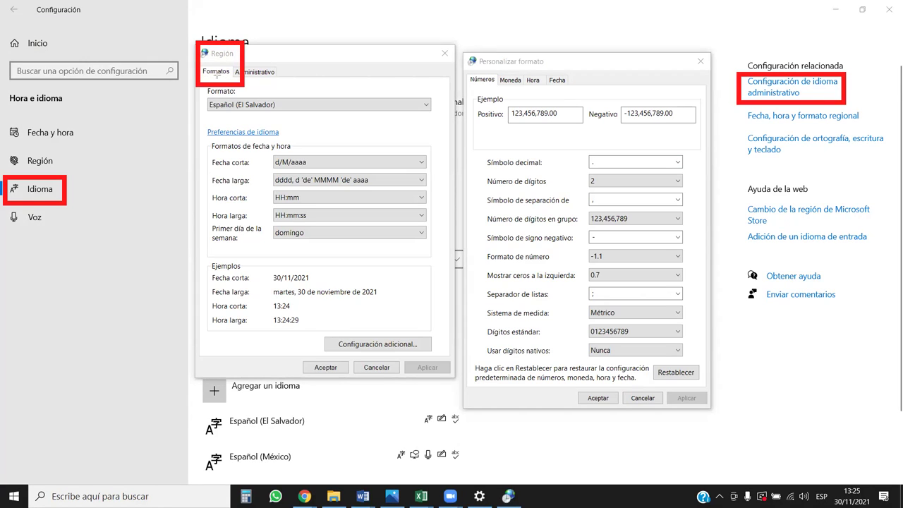
left_click_drag(315, 332, 445, 356)
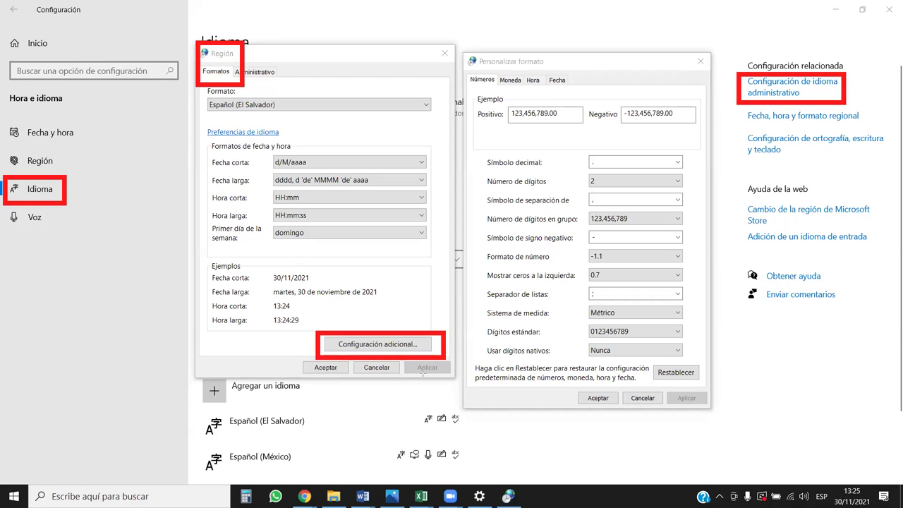
mouse_move(465, 53)
left_mouse_down()
mouse_move(720, 416)
mouse_move(713, 409)
left_mouse_up()
mouse_move(479, 283)
left_mouse_down()
mouse_move(579, 311)
mouse_move(689, 308)
left_mouse_up()
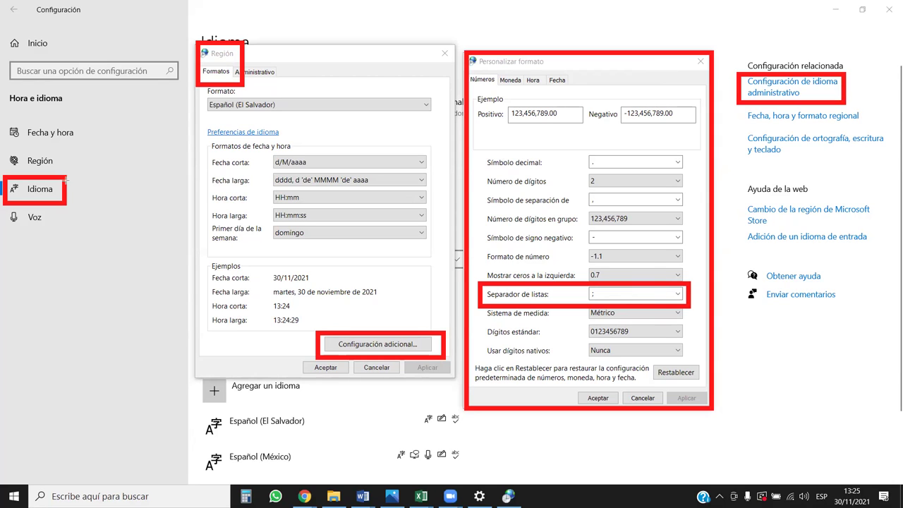
- Link the red outlines with arrows from Idioma through to Separador de listas, and mark the separator with a green check
mouse_move(64, 182)
left_mouse_down()
mouse_move(738, 92)
mouse_move(743, 100)
mouse_move(713, 79)
mouse_move(247, 54)
left_mouse_up()
mouse_move(213, 83)
left_mouse_down()
mouse_move(400, 333)
mouse_move(426, 337)
mouse_move(487, 306)
left_mouse_up()
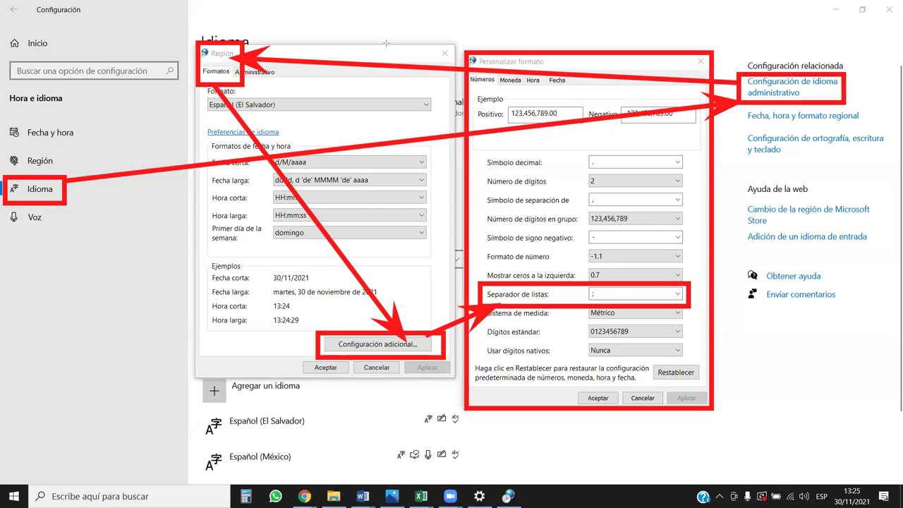
left_click_drag(599, 292, 611, 288)
- Set the list separator to a comma in the Personalizar formato dialog and apply it
left_click(677, 295)
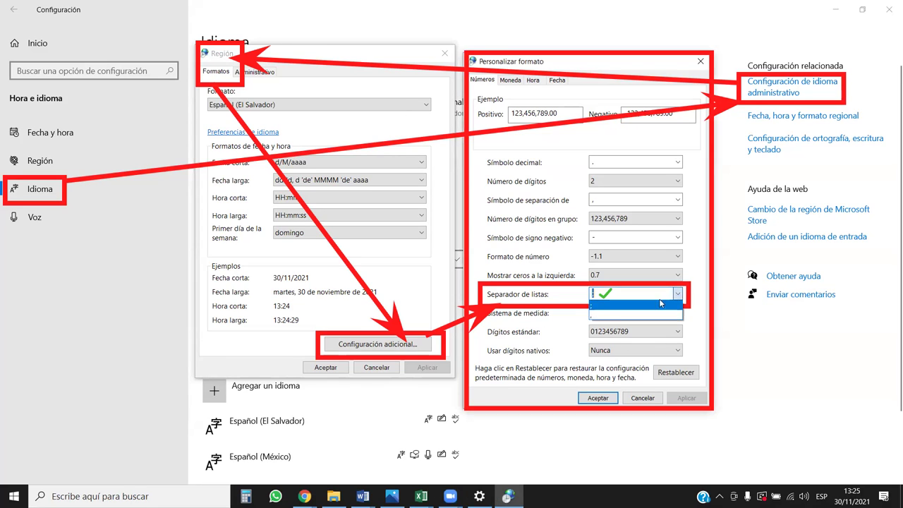
left_click(599, 317)
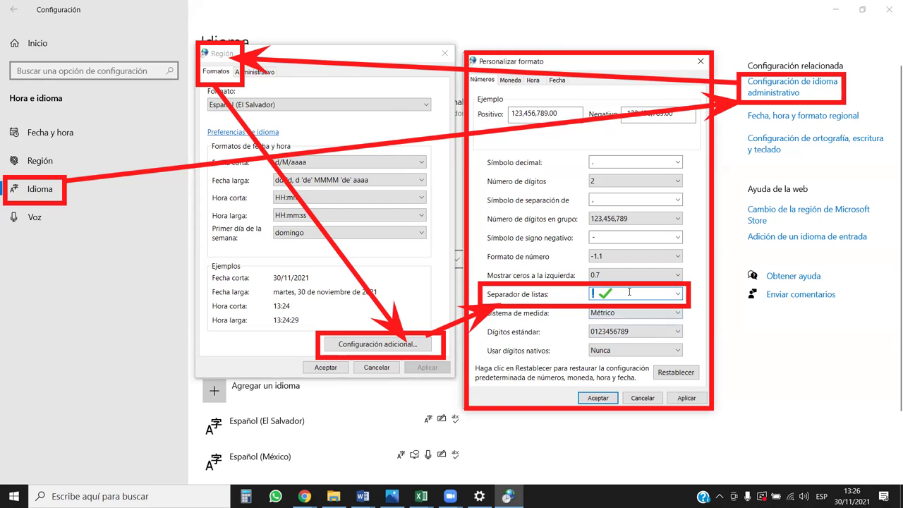
left_click(688, 398)
- Switch to the Libro1 workbook in Excel and examine the argument separator in the ALEATORIO.ENTRE formula of cell C3
mouse_move(421, 496)
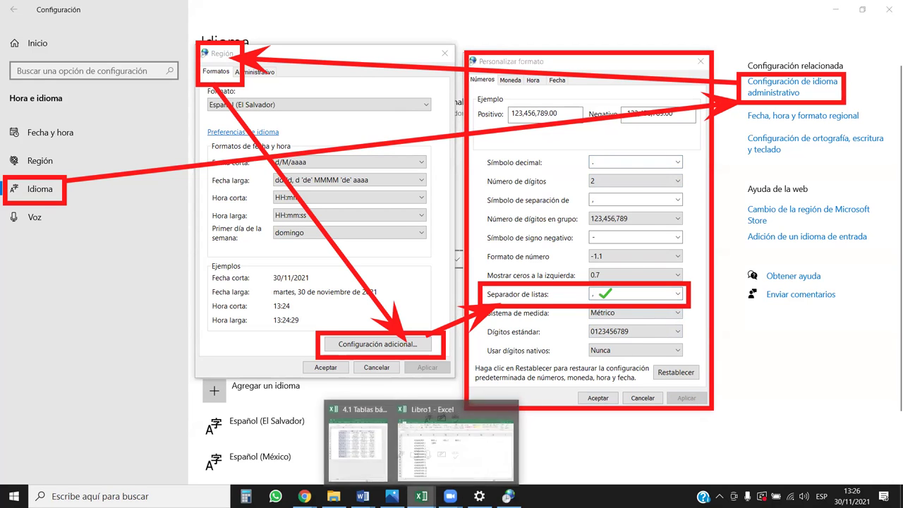
left_click(460, 446)
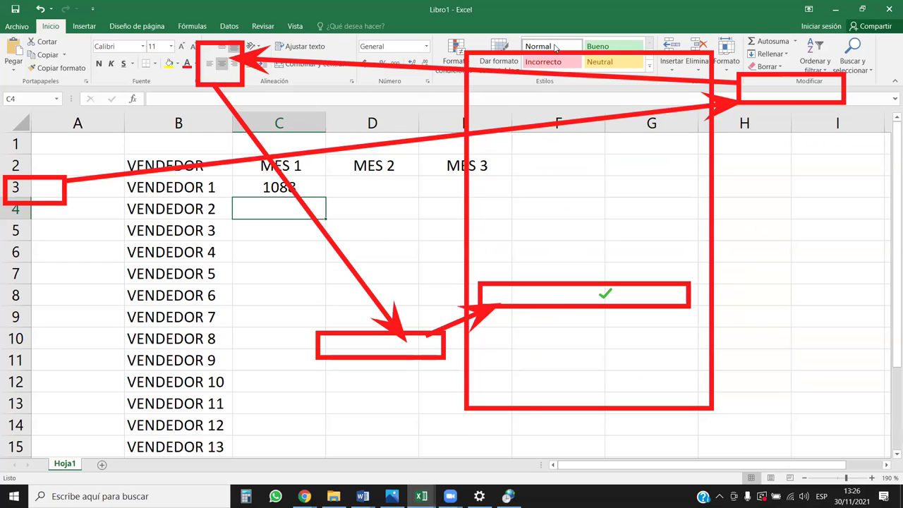
left_click(306, 186)
left_click(223, 99)
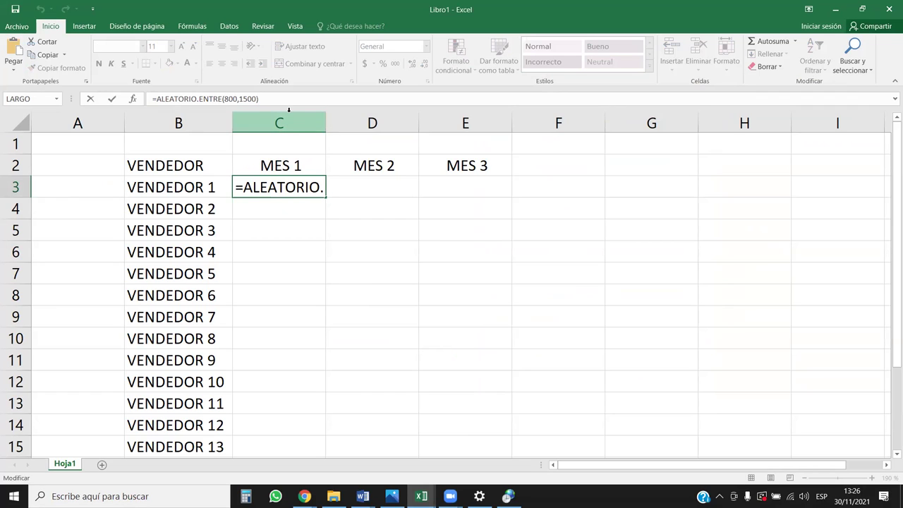
left_click(240, 100)
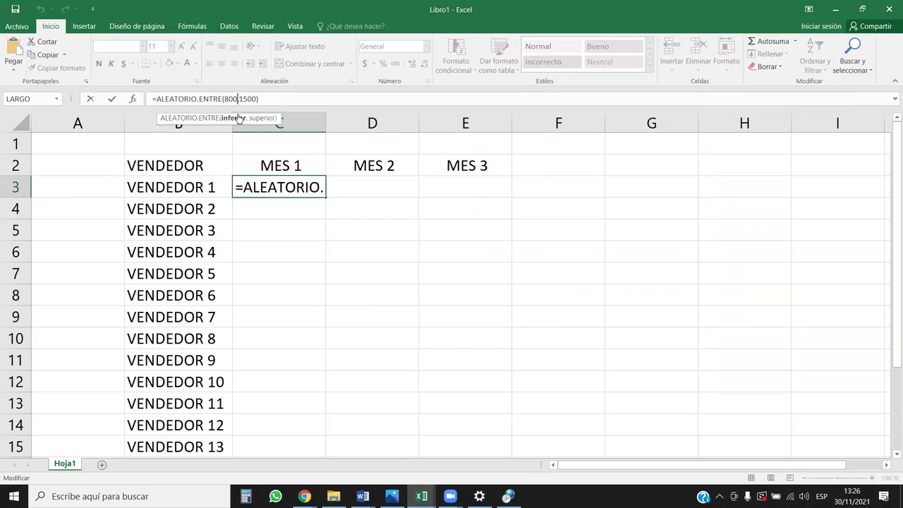
type(",")
left_click(288, 98)
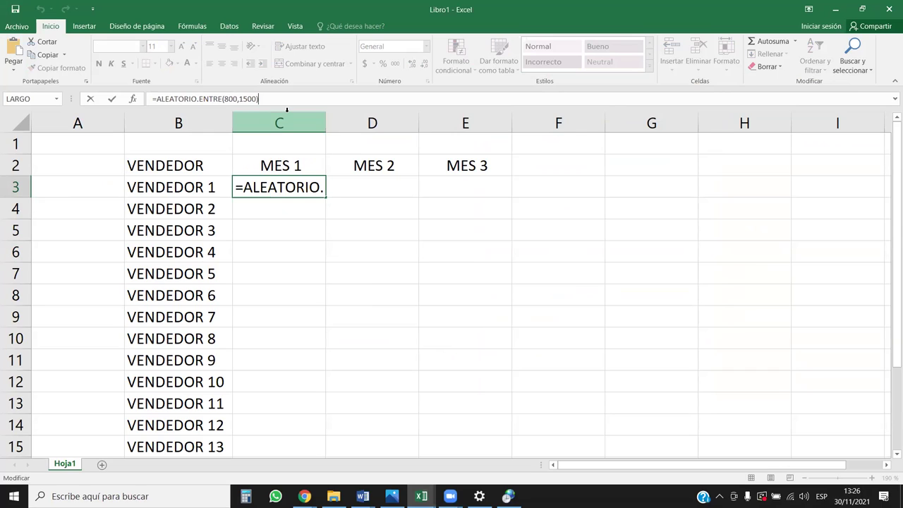
left_click(270, 99)
key("Home")
key("Return")
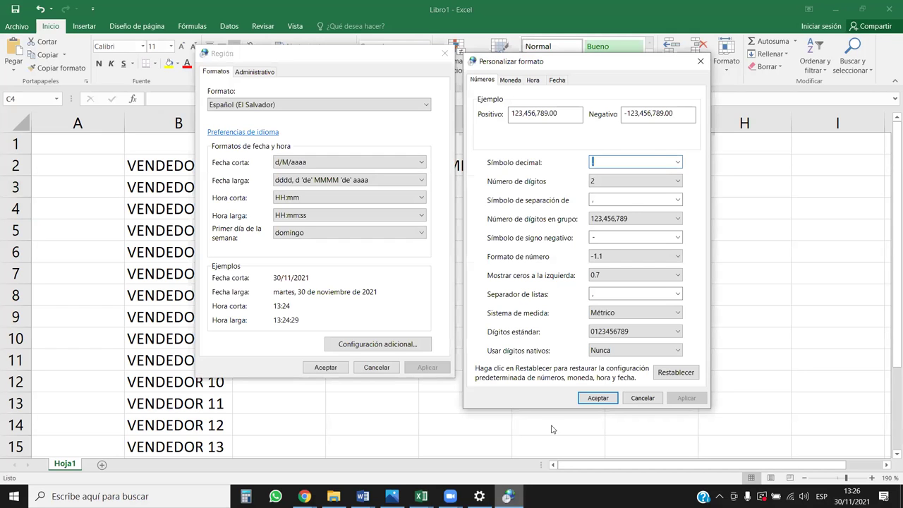
- Close the Personalizar formato and Región dialogs and the Windows Configuración window
left_click(702, 62)
left_click(444, 52)
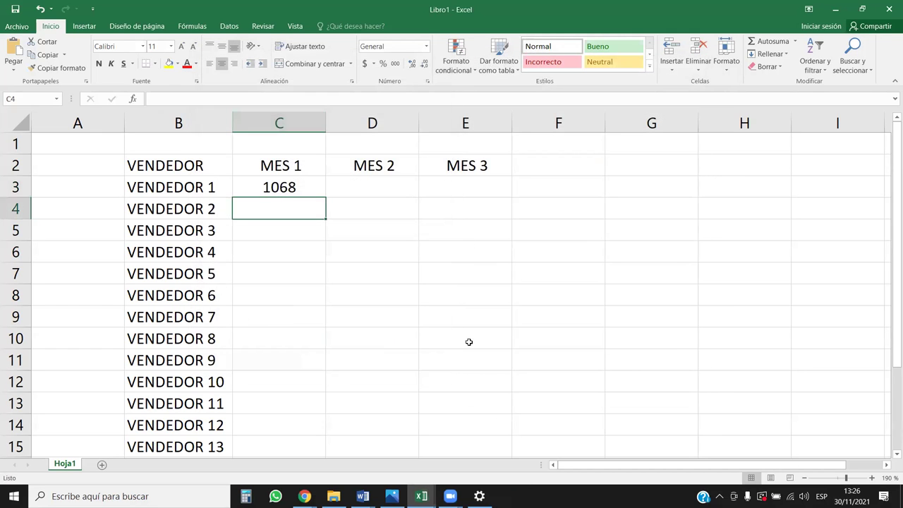
left_click(479, 496)
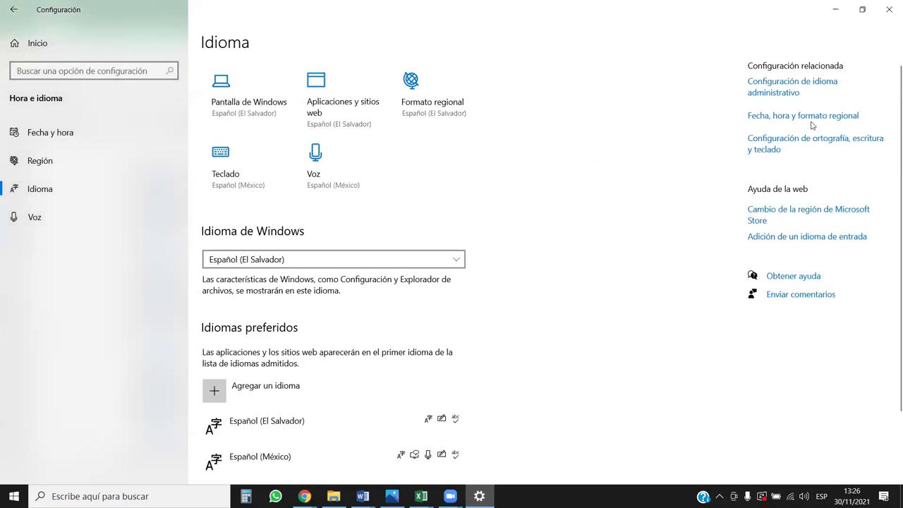
left_click(889, 9)
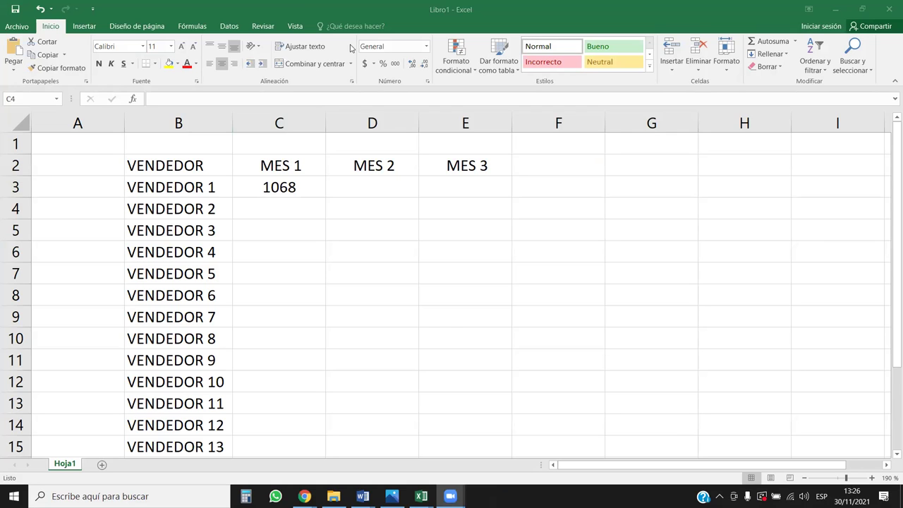
- Search Windows for CONFI, open Configuración and go to the Idioma page under Hora e idioma
key("super")
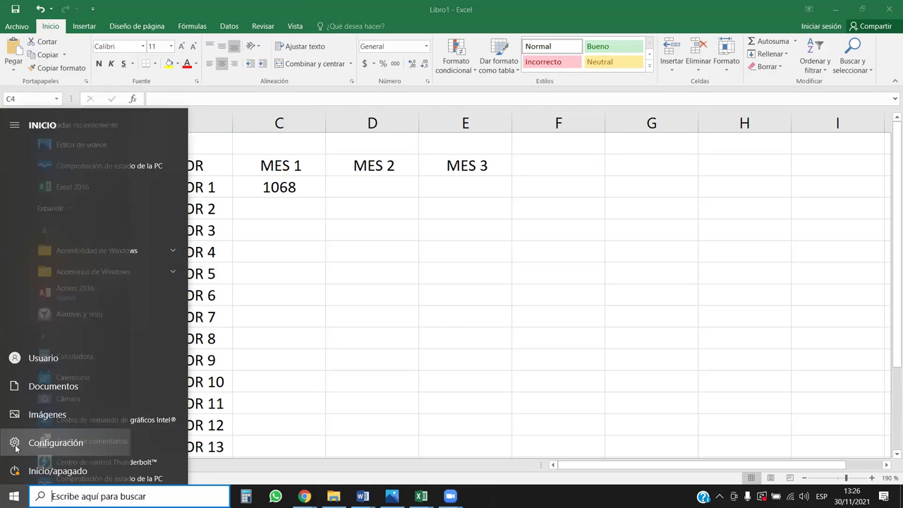
type("CONFI")
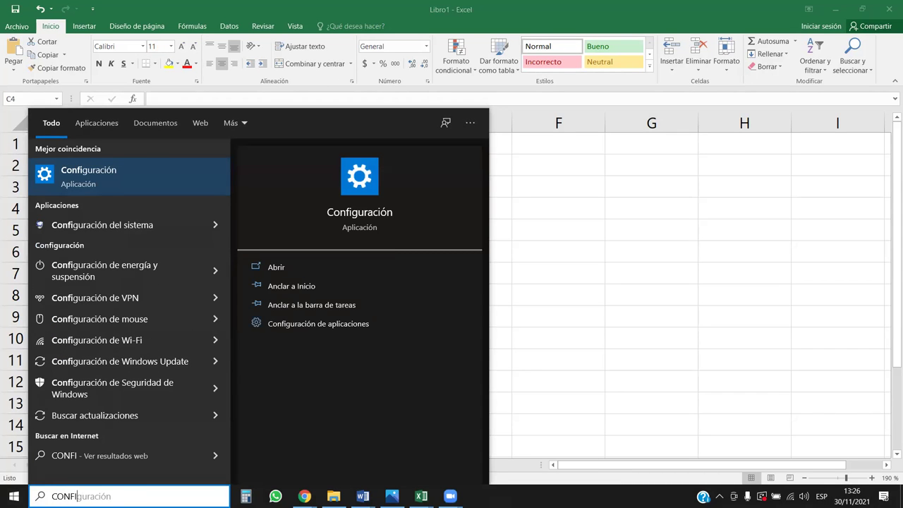
left_click(72, 179)
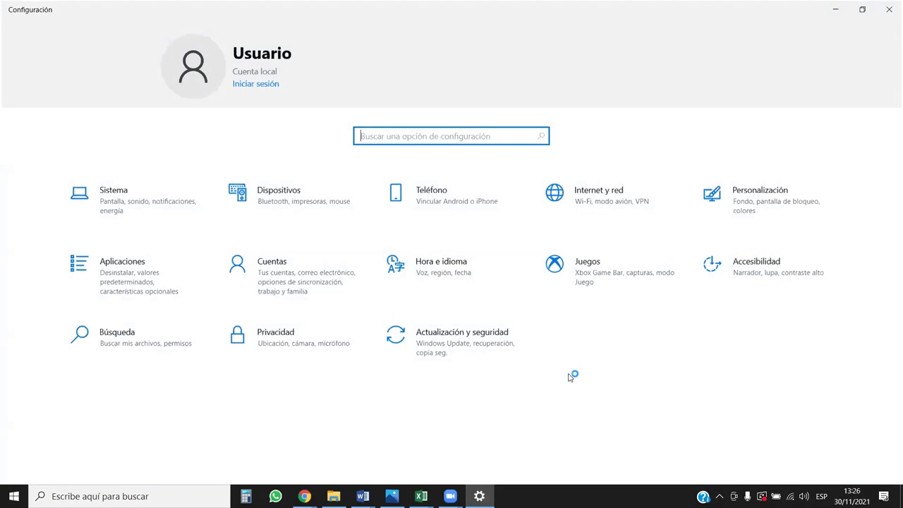
left_click(455, 262)
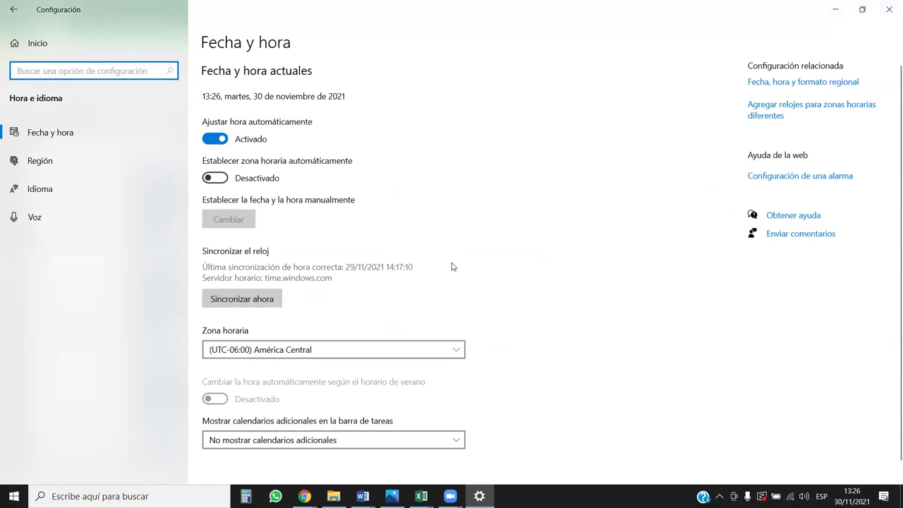
left_click(59, 190)
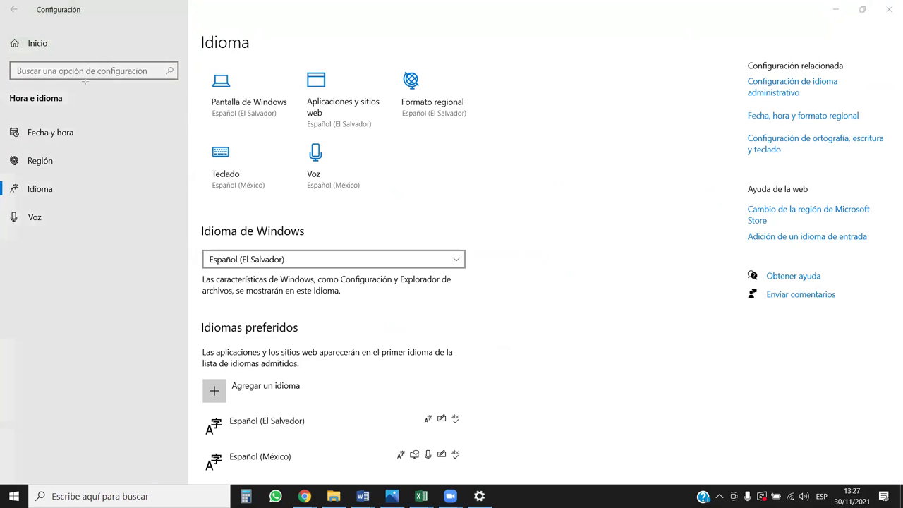
- Open the Región dialog's Formatos page through Configuración de idioma administrativo, marking the path from Configuración with red arrows
mouse_move(58, 16)
left_mouse_down()
mouse_move(39, 113)
mouse_move(41, 180)
mouse_move(649, 111)
mouse_move(737, 88)
left_mouse_up()
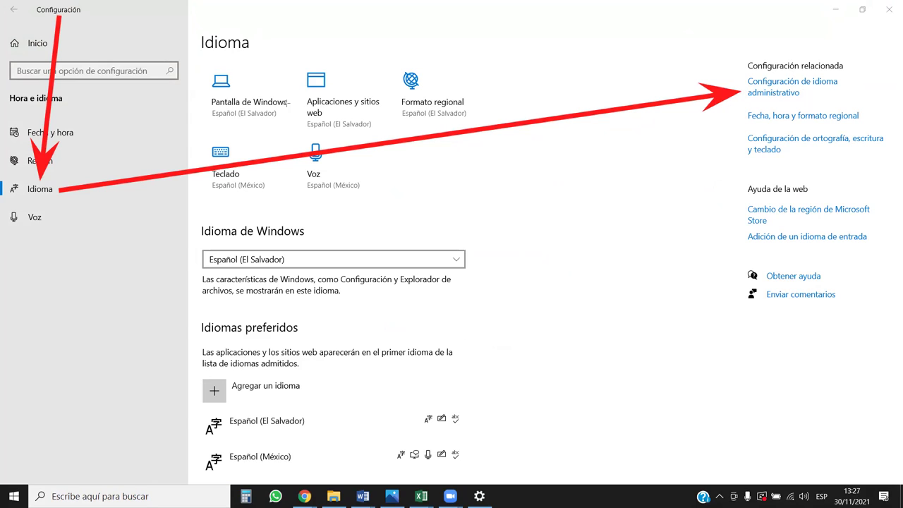
left_click(775, 95)
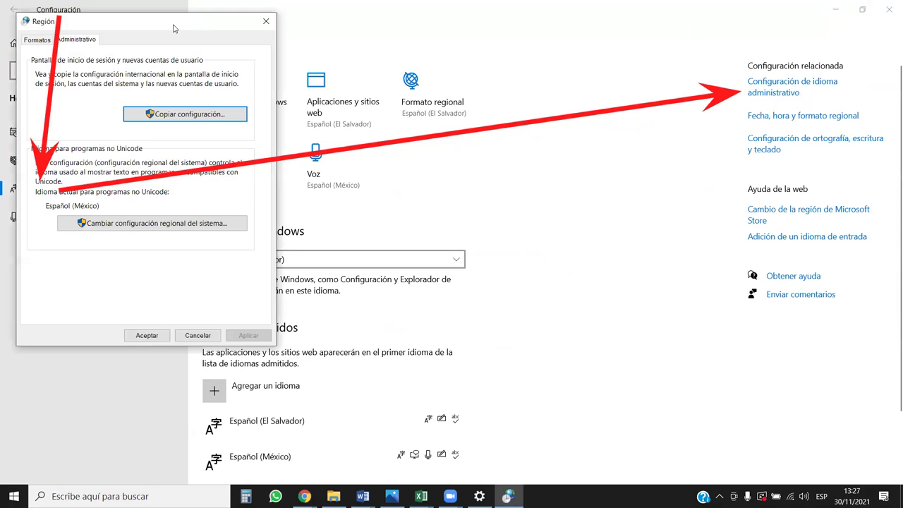
left_click_drag(173, 28, 733, 179)
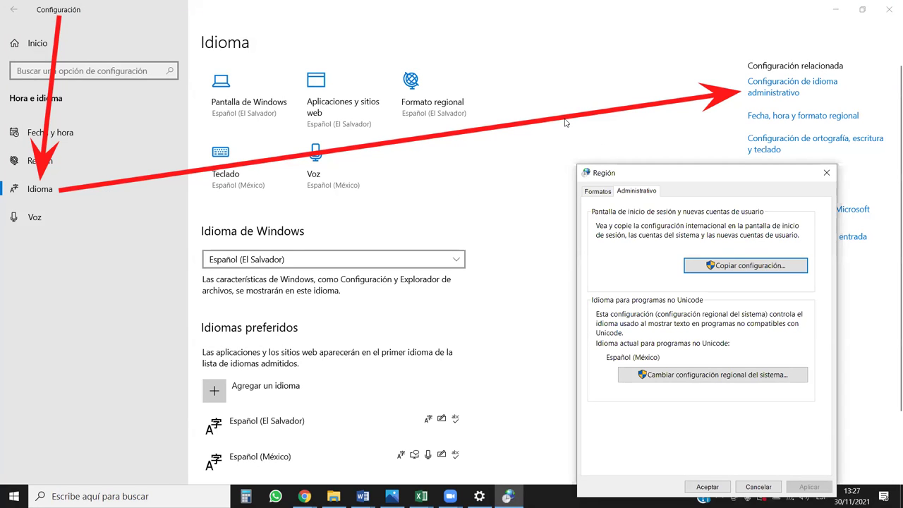
mouse_move(754, 102)
left_mouse_down()
mouse_move(731, 151)
mouse_move(605, 188)
left_mouse_up()
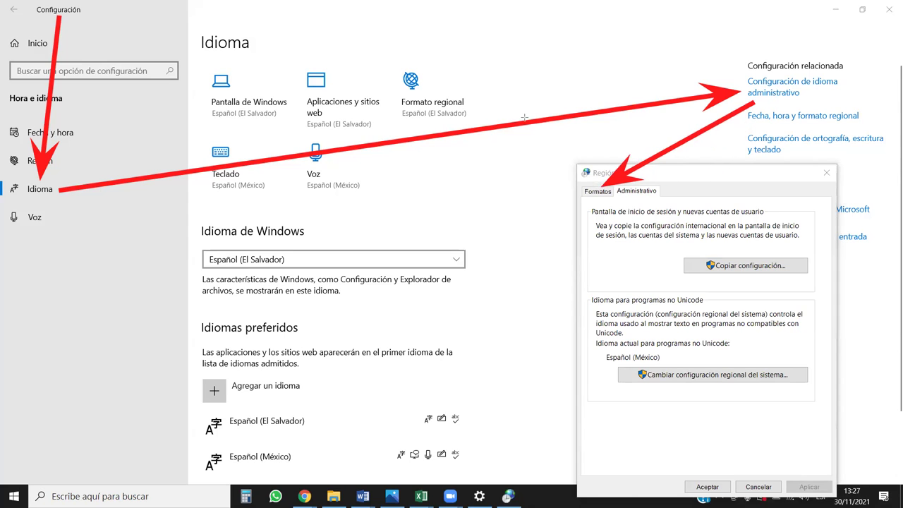
left_click(599, 192)
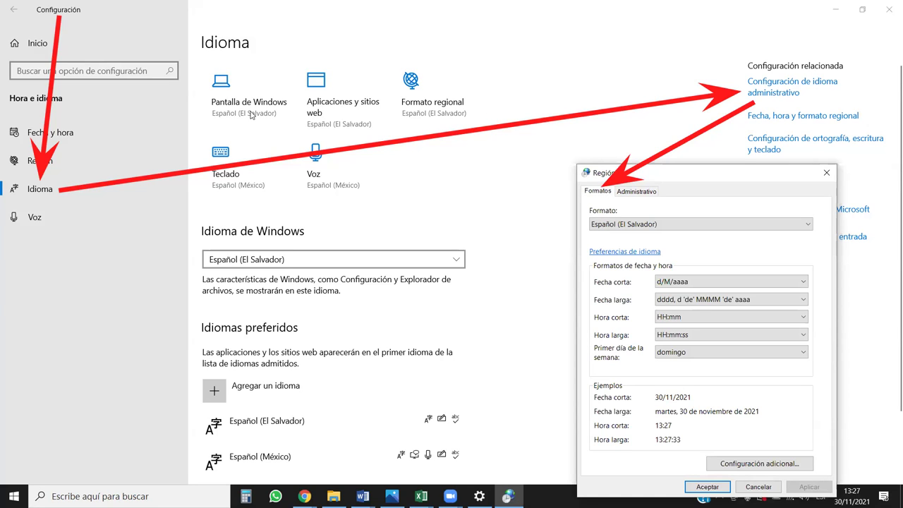
- Open the additional format settings, place Personalizar formato beside Región, and draw red arrows tracing the path to Separador de listas
mouse_move(604, 204)
left_mouse_down()
mouse_move(710, 438)
mouse_move(744, 451)
left_mouse_up()
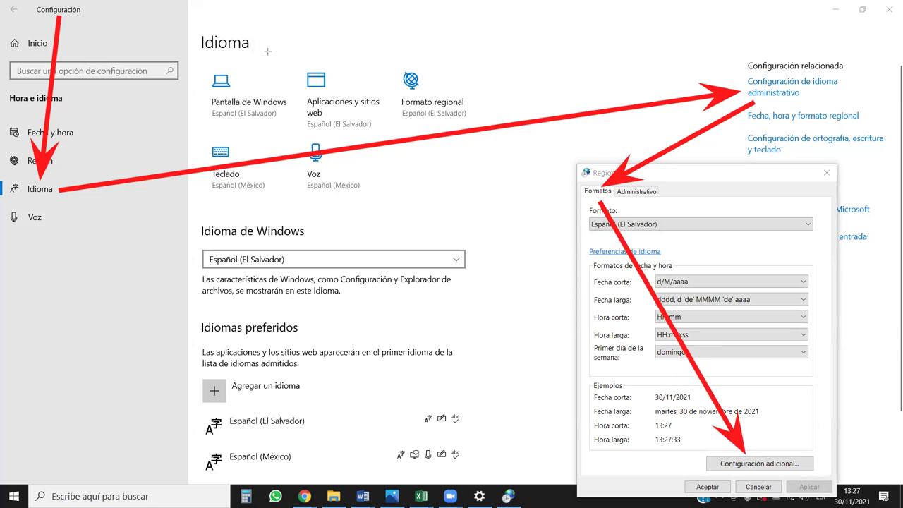
left_click(743, 464)
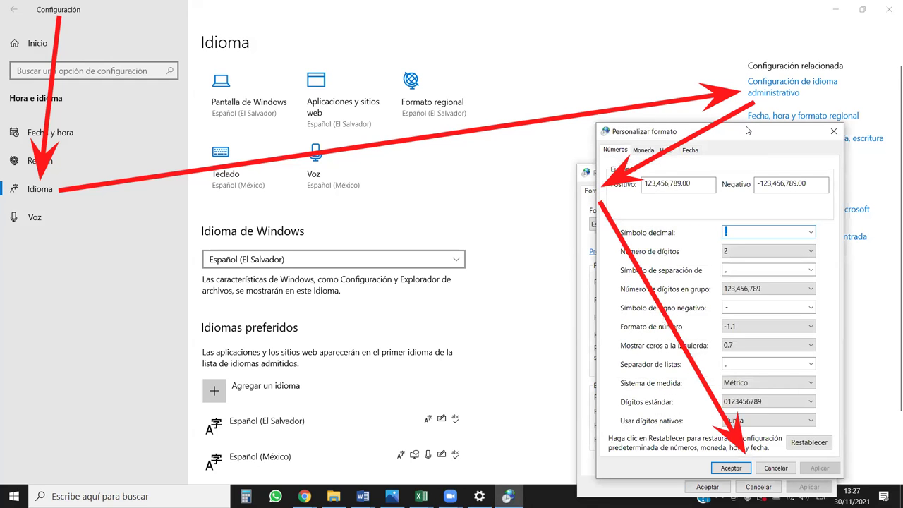
left_click_drag(746, 131, 450, 189)
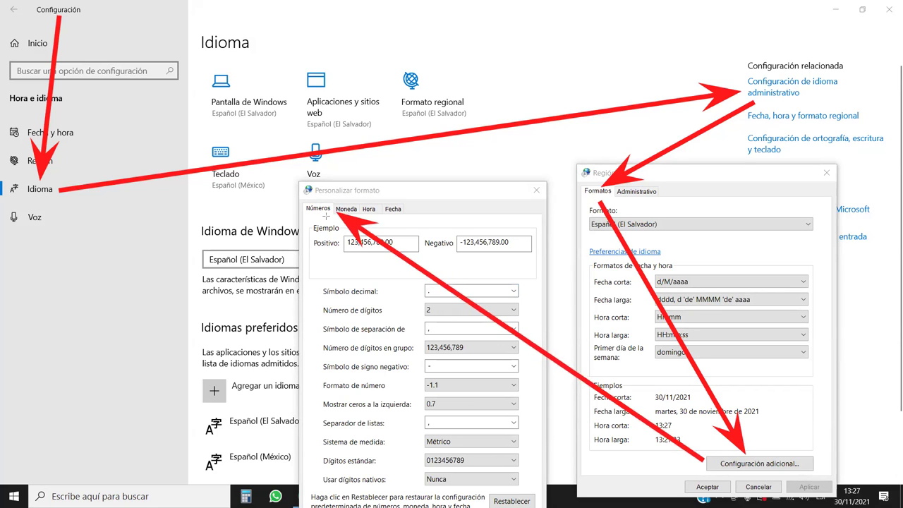
mouse_move(315, 216)
left_mouse_down()
mouse_move(357, 415)
mouse_move(328, 419)
left_mouse_up()
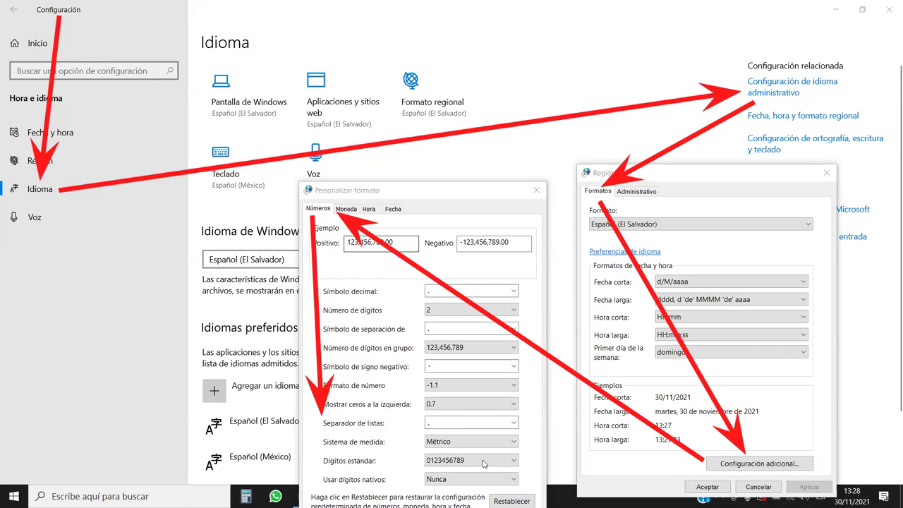
- Set the list separator to a semicolon, accept the custom format, and apply it in the Región dialog
left_click(508, 422)
left_click(513, 422)
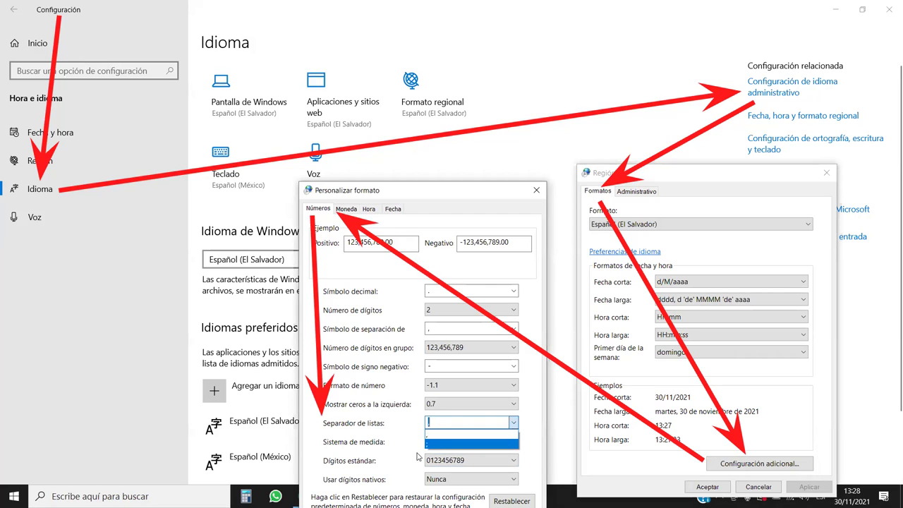
left_click(438, 444)
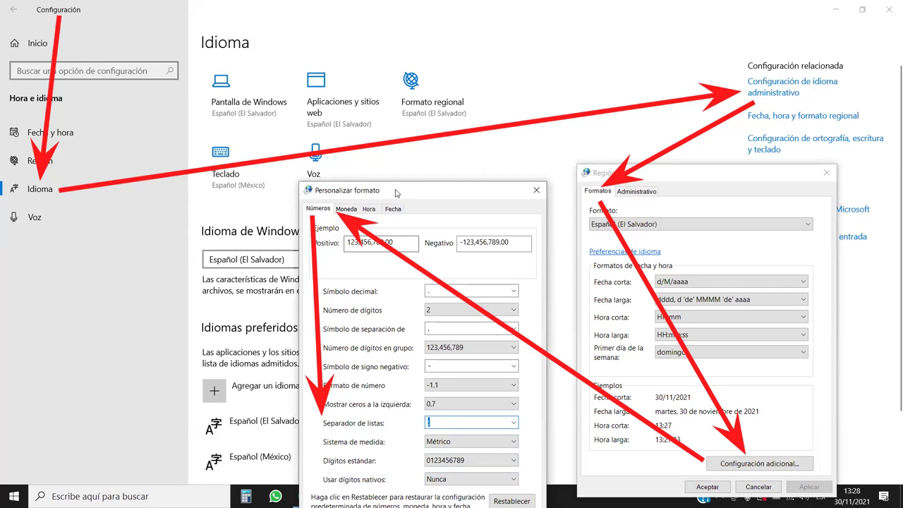
left_click_drag(396, 192, 400, 180)
type(";")
key("Return")
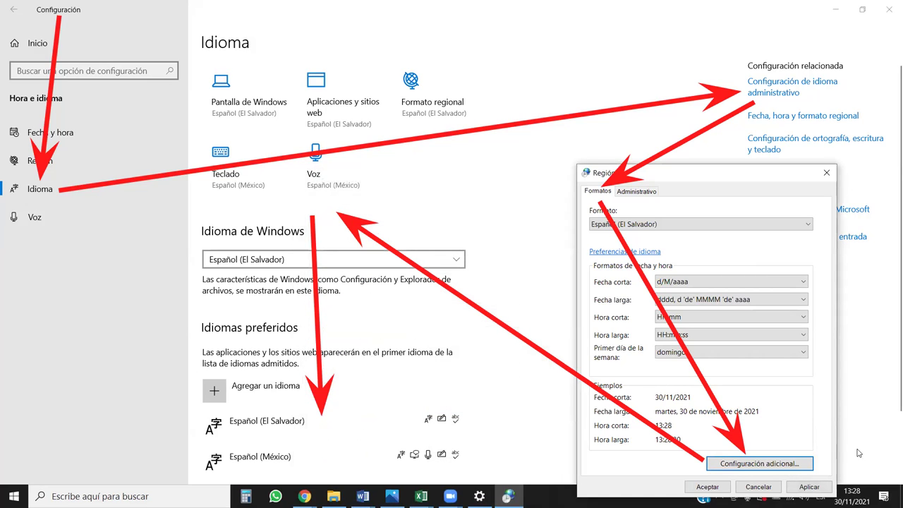
left_click(810, 488)
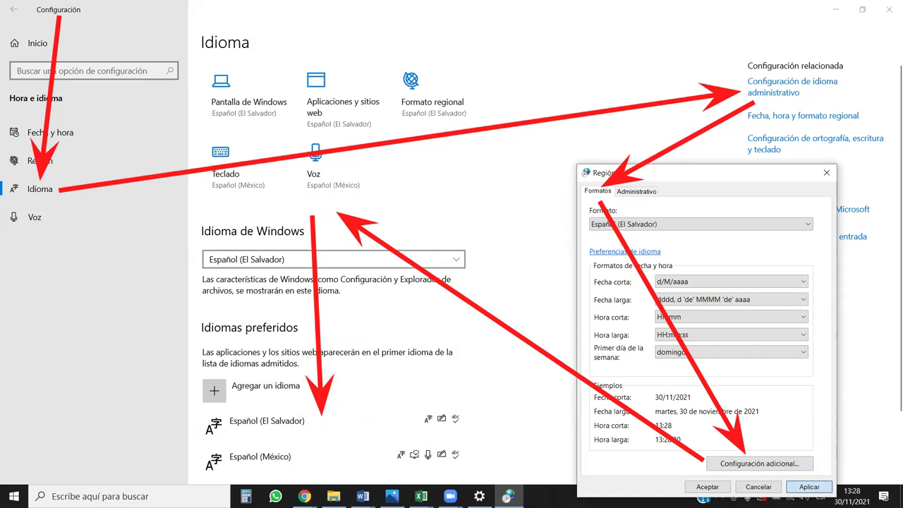
- Accept the Región settings, return to Excel, and check the semicolon separator in C3's ALEATORIO.ENTRE formula before re-entering it
left_click(702, 487)
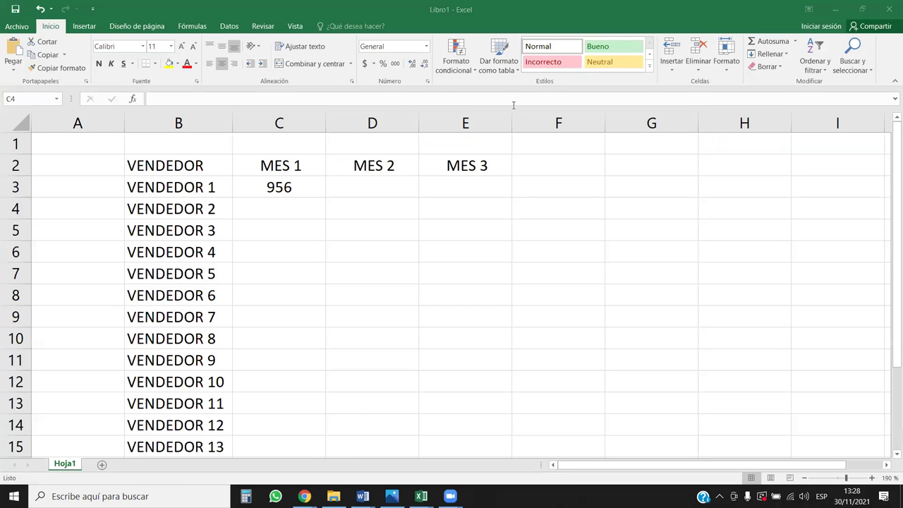
left_click(287, 185)
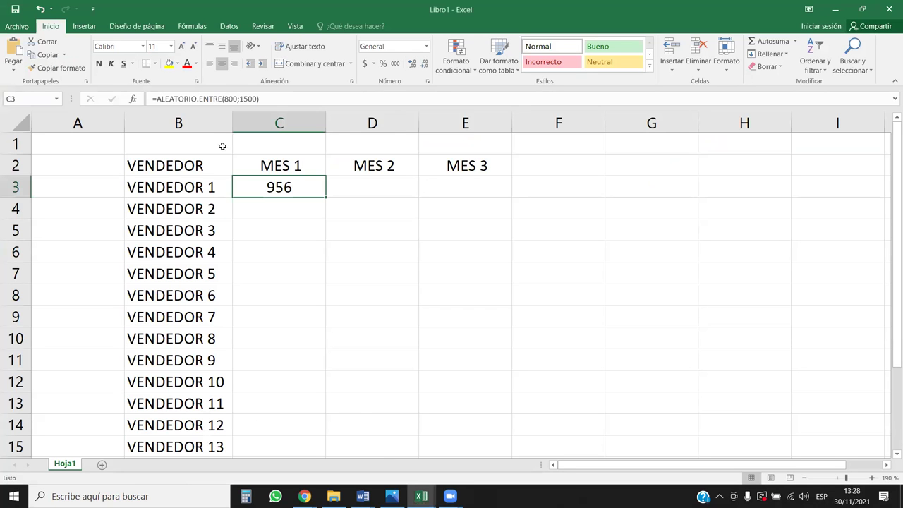
left_click(242, 99)
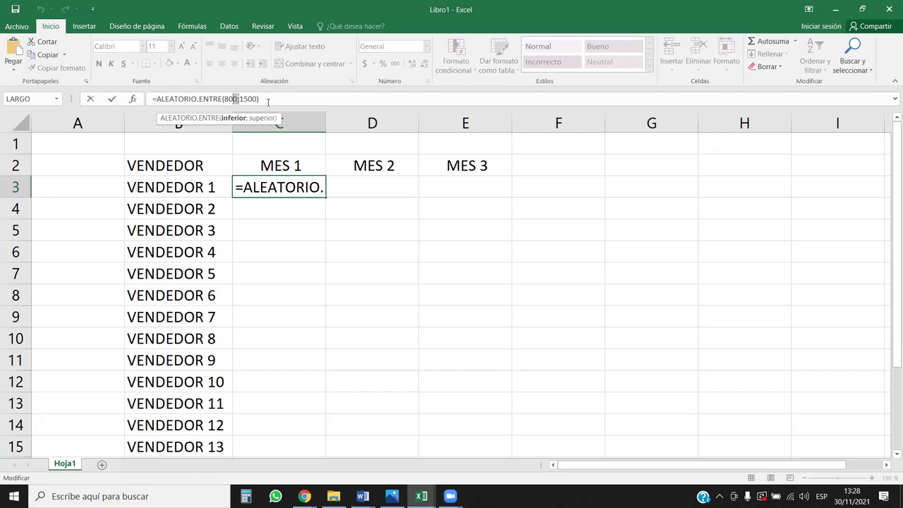
left_click(261, 99)
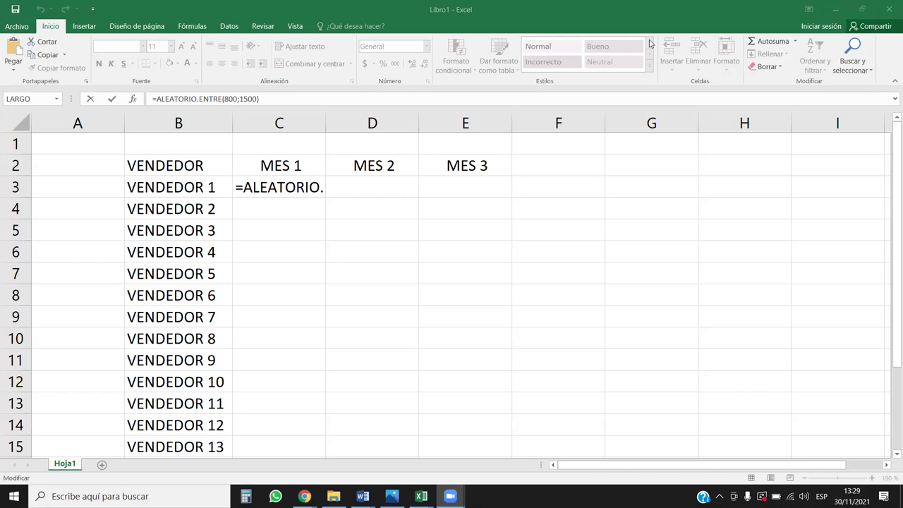
double_click(308, 196)
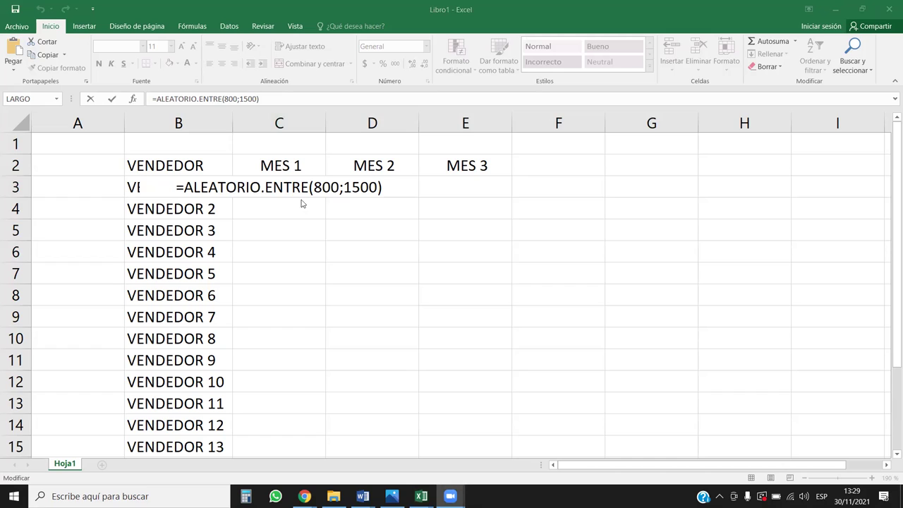
left_click(382, 187)
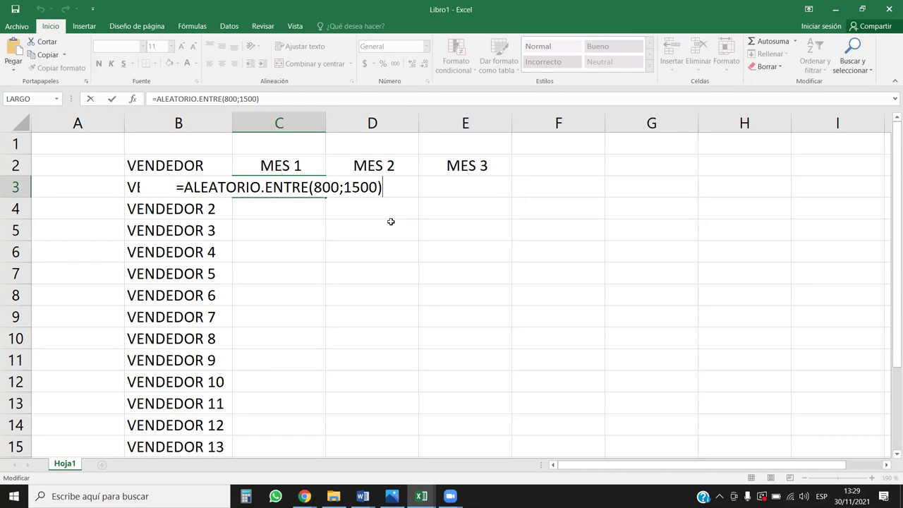
key("Return")
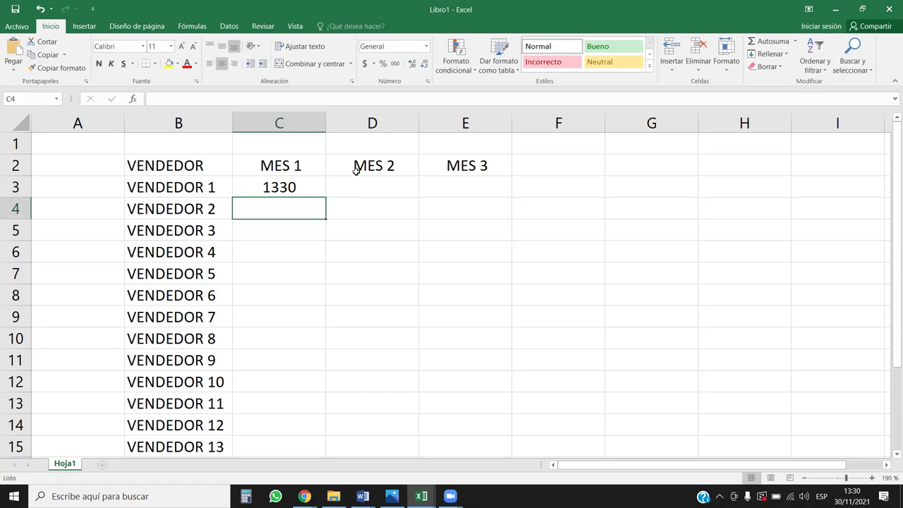
- Fill the ALEATORIO.ENTRE formula from C3 across to MES 3 and down through all the sellers' rows
left_click(316, 189)
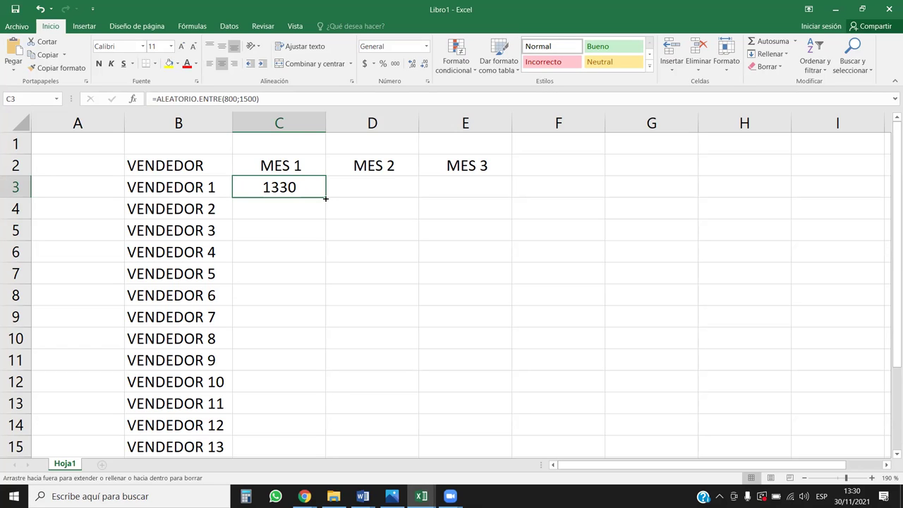
left_click_drag(326, 198, 509, 197)
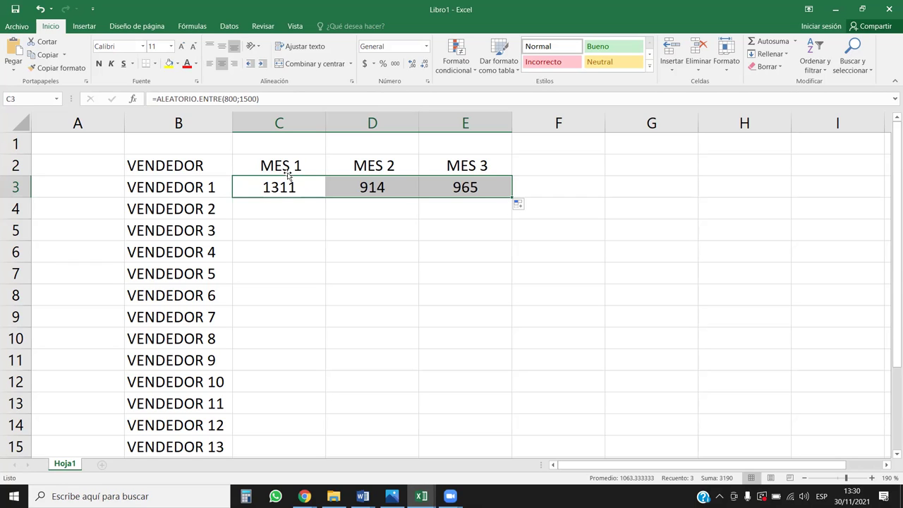
left_click_drag(511, 198, 510, 197)
double_click(510, 196)
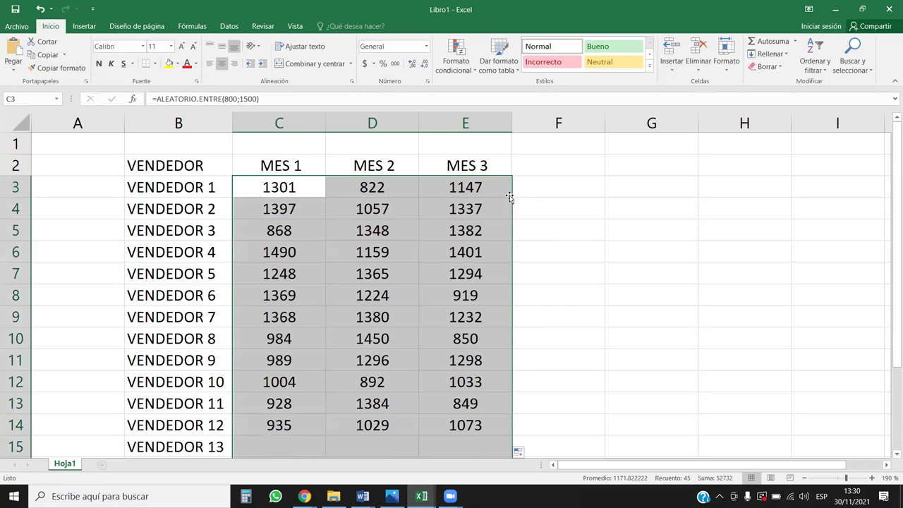
scroll(393, 343, "down", 4)
scroll(392, 230, "up", 4)
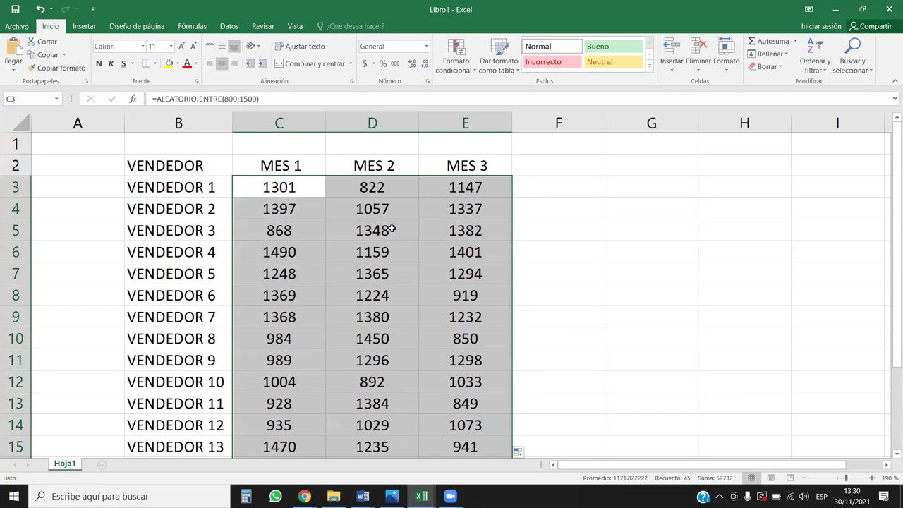
scroll(391, 230, "down", 2)
scroll(352, 379, "up", 2)
- Change the upper limit of the ALEATORIO.ENTRE formula in C3 to 3500
left_click(252, 98)
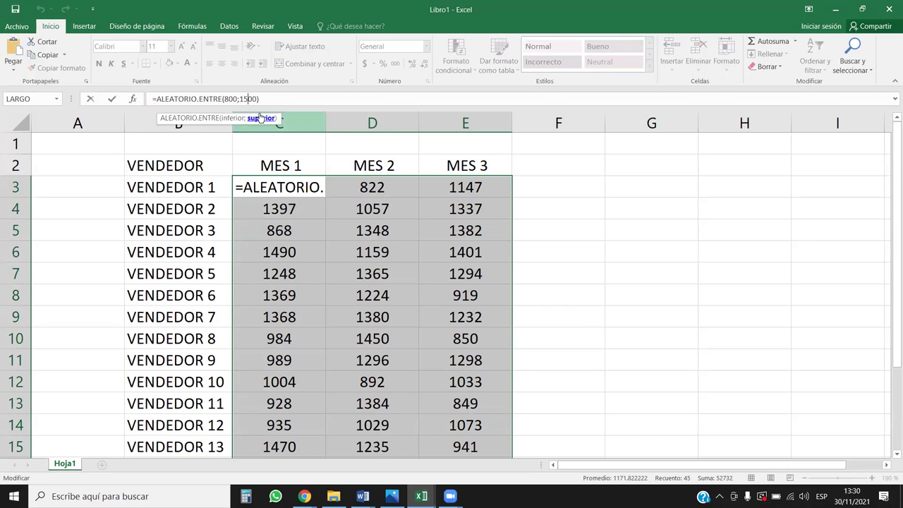
key("BackSpace")
key("BackSpace")
type("350")
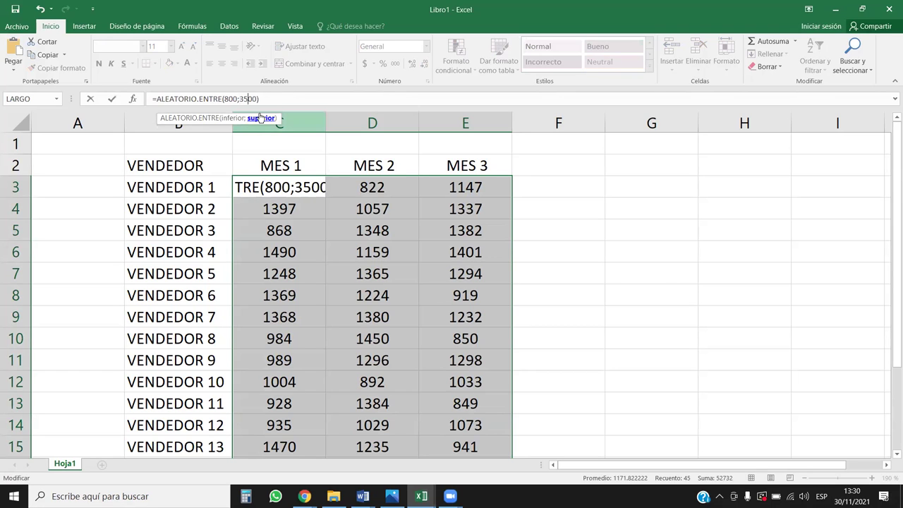
key("BackSpace")
key("Return")
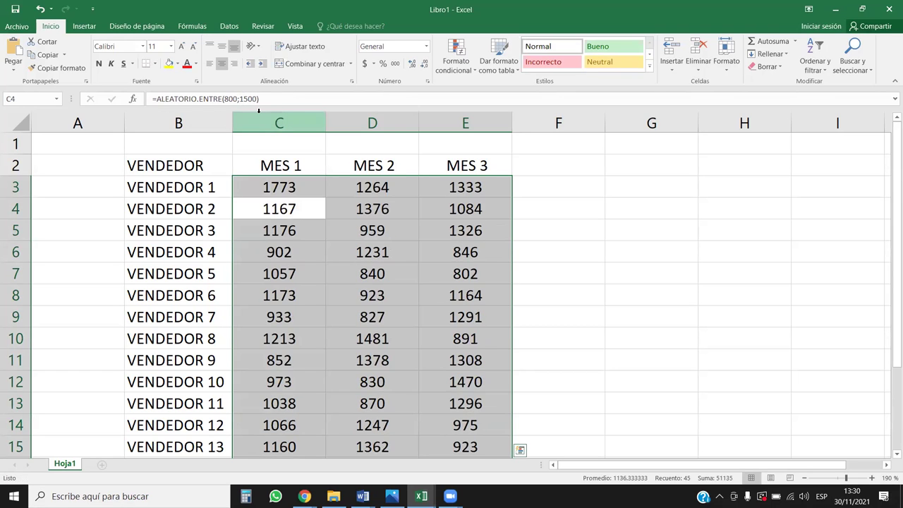
- Copy C3's formula with the 3500 limit across MES 2 and MES 3 and down every seller's row, and check the filled table
left_click(319, 189)
left_click_drag(322, 199, 509, 198)
double_click(509, 198)
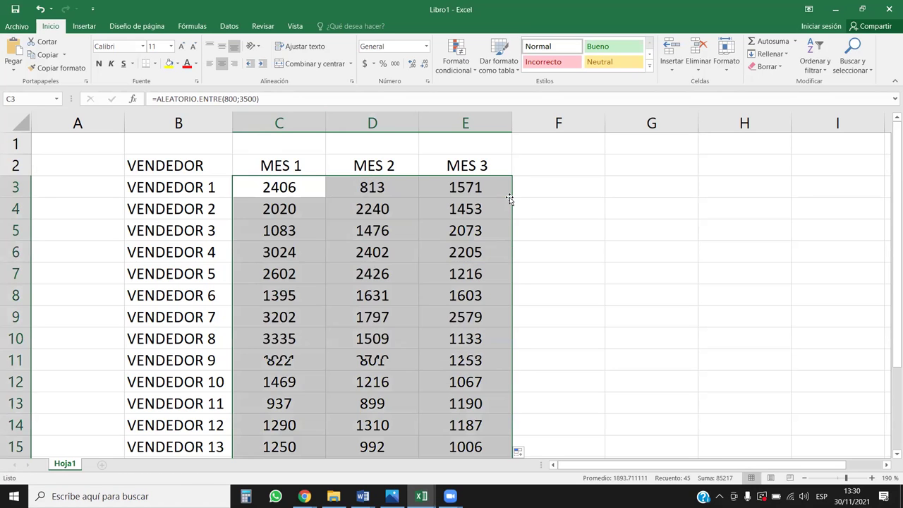
left_click(482, 309)
scroll(479, 307, "down", 2)
scroll(480, 308, "up", 2)
scroll(478, 308, "down", 3)
scroll(478, 308, "up", 3)
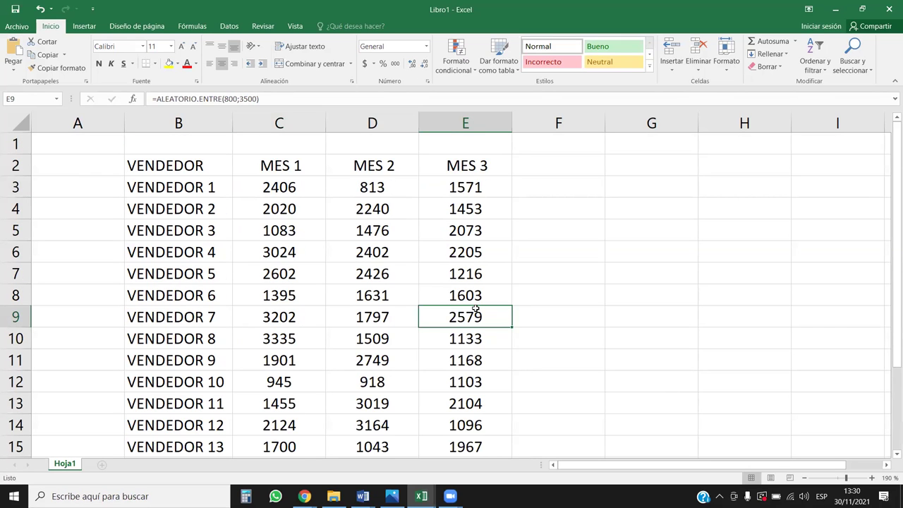
left_click(581, 229)
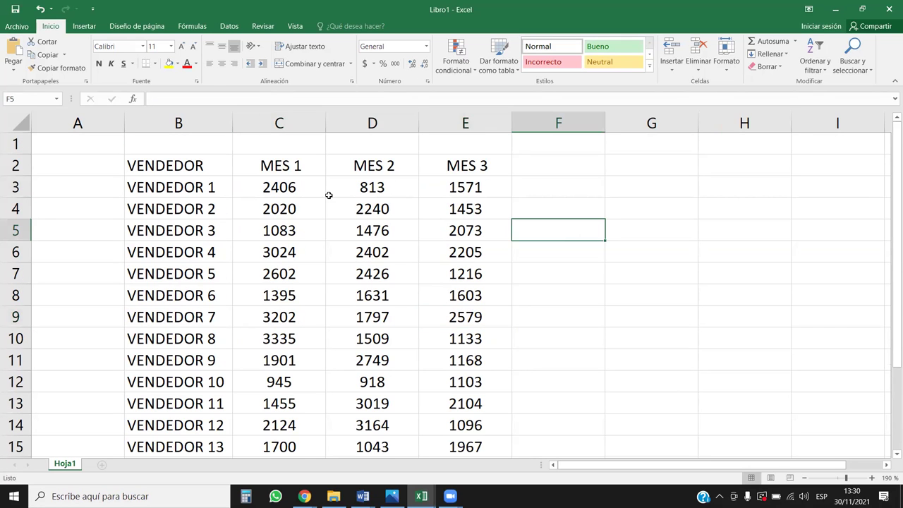
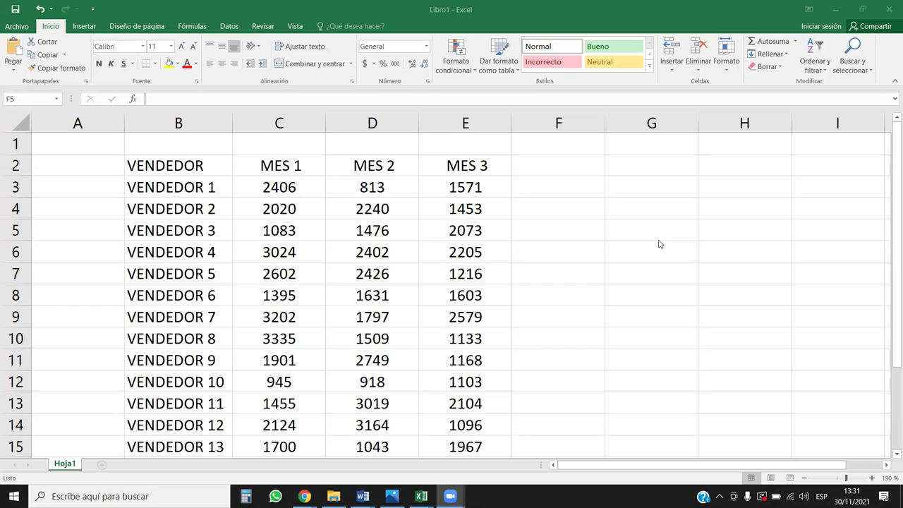
- Replace the random-number formulas in C3:E17 with fixed values by copying the range and pasting values over it
left_click(436, 208)
scroll(403, 222, "down", 2)
scroll(395, 227, "up", 2)
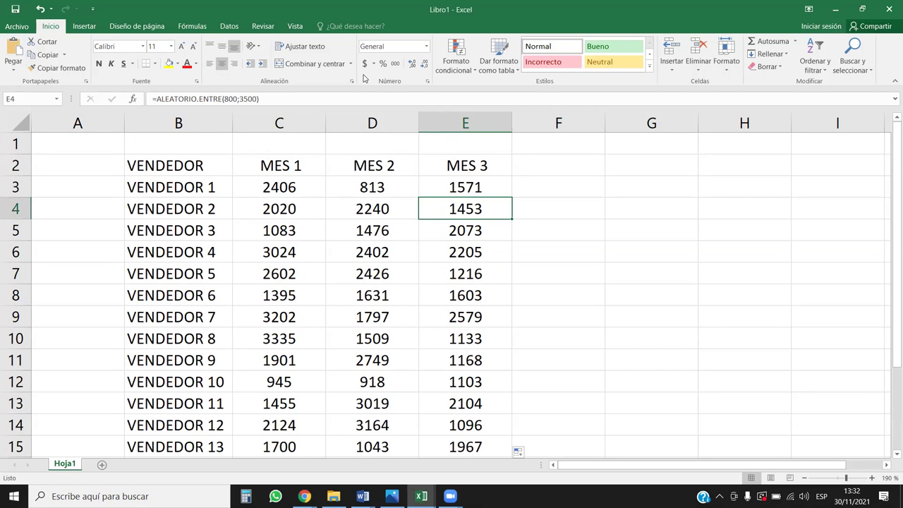
left_click(415, 269)
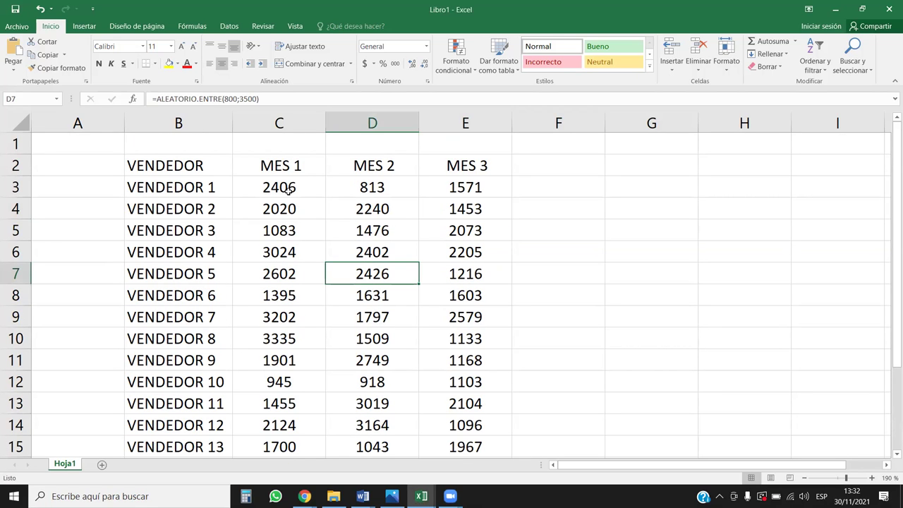
left_click_drag(297, 194, 519, 437)
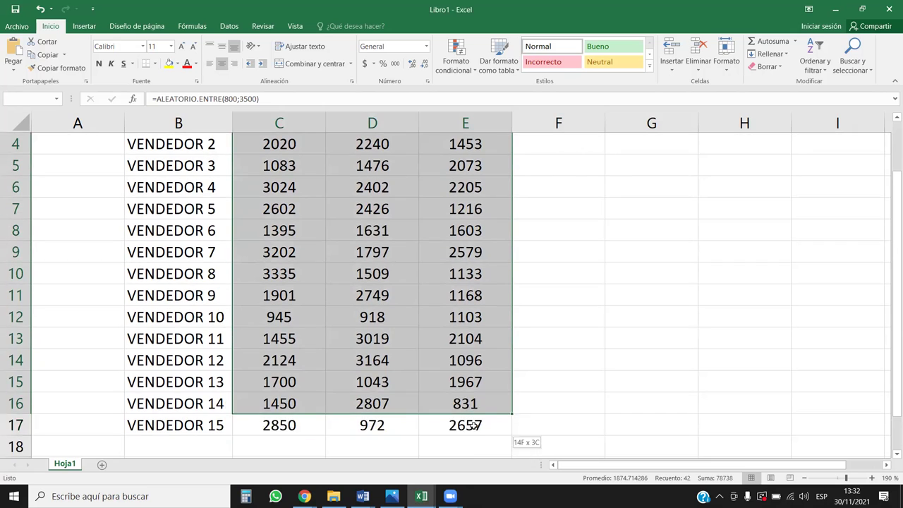
scroll(219, 305, "up", 1)
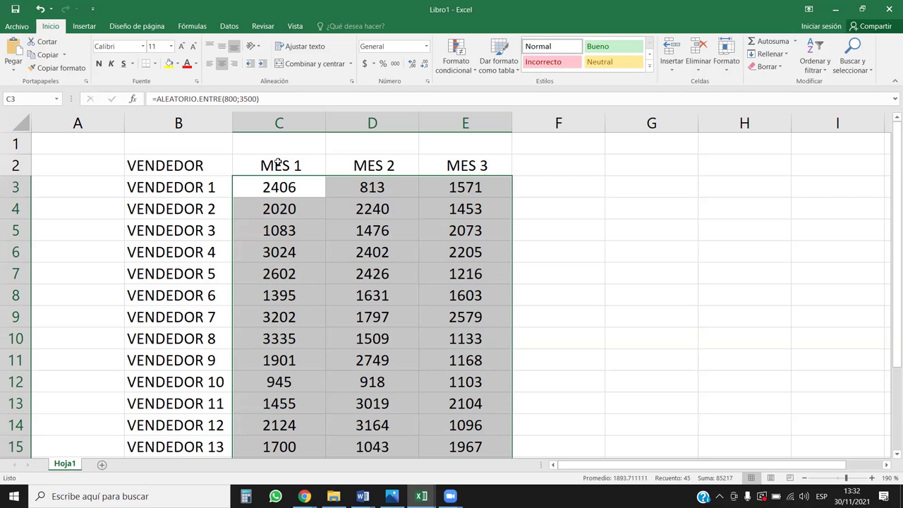
key("ctrl+c")
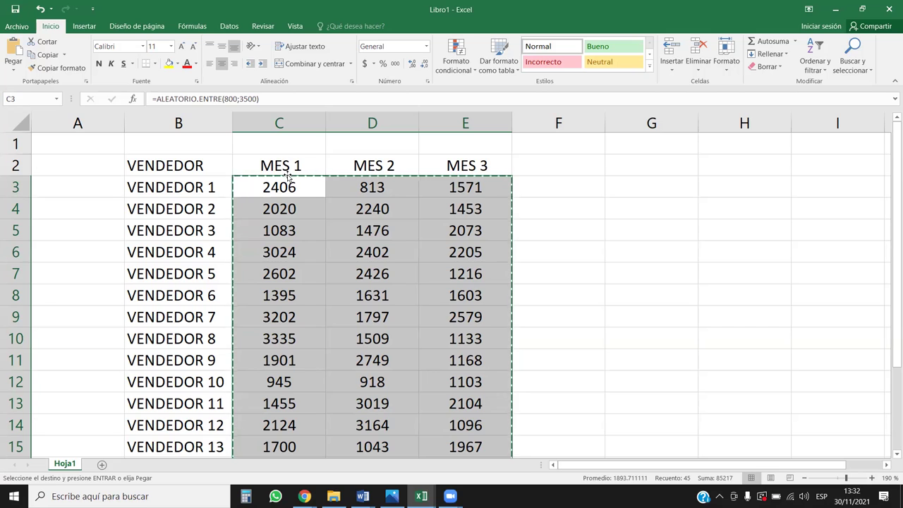
right_click(290, 185)
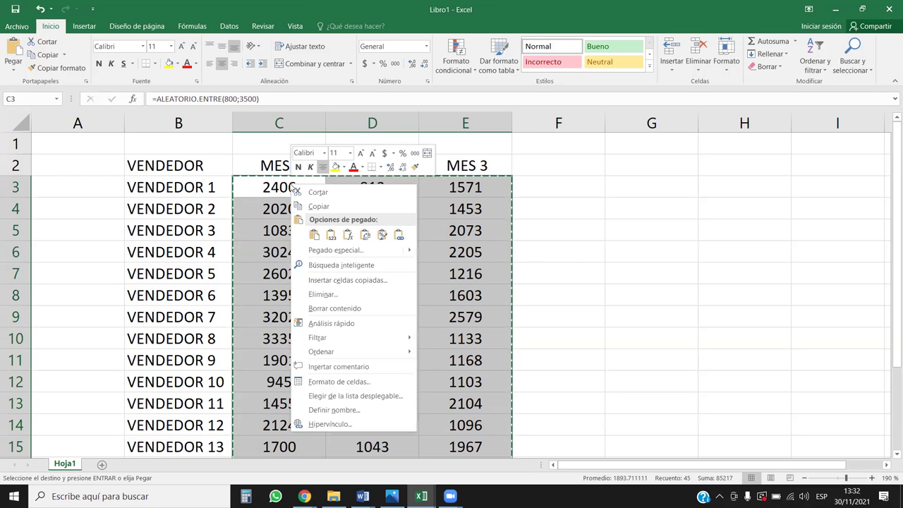
left_click(331, 235)
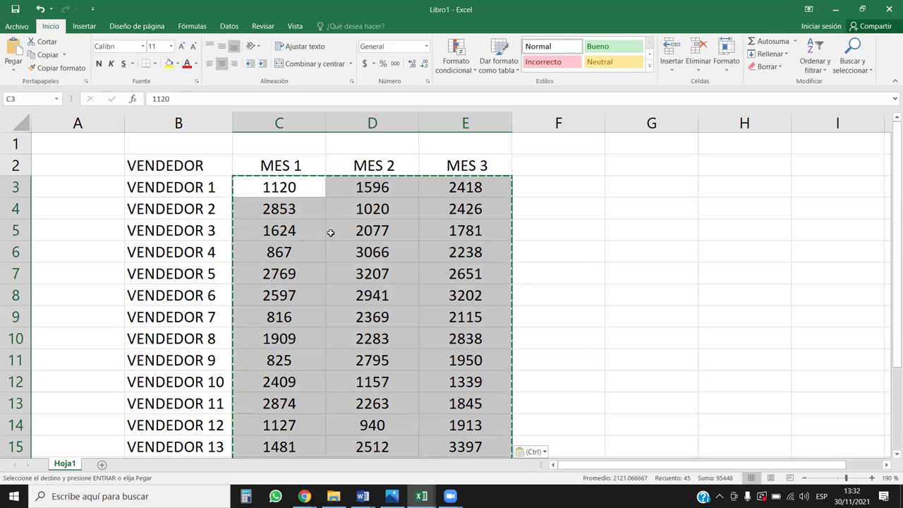
- Inspect the content of cell C3 to see whether it holds a formula or a plain number
left_click(304, 206)
left_click(313, 180)
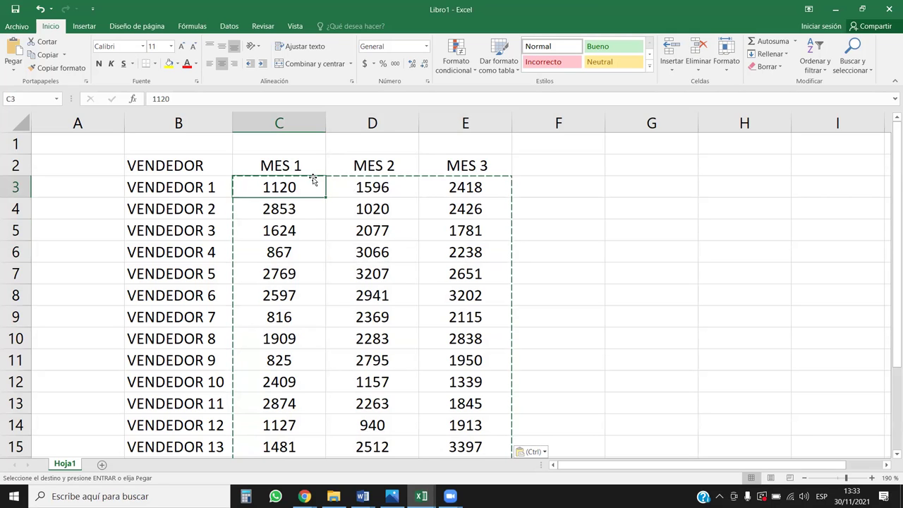
left_click(172, 99)
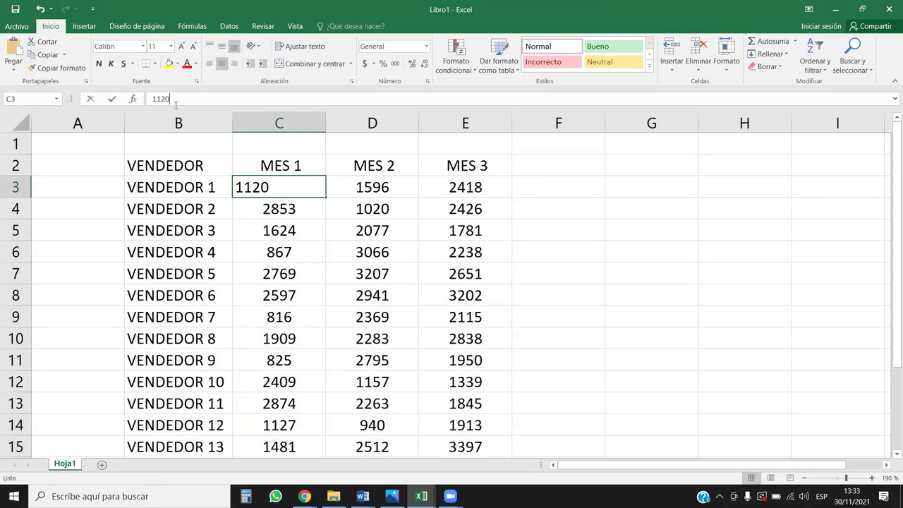
left_click_drag(183, 99, 130, 108)
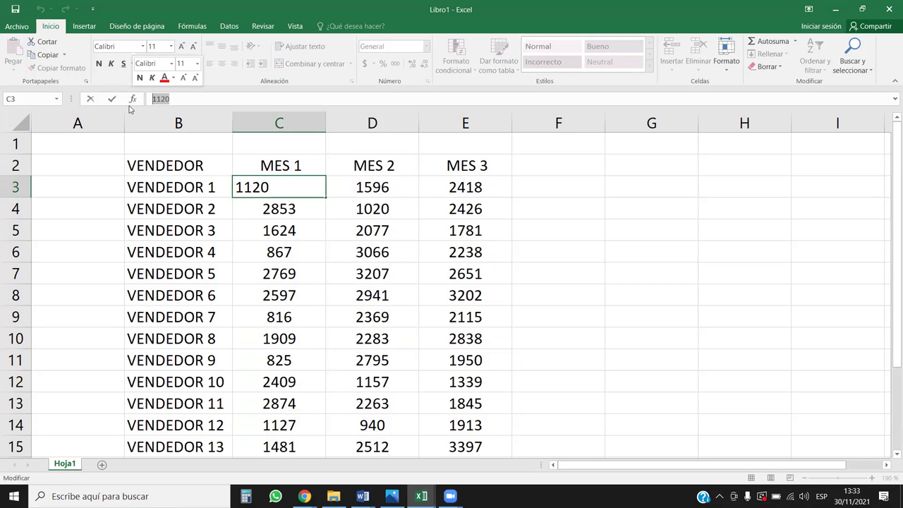
key("Return")
- Examine the sales table's layout: header row 2, the seller names in column B and the monthly figures beside them
scroll(635, 311, "down", 3)
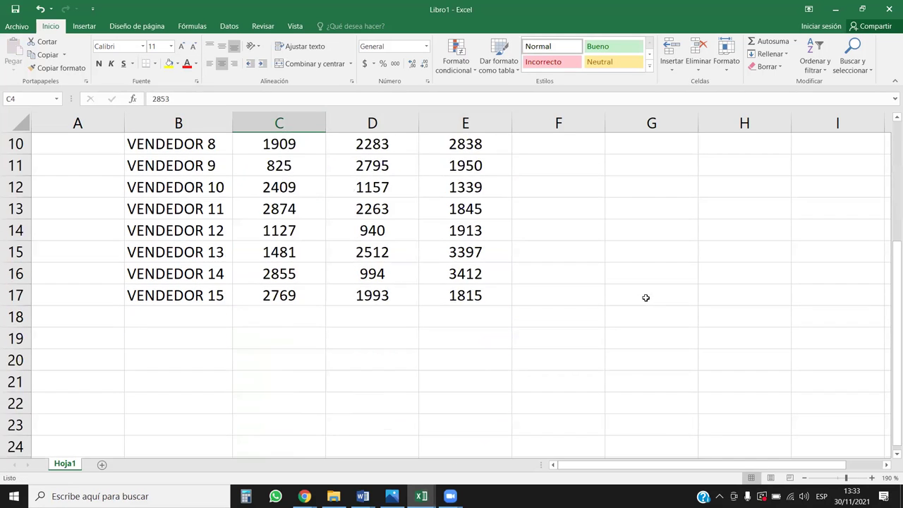
scroll(638, 304, "up", 2)
scroll(638, 304, "up", 2)
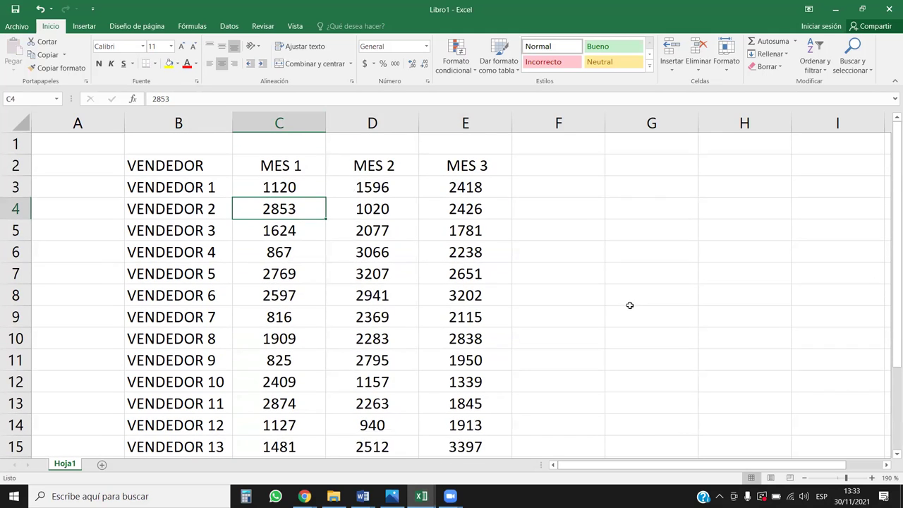
scroll(584, 282, "down", 3)
scroll(390, 354, "up", 3)
left_click(16, 165)
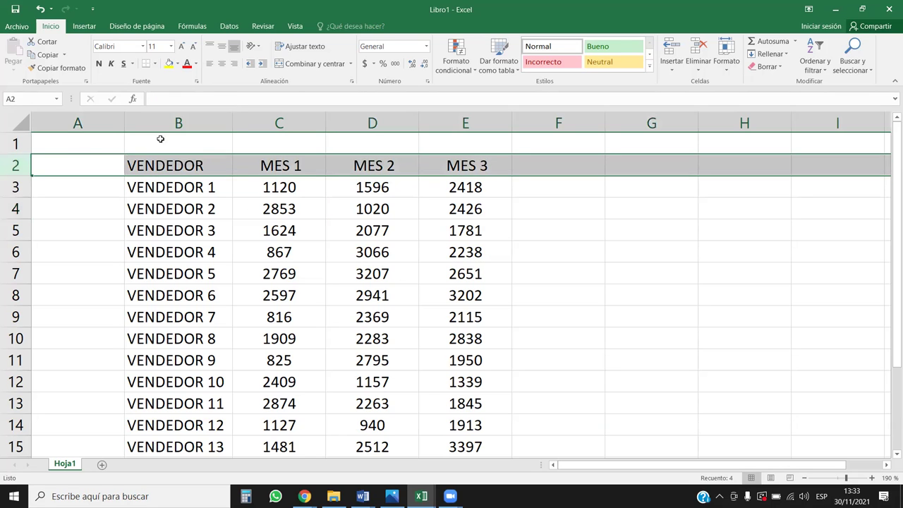
left_click(178, 124)
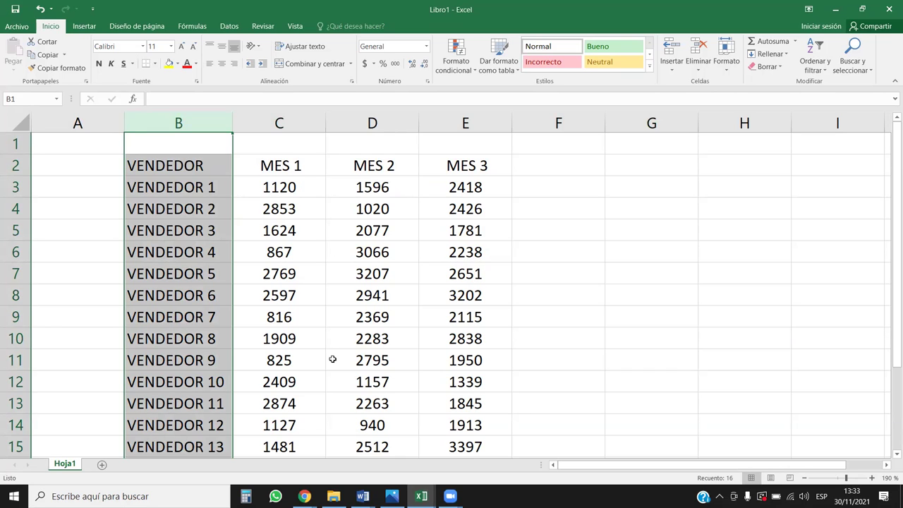
left_click(221, 191)
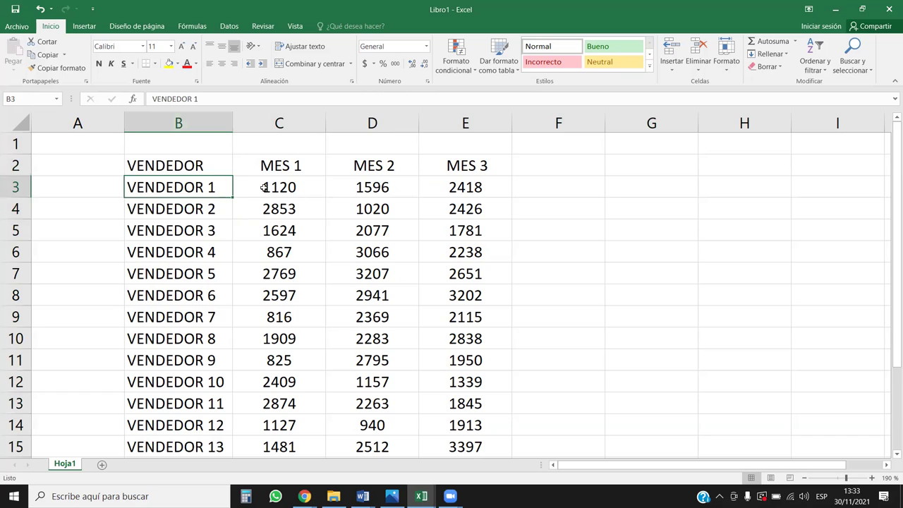
left_click(266, 187)
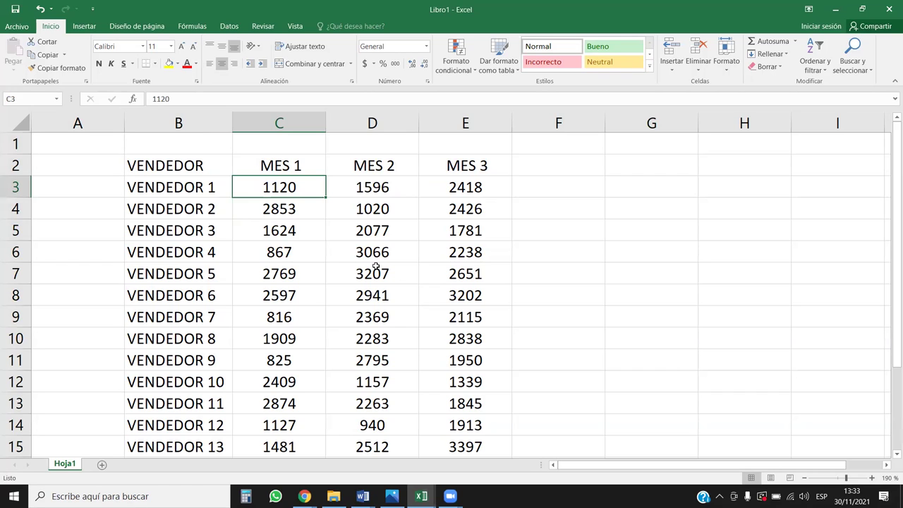
left_click(384, 186)
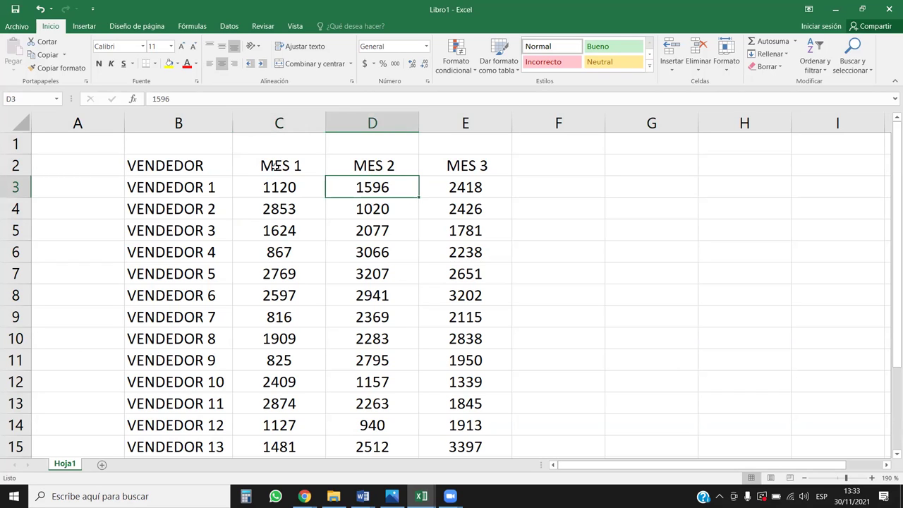
left_click_drag(185, 165, 466, 167)
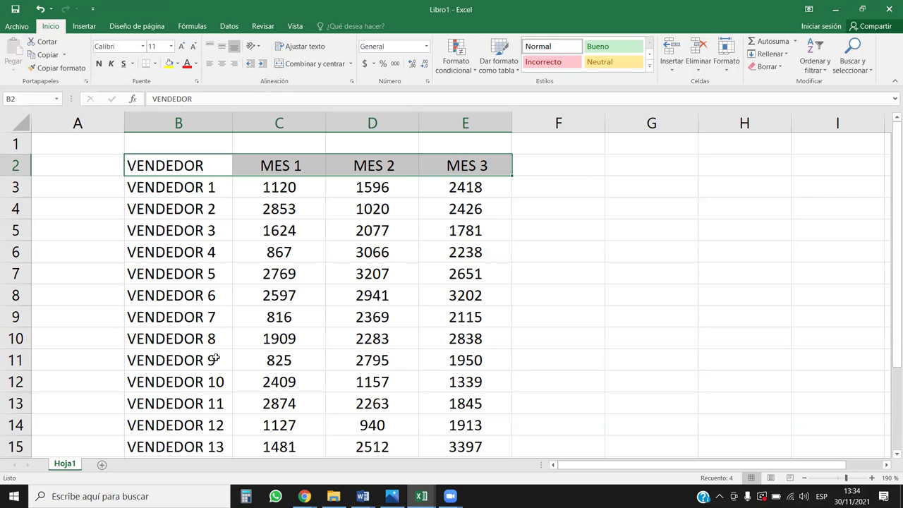
left_click(612, 307)
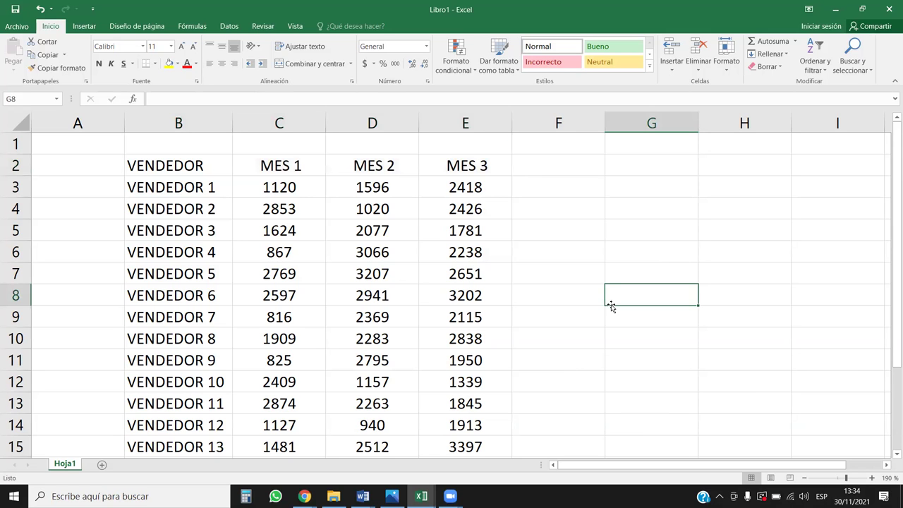
left_click(175, 167)
scroll(292, 203, "down", 1)
scroll(293, 247, "up", 1)
scroll(287, 228, "down", 2)
scroll(286, 227, "up", 2)
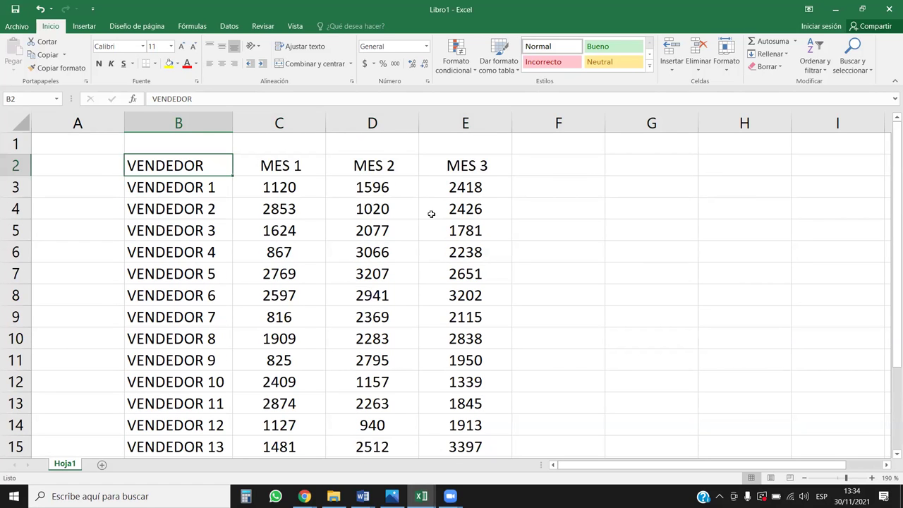
left_click(892, 80)
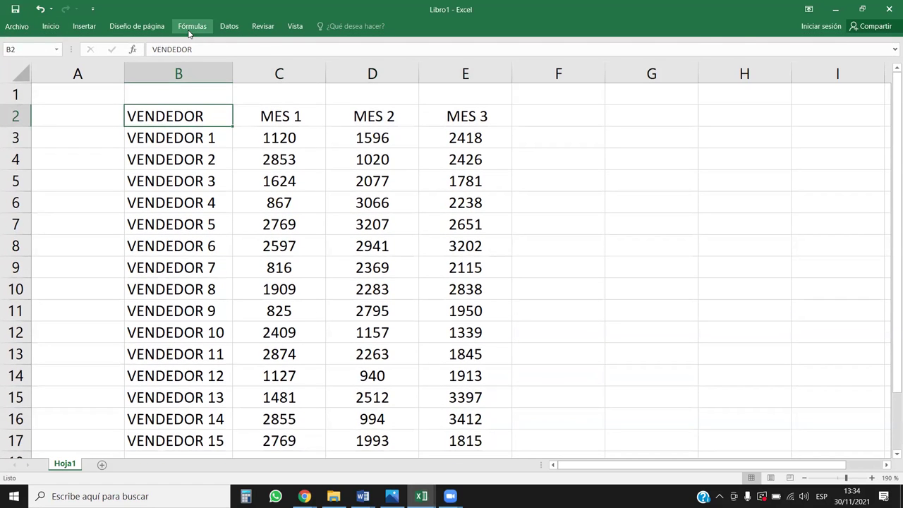
left_click(192, 26)
left_click(893, 79)
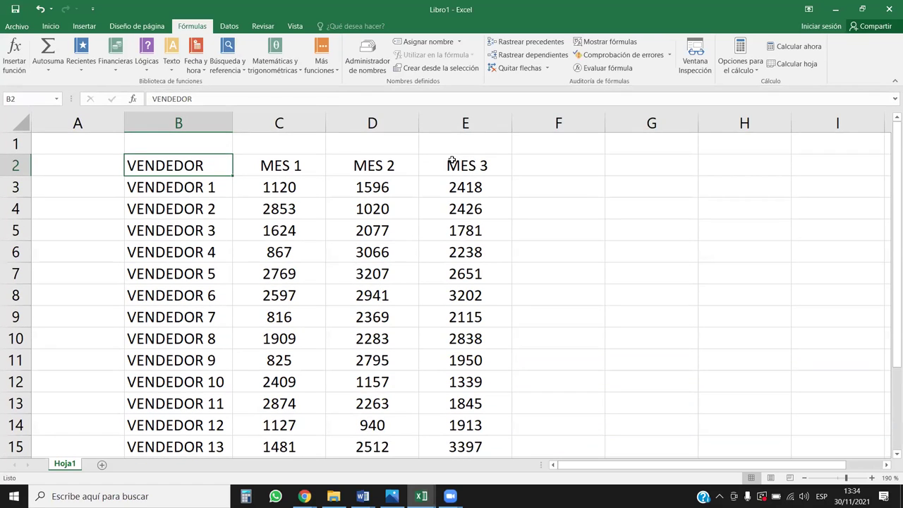
- Copy the whole sales table B2:E17 and paste only its values starting at cell H2
scroll(455, 204, "down", 1, "ctrl")
scroll(408, 241, "down", 1)
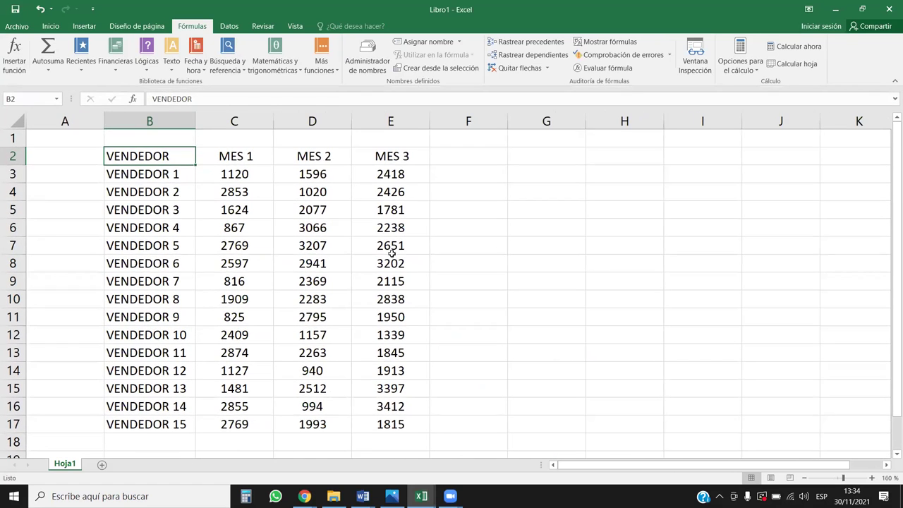
left_click(609, 236)
left_click(356, 217)
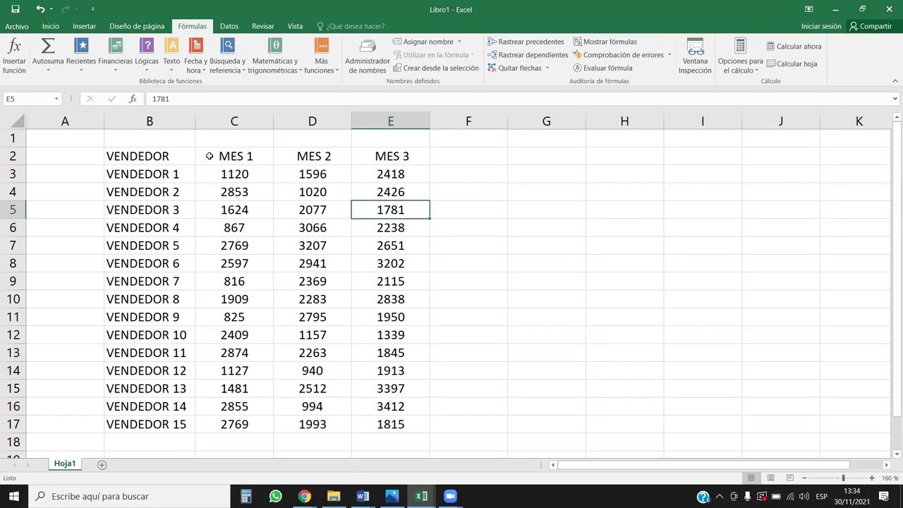
left_click_drag(131, 151, 362, 419)
right_click(386, 423)
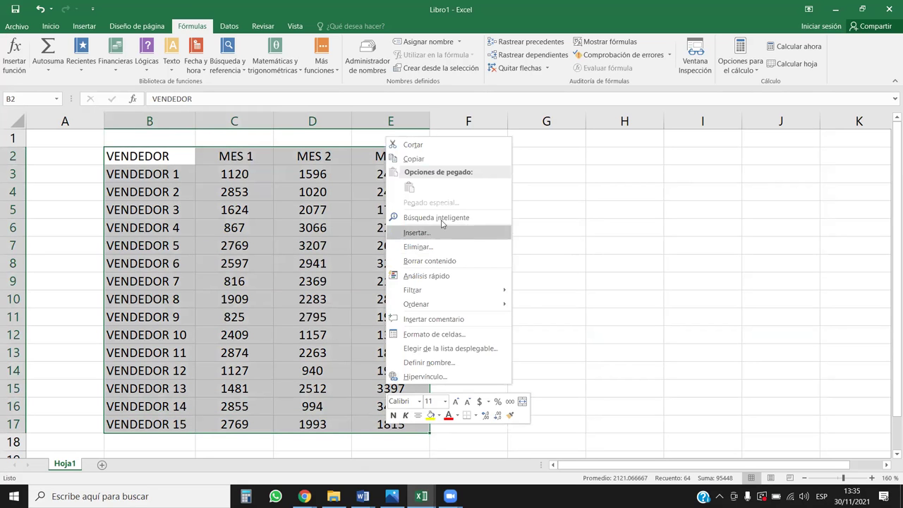
left_click(430, 160)
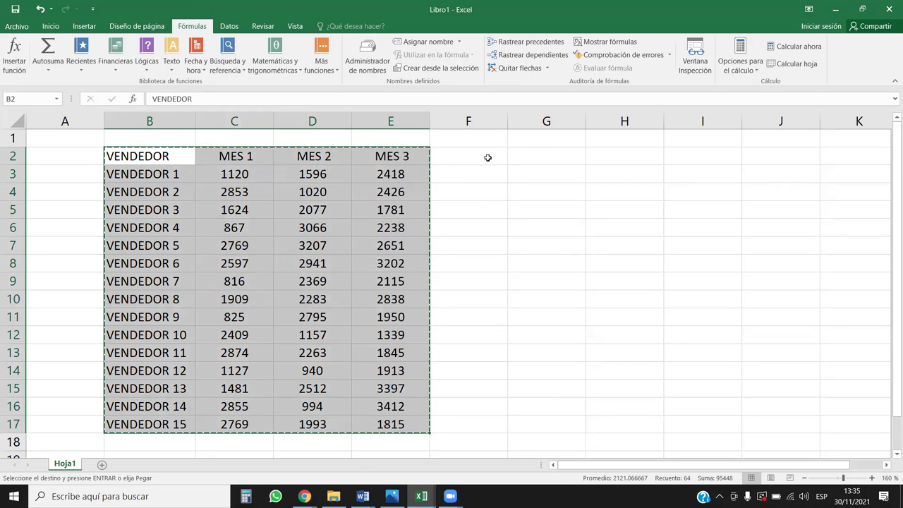
left_click(597, 158)
right_click(597, 158)
left_click(681, 208)
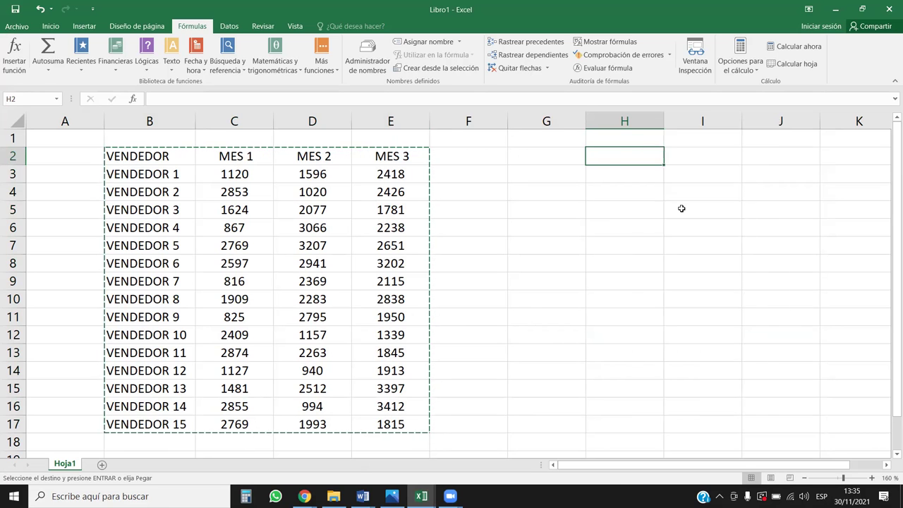
left_click_drag(754, 464, 794, 464)
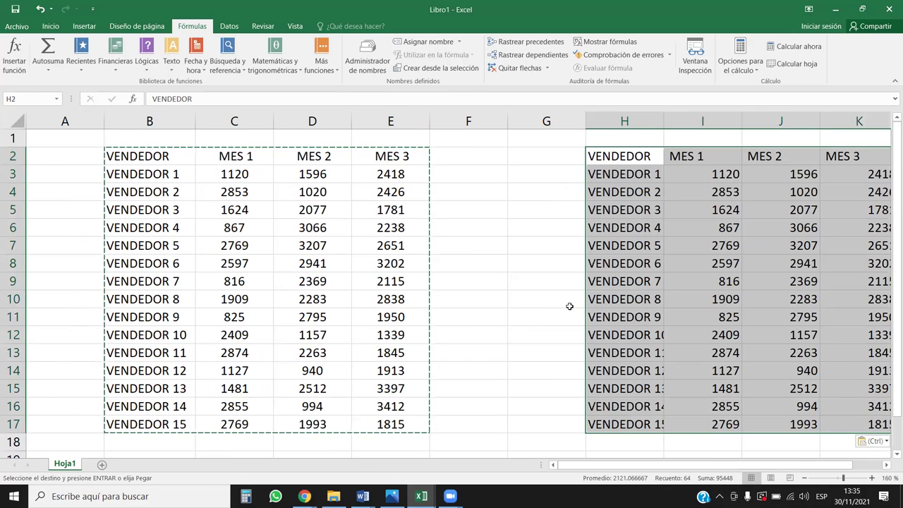
scroll(416, 216, "down", 1)
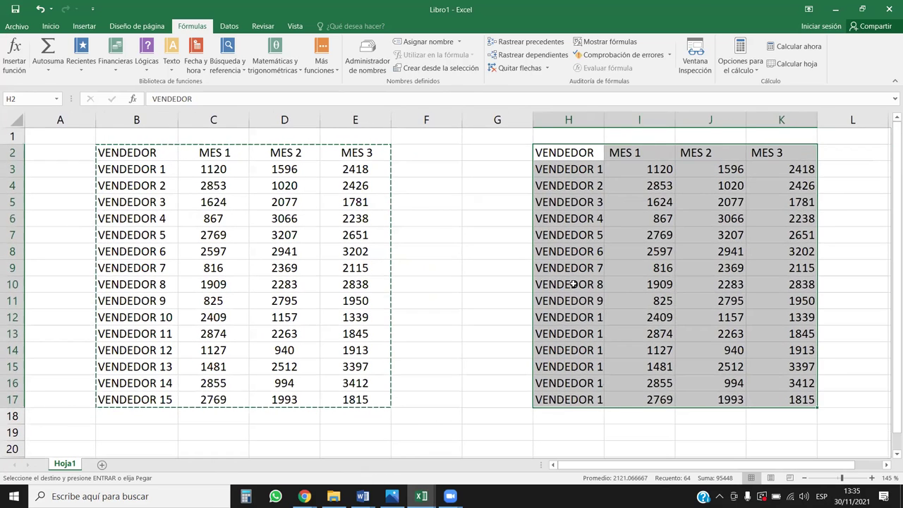
left_click(501, 252)
key("Escape")
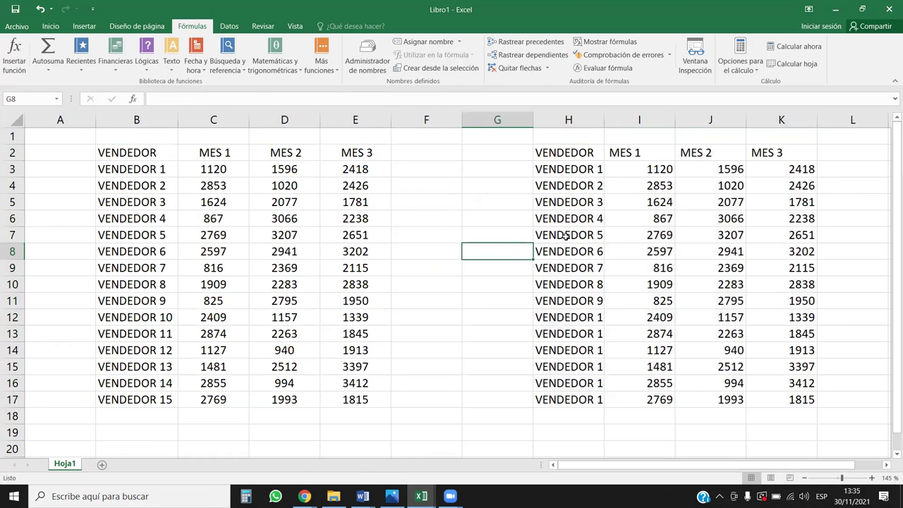
- Fit column H to its seller names and center the contents of columns H through K
double_click(604, 119)
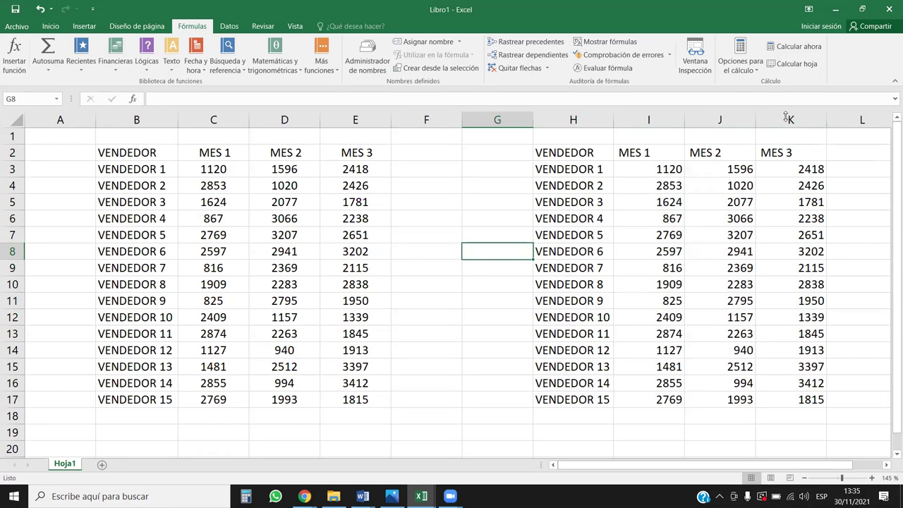
left_click_drag(575, 112, 783, 118)
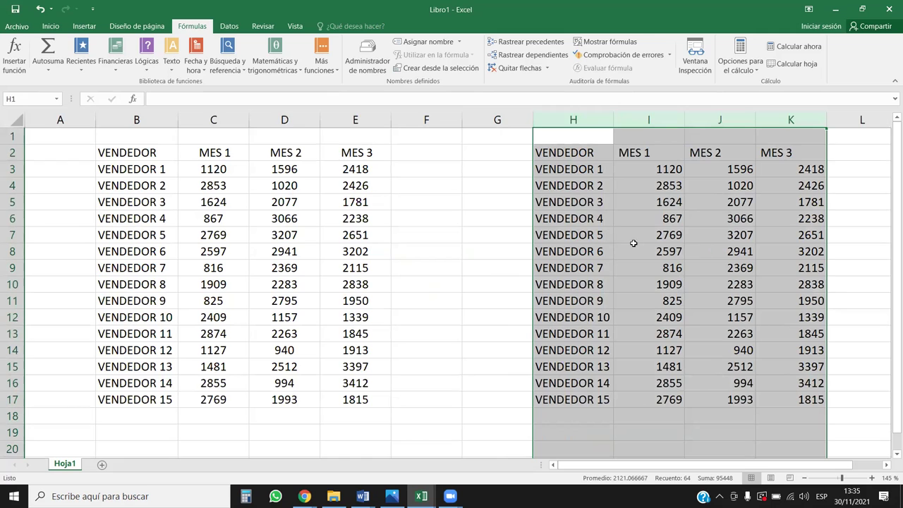
left_click(50, 26)
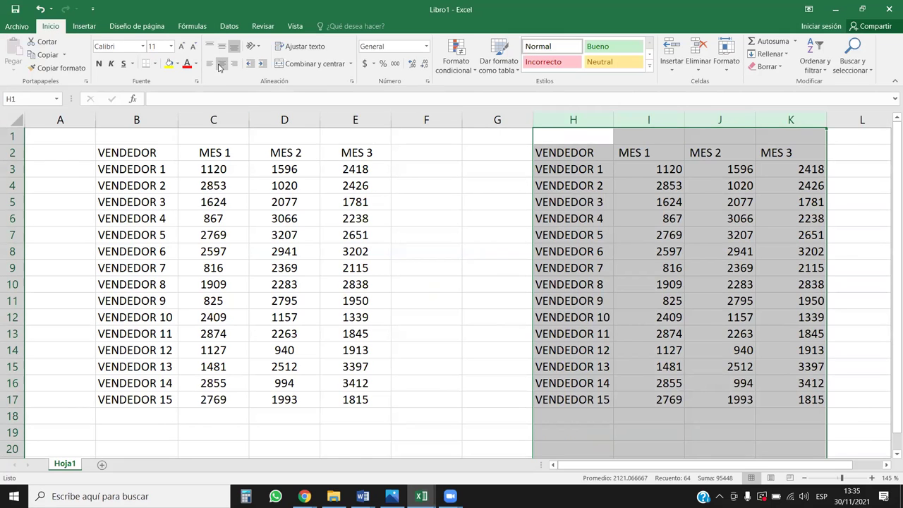
left_click(221, 64)
left_click(695, 254)
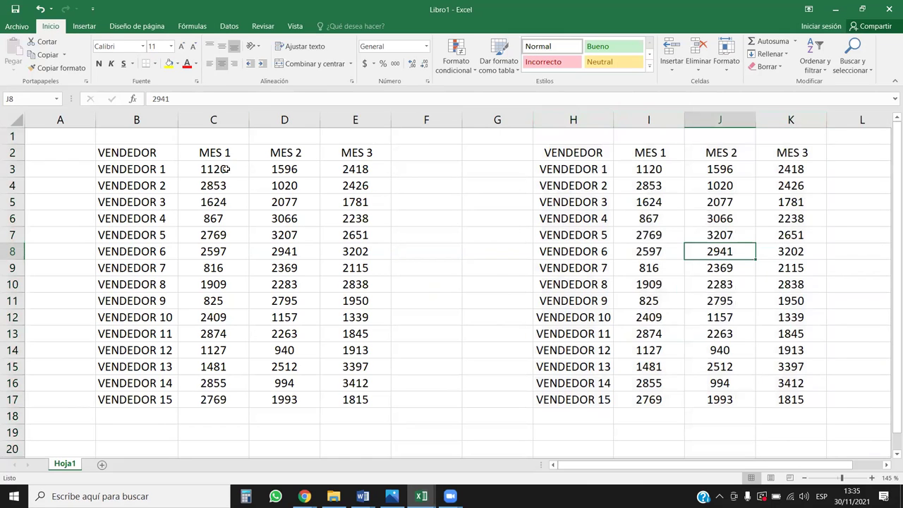
- Center the contents of columns B through E in the original sales table
left_click_drag(146, 115, 364, 115)
left_click(221, 63)
left_click(495, 254)
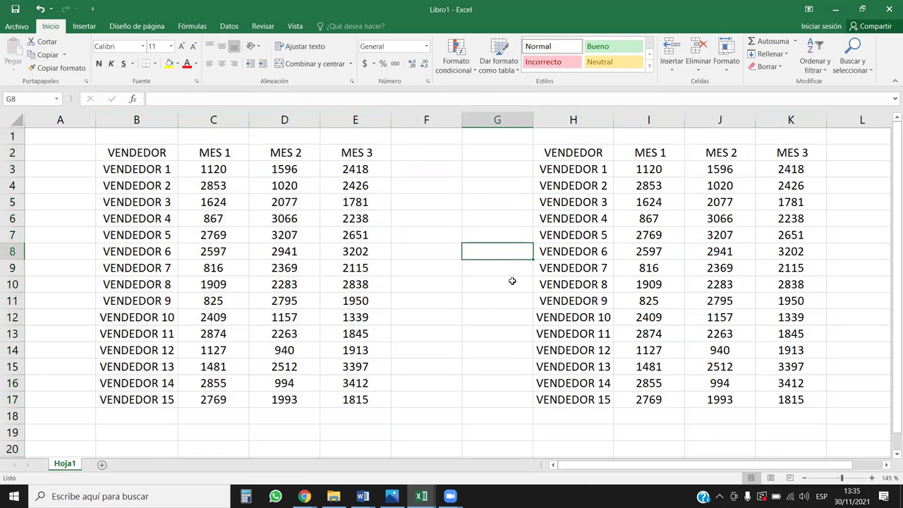
- Widen column H slightly so the seller names in the duplicate table have more room
left_click_drag(606, 119, 613, 118)
left_click_drag(129, 152, 324, 393)
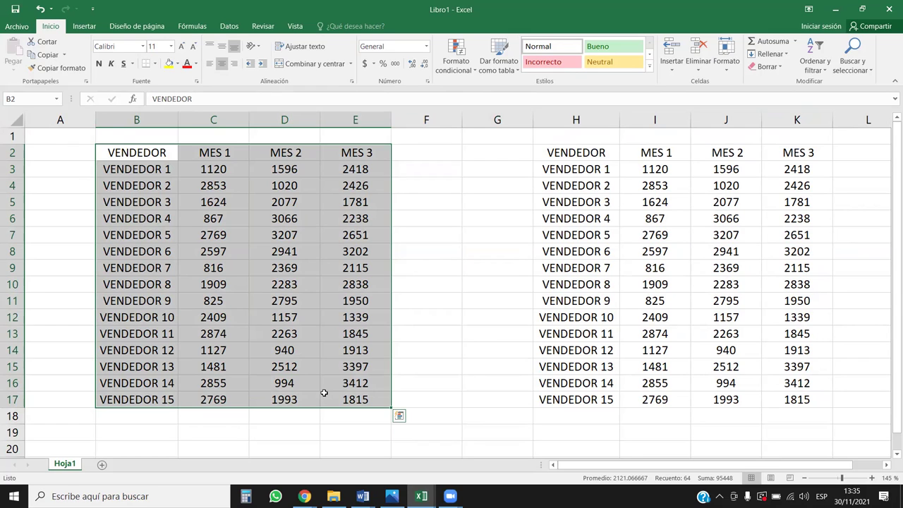
left_click_drag(594, 155, 797, 399)
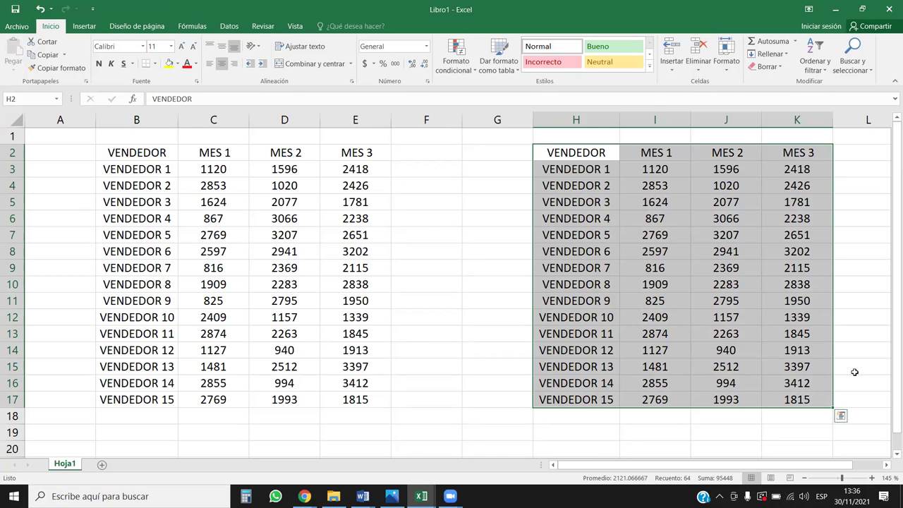
- Apply all borders to every cell of the duplicate sales table H2:K17
left_click_drag(594, 152, 798, 400)
left_click(691, 222)
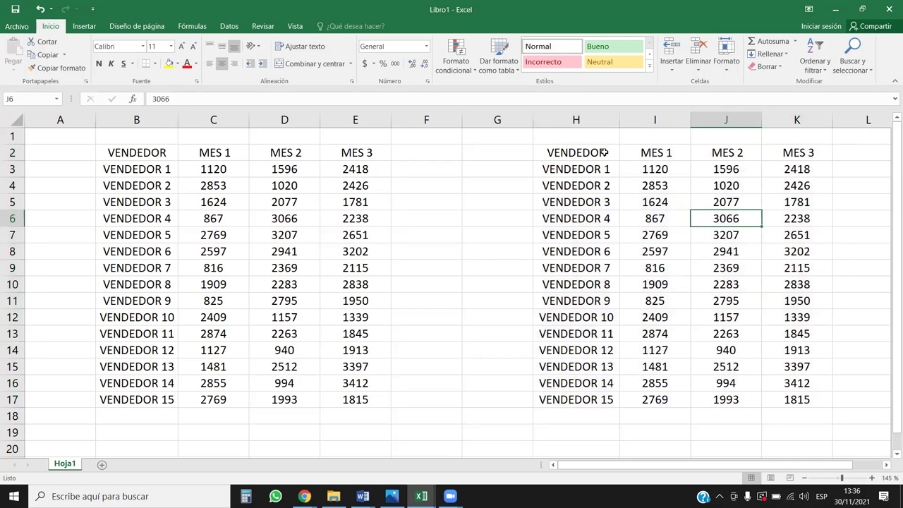
left_click_drag(598, 152, 792, 396)
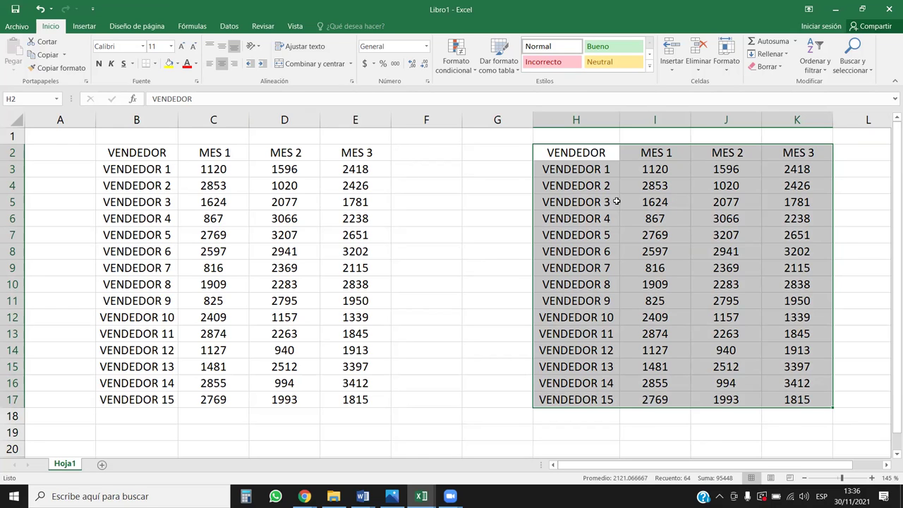
left_click(550, 200)
left_click_drag(579, 150, 795, 394)
left_click(154, 64)
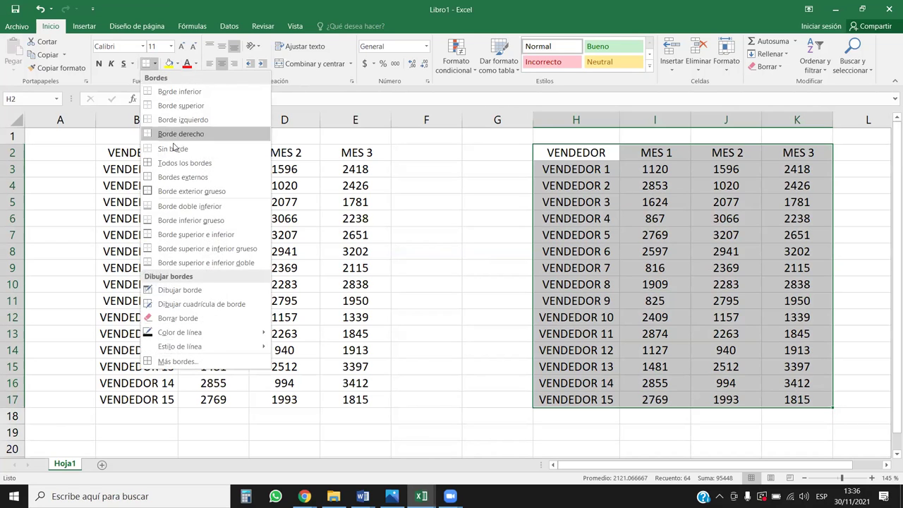
left_click(183, 164)
left_click(762, 225)
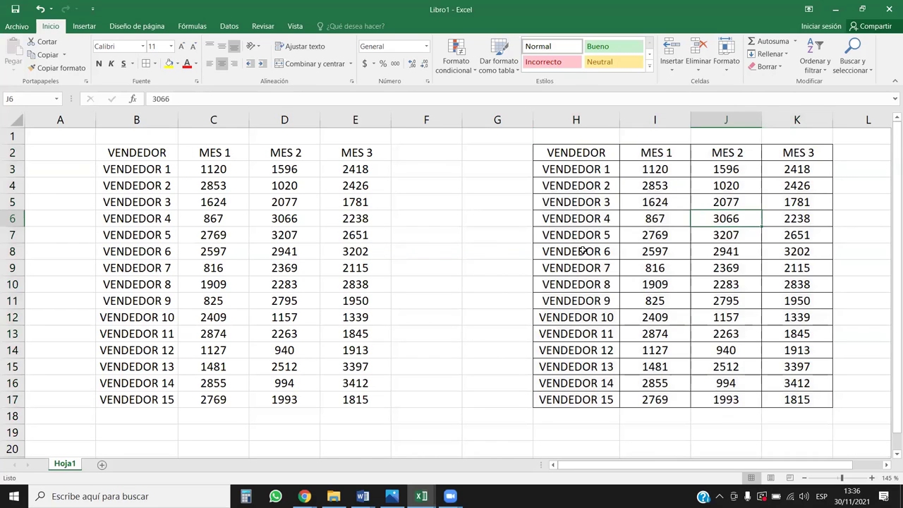
left_click(514, 232)
left_click(489, 256)
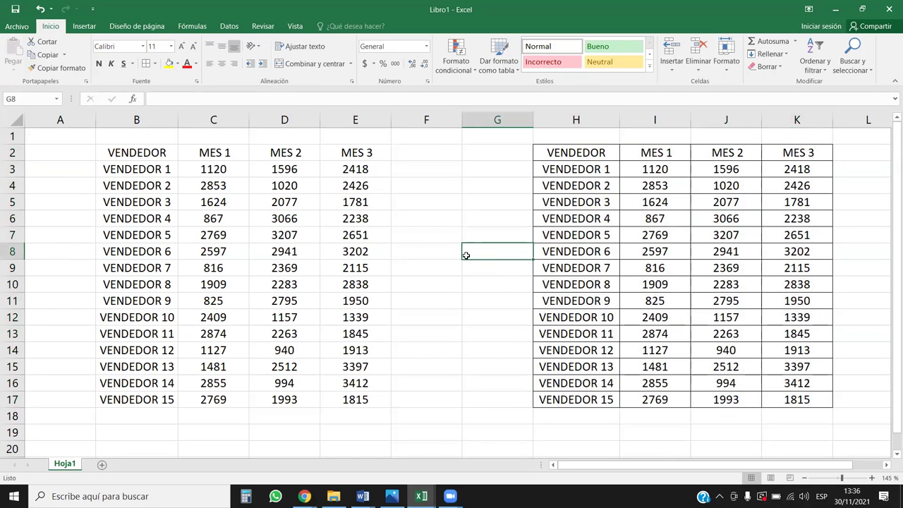
- Bold the header row H2:K2 and the seller names in H3:H17 of the duplicate table
left_click_drag(587, 158, 797, 153)
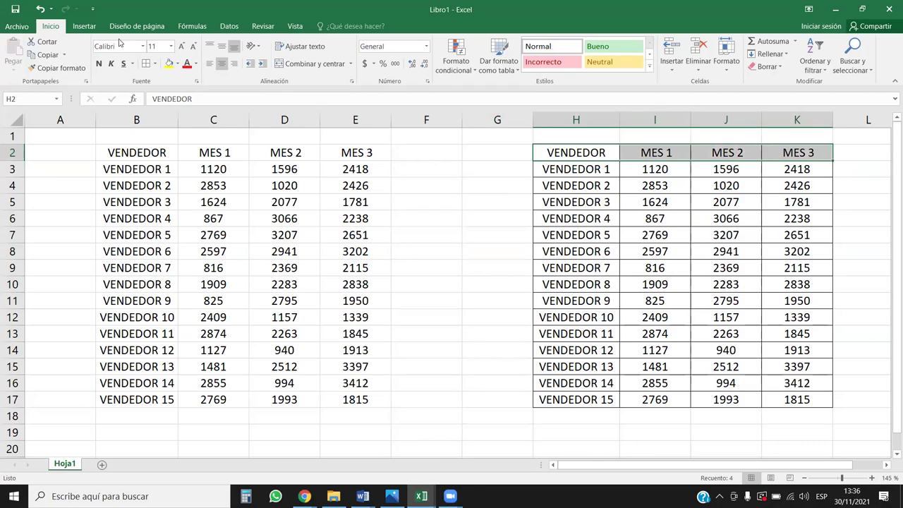
left_click(98, 64)
left_click_drag(589, 165, 593, 400)
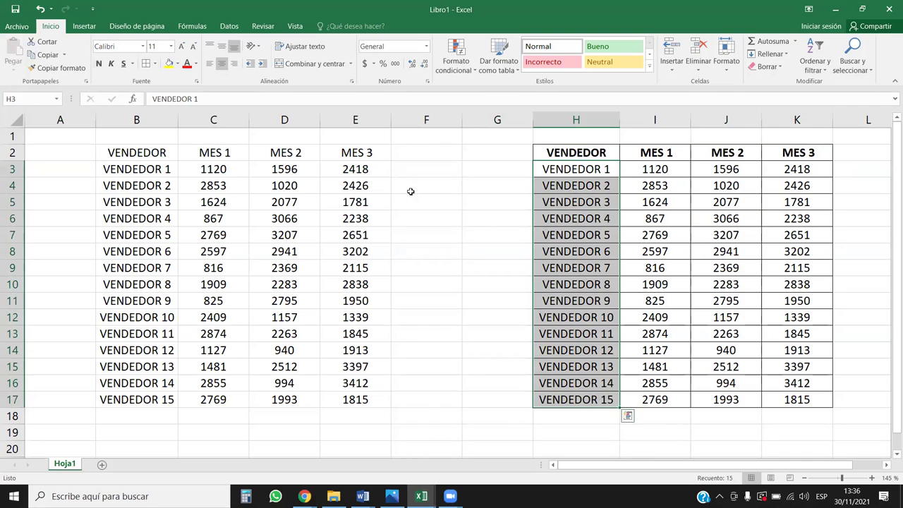
left_click(98, 64)
left_click(707, 154)
left_click(673, 167)
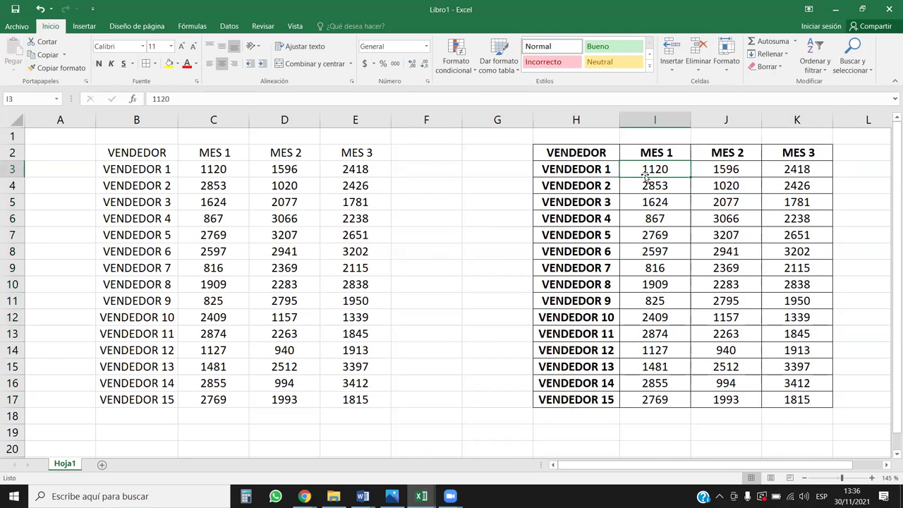
- Examine how the bold month headers and seller names identify each figure in the bordered duplicate table
left_click_drag(605, 154, 618, 395)
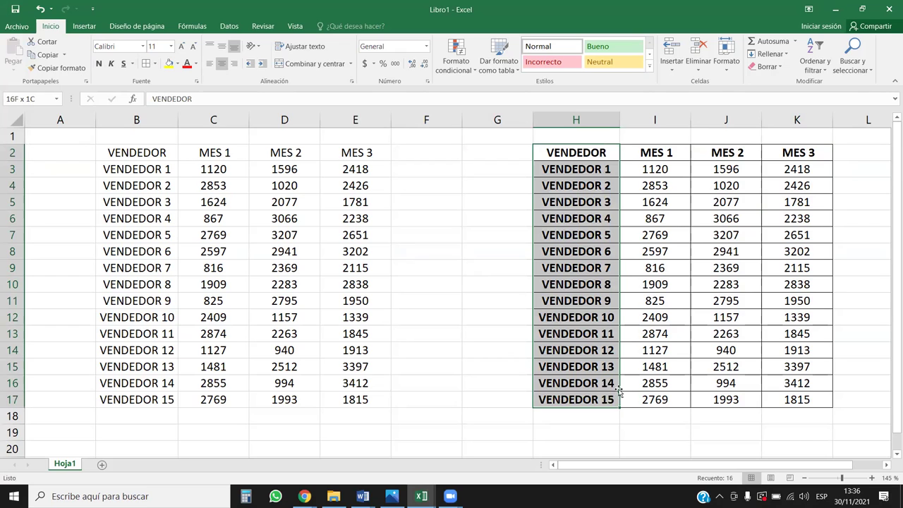
left_click_drag(593, 153, 807, 154)
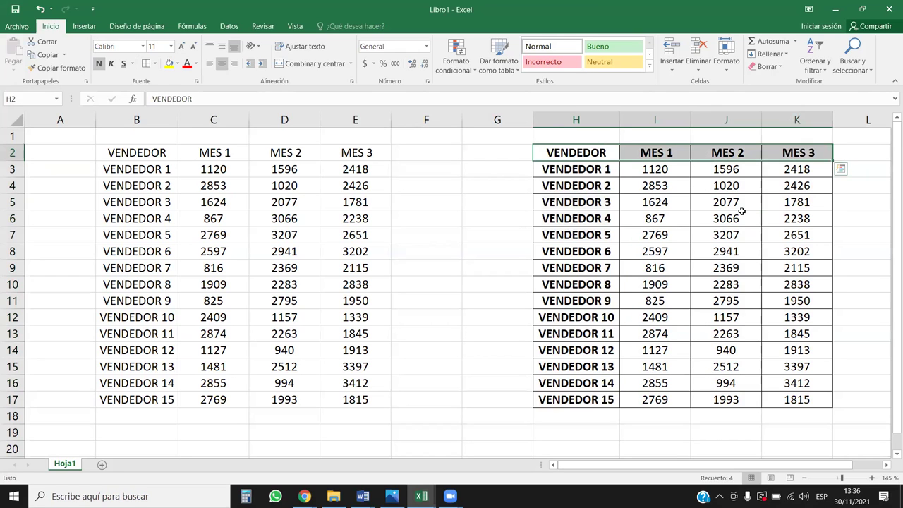
left_click(698, 150)
left_click(646, 150)
left_click(767, 151, "shift")
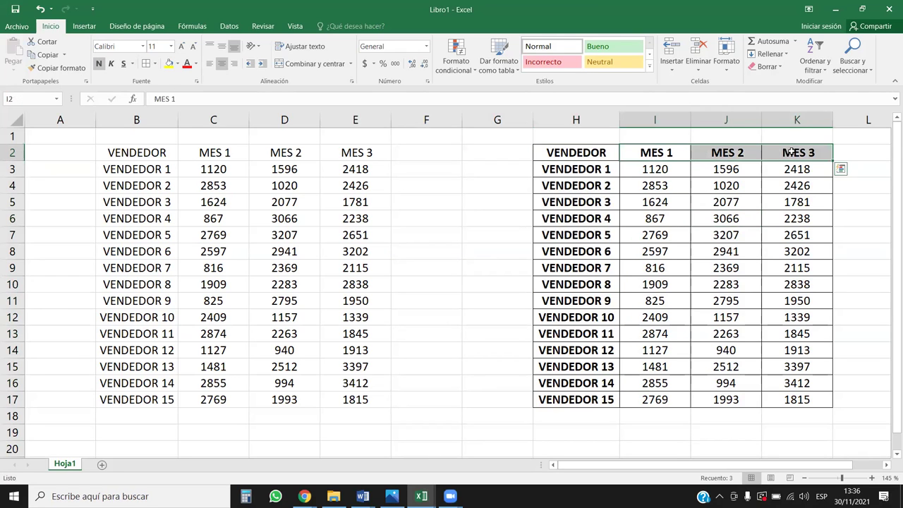
left_click_drag(613, 157, 618, 388)
left_click(682, 204)
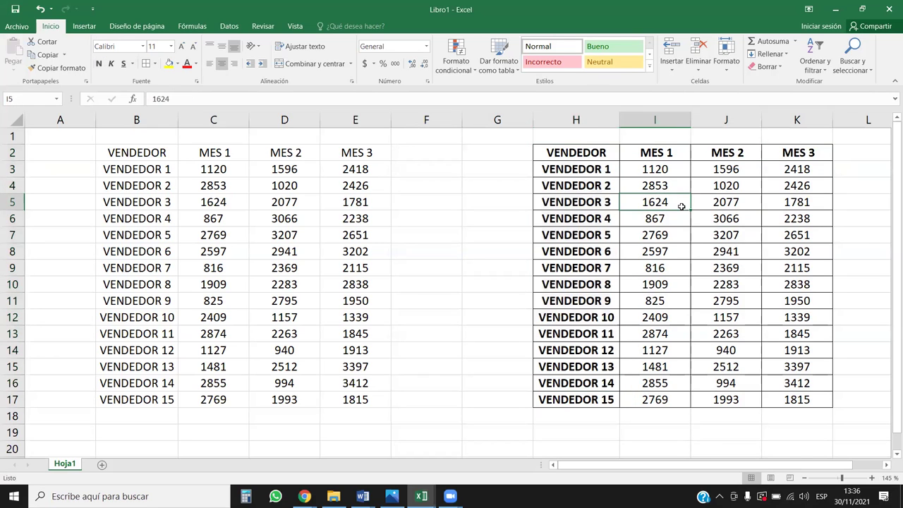
left_click(593, 202)
left_click(652, 201)
left_click(725, 205)
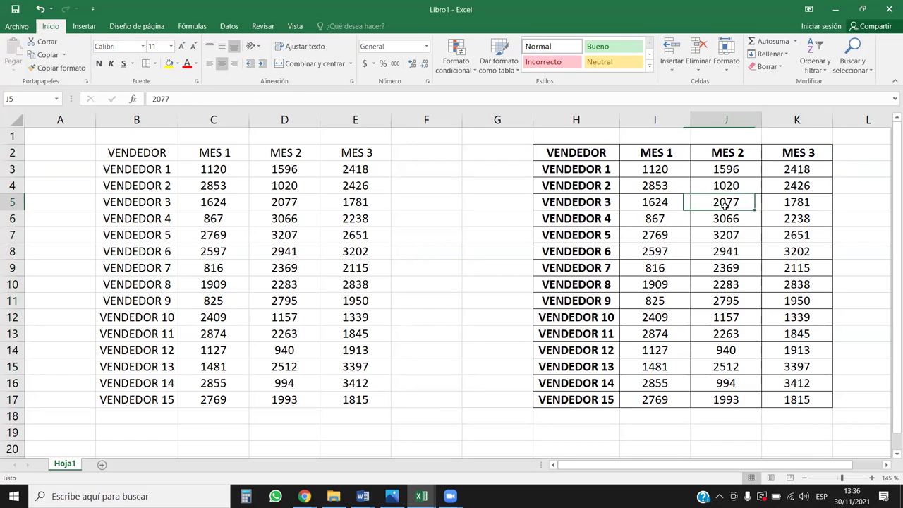
left_click(615, 236)
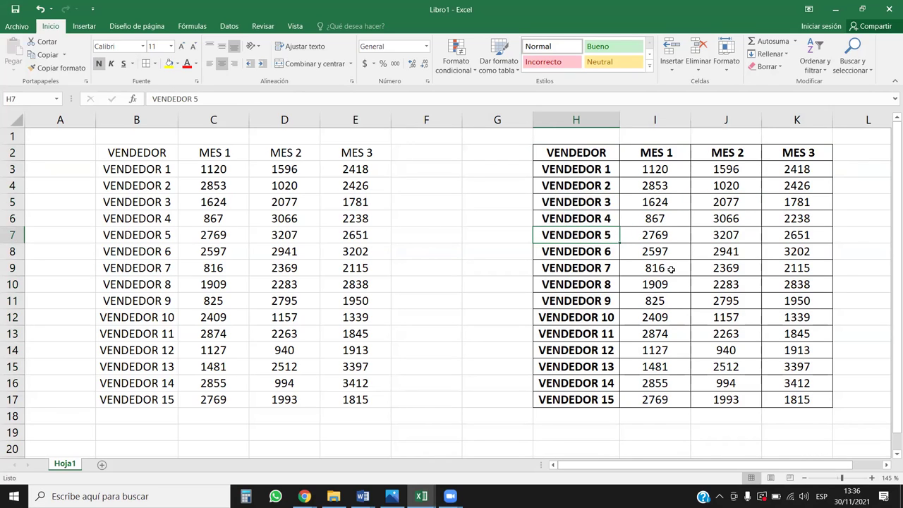
left_click(723, 236)
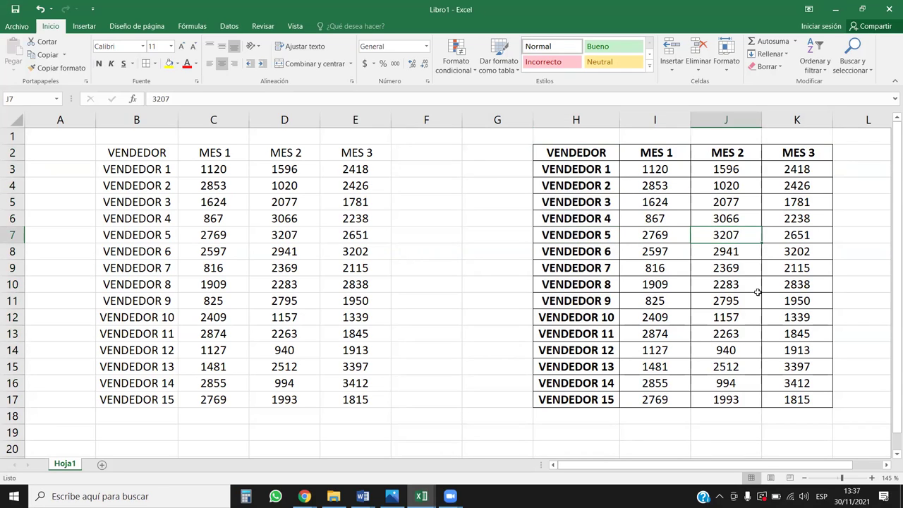
- Fill the duplicate table's header cells H2:K2 with a light green theme color
left_click_drag(611, 150, 781, 152)
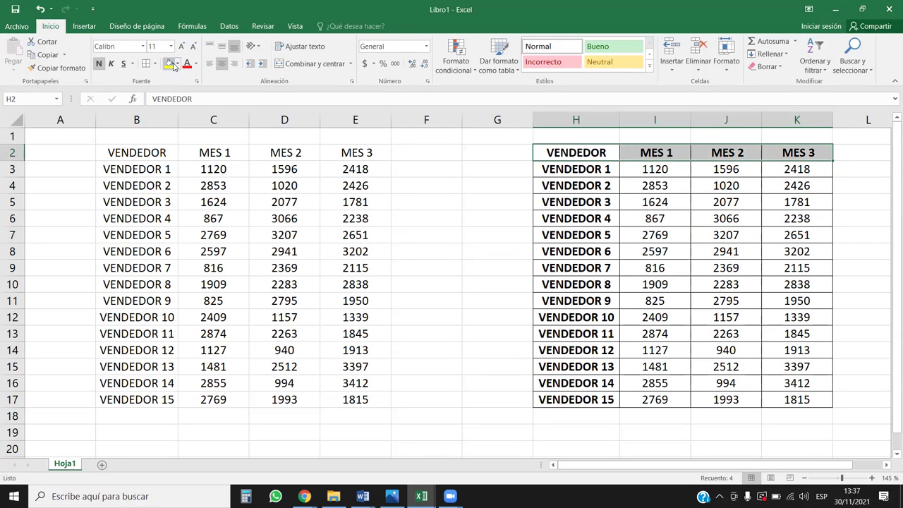
left_click(177, 64)
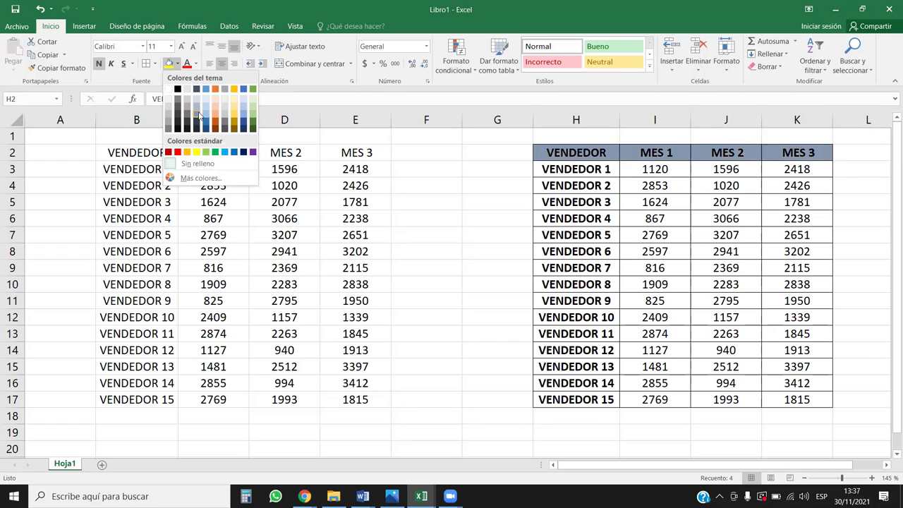
left_click(254, 113)
left_click(749, 257)
left_click(655, 284)
left_click(498, 171)
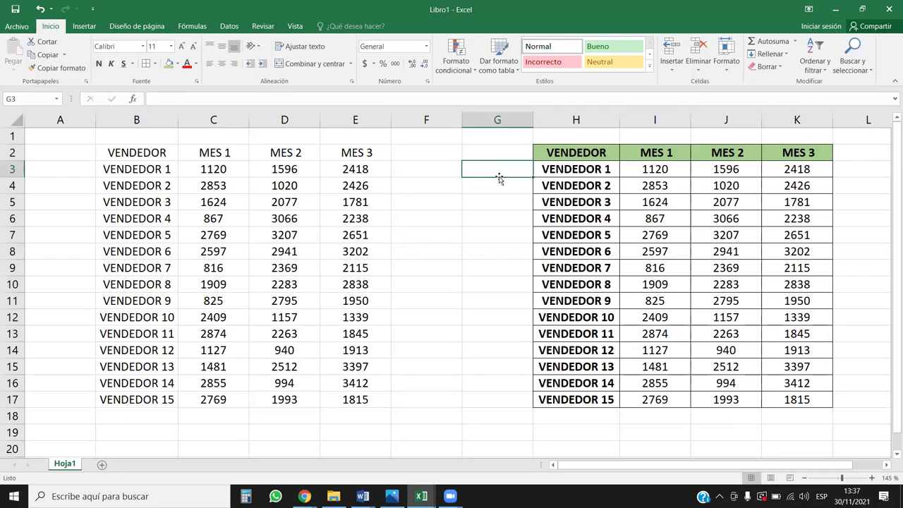
left_click_drag(752, 257, 751, 271)
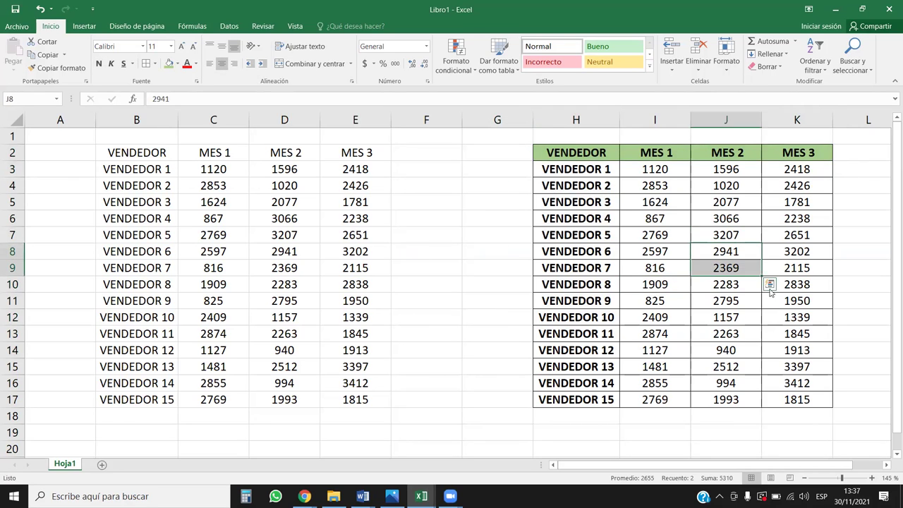
- Narrow column A to about half its width
left_click(224, 203)
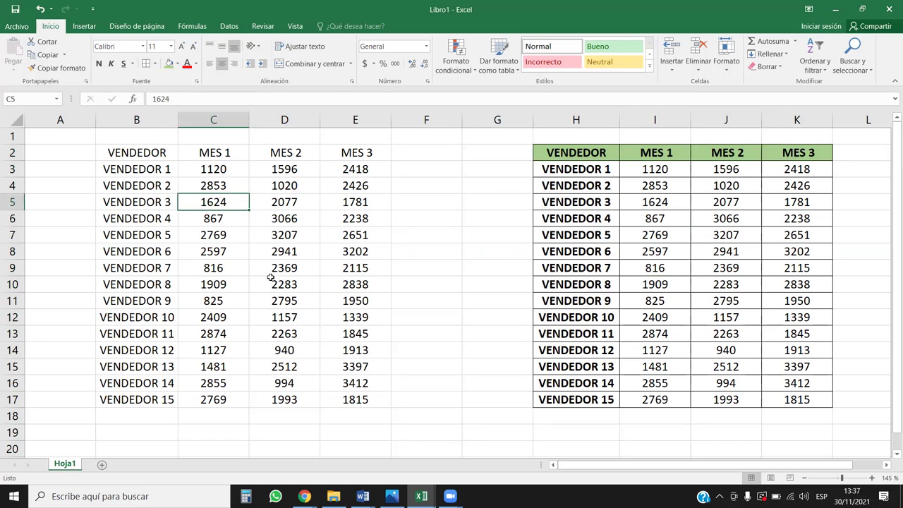
left_click_drag(94, 117, 60, 117)
left_click(181, 249)
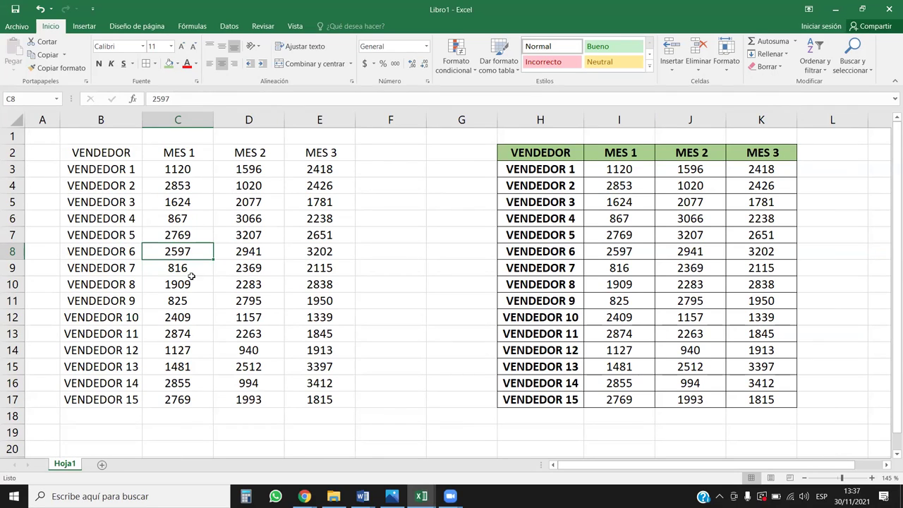
- Convert the original sales range B2:E17 into an Excel table, keeping the option that it has headers
left_click(84, 27)
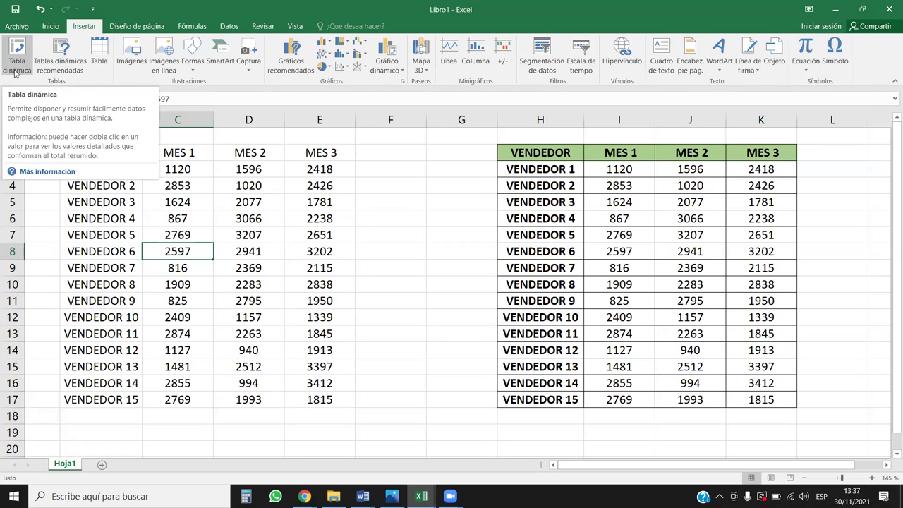
left_click(100, 62)
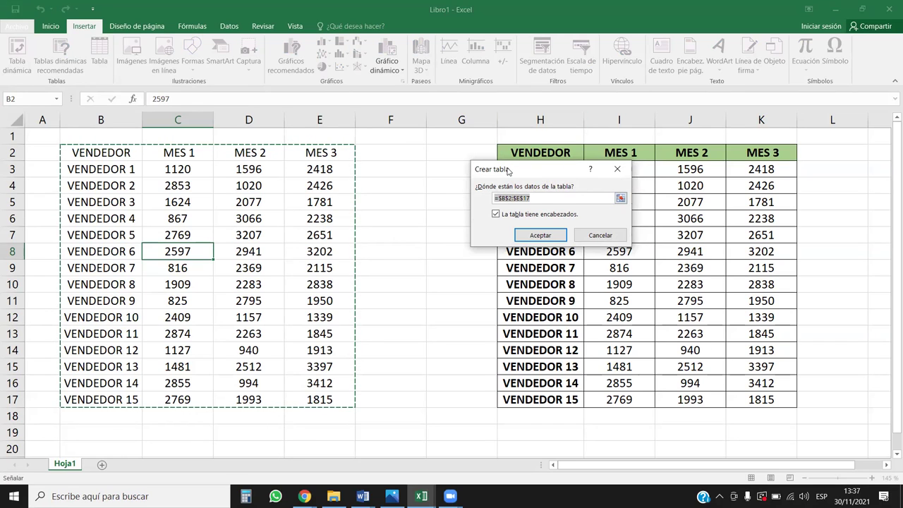
left_click_drag(508, 171, 434, 156)
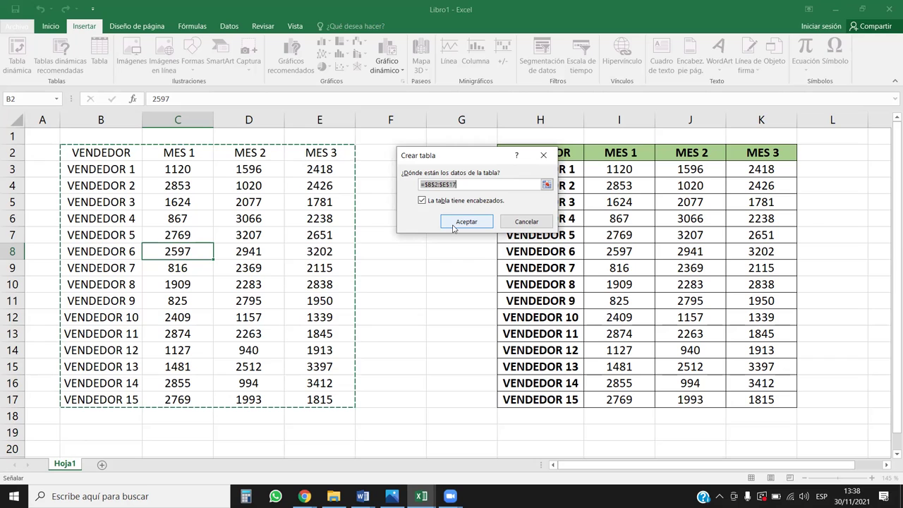
left_click(453, 225)
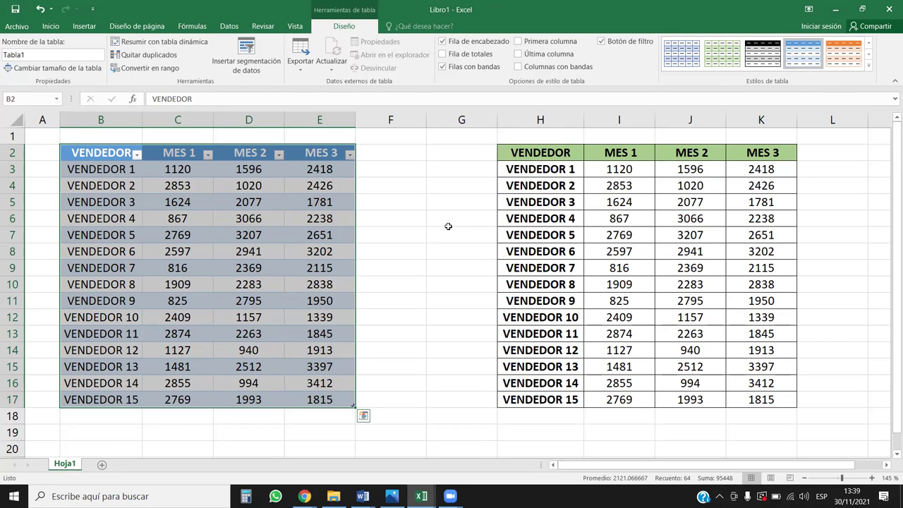
left_click(447, 226)
- Compare the Excel table in B2:E17 with the manually formatted range H2:K17, looking at their seller rows and month columns
left_click(548, 158)
left_click_drag(581, 169, 748, 399)
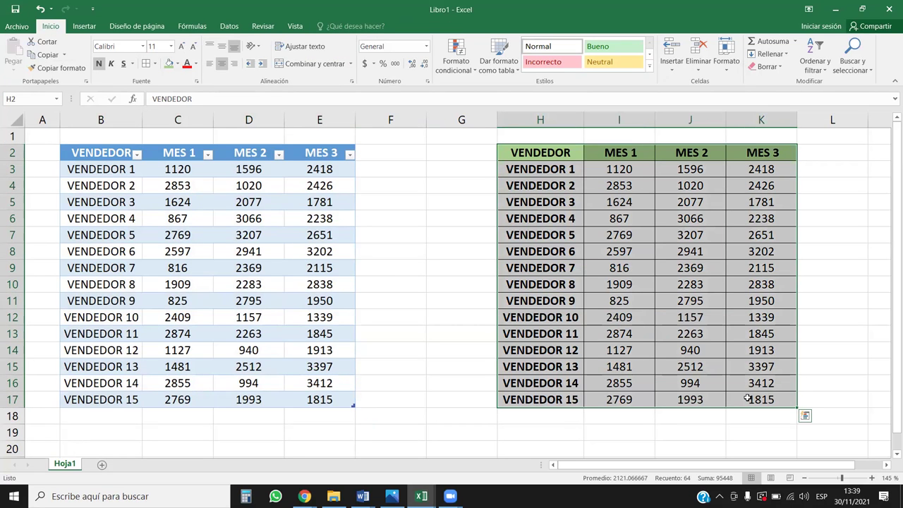
left_click(113, 170)
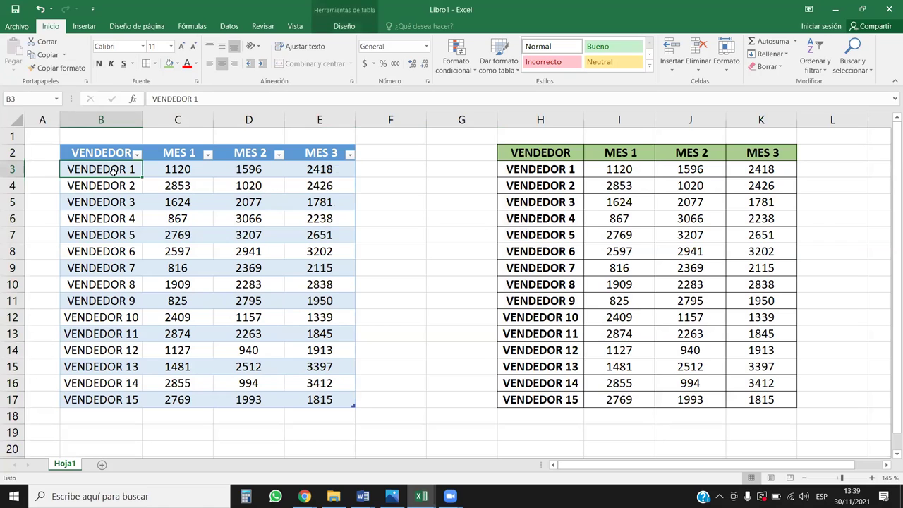
left_click_drag(113, 169, 106, 400)
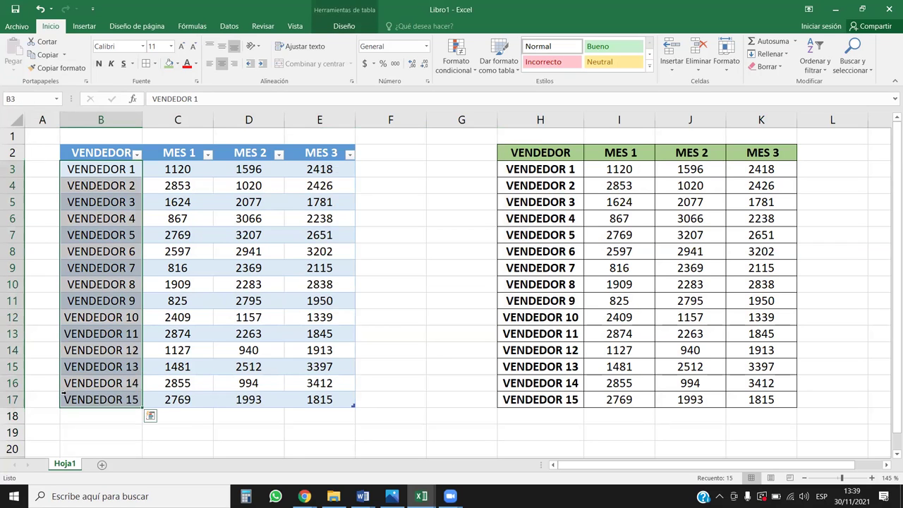
left_click(178, 251)
left_click_drag(114, 186, 321, 350)
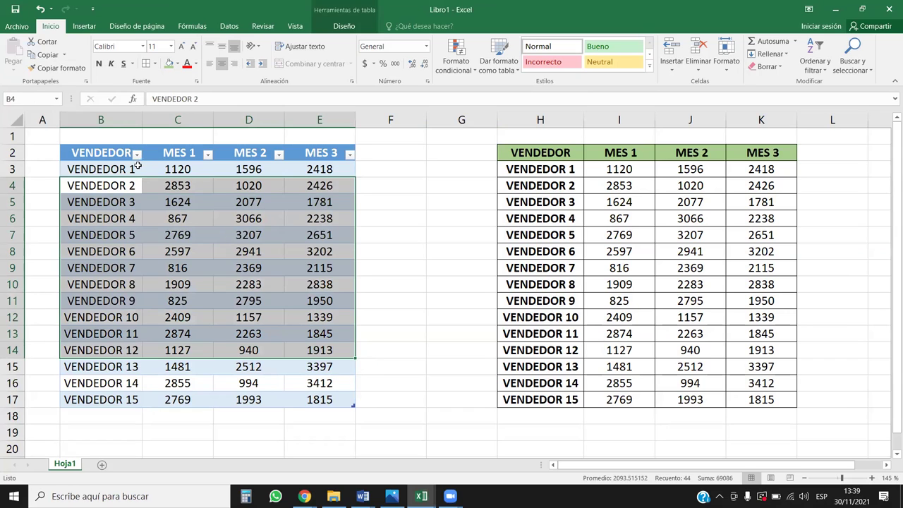
left_click_drag(100, 119, 163, 122)
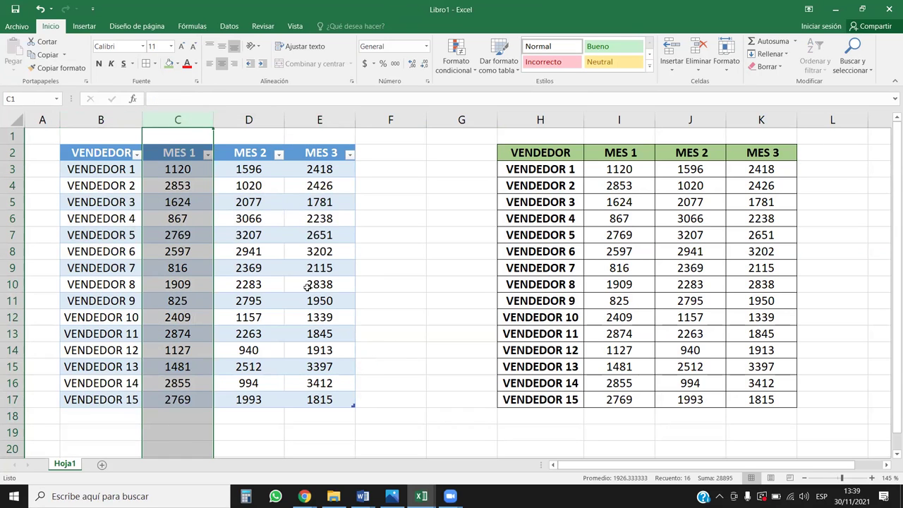
left_click(667, 323)
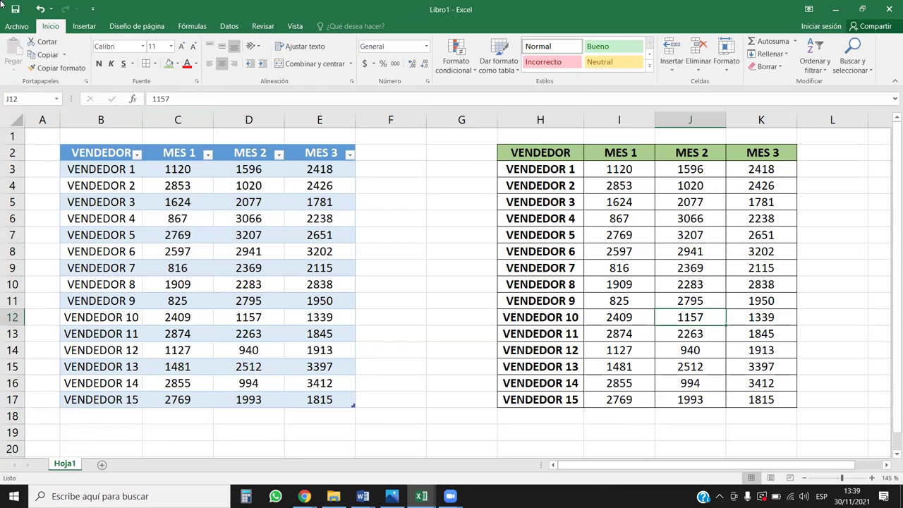
left_click(134, 242)
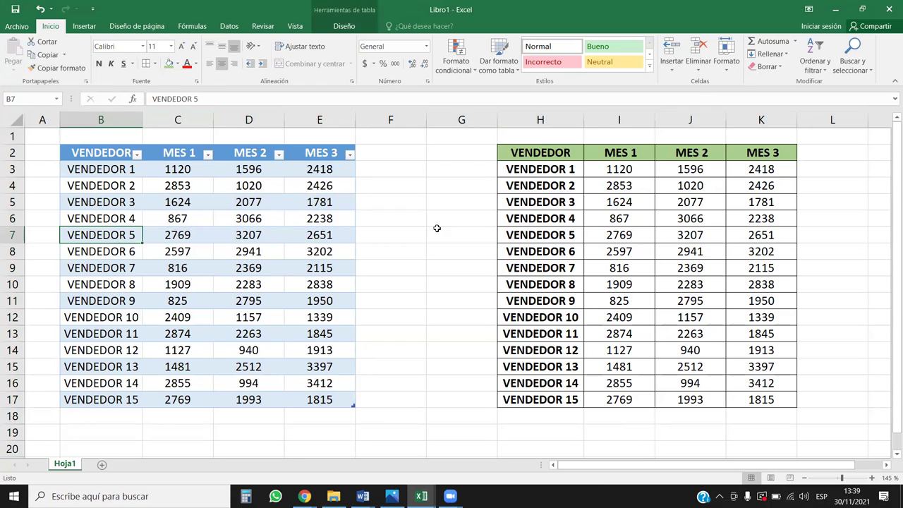
left_click(508, 199)
key("Left")
key("Left")
key("Left")
key("Left")
left_click(499, 240)
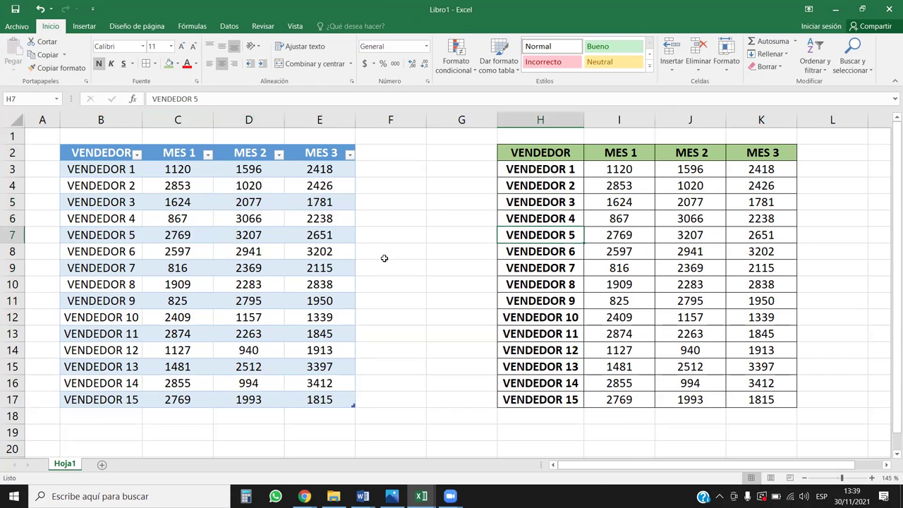
- Undo the conversion of the sales range B2:E17 into an Excel table
left_click(172, 206)
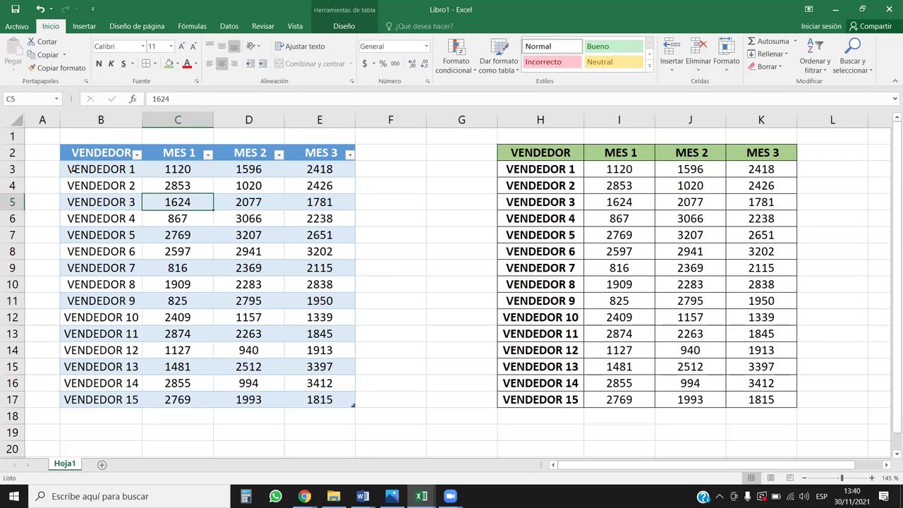
key("ctrl+z")
left_click(393, 253)
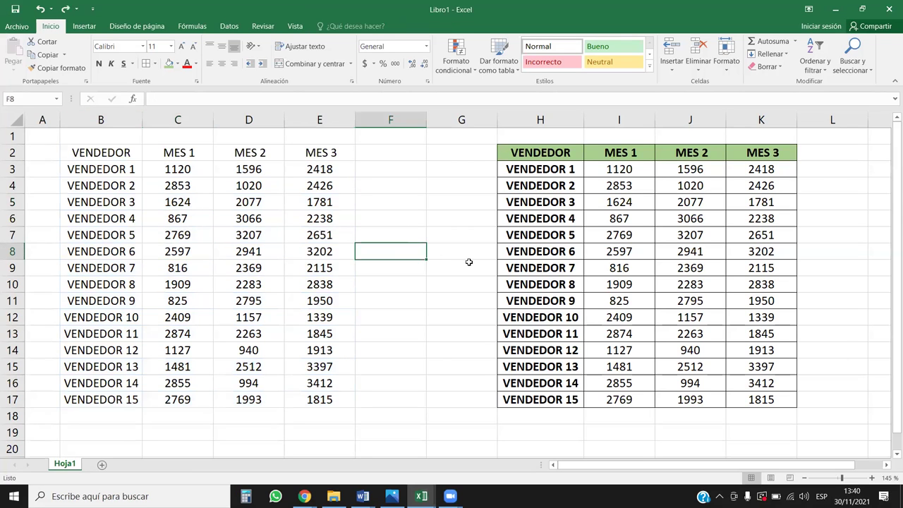
- Convert the sales range B2:E17 into an Excel table, using its first row as headers
left_click(180, 216)
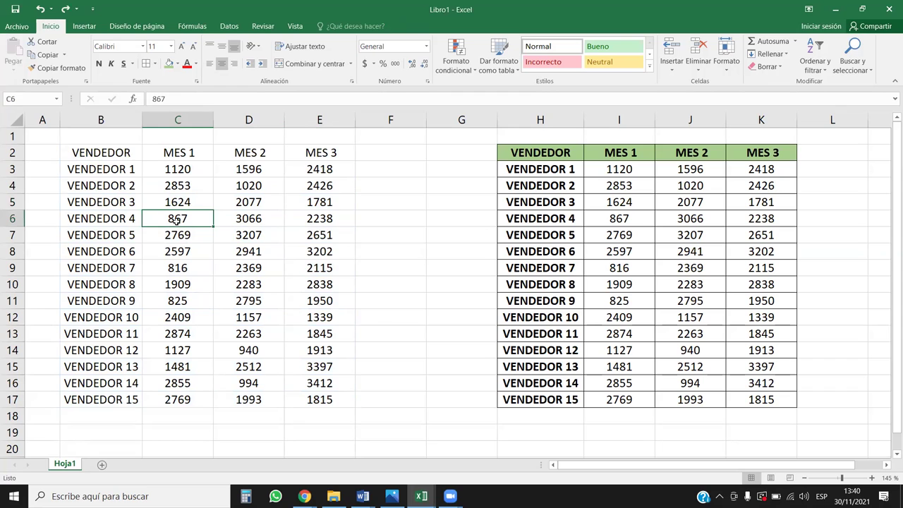
left_click(84, 26)
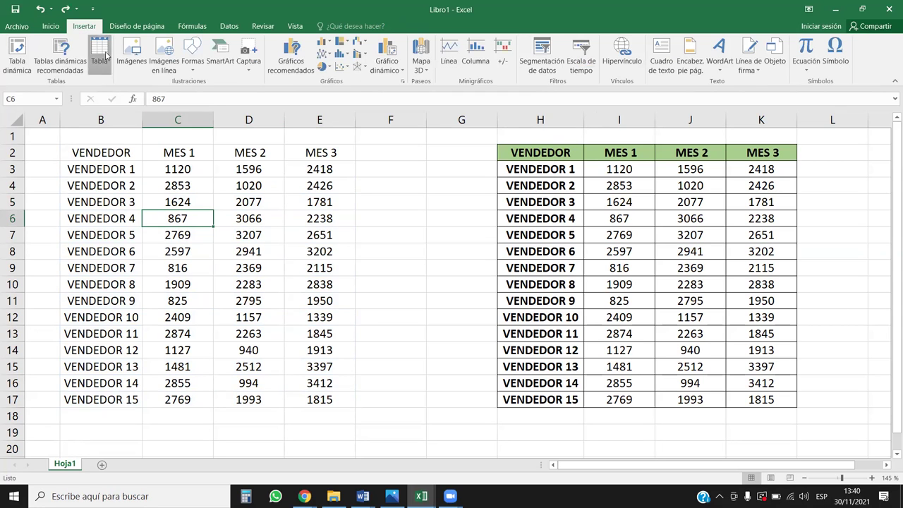
left_click(100, 55)
left_click(467, 222)
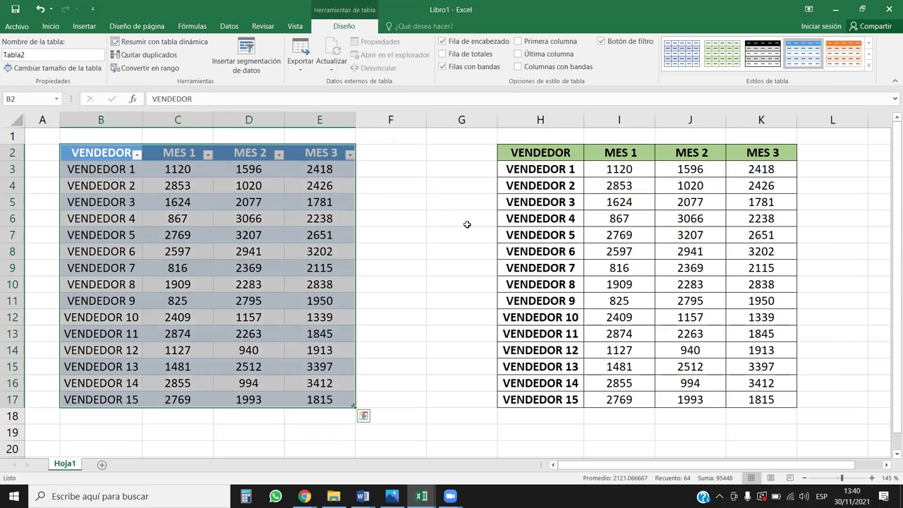
- Examine the manually formatted range H2:K17, looking at its header row and its bordered data cells
left_click(546, 230)
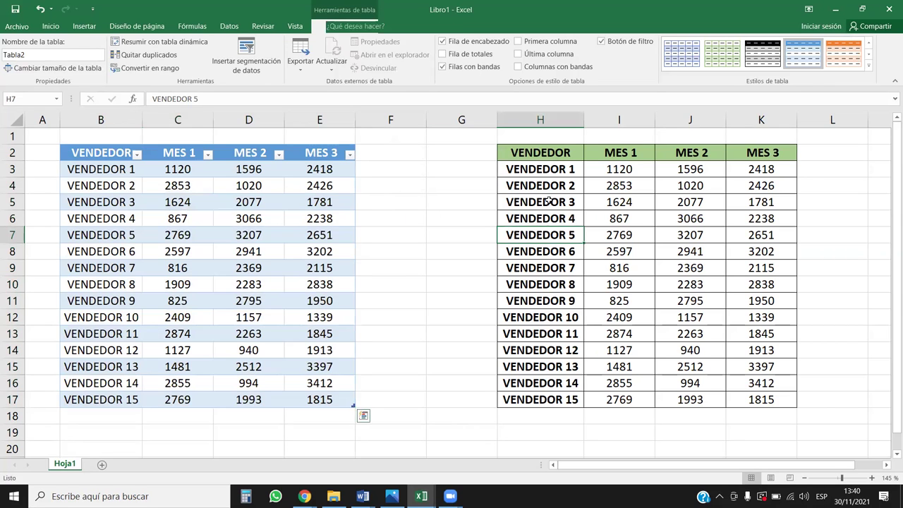
left_click_drag(565, 149, 768, 343)
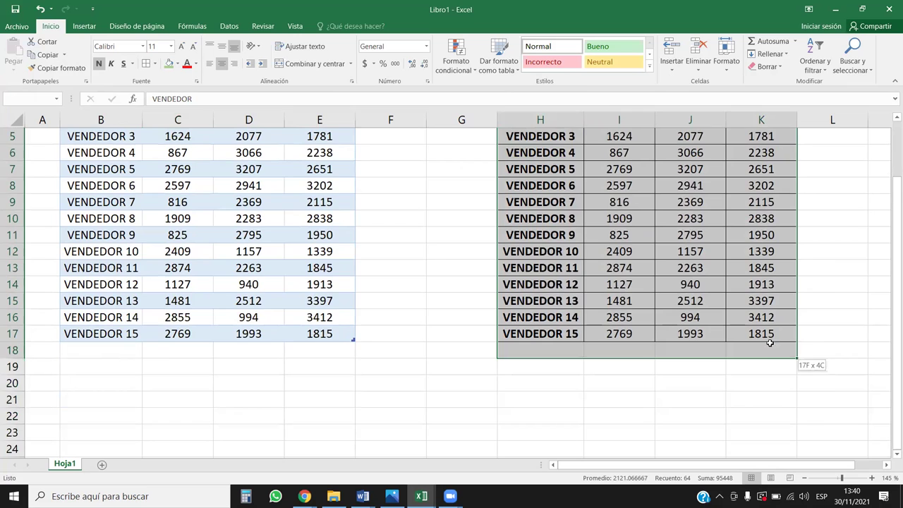
scroll(622, 360, "up", 2)
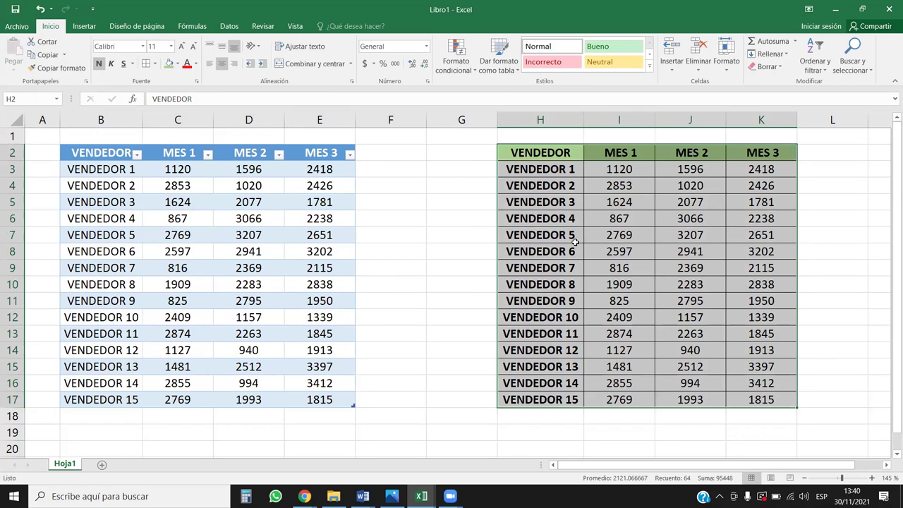
left_click(564, 165)
left_click_drag(564, 150, 765, 157)
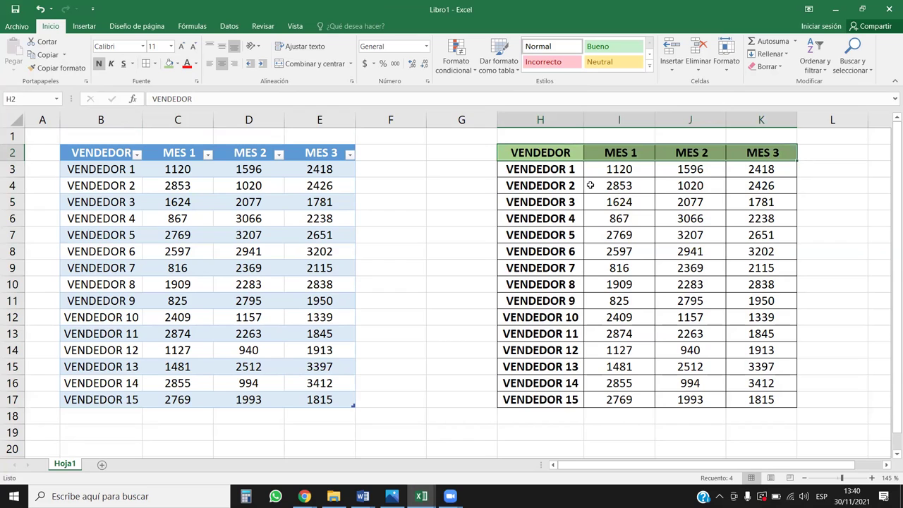
left_click(556, 181)
left_click(551, 156)
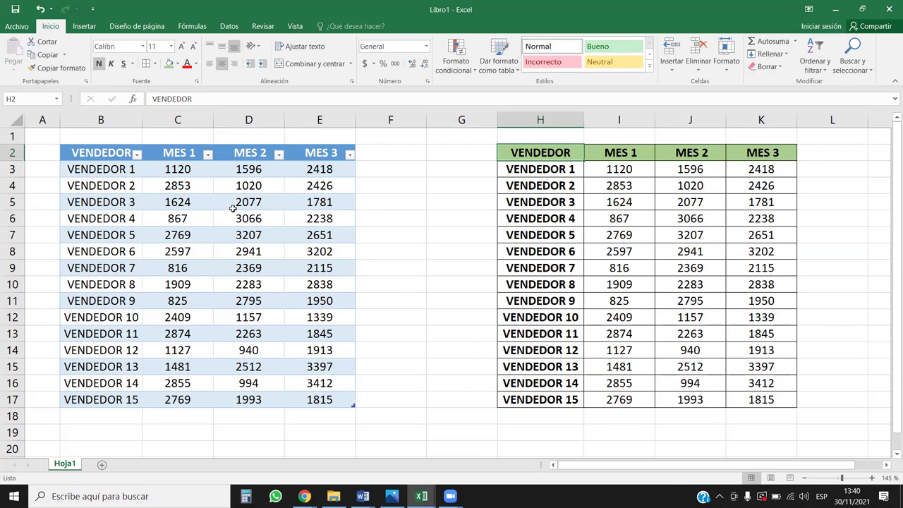
left_click_drag(607, 176, 737, 367)
left_click(693, 302)
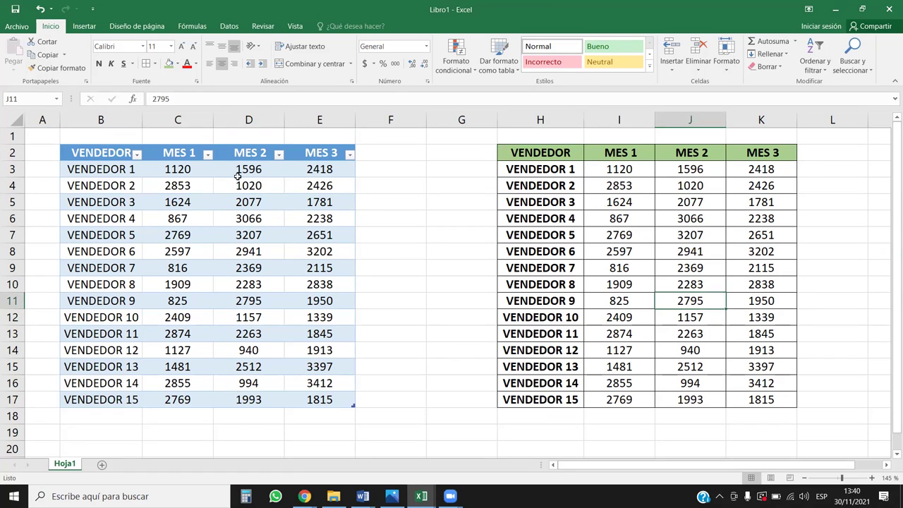
- Compare data cells of the Excel table with the manually formatted range, and look at the empty column F beside the table
left_click(140, 238)
left_click(270, 251)
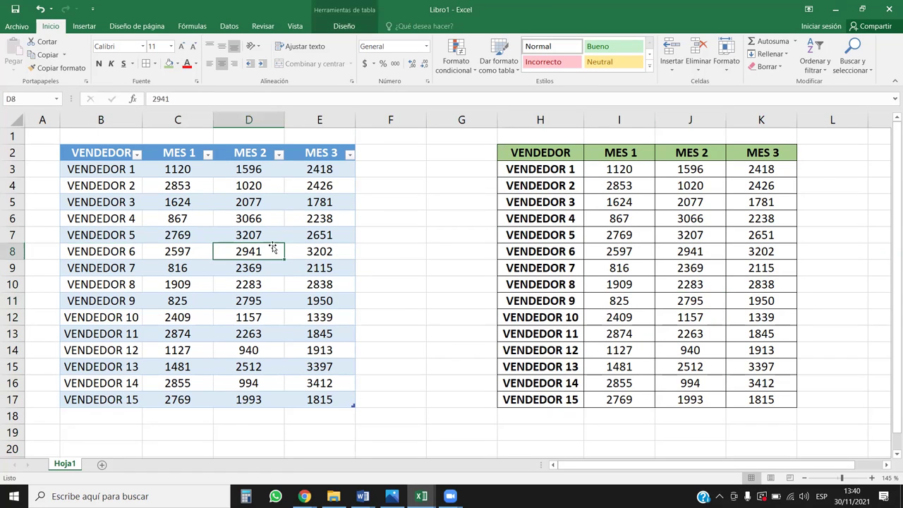
left_click(616, 254)
left_click(233, 282)
left_click(615, 247)
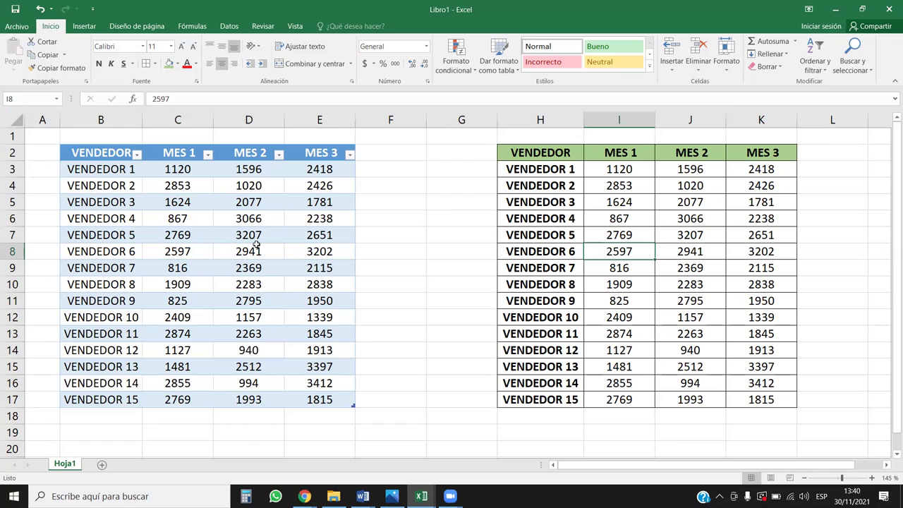
left_click(191, 205)
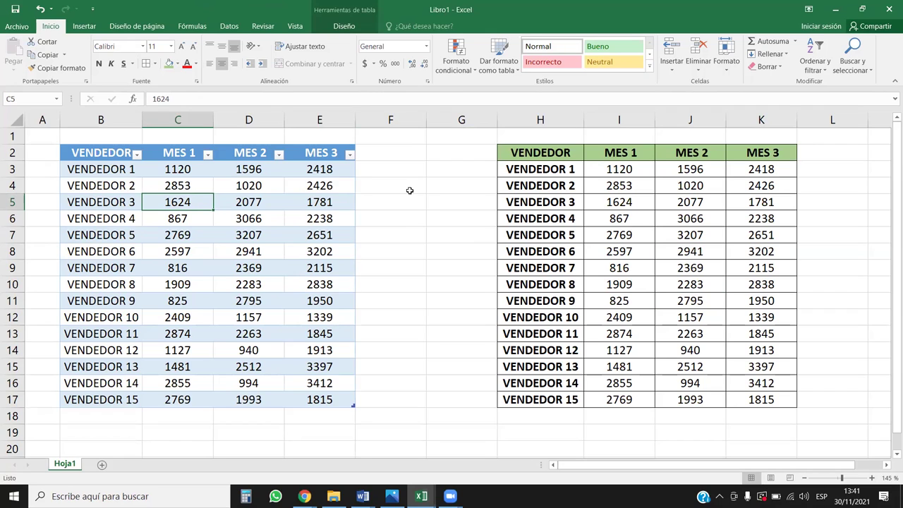
left_click(381, 121)
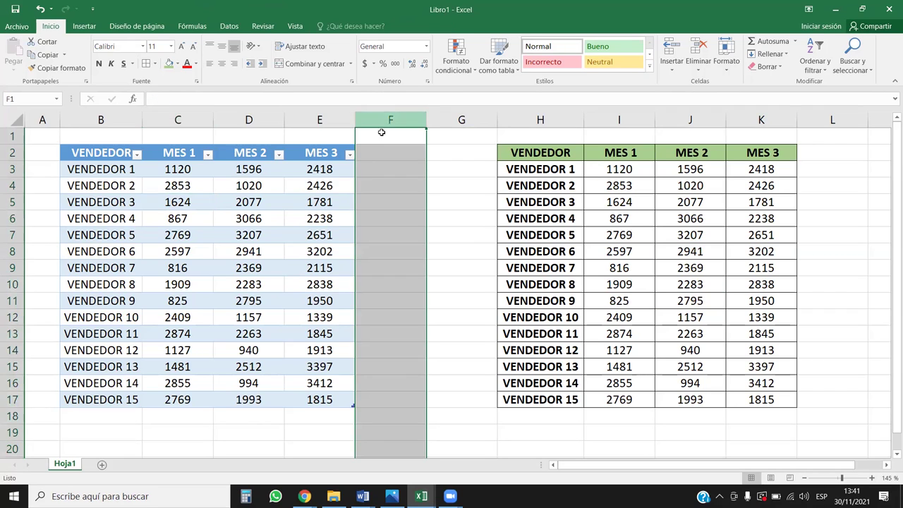
left_click(236, 279)
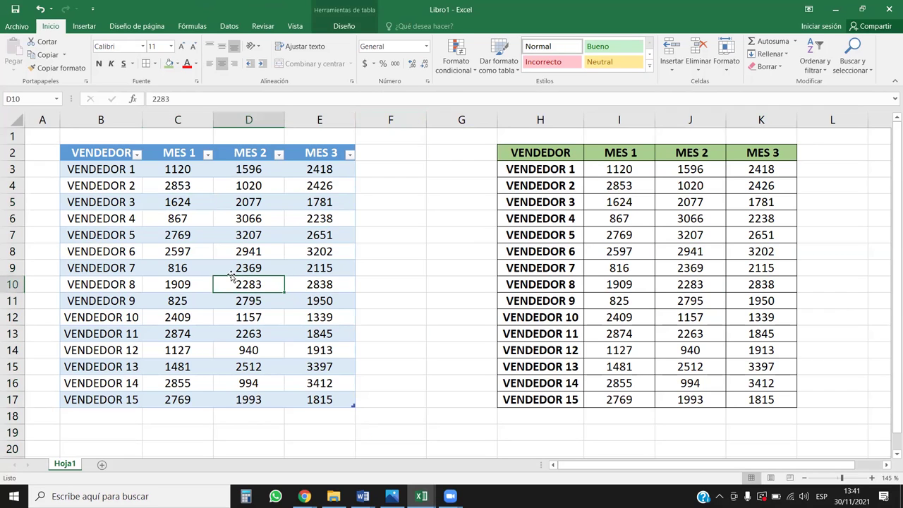
- Extend the Excel table with a new column by entering the header "Total" in cell F2
left_click(328, 152)
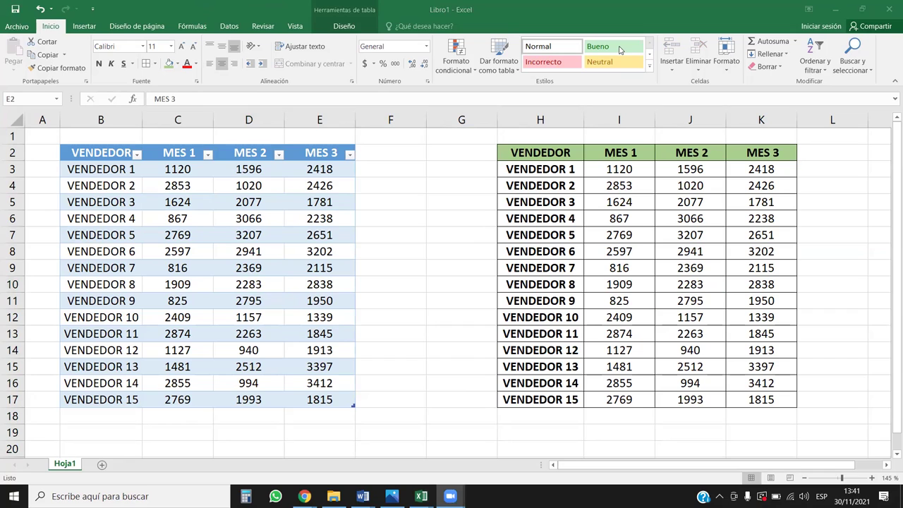
left_click(326, 155)
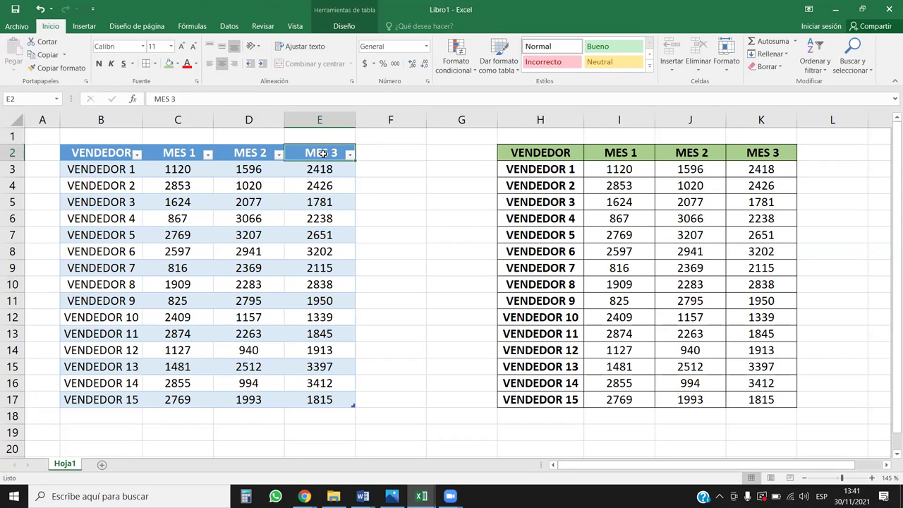
key("Right")
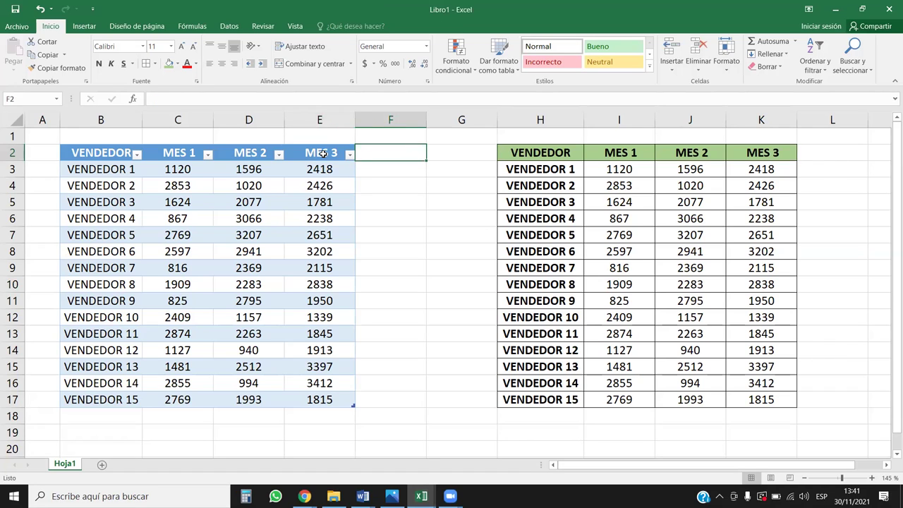
type("Total")
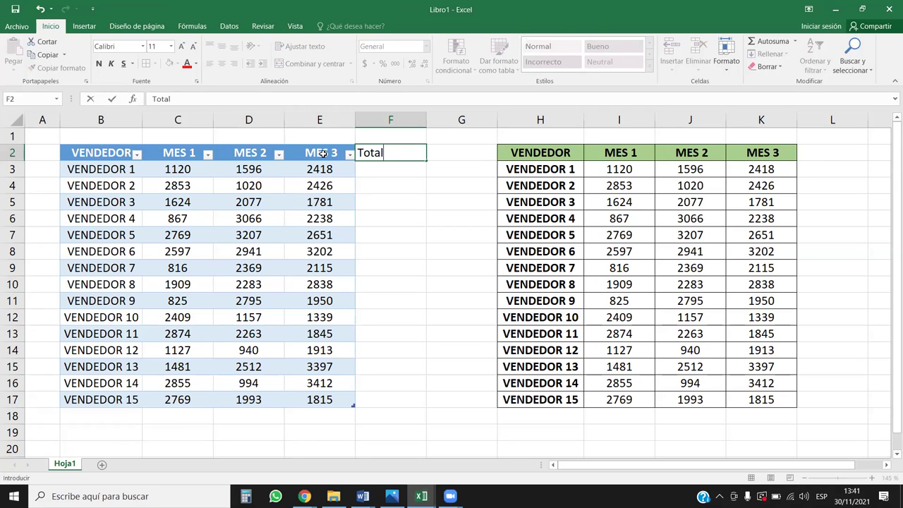
key("Return")
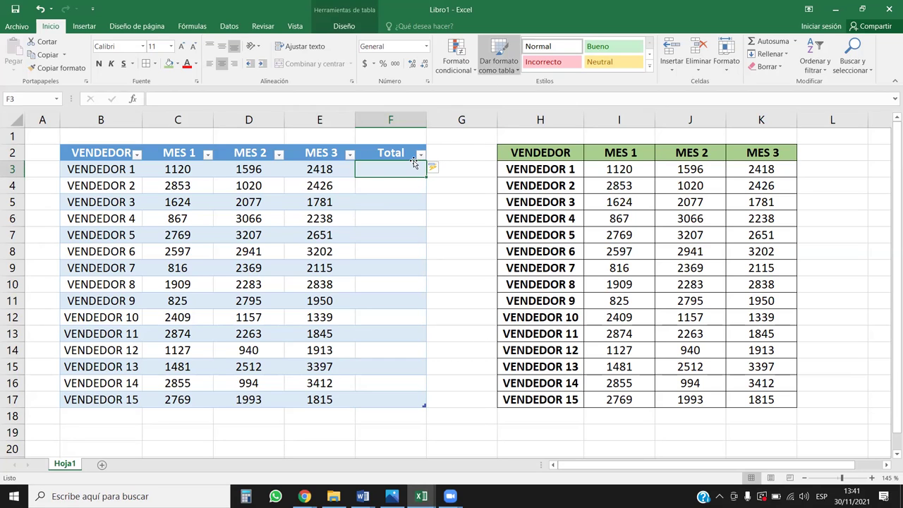
- Review the automatic table expansion options offered for the new Total column, leaving them unchanged
left_click(440, 172)
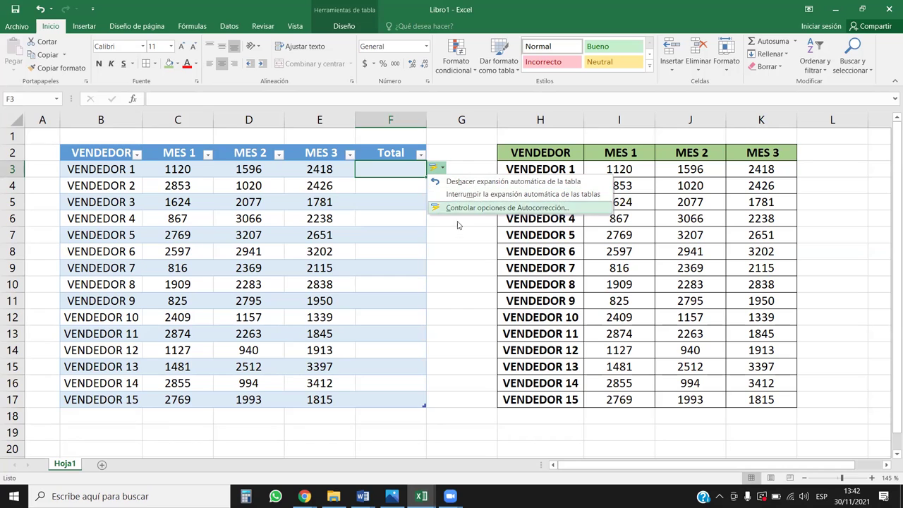
left_click(270, 158)
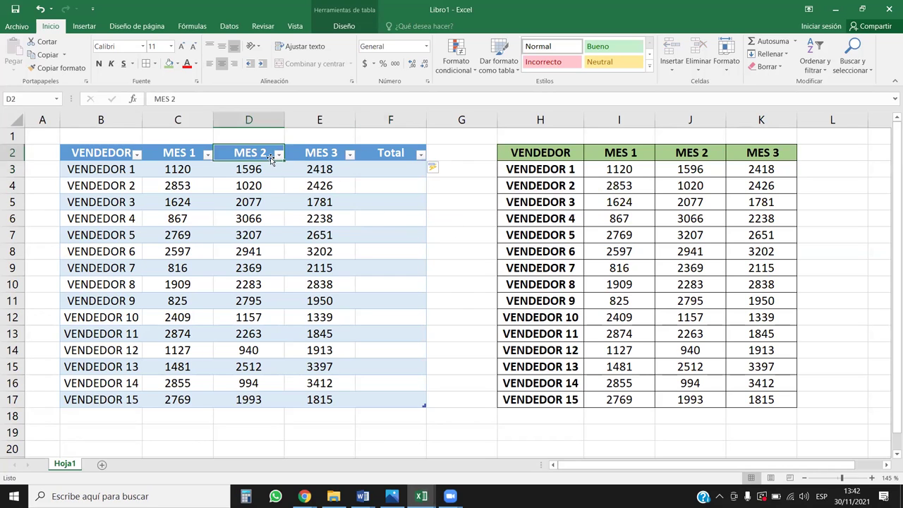
left_click(157, 164)
left_click(293, 257)
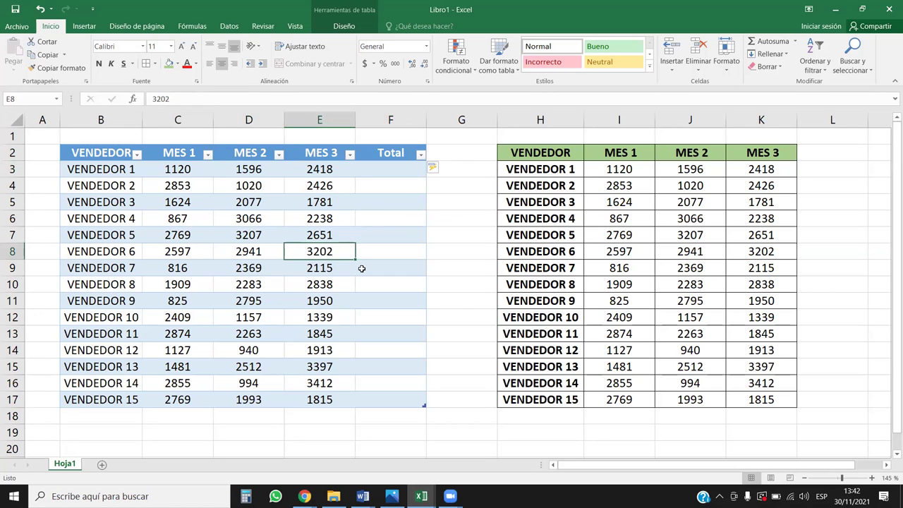
- Enter the header "Total" in cell L2, next to MES 3 of the manually formatted range
left_click(691, 203)
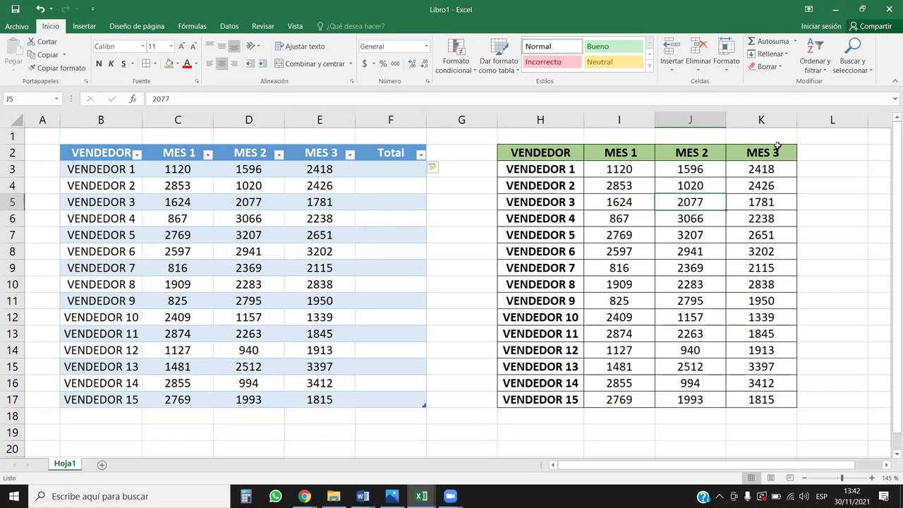
left_click(804, 148)
left_click(780, 147)
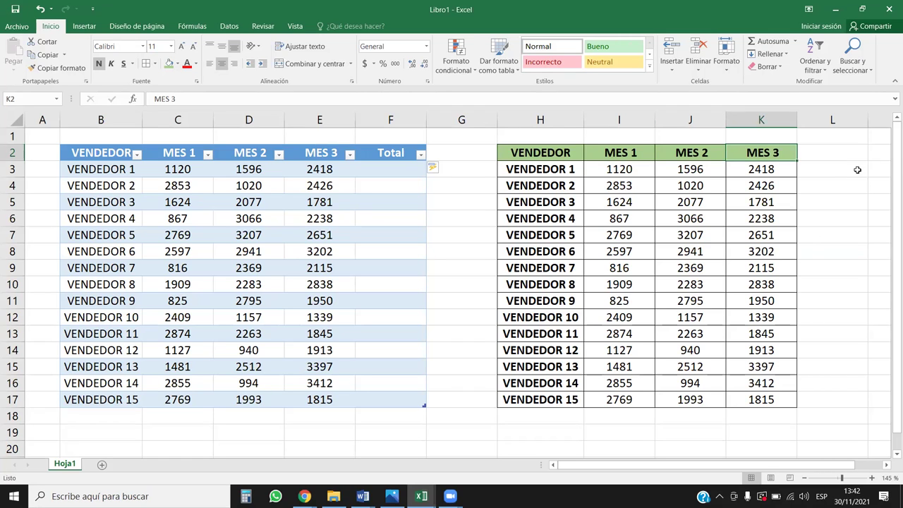
left_click(801, 154)
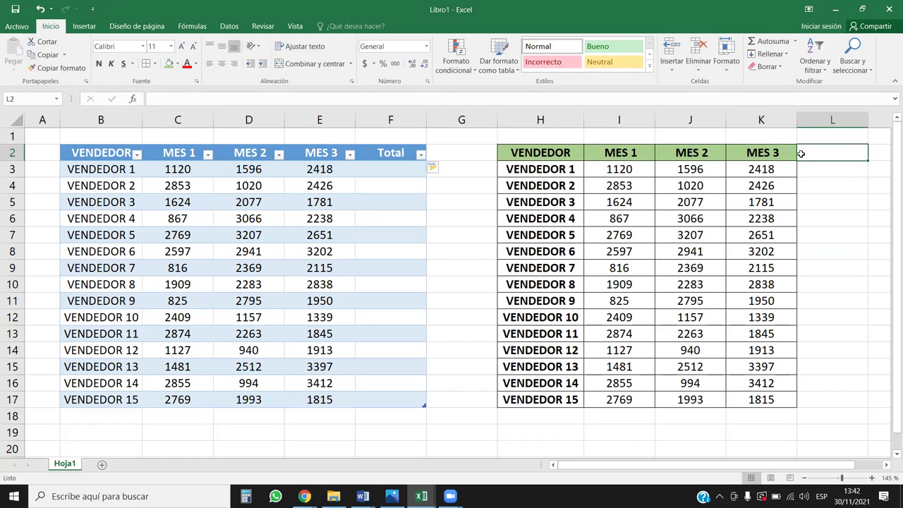
type("Total")
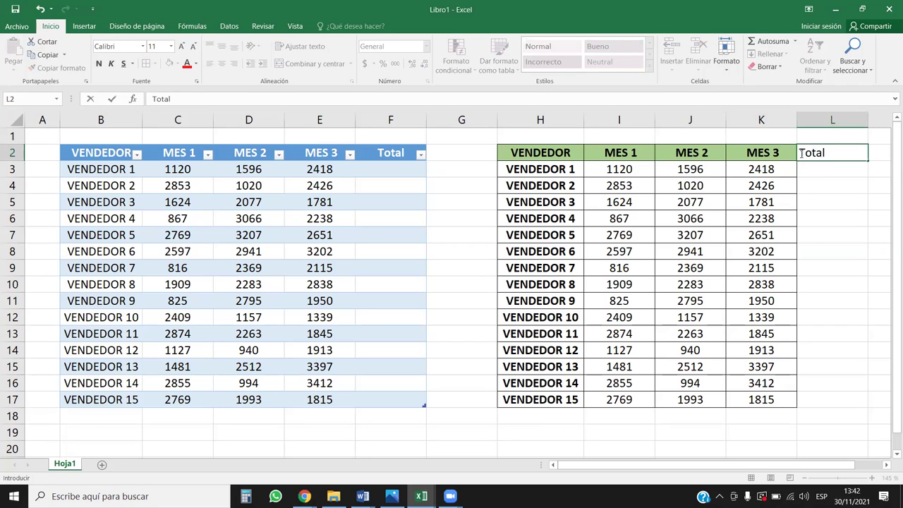
key("Return")
type("}")
key("BackSpace")
- Examine the Total header in L2 and the cells below it, comparing their formatting with the bordered column K
left_click(778, 316)
left_click(821, 280)
left_click_drag(824, 151, 834, 393)
left_click(810, 155)
left_click_drag(776, 155, 532, 444)
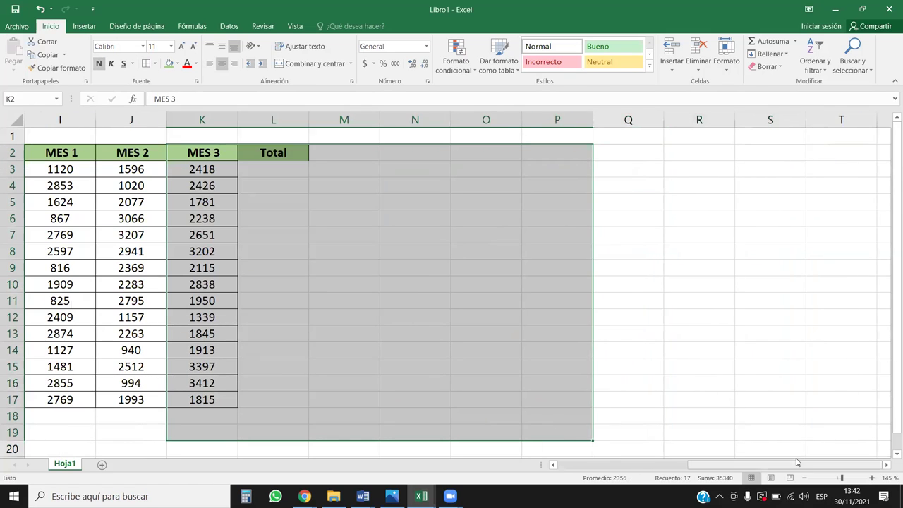
left_click_drag(783, 465, 653, 465)
left_click(676, 248)
left_click_drag(826, 164, 760, 400)
left_click(835, 179)
left_click(831, 152)
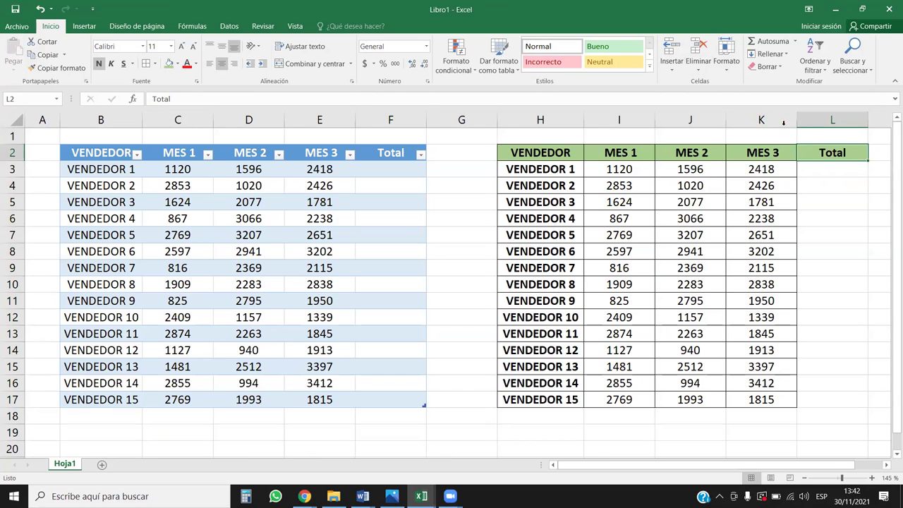
- Copy the formatting of the whole MES 3 column K onto column L with Format Painter
left_click(764, 121)
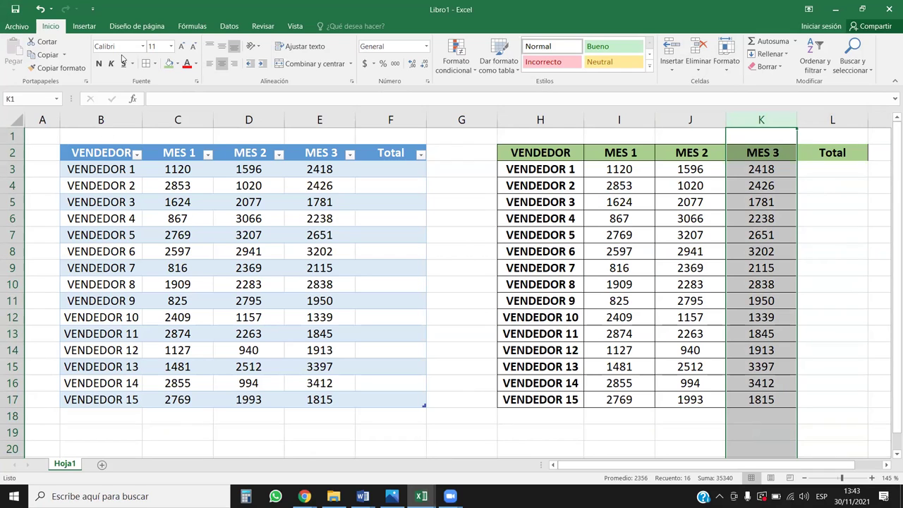
left_click(51, 70)
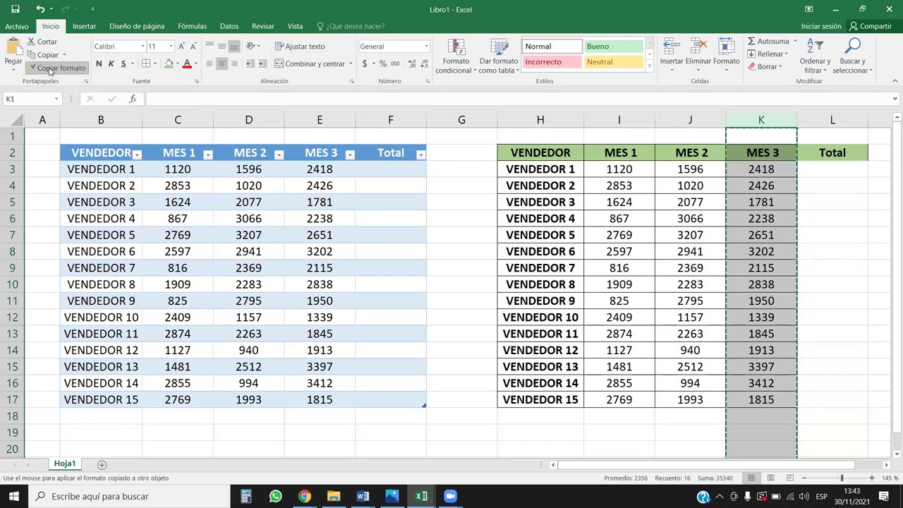
left_click(815, 119)
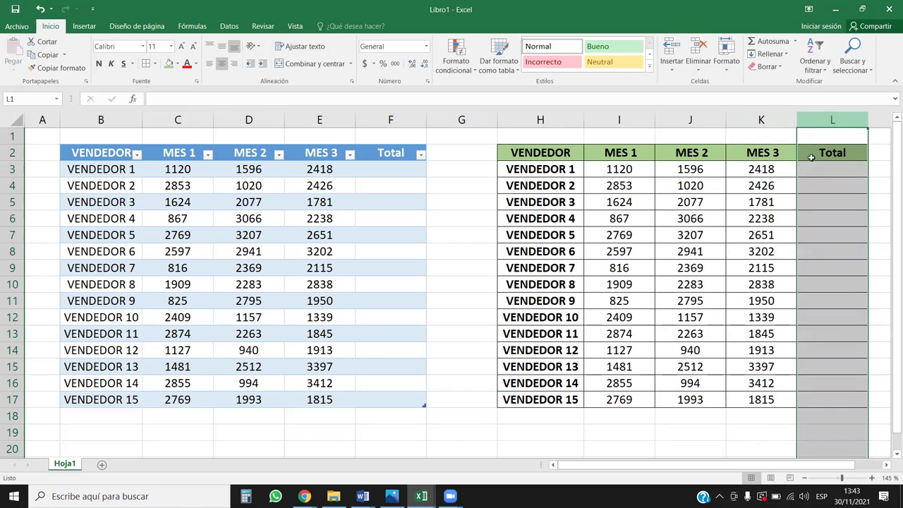
- Copy the formatting of the MES 3 cells K2:K17 onto the Total cells L2:L17 with Format Painter
left_click_drag(784, 155, 790, 407)
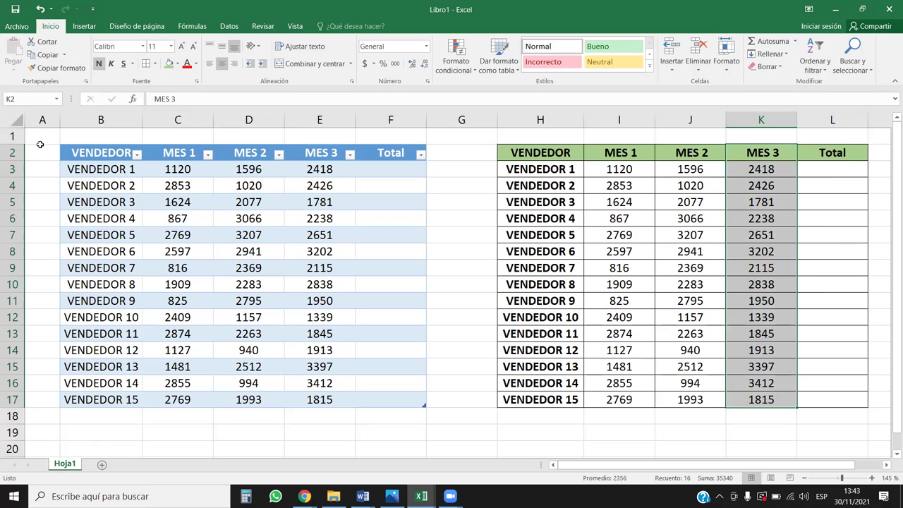
left_click(76, 70)
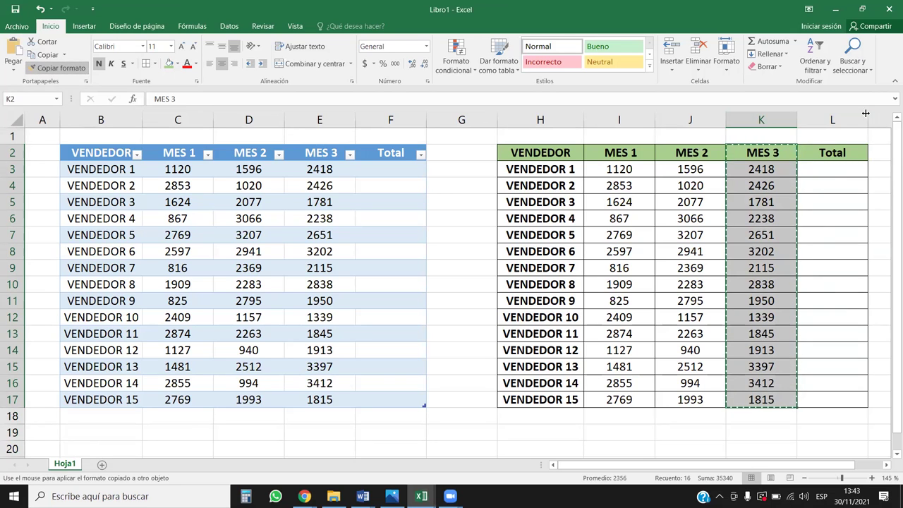
left_click(832, 152)
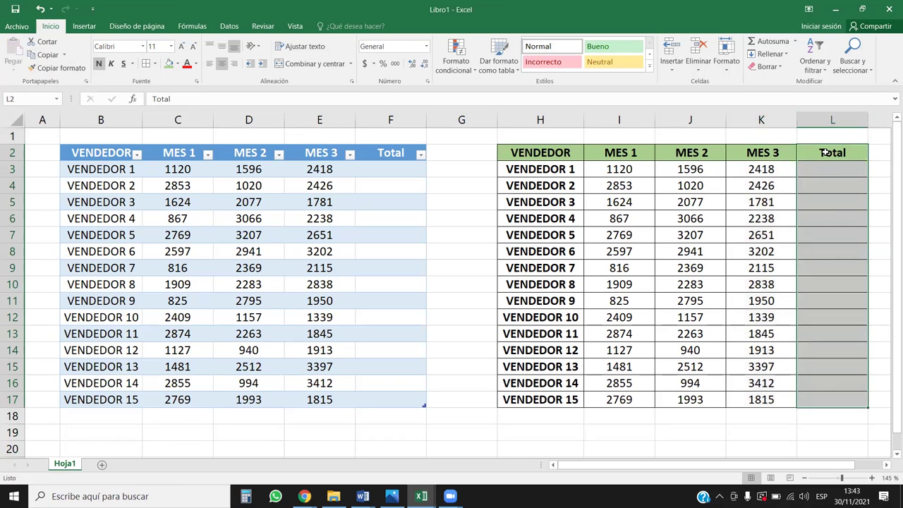
left_click(691, 187)
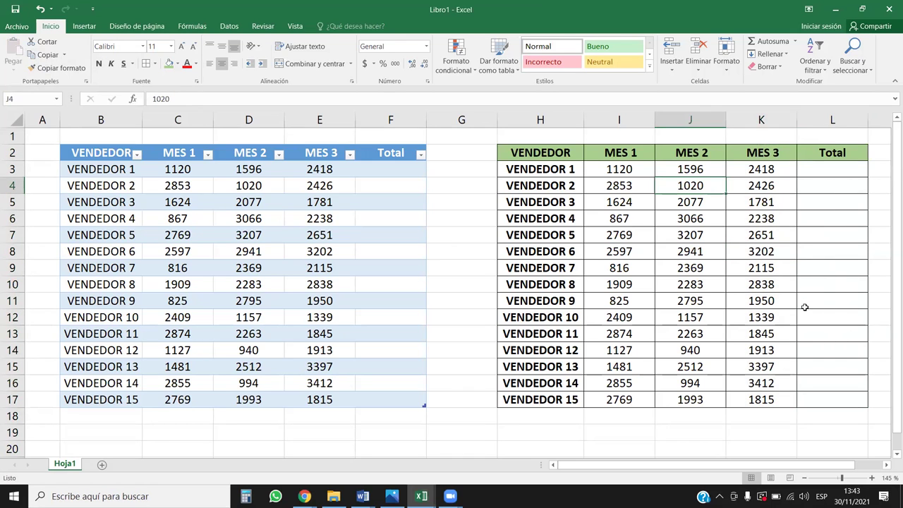
- Undo the formatting copied onto the Total column L of the manually formatted range
key("ctrl+z")
left_click(862, 280)
key("Escape")
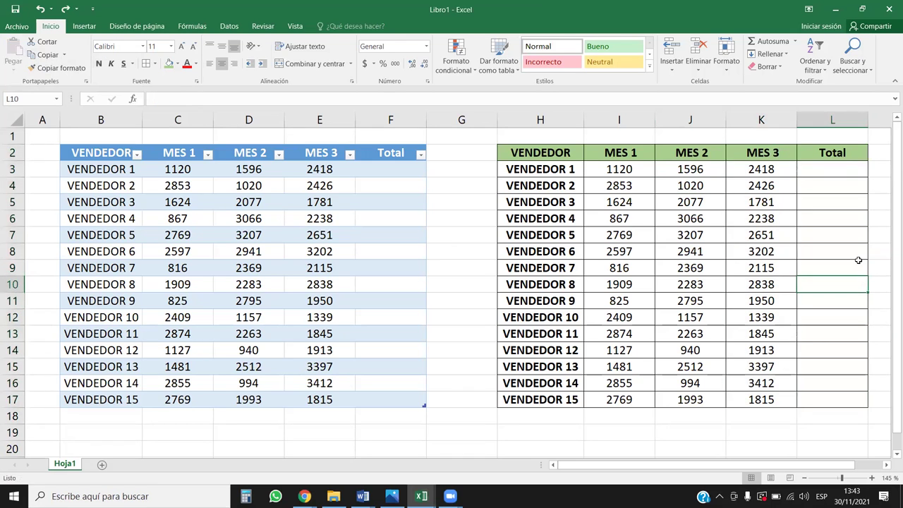
type("m")
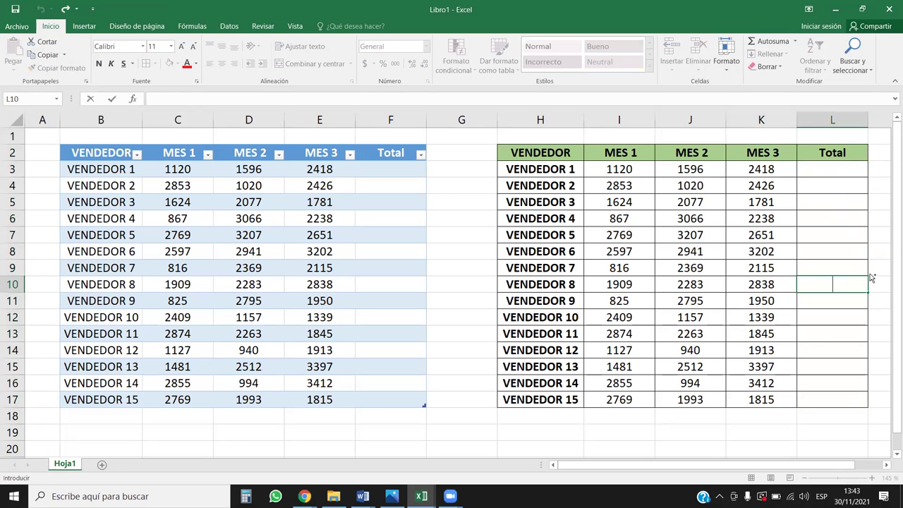
key("Escape")
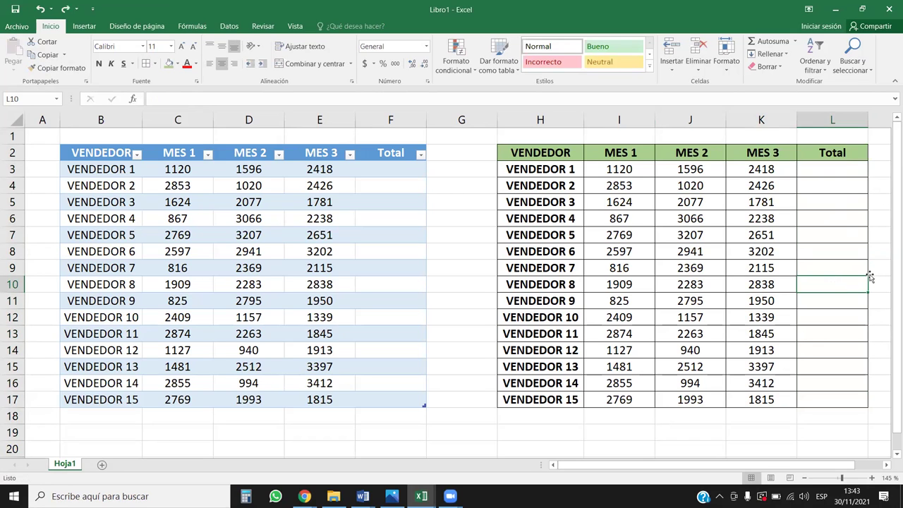
key("ctrl+z")
left_click(855, 287)
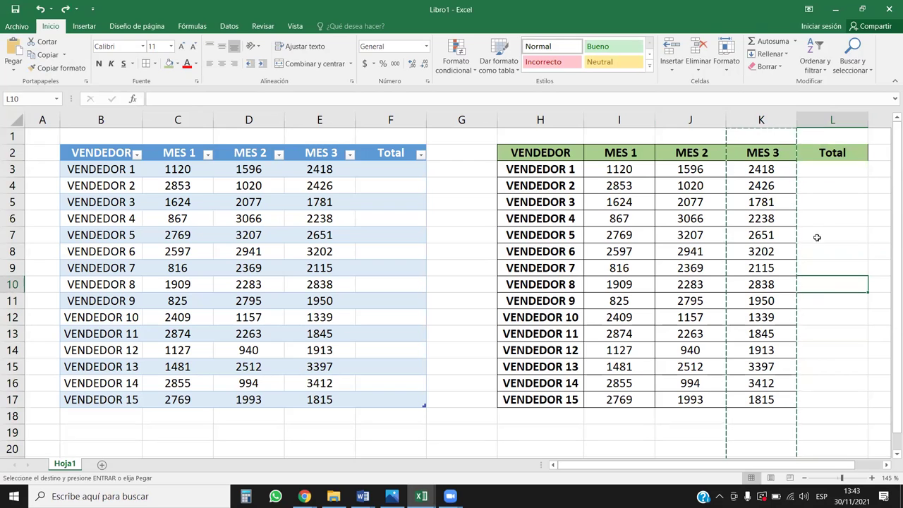
- Apply the formatting of the entire MES 3 column K to the entire column L with Format Painter
left_click(761, 120)
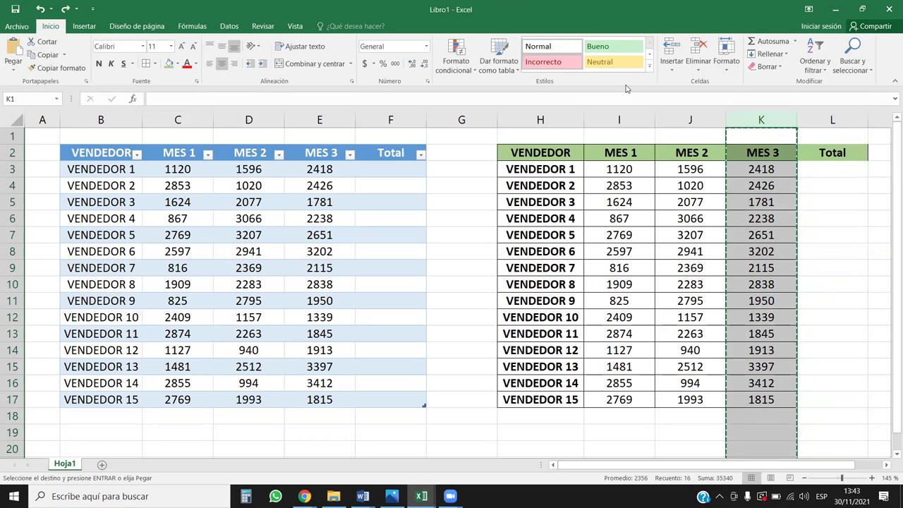
left_click(65, 70)
left_click(833, 121)
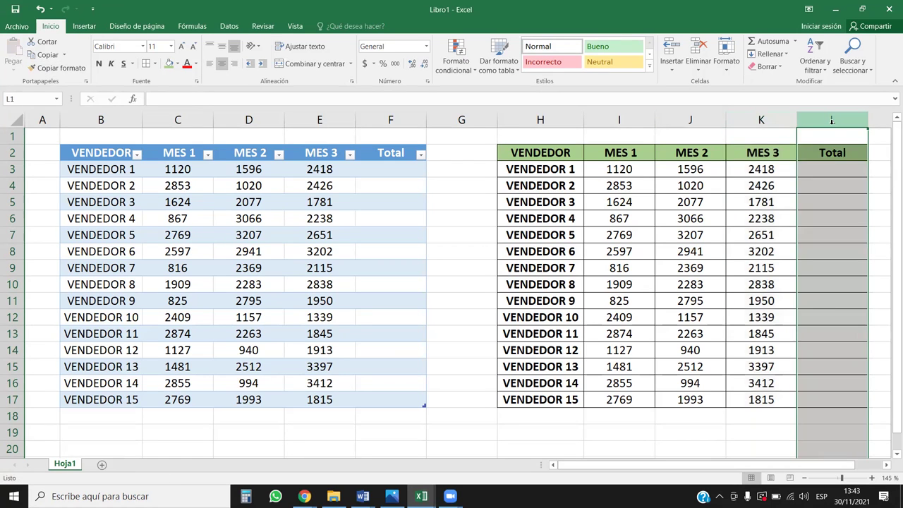
left_click(831, 300)
left_click_drag(765, 168, 830, 396)
left_click(484, 205)
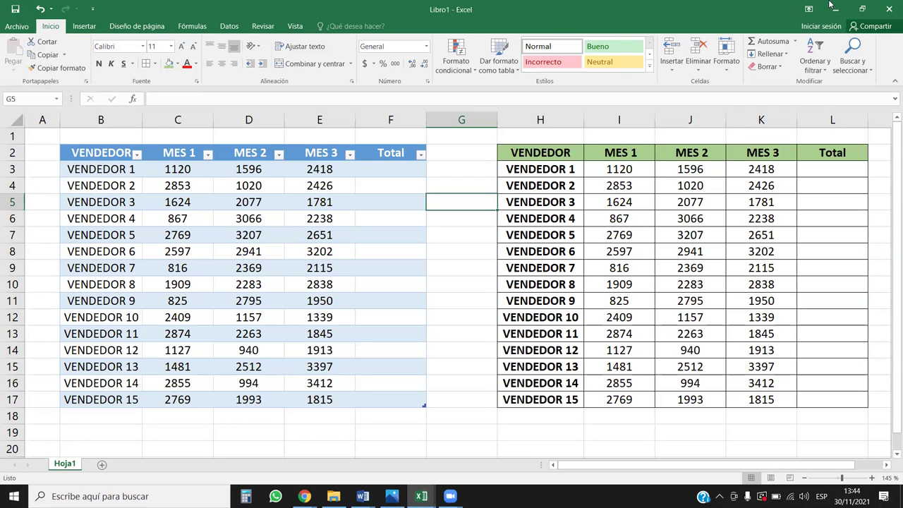
left_click(830, 5)
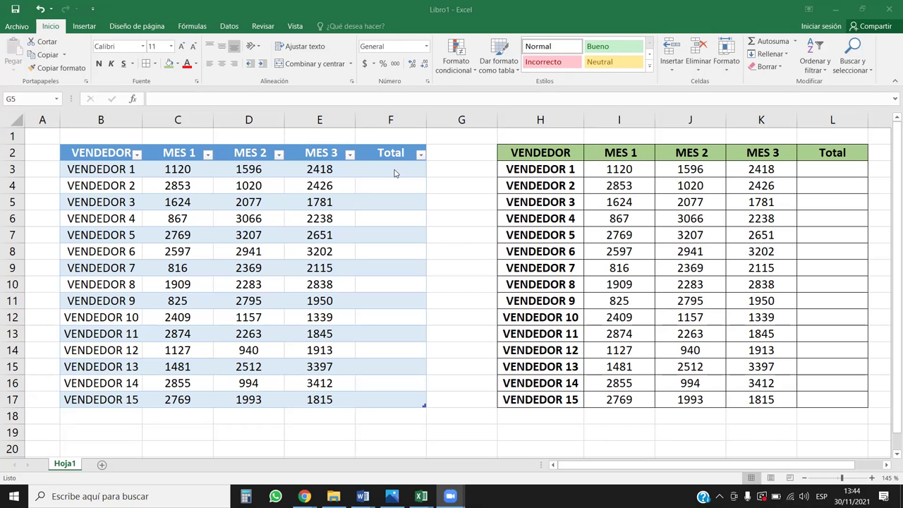
left_click(847, 171)
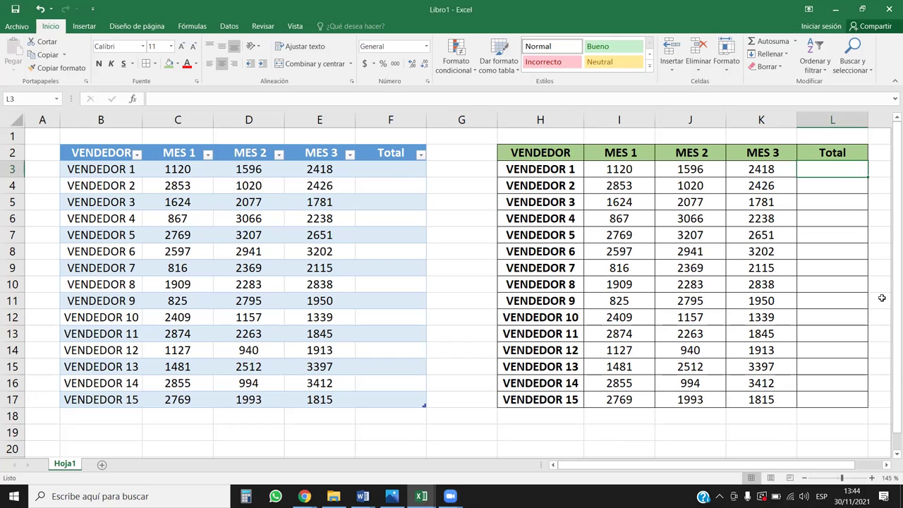
type("=")
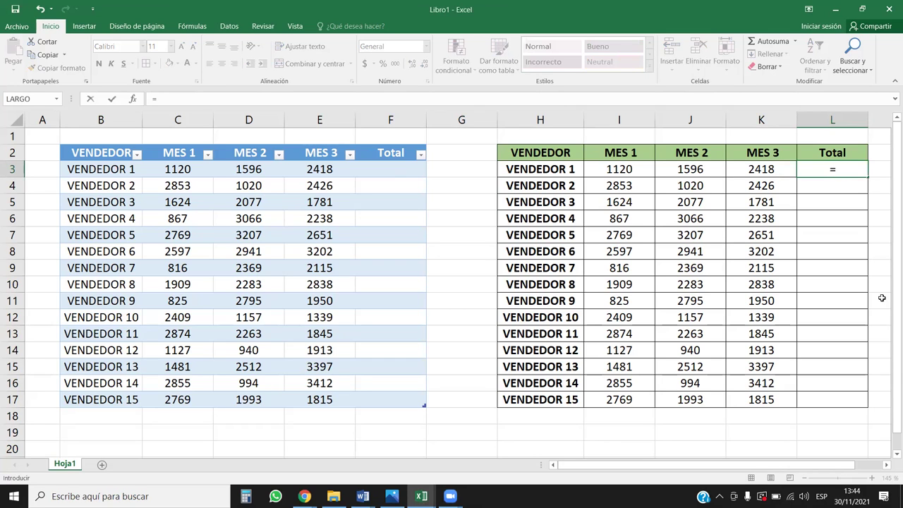
type("su")
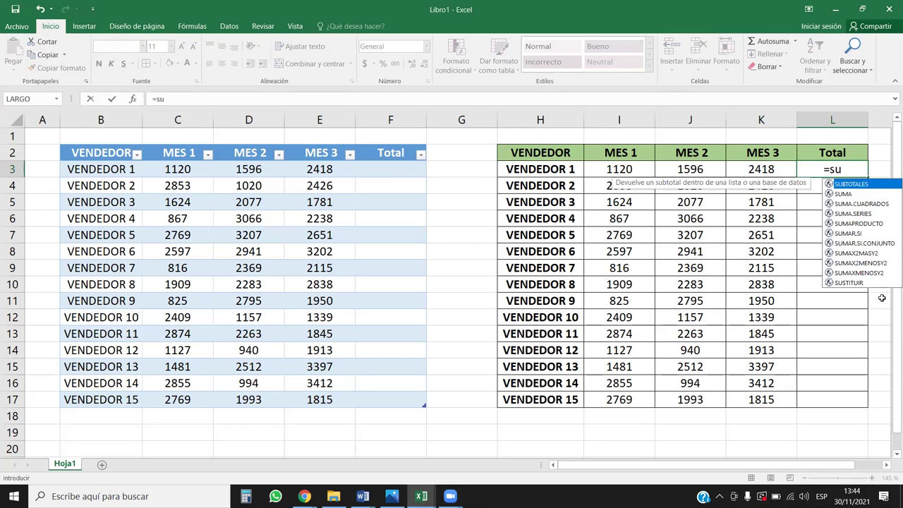
key("BackSpace")
key("BackSpace")
key("BackSpace")
left_click(799, 189)
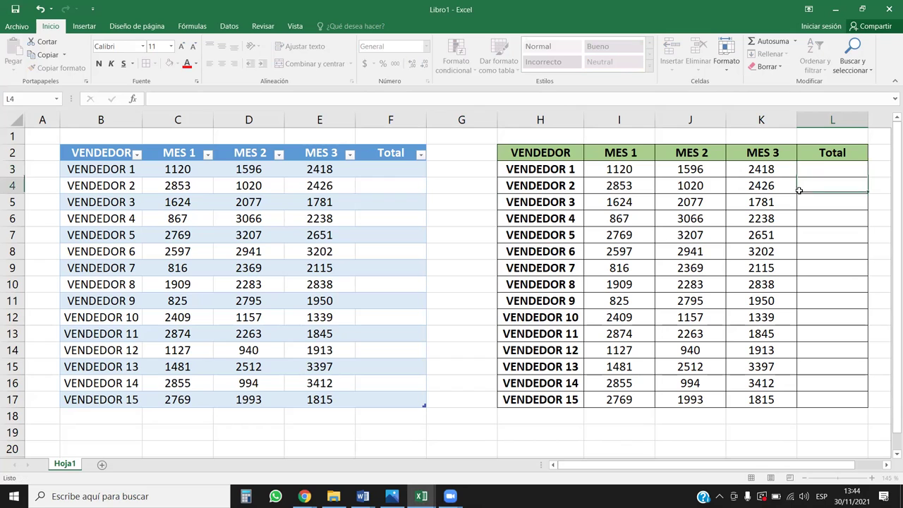
- Total the three months for VENDEDOR 1 in L3 with AutoSum, using =SUMA(I3:K3)
left_click(804, 173)
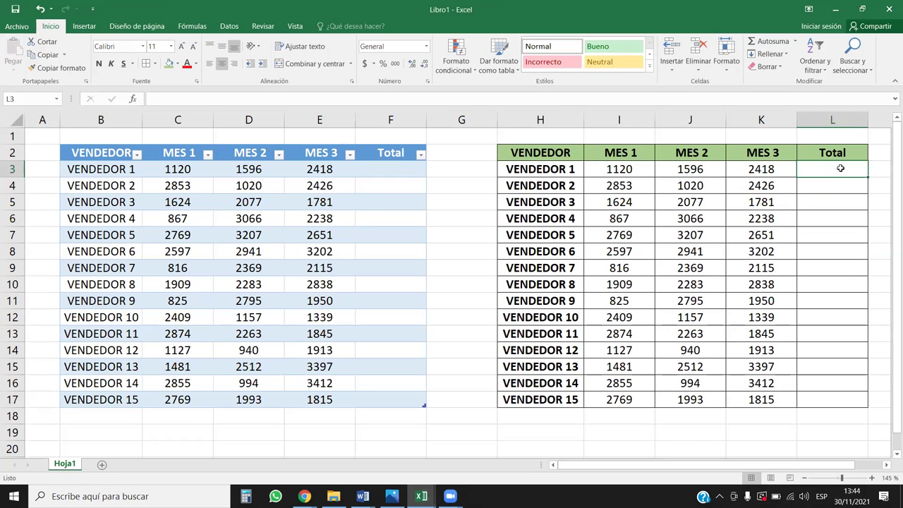
left_click(766, 41)
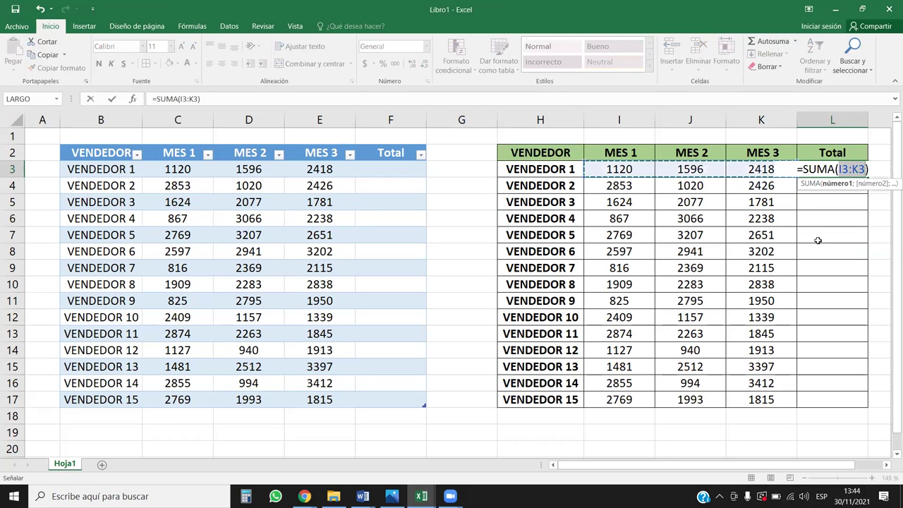
key("Return")
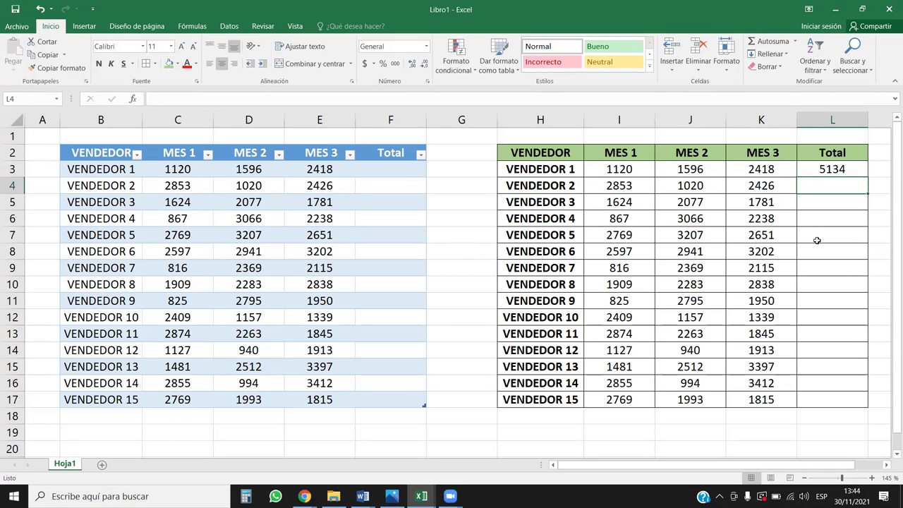
- Fill the blue table's Total column by entering an AutoSum of MES 1 to MES 3 in F3
left_click(401, 171)
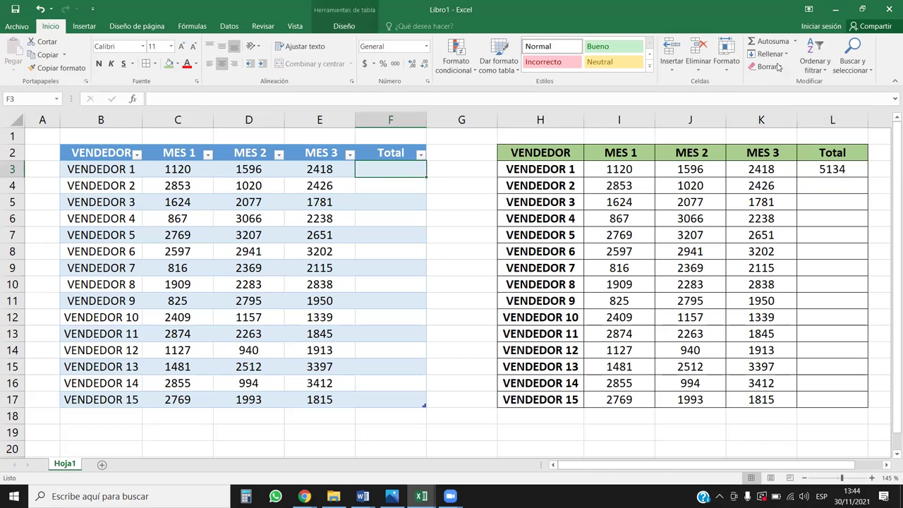
left_click(769, 42)
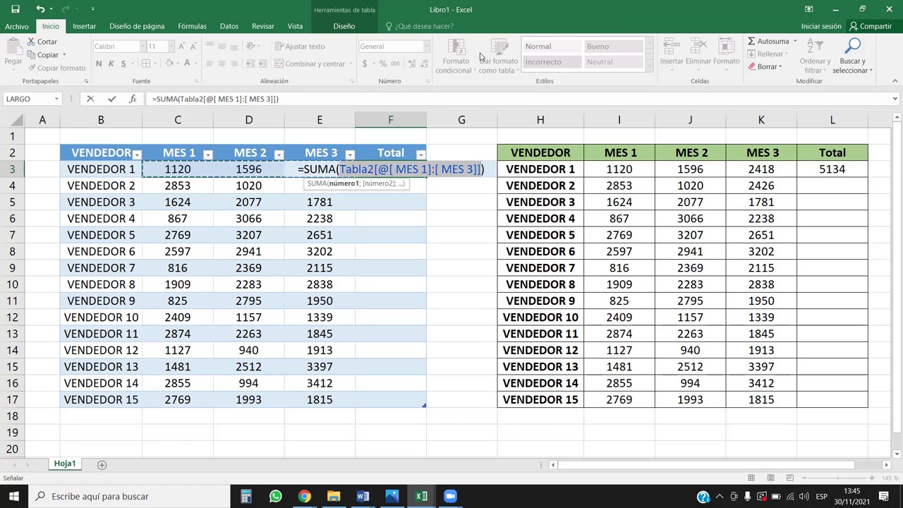
key("Return")
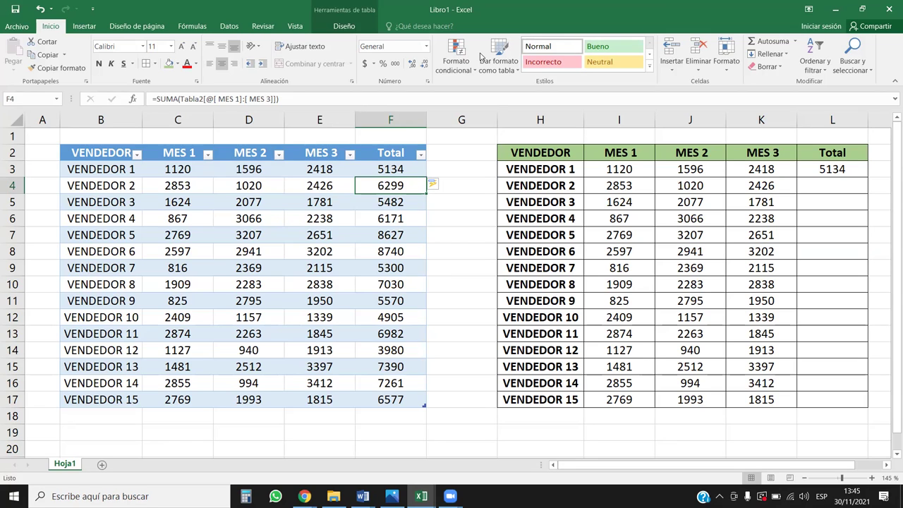
key("Up")
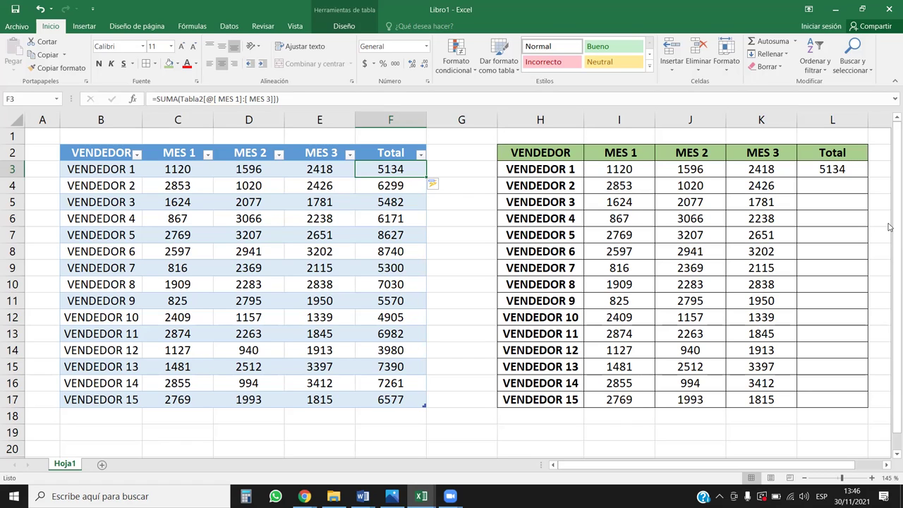
- Fill the L3 sum formula down to L17 in the manually formatted range
left_click(855, 169)
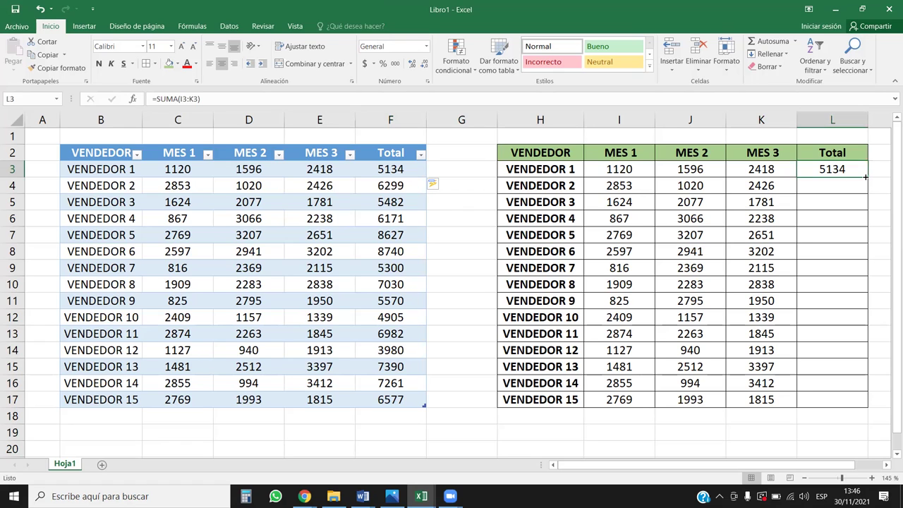
double_click(865, 177)
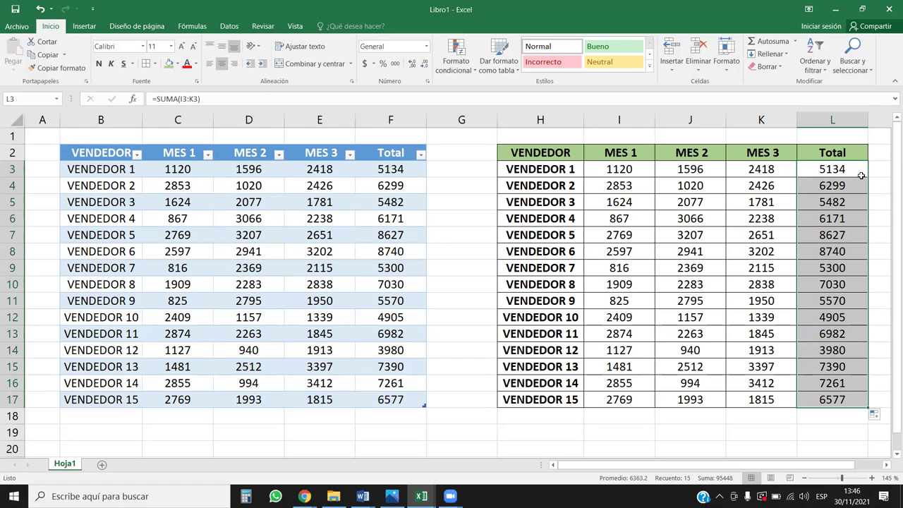
- Compare the Total formulas and values in F3:F17 of the table with those in L3:L17 of the formatted range
key("Left")
key("Left")
key("Left")
key("Left")
key("Left")
key("Left")
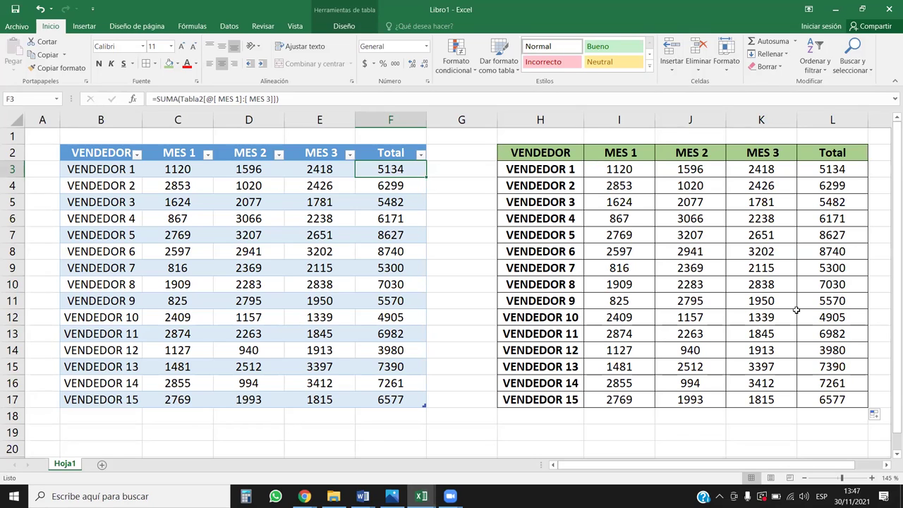
left_click_drag(411, 175, 416, 403)
left_click_drag(852, 169, 847, 400)
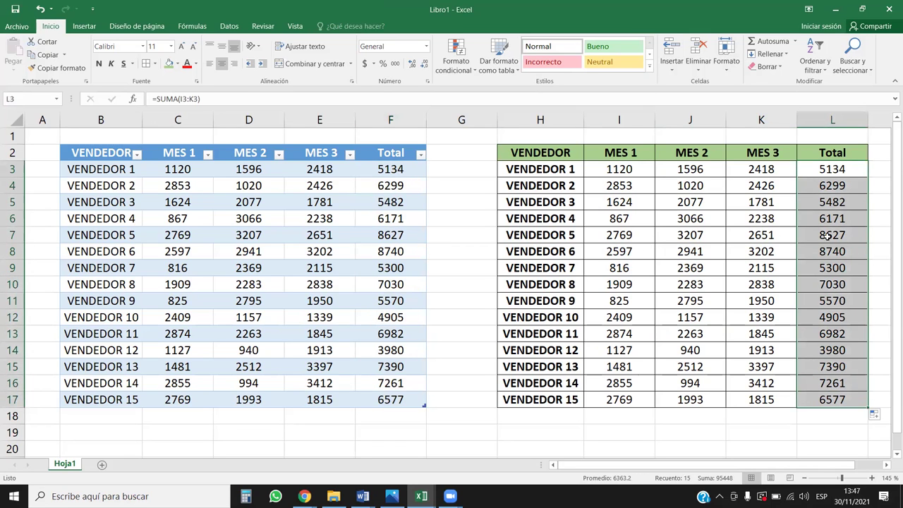
- Apply the dollar accounting format to the numeric cells C3:F17 and I3:L17
left_click_drag(339, 324, 423, 403)
left_click(369, 68)
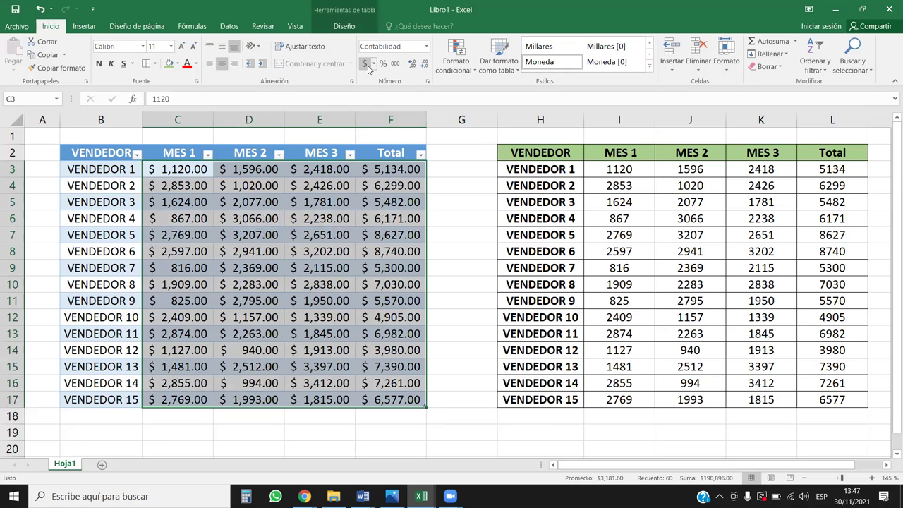
left_click(678, 217)
left_click_drag(633, 166, 843, 400)
left_click(365, 64)
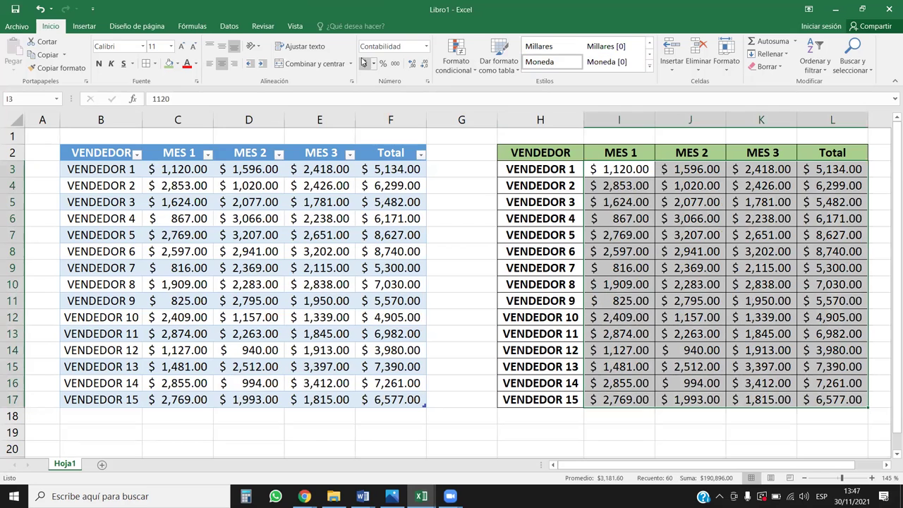
- Widen columns C through L slightly to a uniform width and set the sheet zoom to 130%
left_click_drag(206, 127, 835, 125)
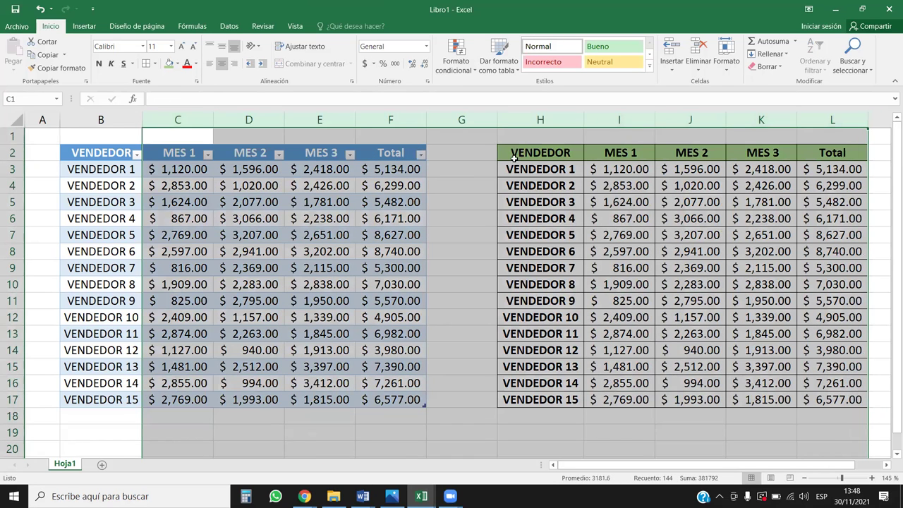
left_click_drag(211, 117, 220, 117)
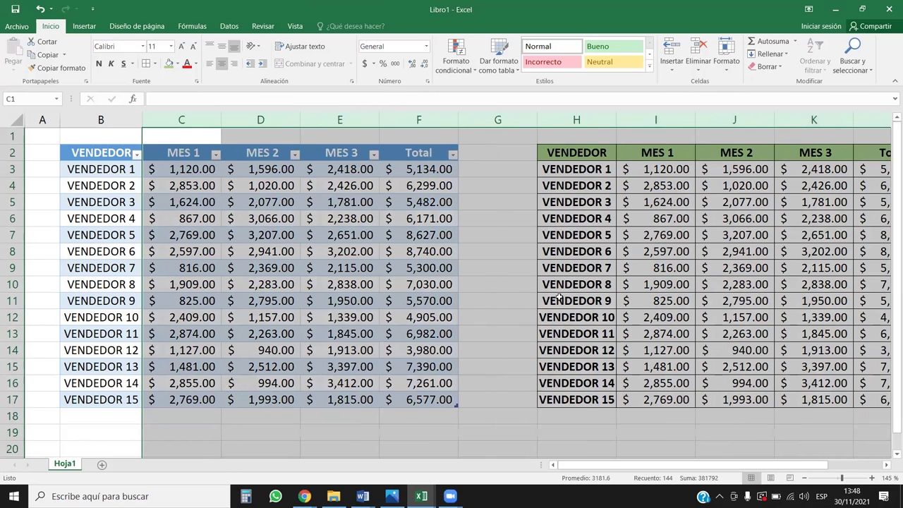
scroll(551, 274, "down", 1, "ctrl")
left_click(756, 396)
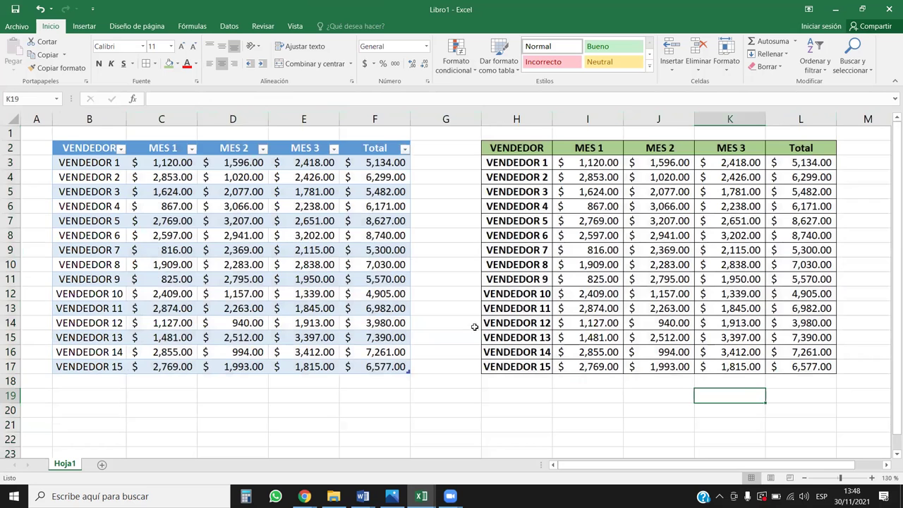
- Compare the numeric blocks of both ranges and review the sort and filter options on the blue table's VENDEDOR header
left_click_drag(167, 158, 395, 356)
left_click_drag(589, 161, 807, 356)
left_click(258, 239)
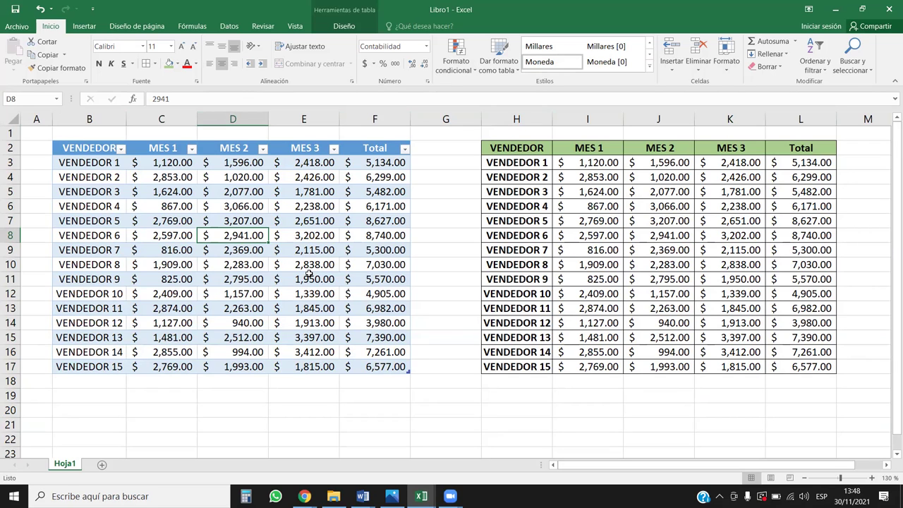
left_click(122, 149)
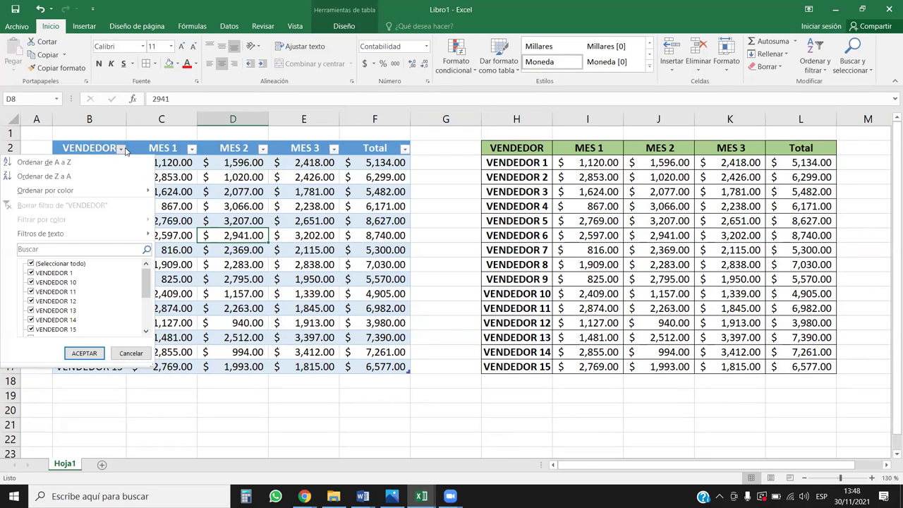
left_click(84, 352)
left_click_drag(105, 143, 405, 147)
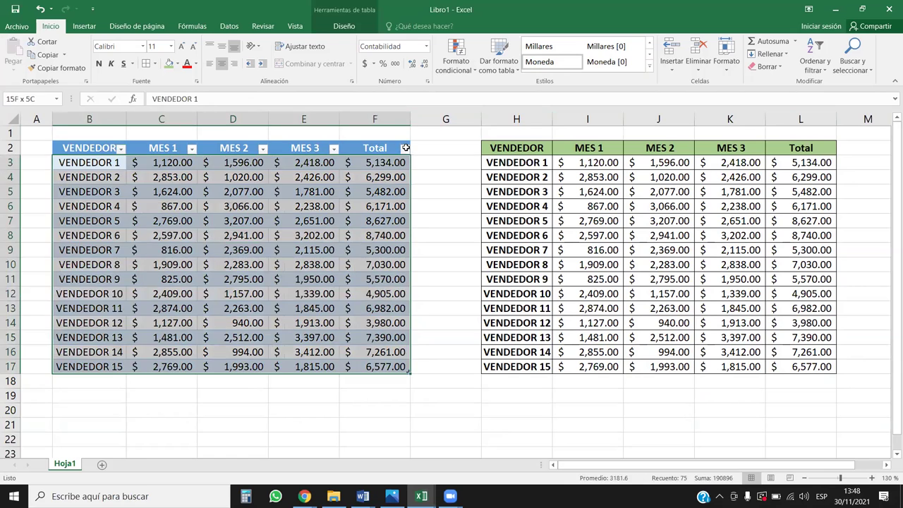
- Toggle the filter buttons on the blue table's header row off and on several times
left_click(82, 161)
left_click_drag(84, 151, 388, 158)
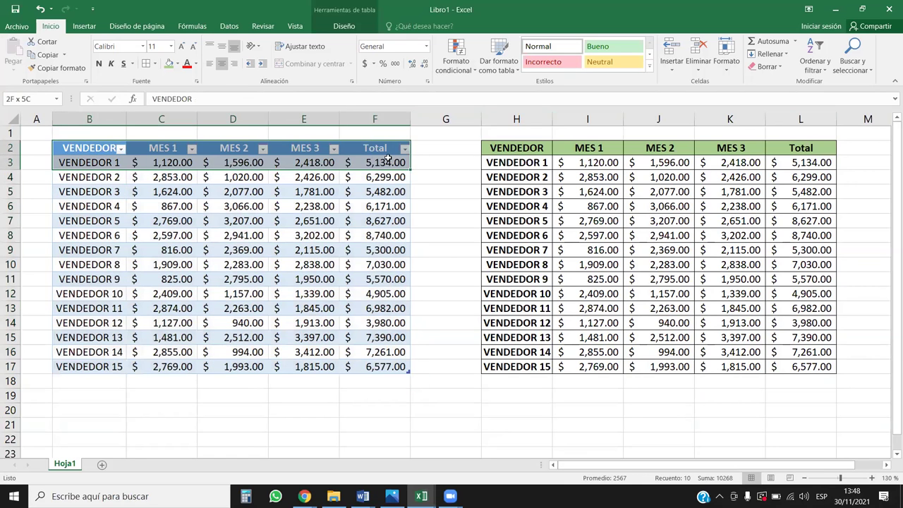
left_click(366, 264)
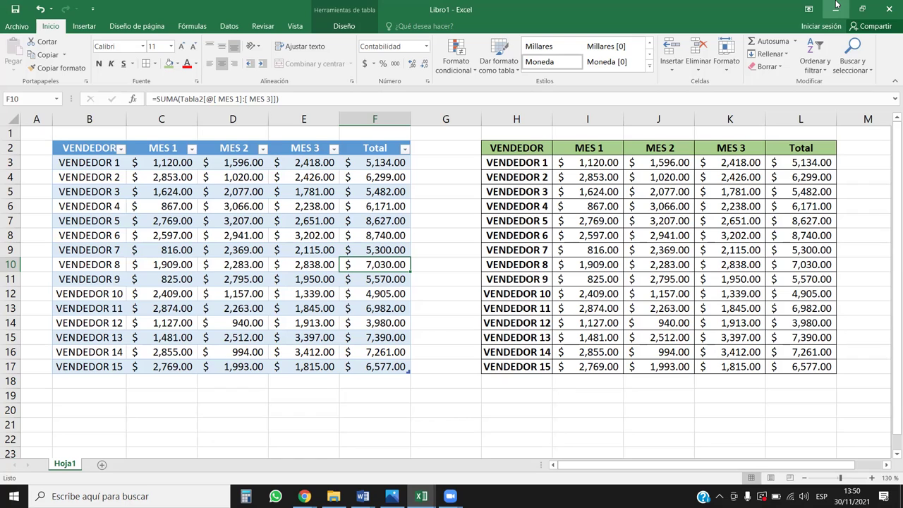
left_click(816, 75)
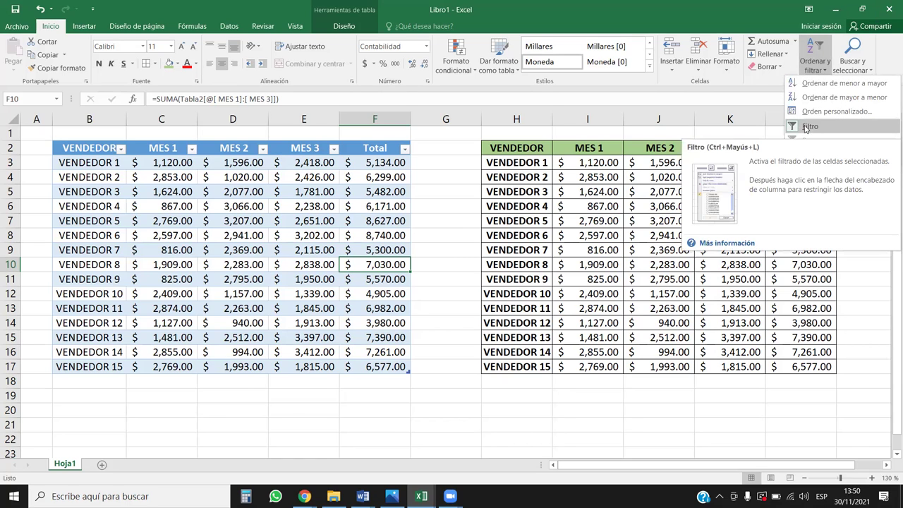
left_click(805, 127)
left_click(815, 62)
left_click(805, 126)
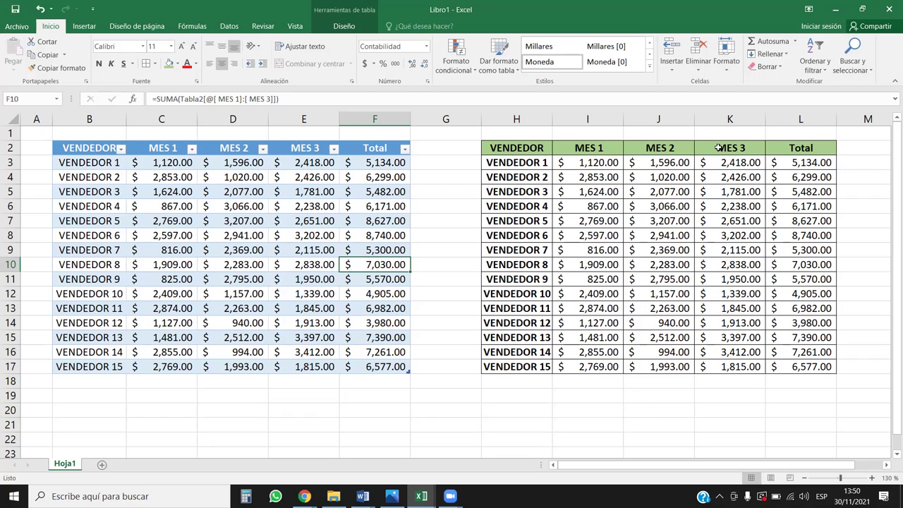
left_click(280, 226)
left_click(260, 210)
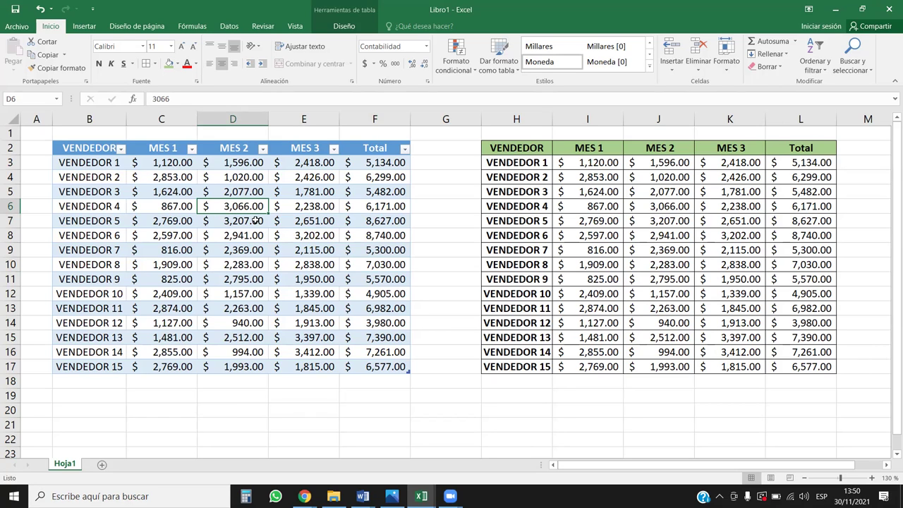
key("ctrl+shift+l")
key("ctrl+shift+l")
key("ctrl+shift+l")
key("ctrl+shift+l")
key("ctrl+shift+l")
key("ctrl+shift+l")
key("ctrl+shift+l")
key("ctrl+shift+l")
key("ctrl+shift+l")
key("ctrl+shift+l")
- Toggle filter buttons on and off for the header row of the manually formatted range
left_click(678, 296)
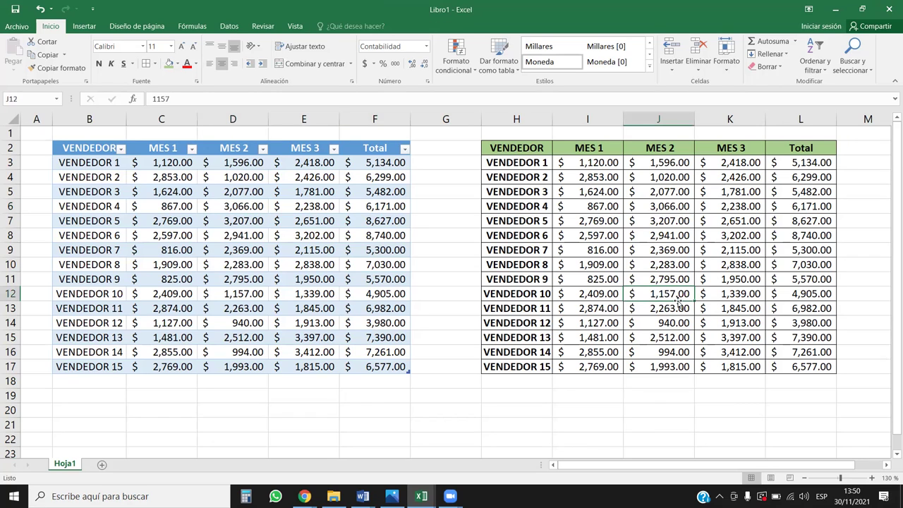
key("ctrl+shift+l")
key("ctrl+shift+l")
key("ctrl+shift+l")
key("ctrl+shift+l")
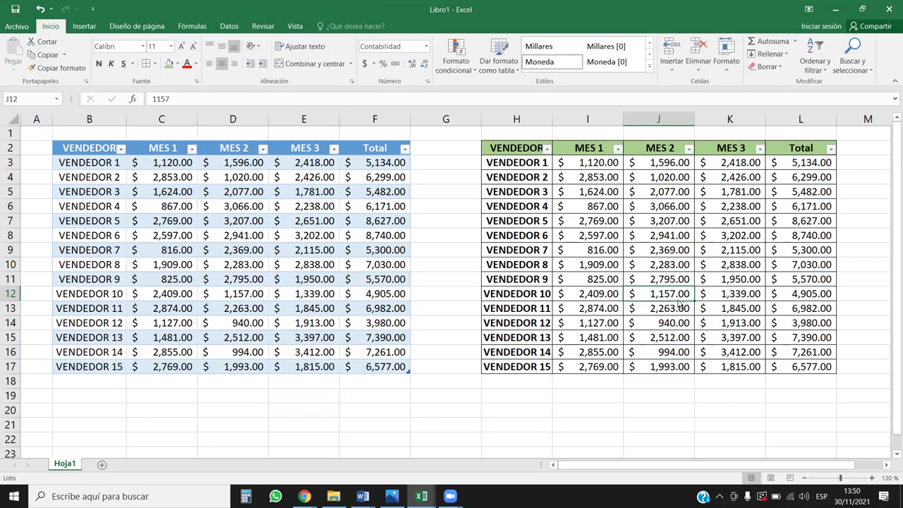
key("ctrl+shift+l")
key("ctrl+shift+l")
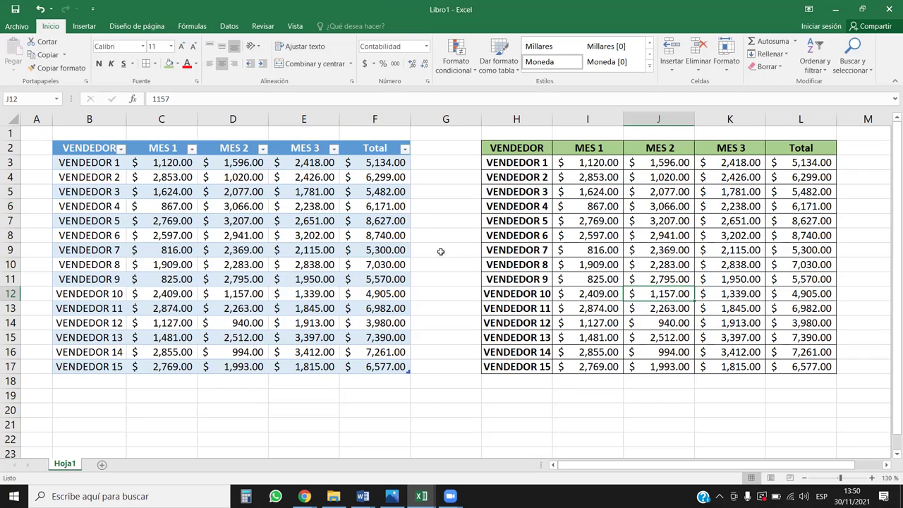
- Label H18 as TOTAL, sum the MES 1 column in I18 with Autosum, and fill the formula across to L18
left_click(253, 213)
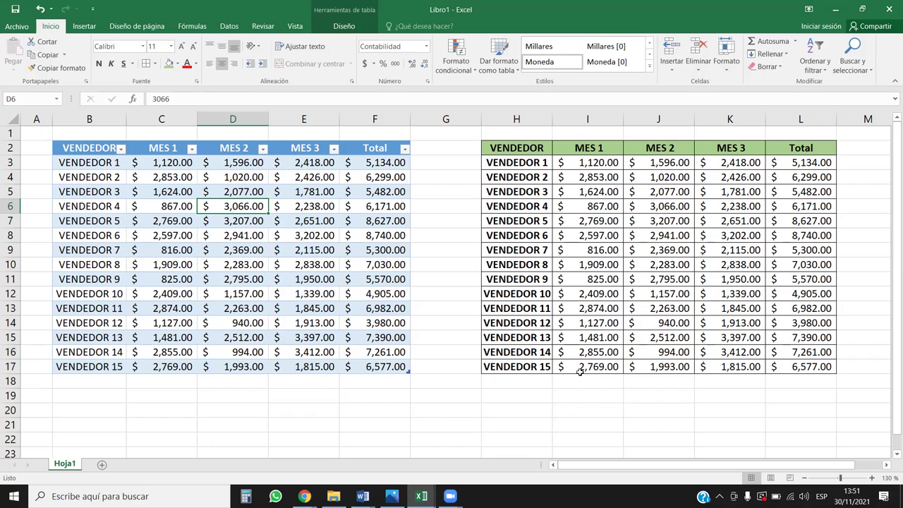
left_click(536, 384)
double_click(534, 384)
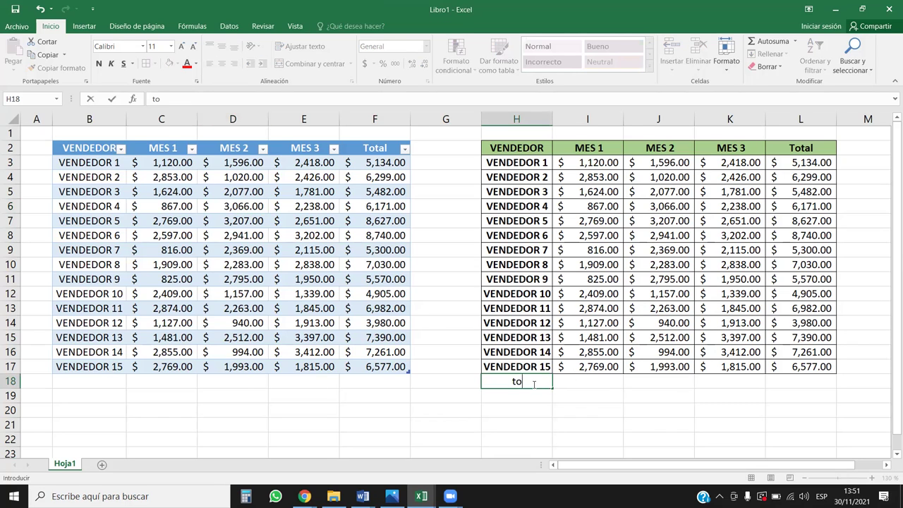
type("TAL")
key("Tab")
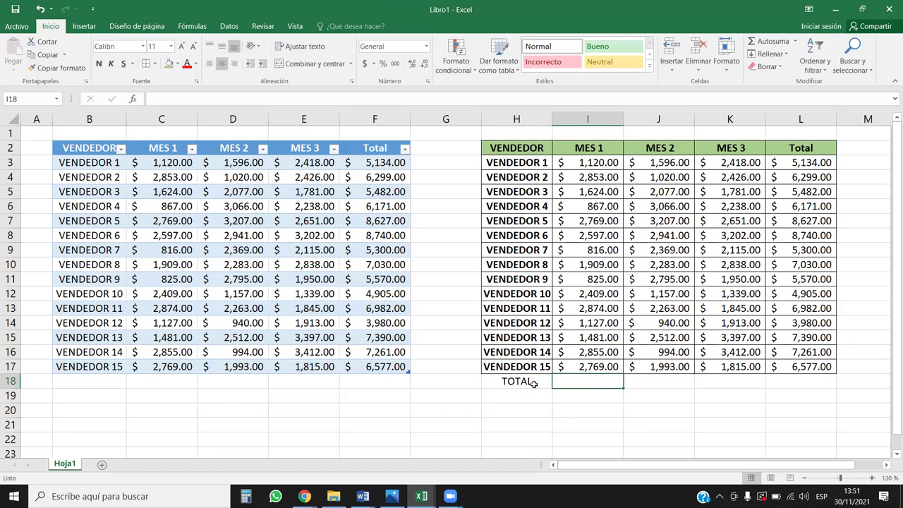
left_click(768, 42)
key("Return")
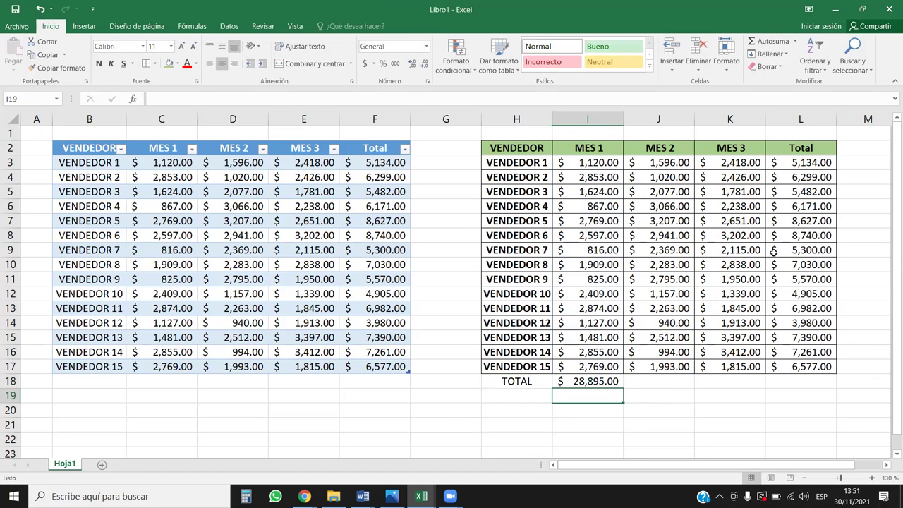
left_click(605, 385)
left_click_drag(619, 390, 833, 384)
- Add cell borders and bold formatting to the total row H18:L18
left_click_drag(520, 384, 819, 382)
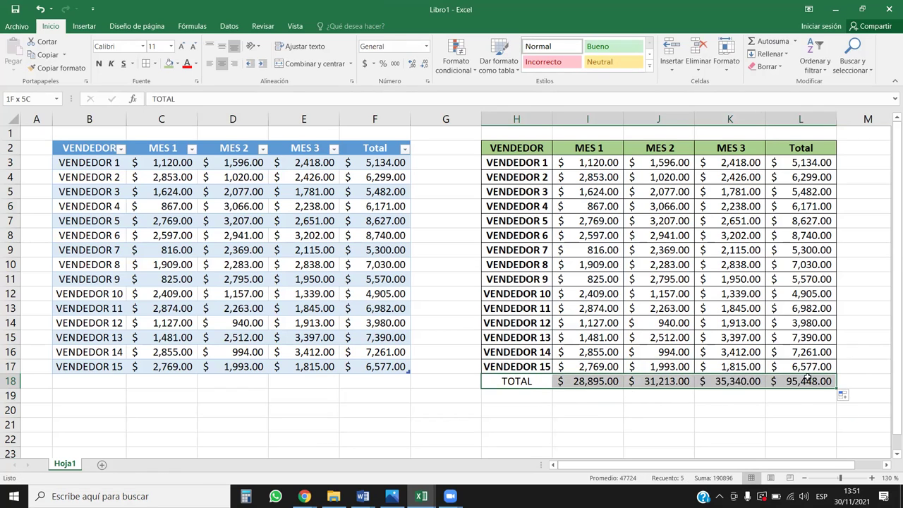
left_click(145, 64)
left_click(713, 393)
left_click(569, 402)
left_click_drag(526, 379, 831, 377)
left_click(101, 63)
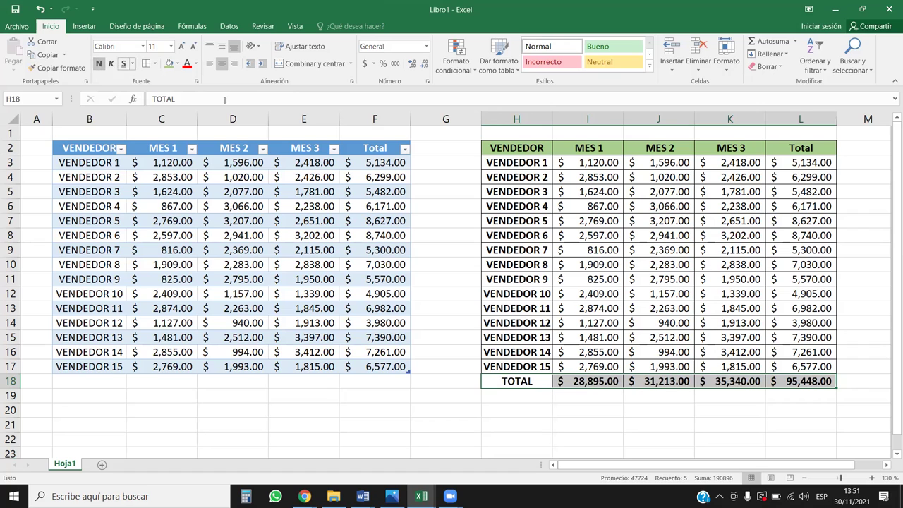
- Bold the cells L3:L19 in the formatted range's Total column
left_click_drag(815, 162, 818, 395)
left_click(101, 63)
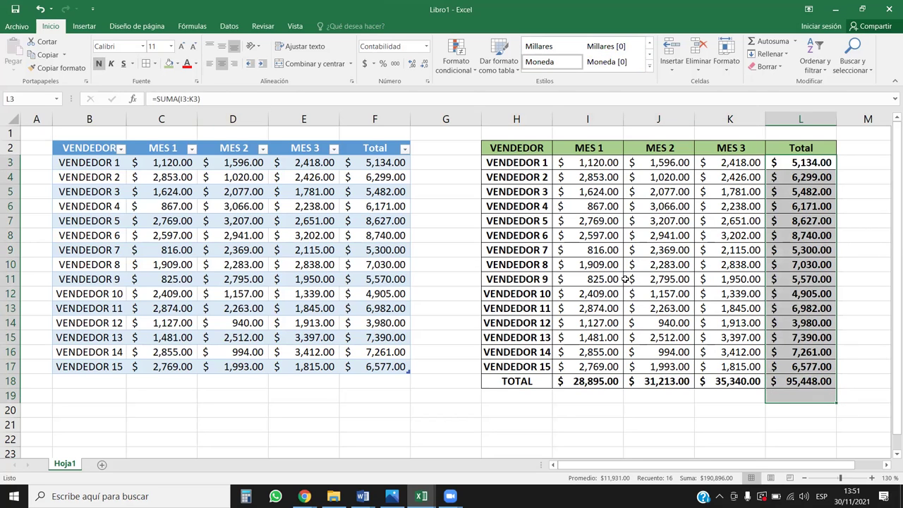
left_click(621, 279)
left_click(677, 412)
- Review the vendor names, monthly amounts, Total column and total row of the manually formatted range
left_click_drag(596, 164, 735, 354)
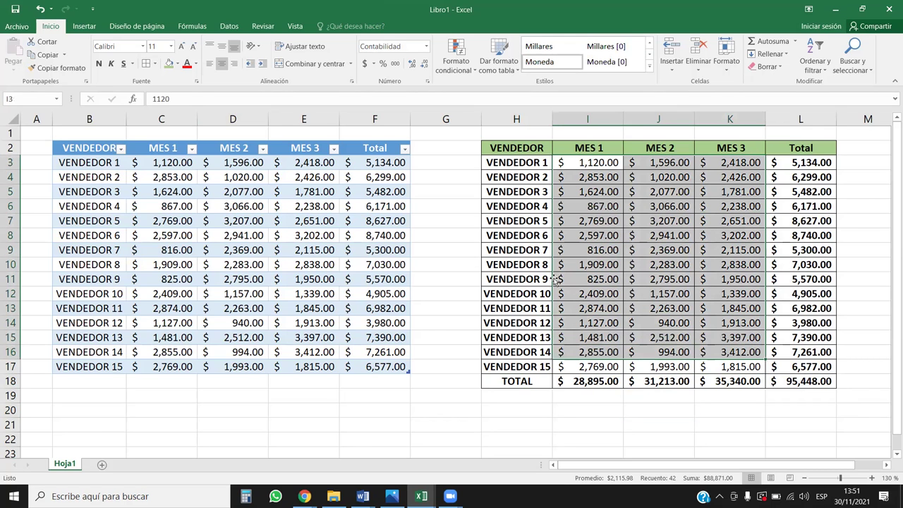
left_click_drag(520, 163, 520, 309)
left_click_drag(584, 161, 737, 206)
left_click_drag(798, 166, 822, 337)
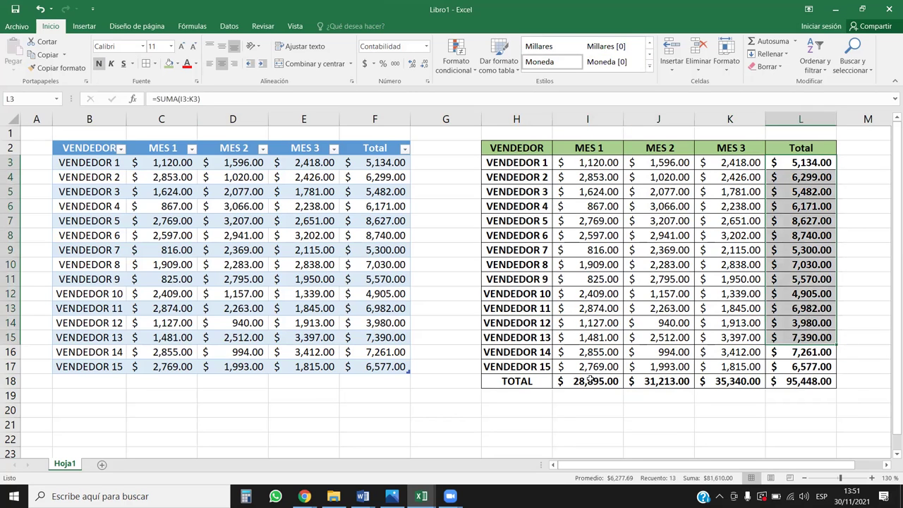
left_click_drag(587, 381, 801, 381)
left_click(587, 282)
left_click(206, 191)
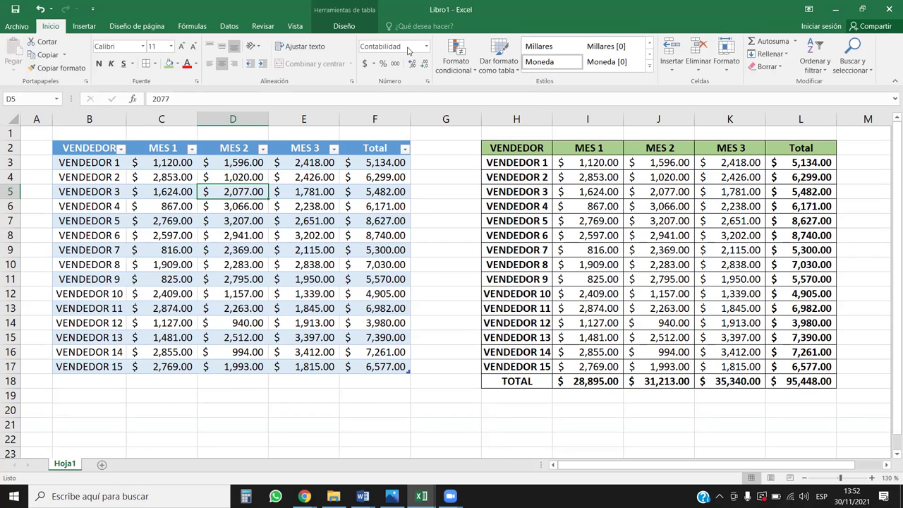
- Compare which tools are offered for each range and examine the blue table's name and resize settings
left_click(564, 208)
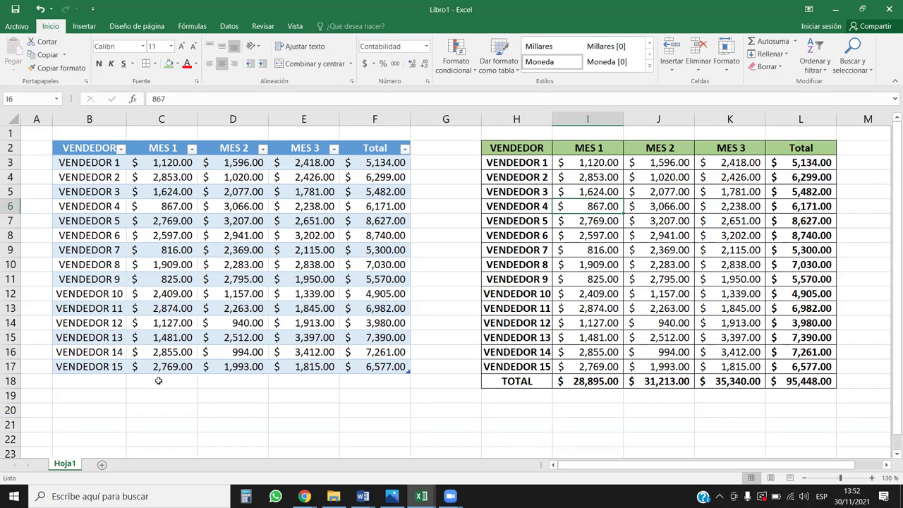
left_click(222, 326)
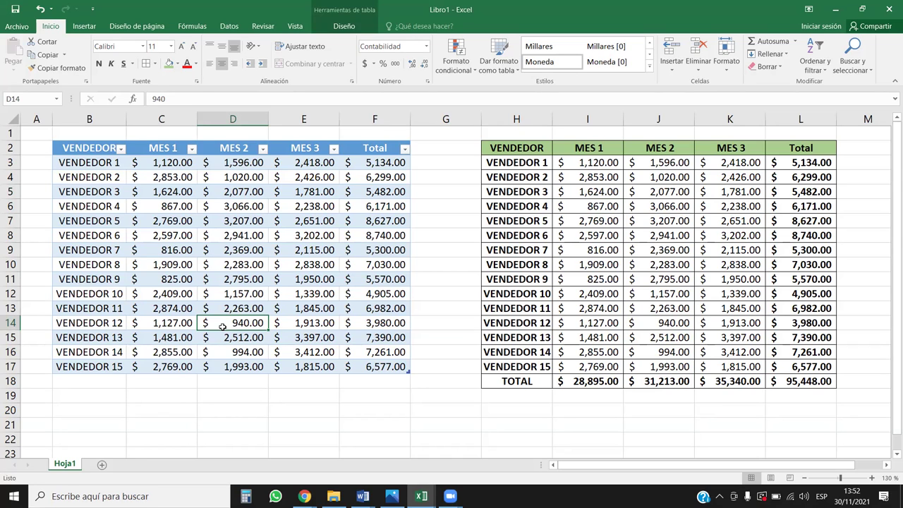
left_click_drag(666, 234, 730, 317)
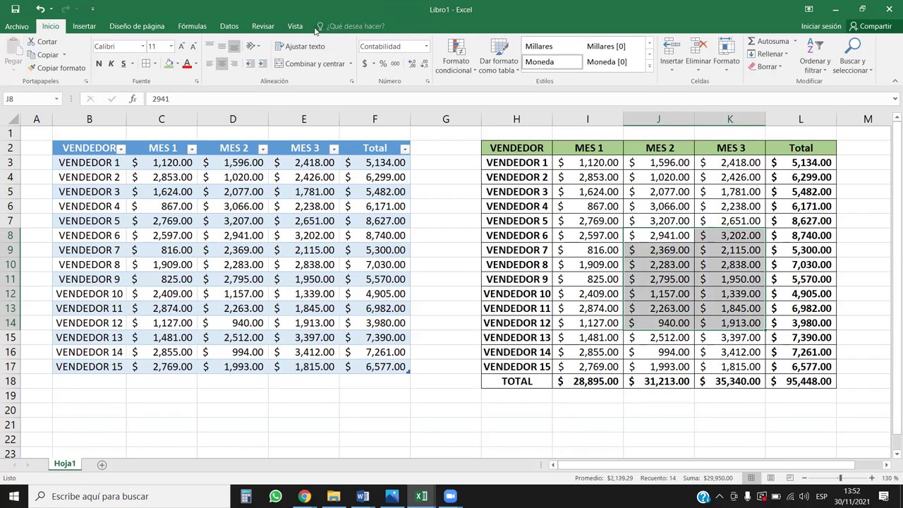
left_click(211, 230)
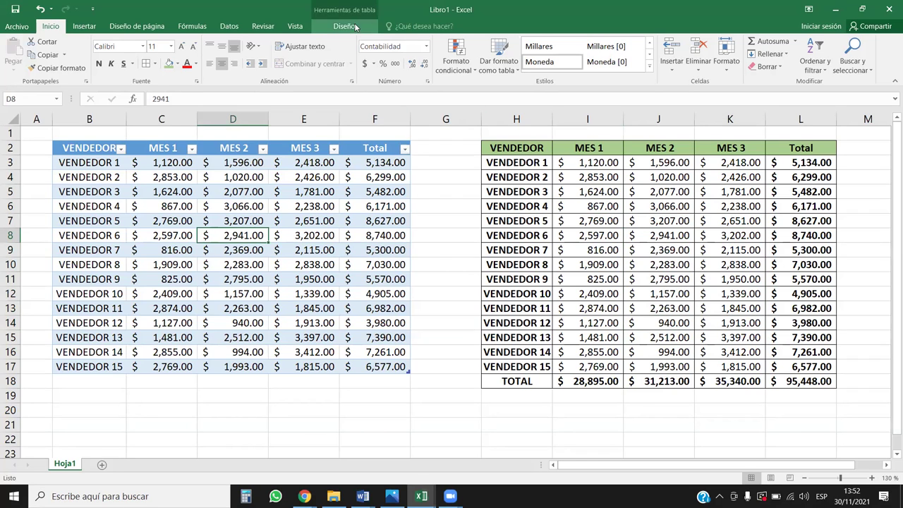
left_click(356, 27)
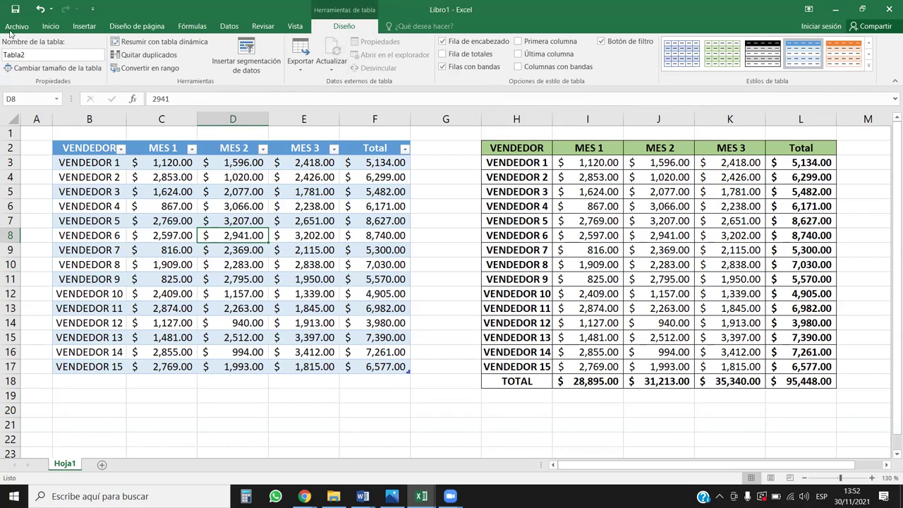
left_click(35, 56)
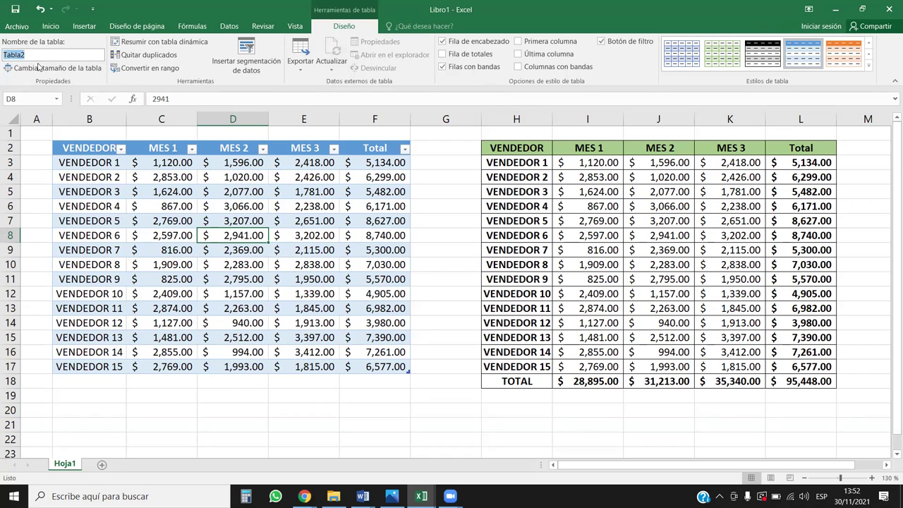
left_click(79, 73)
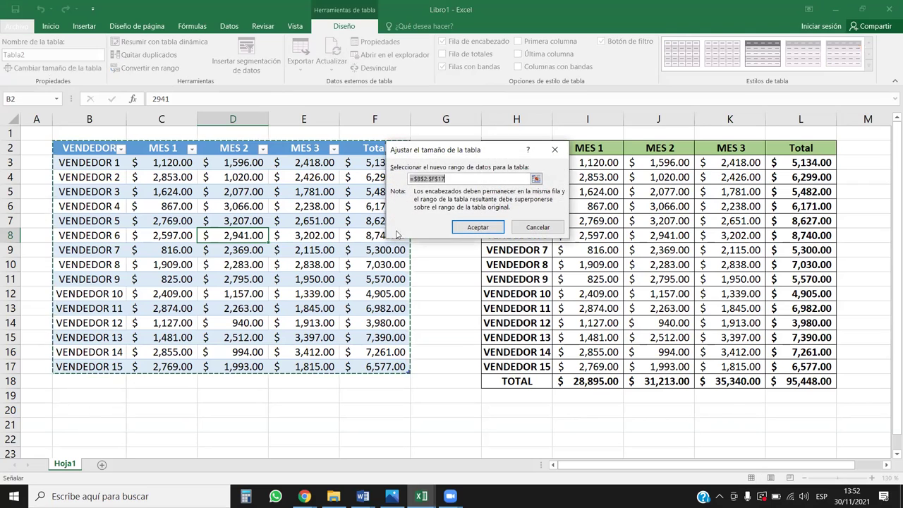
left_click(555, 149)
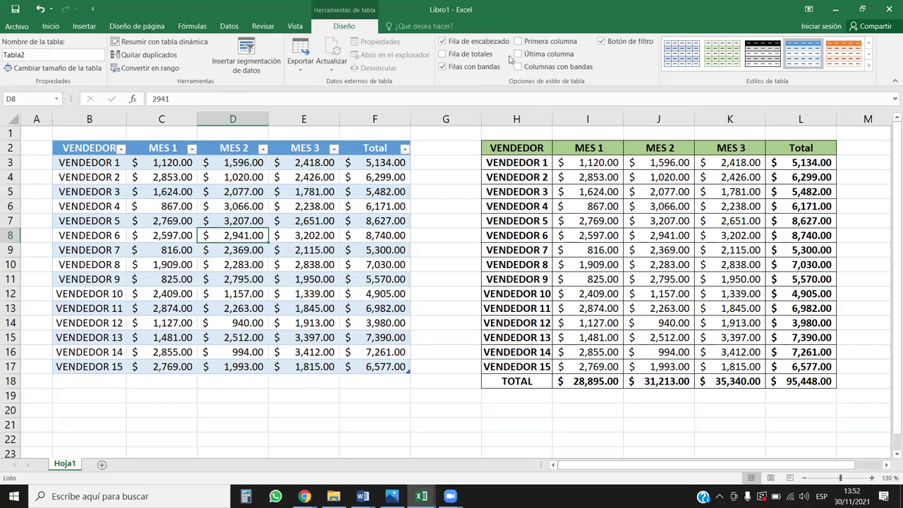
- Add a totals row to the blue table and fill the F18 total across to C18
left_click(443, 54)
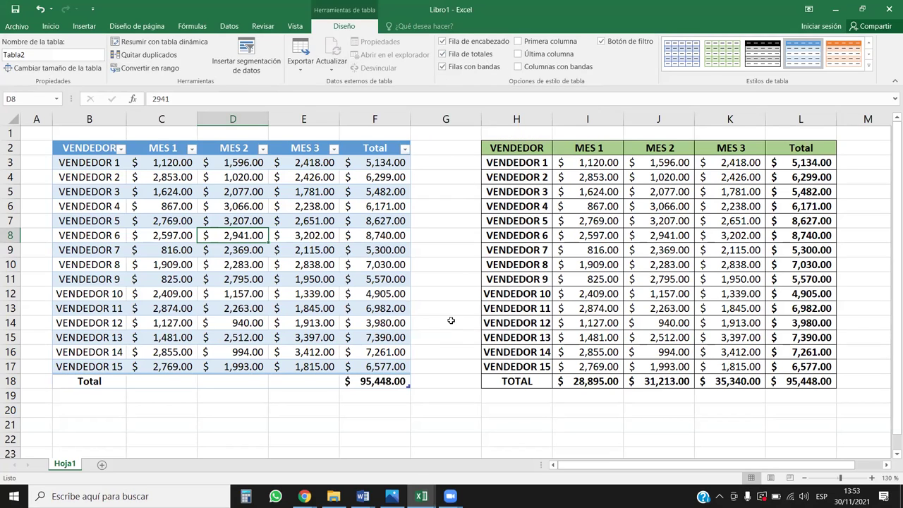
left_click(393, 379)
left_click_drag(407, 386, 154, 380)
left_click(318, 253)
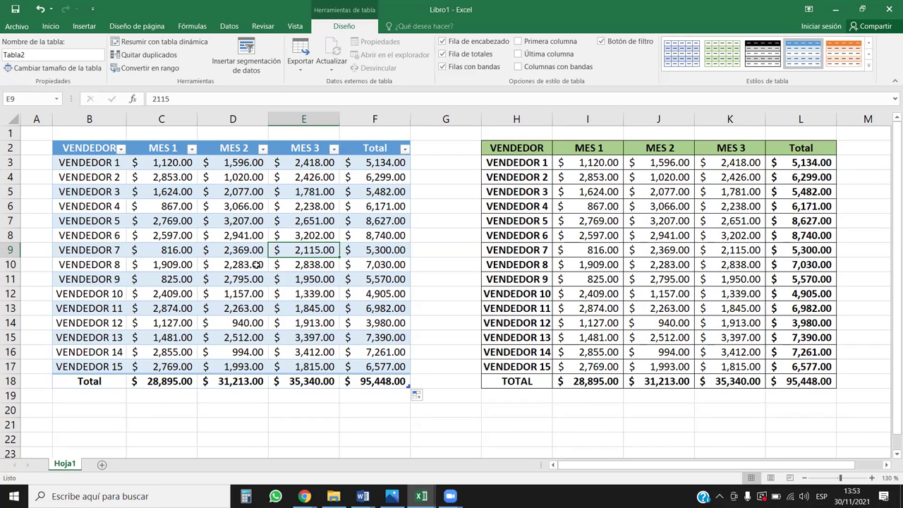
- Enable the first column and last column style options on the blue table and compare them with the bold cells of the formatted range
left_click(519, 42)
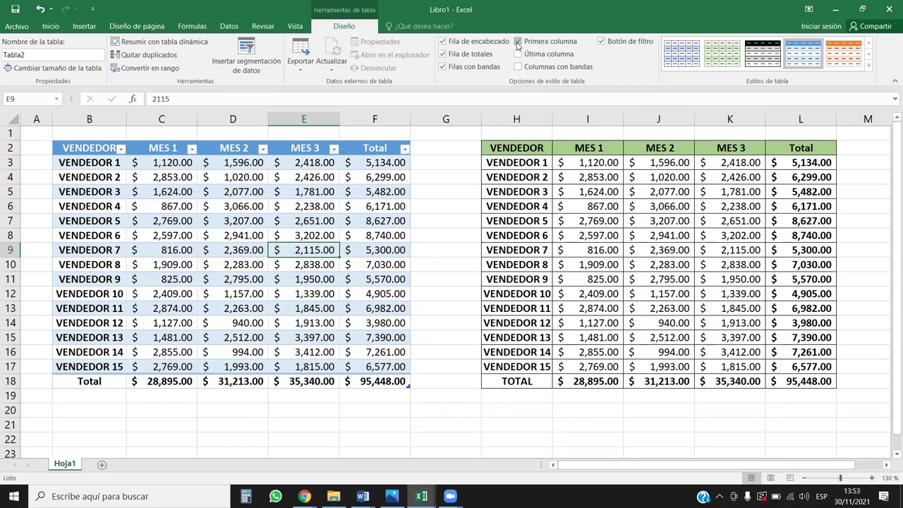
left_click(519, 54)
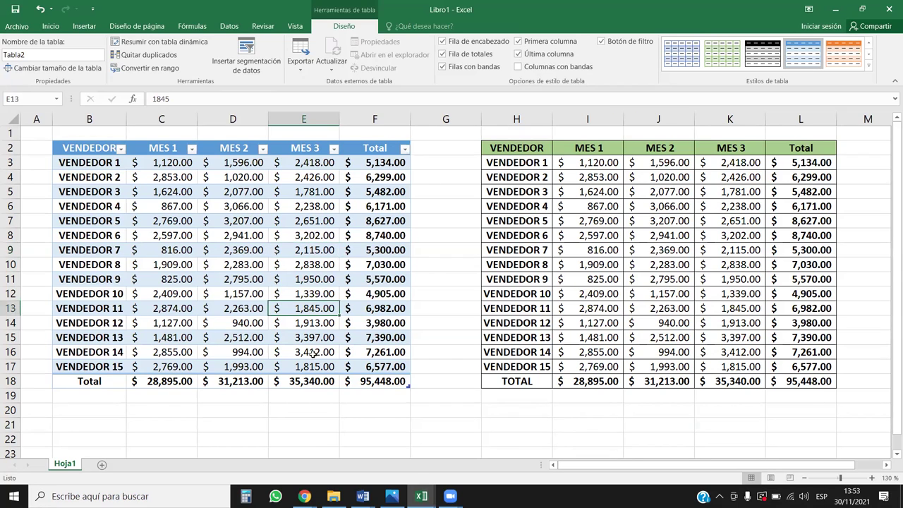
left_click_drag(818, 146, 811, 206)
left_click_drag(805, 265, 801, 385)
left_click_drag(519, 180, 519, 308)
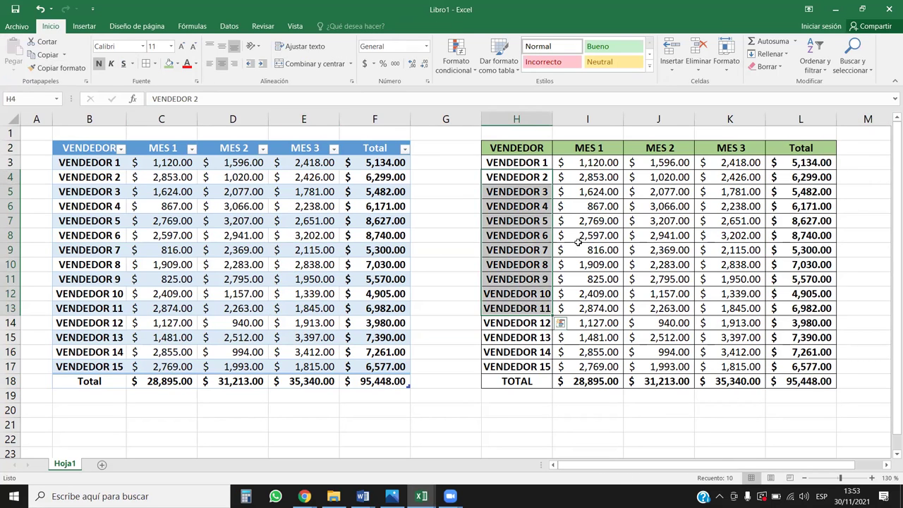
left_click(659, 235)
left_click(161, 221)
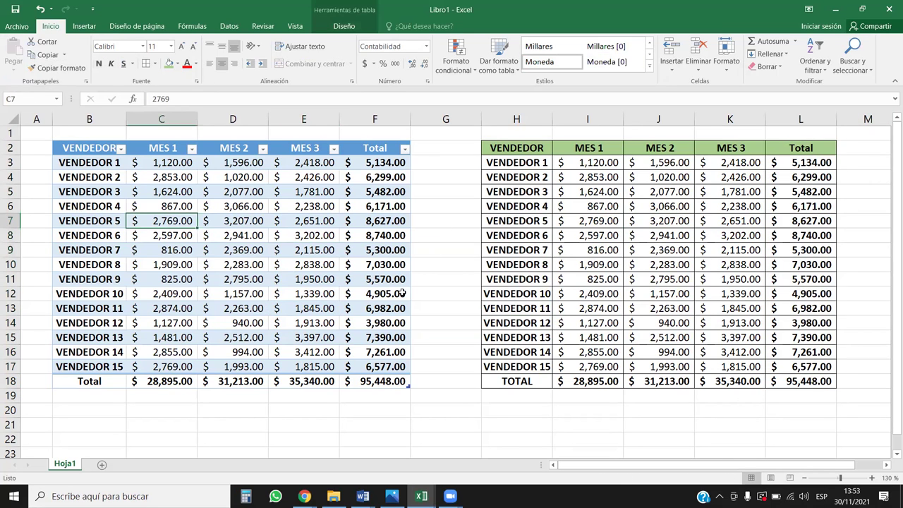
- Hide the blue table's filter buttons through its style options and show them again
left_click(344, 26)
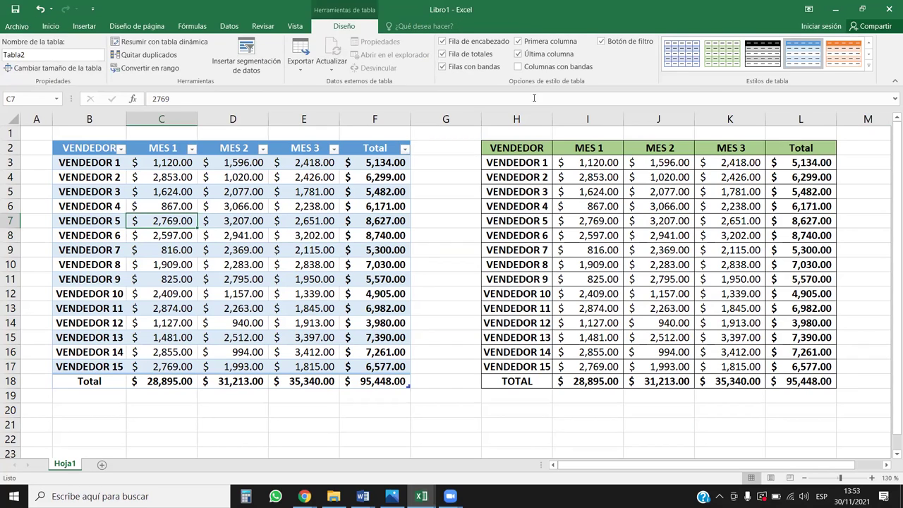
left_click(297, 277)
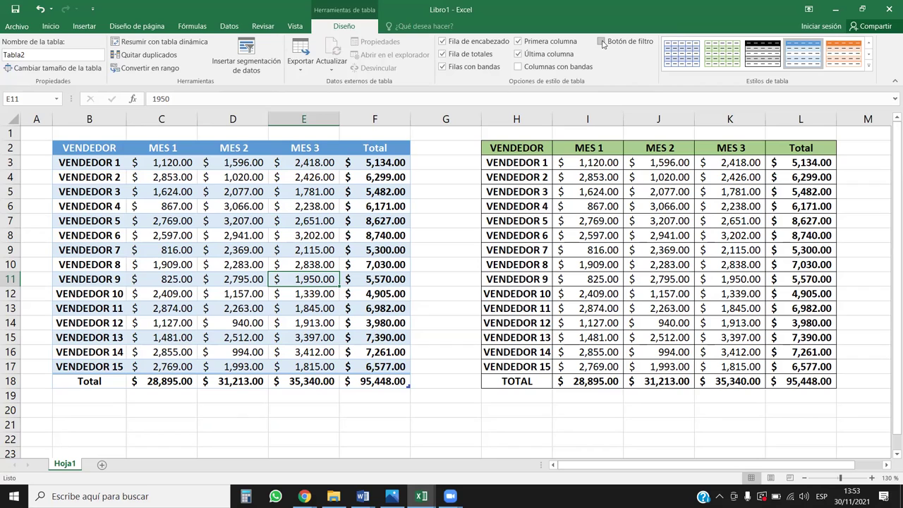
left_click(249, 255)
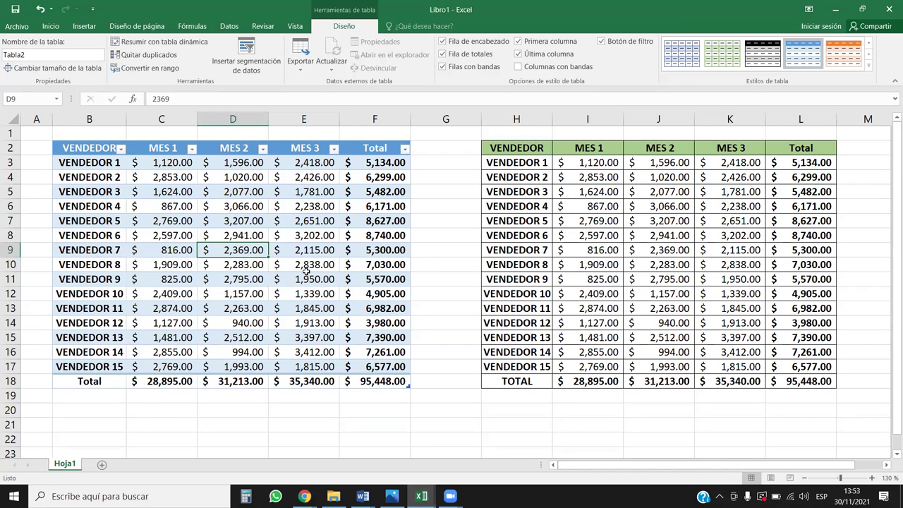
- Sort the blue table by its Total column from smallest to largest
left_click_drag(365, 165, 365, 366)
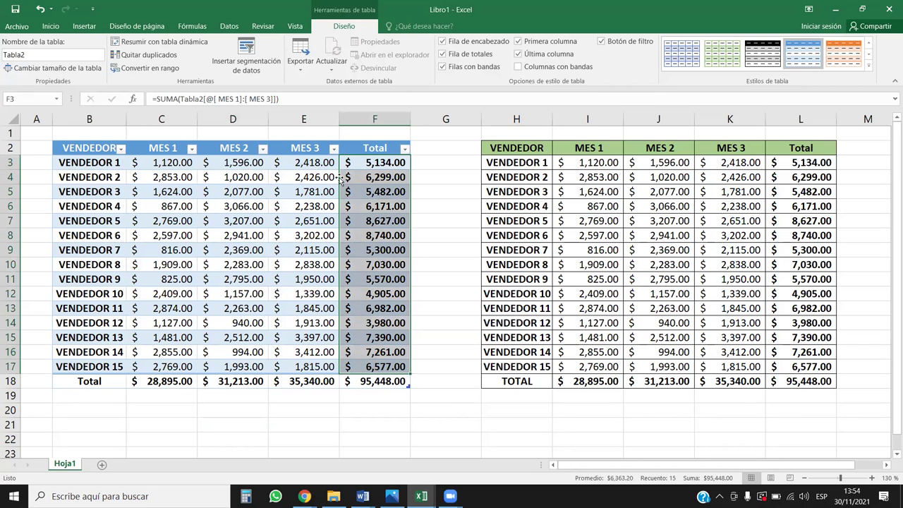
left_click(405, 149)
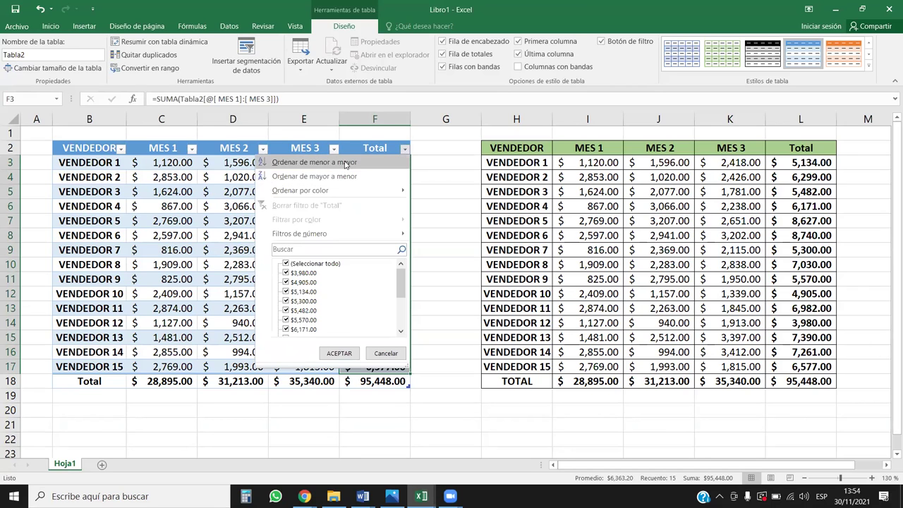
left_click(331, 163)
- Add filter buttons to the green formatted range's header row and sort it by Total from smallest to largest
left_click(800, 158)
left_click(800, 155)
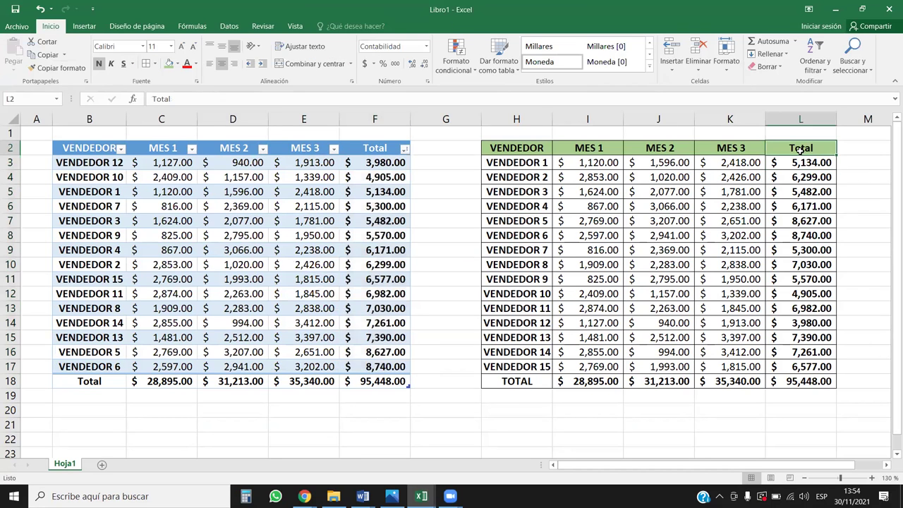
key("ctrl+shift+l")
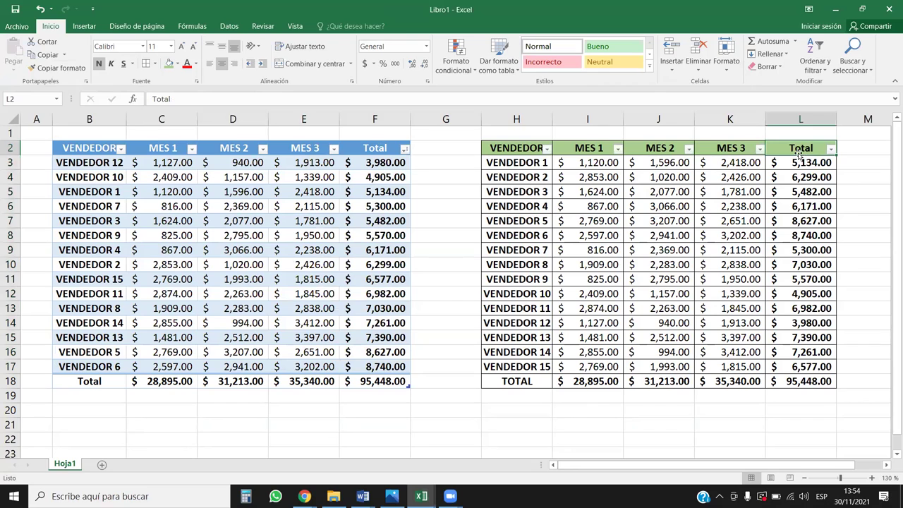
left_click(832, 148)
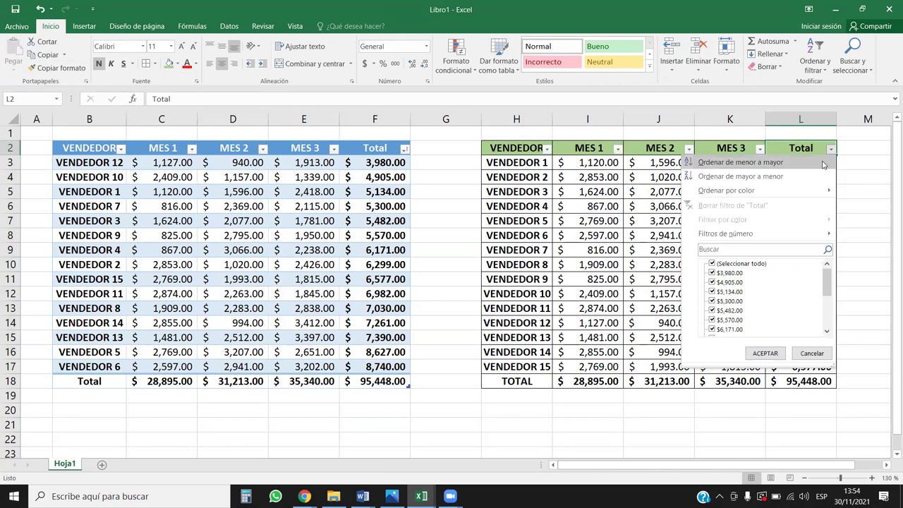
left_click(748, 163)
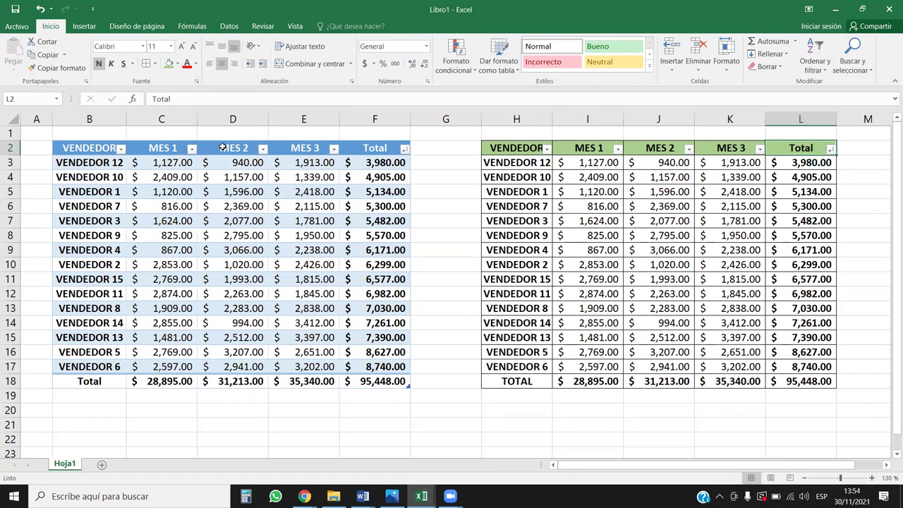
- Sort the blue table by Total from largest to smallest and select its data together with the totals row
left_click(257, 179)
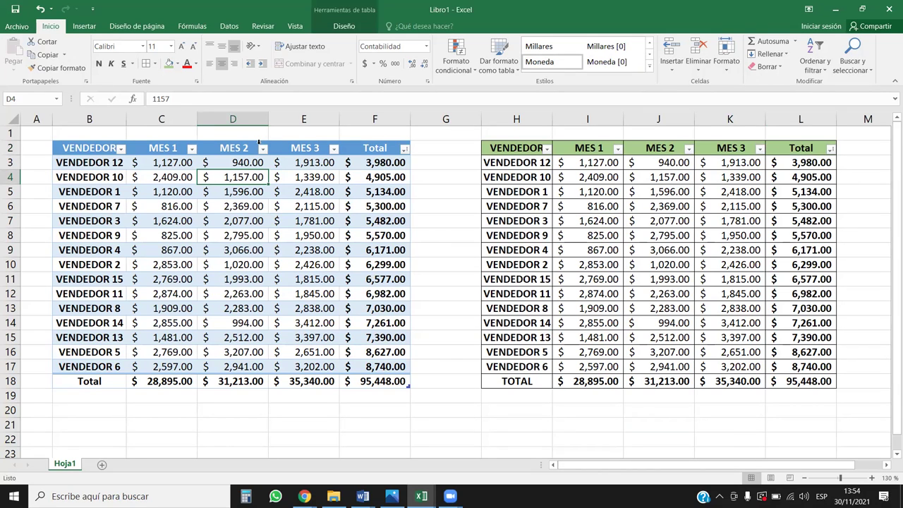
left_click(690, 223)
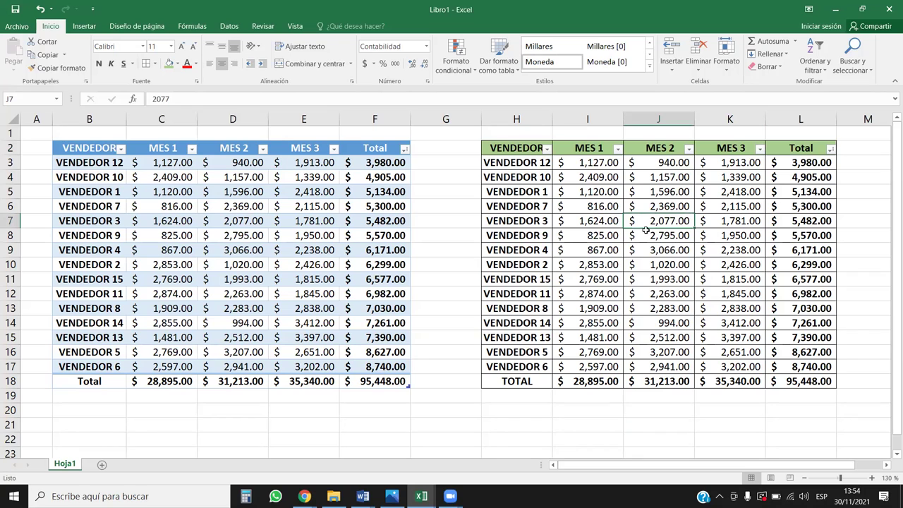
left_click(405, 149)
left_click(321, 180)
left_click_drag(381, 164, 81, 385)
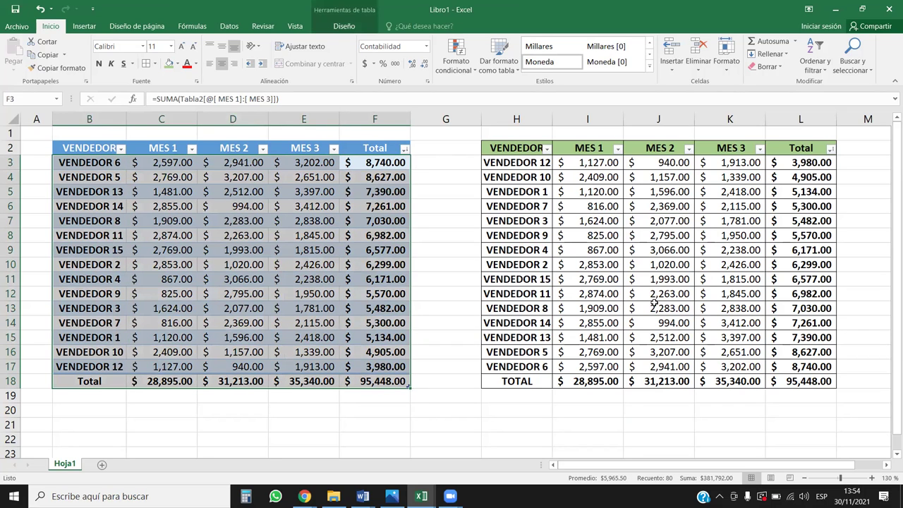
- Try to sort the green range by Total from largest to smallest and check where its TOTAL row lands
left_click(831, 149)
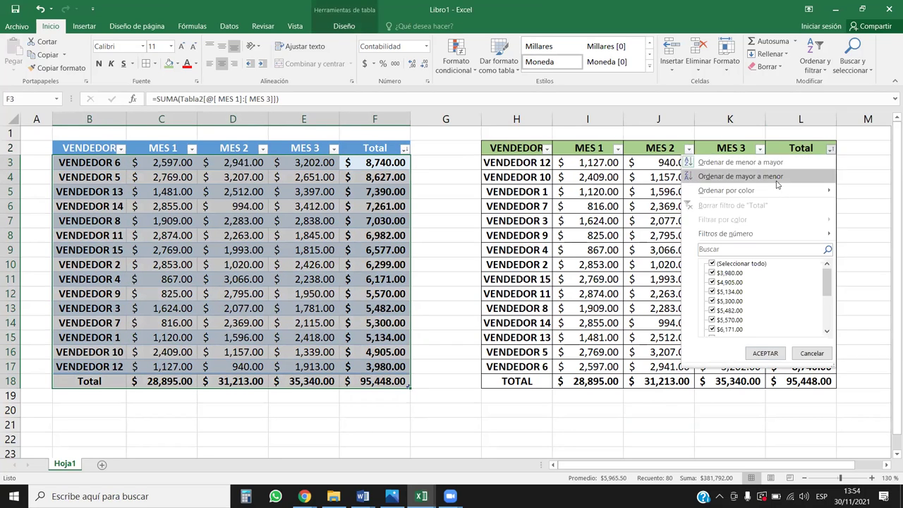
left_click(752, 179)
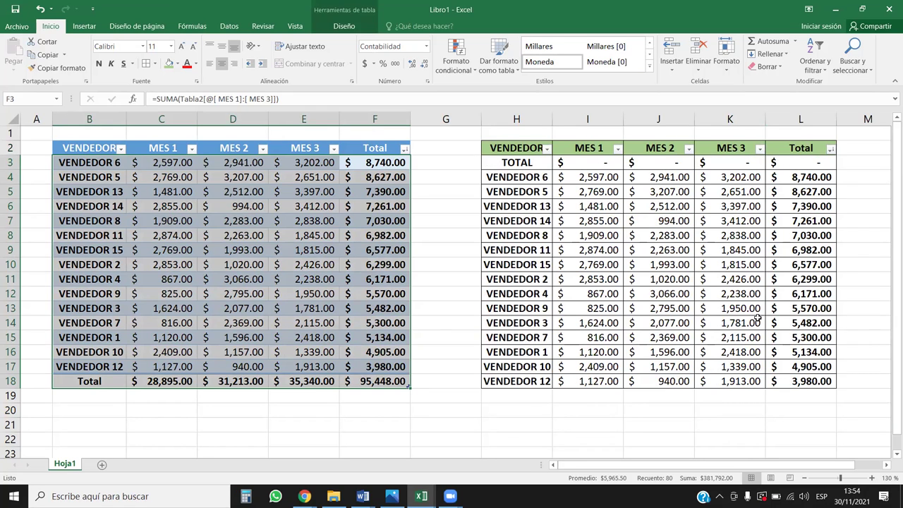
left_click_drag(525, 163, 819, 163)
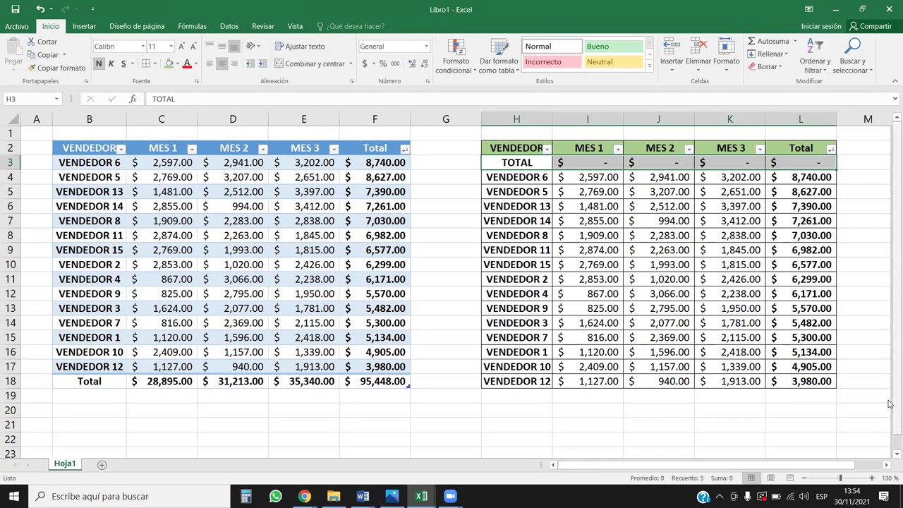
- Sort the green range by Total from smallest to largest again, then undo the last two sorts
left_click(831, 149)
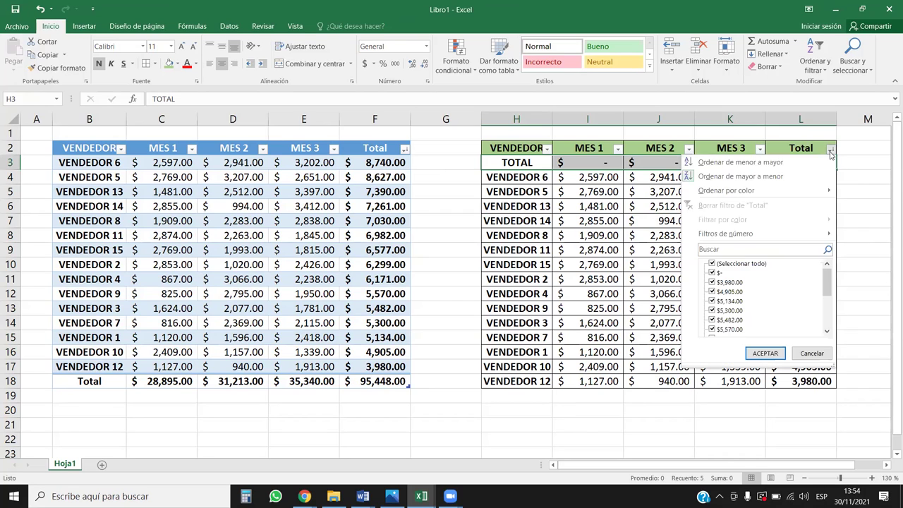
left_click(769, 164)
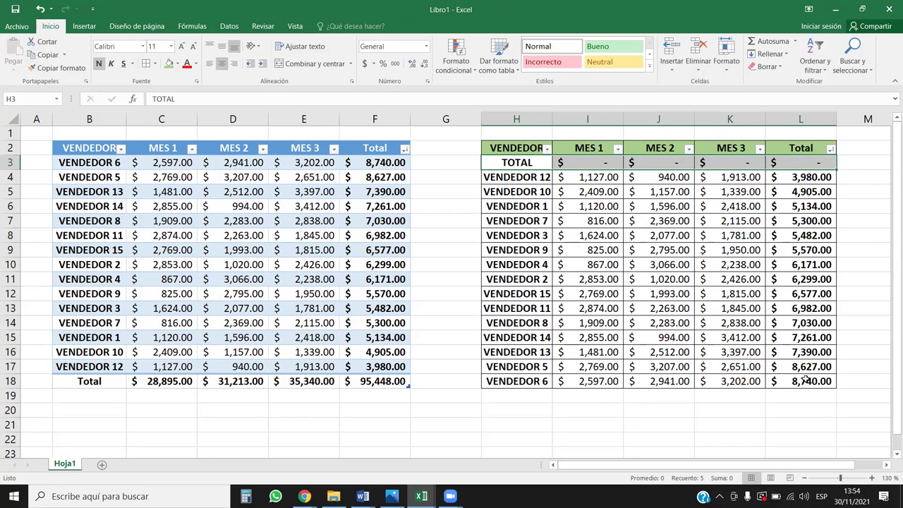
left_click(831, 149)
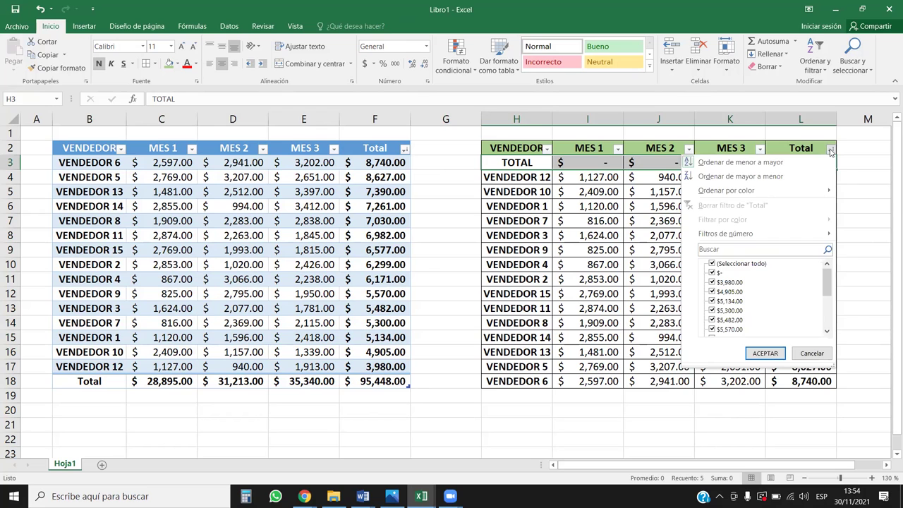
left_click(656, 222)
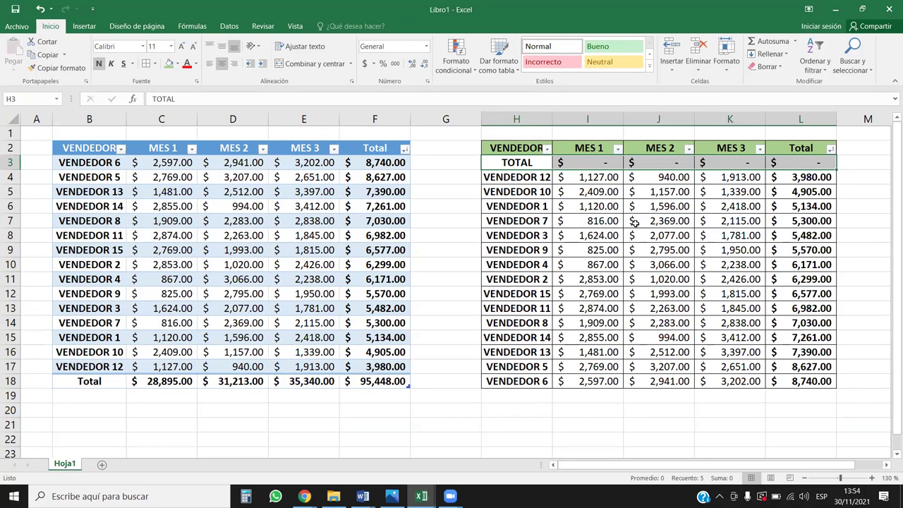
key("ctrl+z")
key("ctrl+y")
left_click(740, 229)
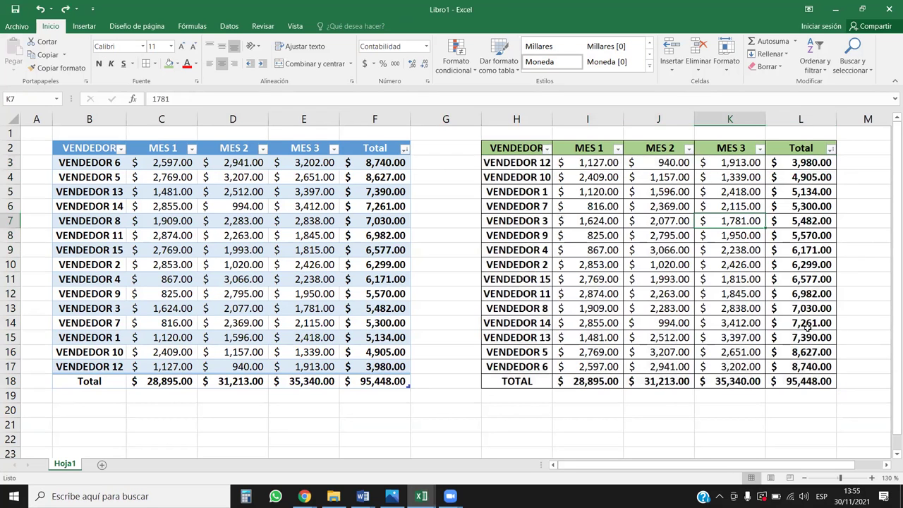
- Check the grand total formula in L18 and sort the green range by Total from largest to smallest
left_click(806, 380)
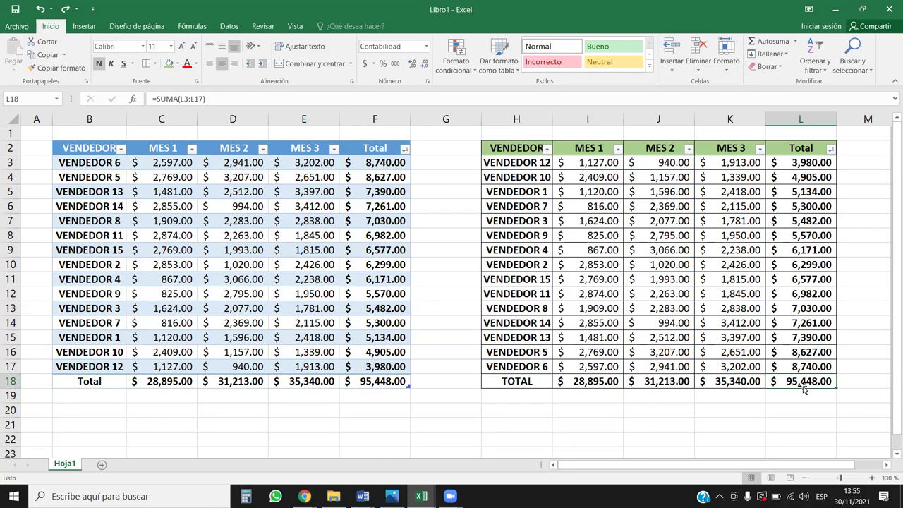
left_click(830, 149)
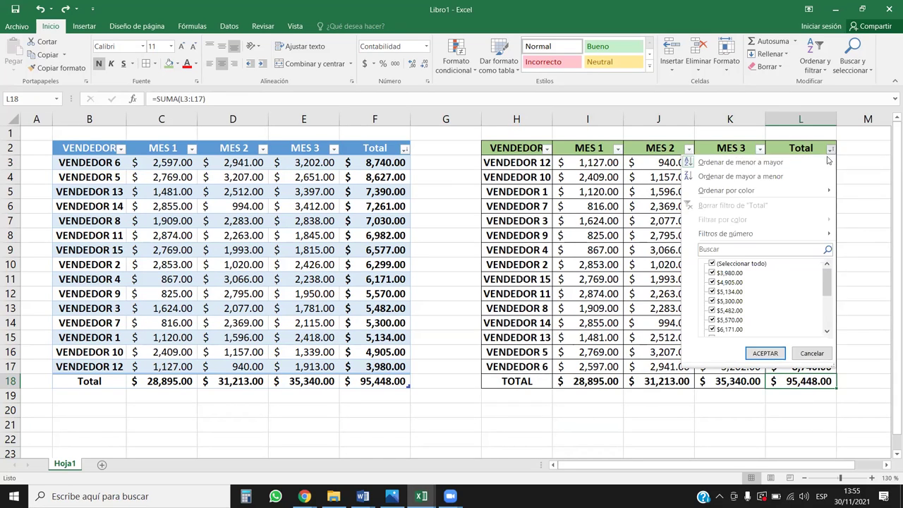
left_click(765, 179)
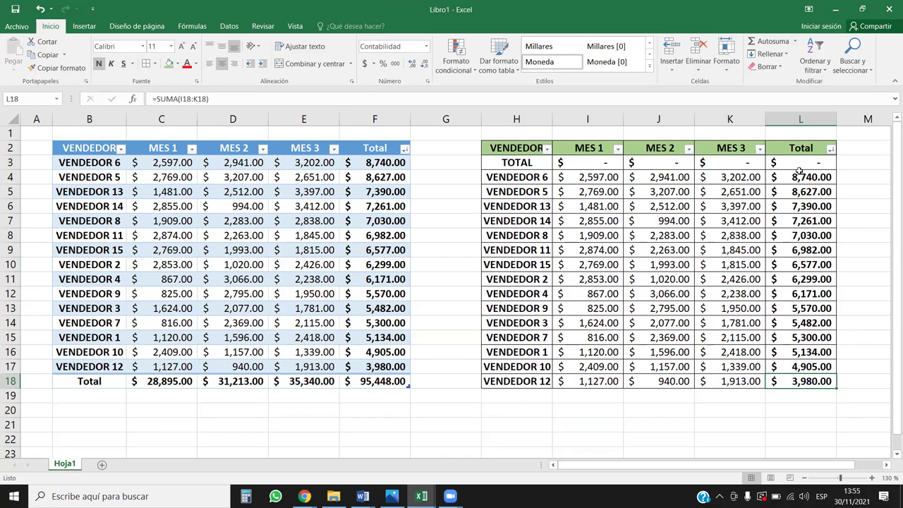
- Inspect the SUMA formula in cell L3 of the green range, then undo the descending sort
left_click(803, 161)
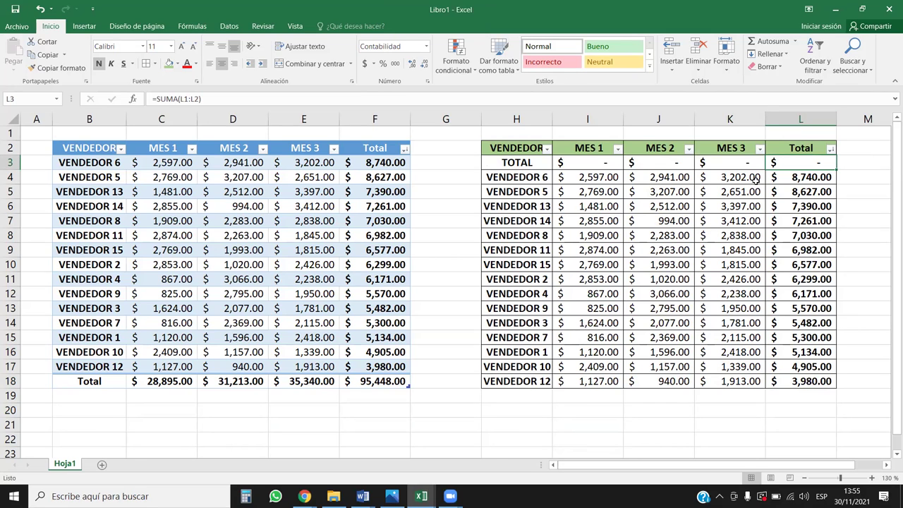
left_click(788, 381, "shift")
left_click(804, 161)
double_click(790, 163)
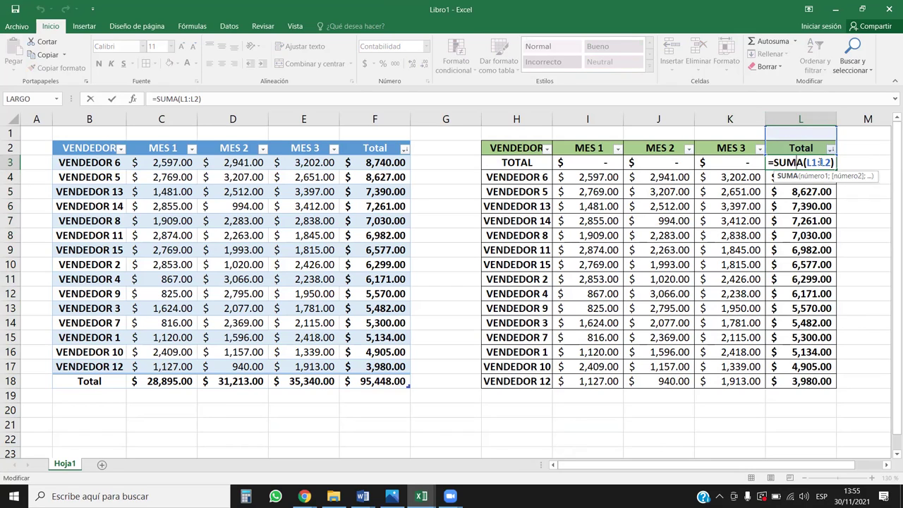
key("ctrl+Return")
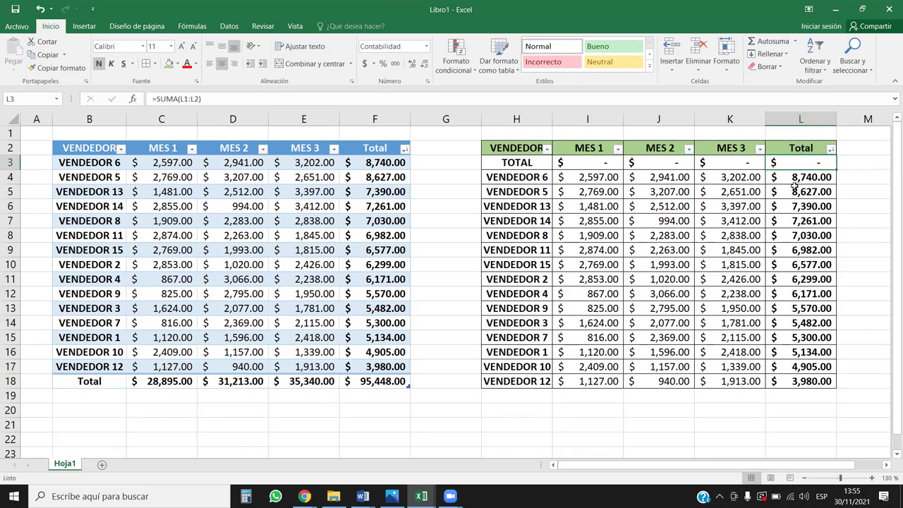
key("ctrl+z")
key("ctrl+z")
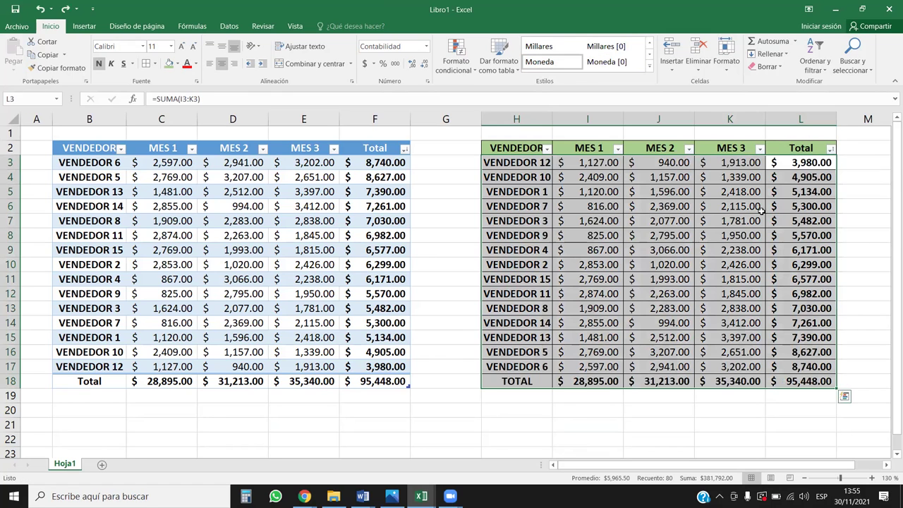
- Compare the green range with the blue table and examine the blue table's totals row B18:F18
left_click(695, 216)
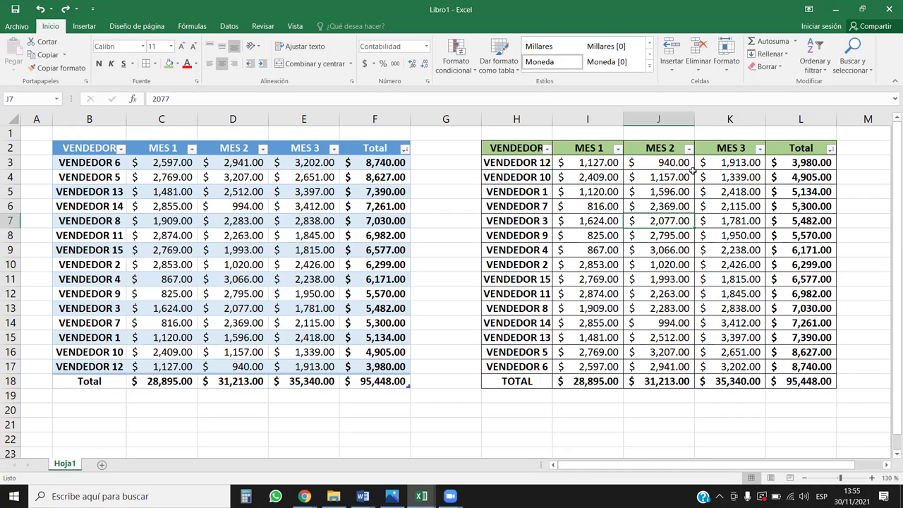
left_click(243, 204)
left_click_drag(99, 377, 395, 380)
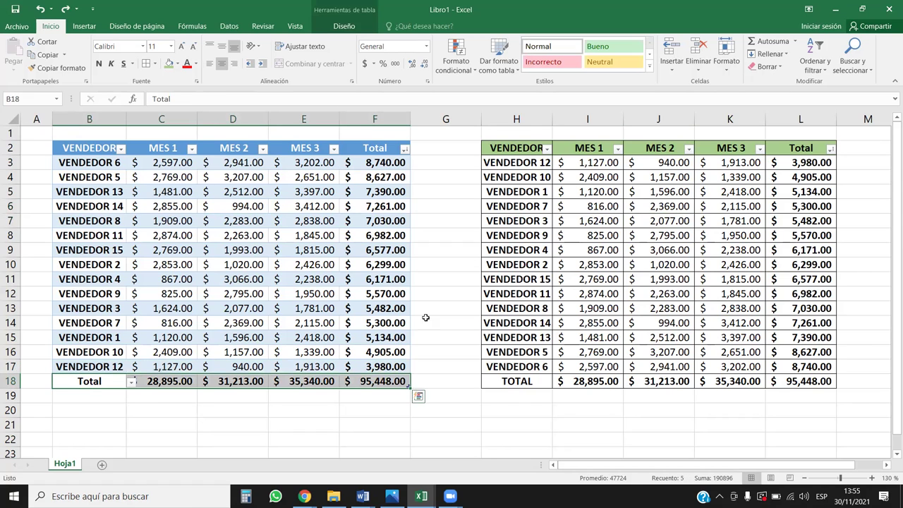
- Sort the green range by VENDEDOR from A to Z and check its TOTAL label in H3
left_click(548, 148)
left_click(468, 164)
left_click(534, 162)
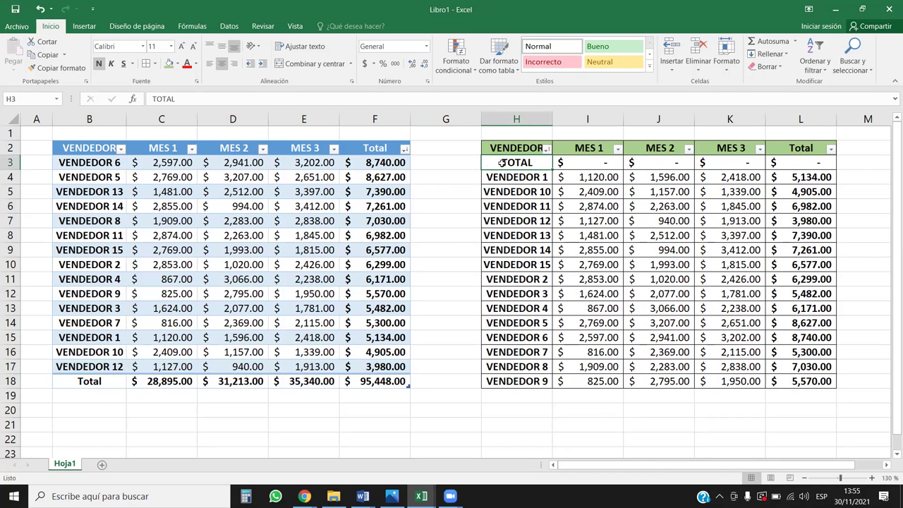
- Sort the green range by VENDEDOR from Z to A and examine its TOTAL row H18:L18
left_click(548, 148)
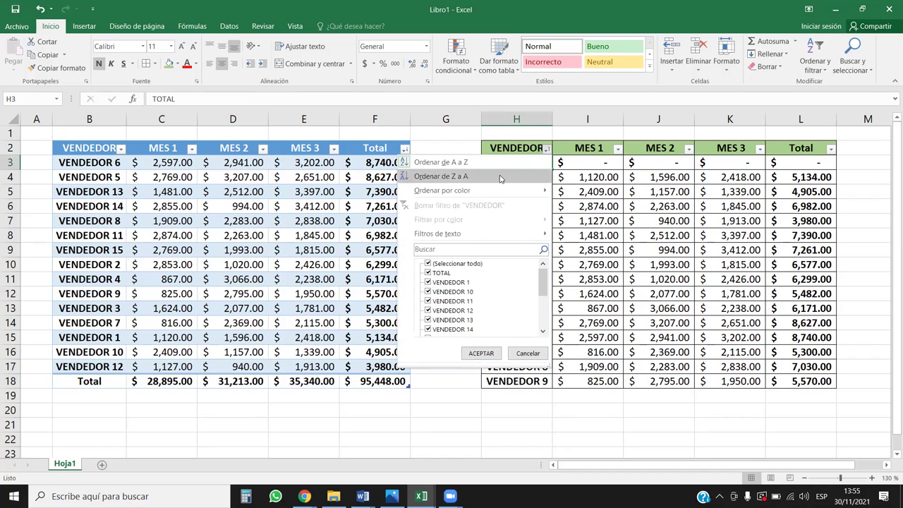
left_click(500, 178)
left_click_drag(520, 376, 818, 377)
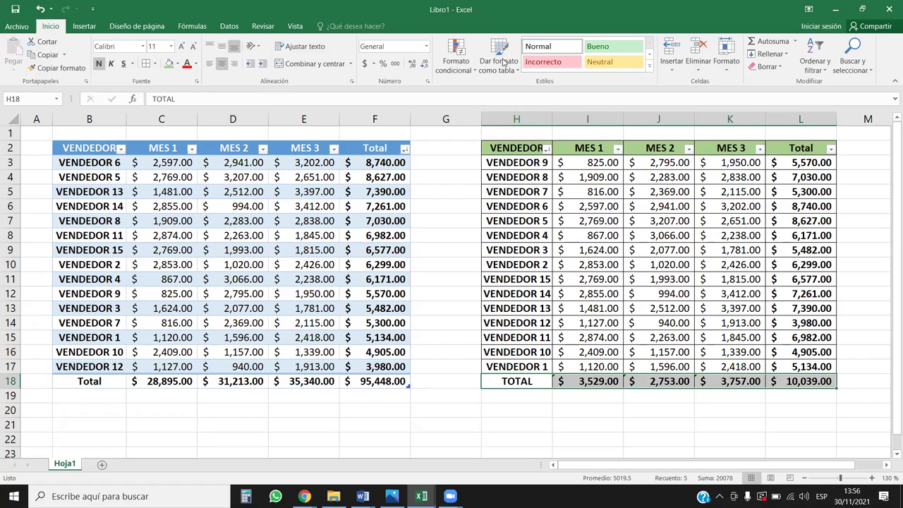
key("F2")
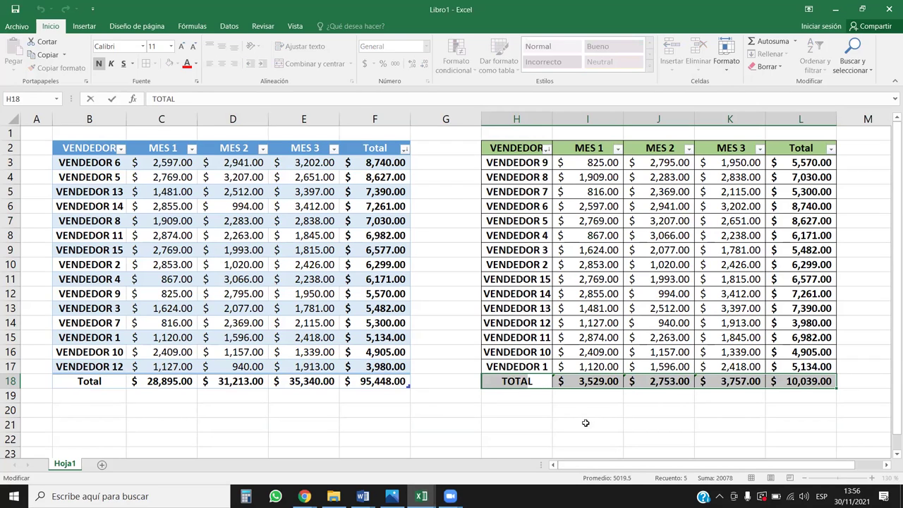
left_click(585, 422)
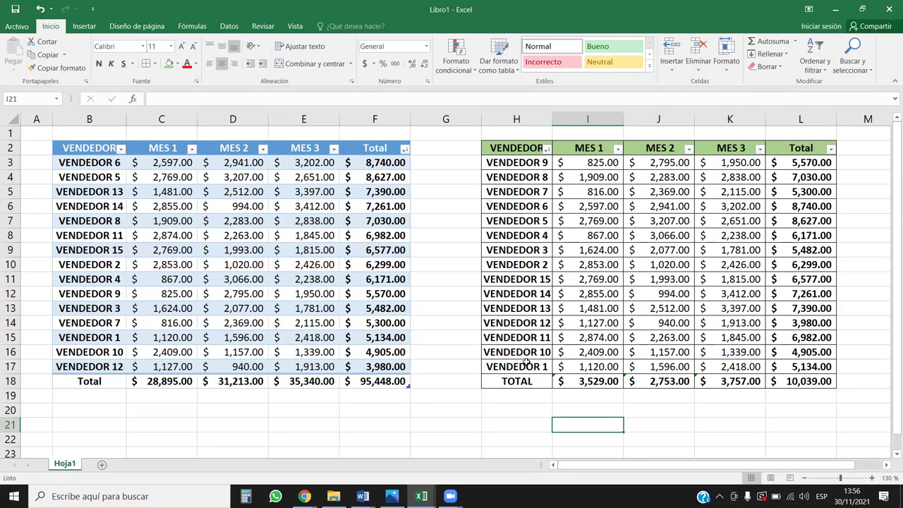
- Replace the vendor label in H17 with a first name beginning with Z and sort the green range by VENDEDOR from A to Z
left_click(525, 364)
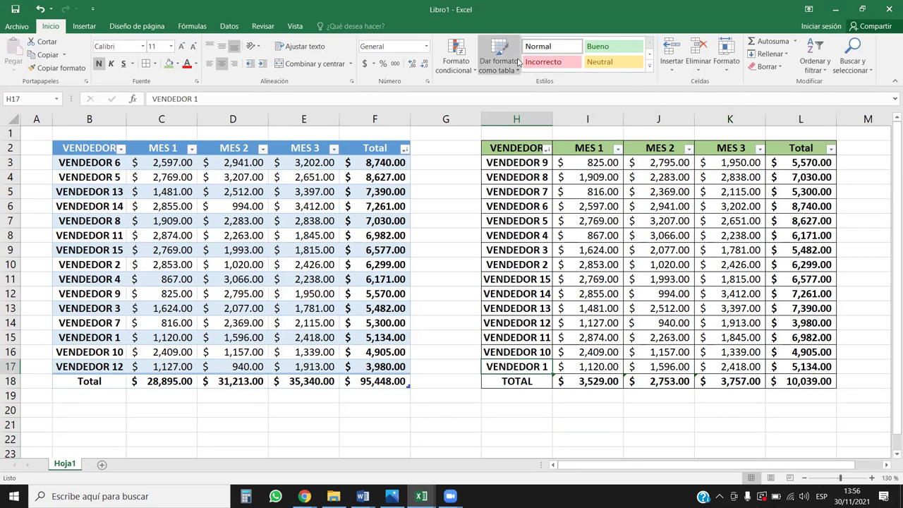
type("Z")
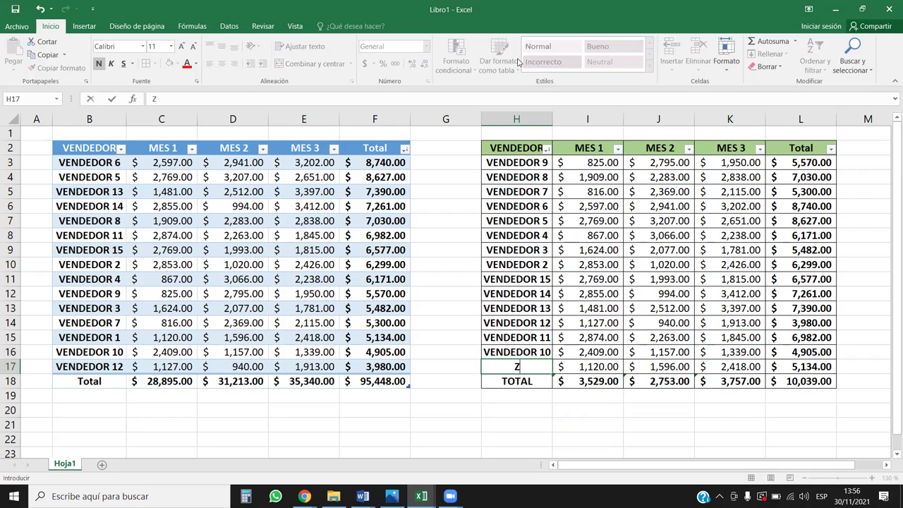
type("OILA")
left_click(616, 248)
left_click(546, 149)
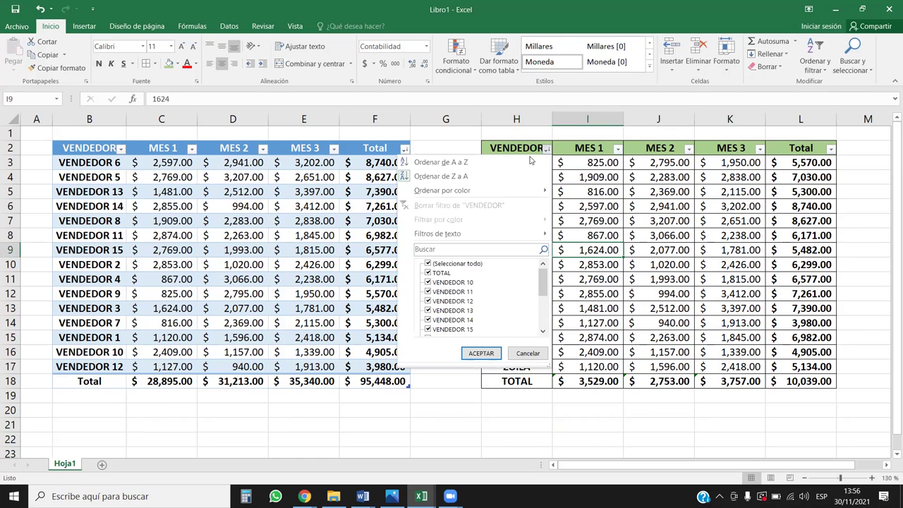
left_click(500, 164)
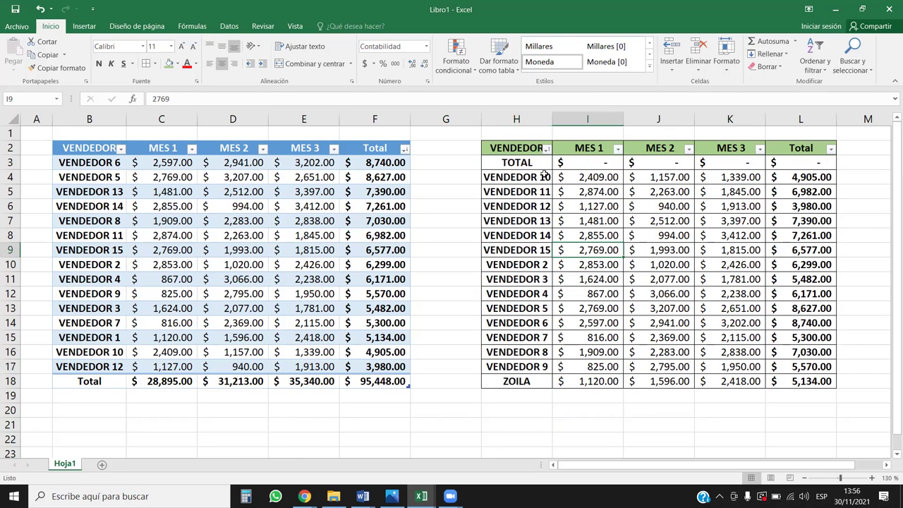
- Sort the green range by VENDEDOR from Z to A with the renamed vendor included and examine its TOTAL row H18:L18
left_click(546, 149)
left_click(444, 176)
left_click_drag(519, 162, 804, 378)
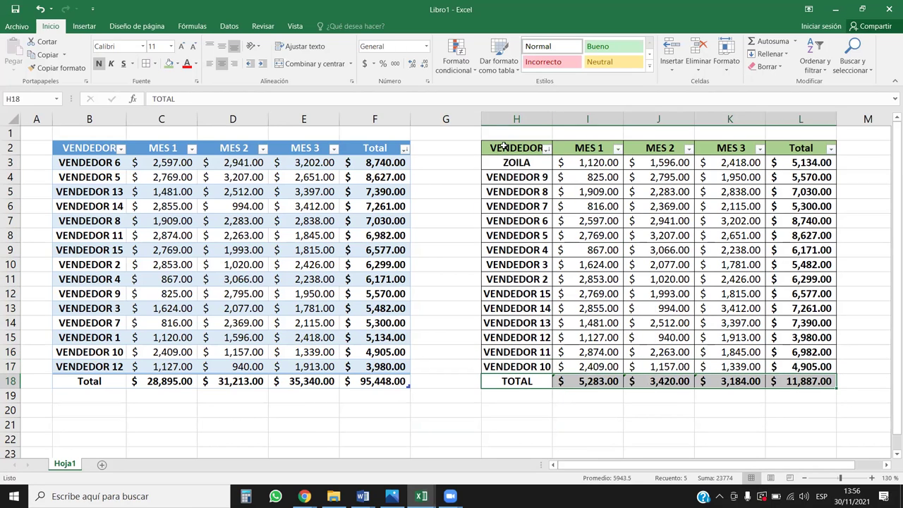
- Undo the last two VENDEDOR sorts and the renaming of the vendor label in the green range
key("ctrl+z")
key("ctrl+z")
key("ctrl+z")
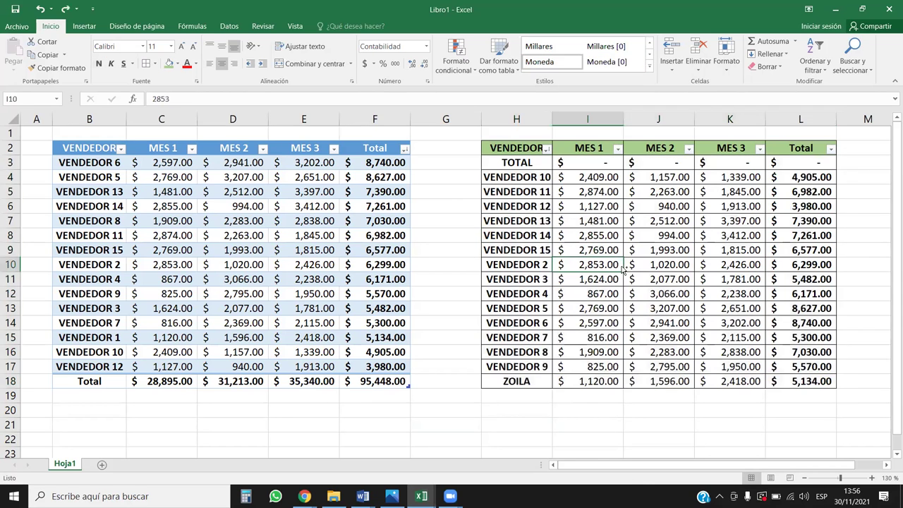
key("ctrl+z")
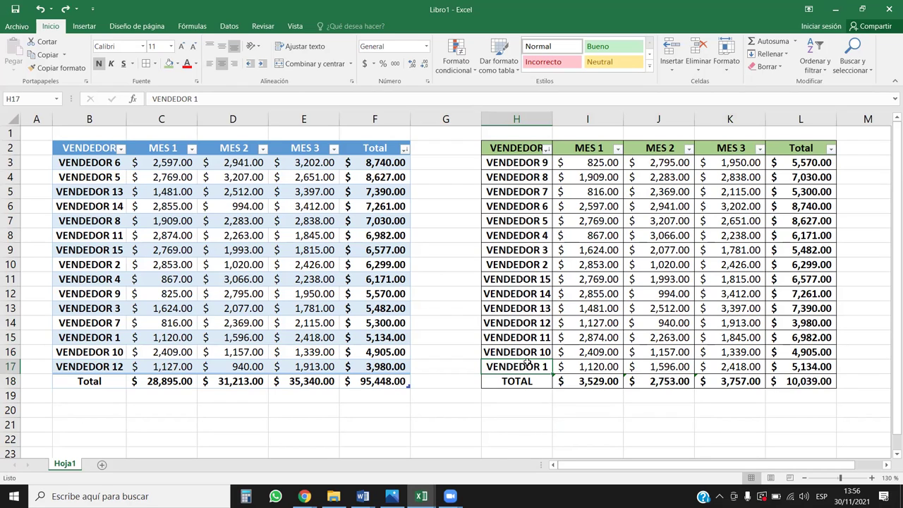
- Replace the vendor label in H17 with a first name beginning with A and sort the green range by VENDEDOR from A to Z
type("aANA")
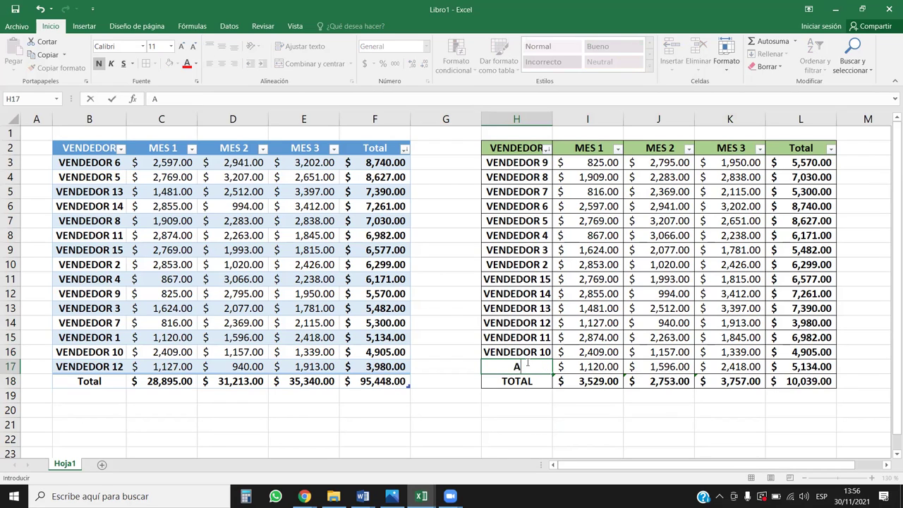
left_click(768, 259)
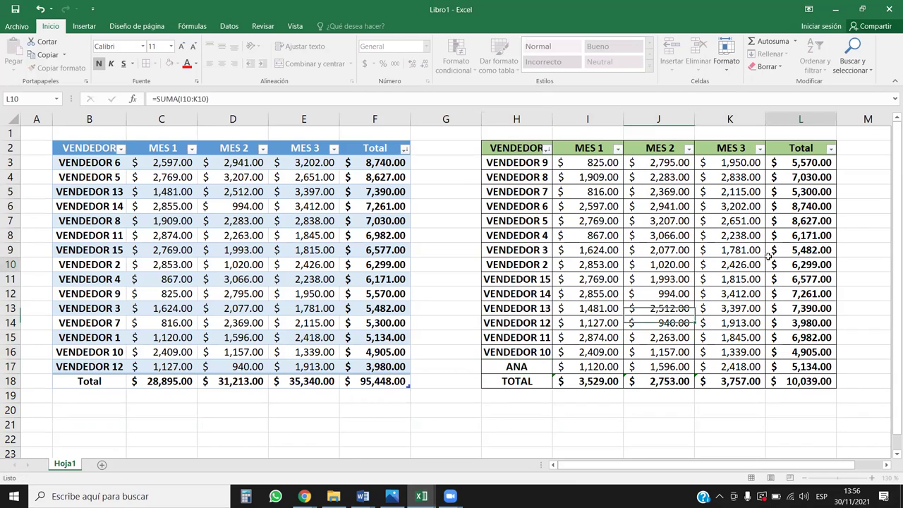
left_click(547, 148)
left_click(486, 165)
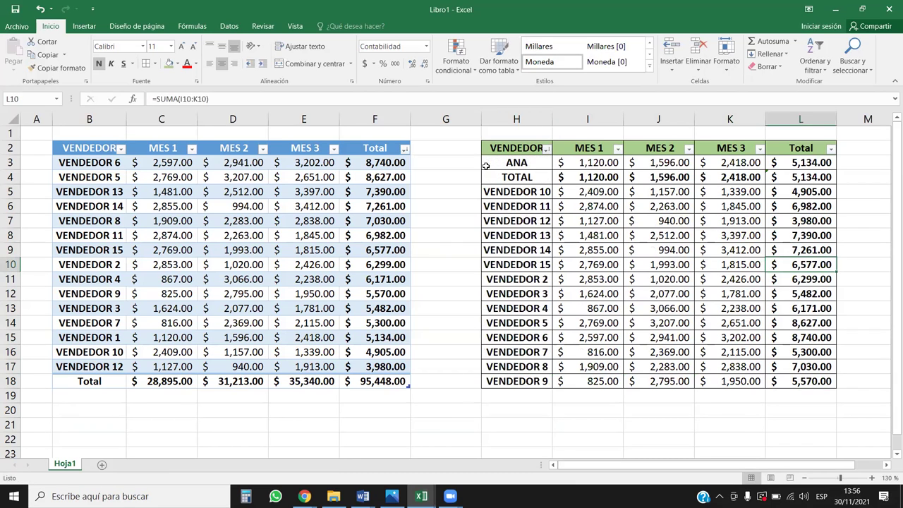
- Examine the renamed vendor's row and the TOTAL row in H3:L4 against the rest of the green range
left_click(529, 192)
left_click(525, 163)
left_click_drag(525, 163, 807, 170)
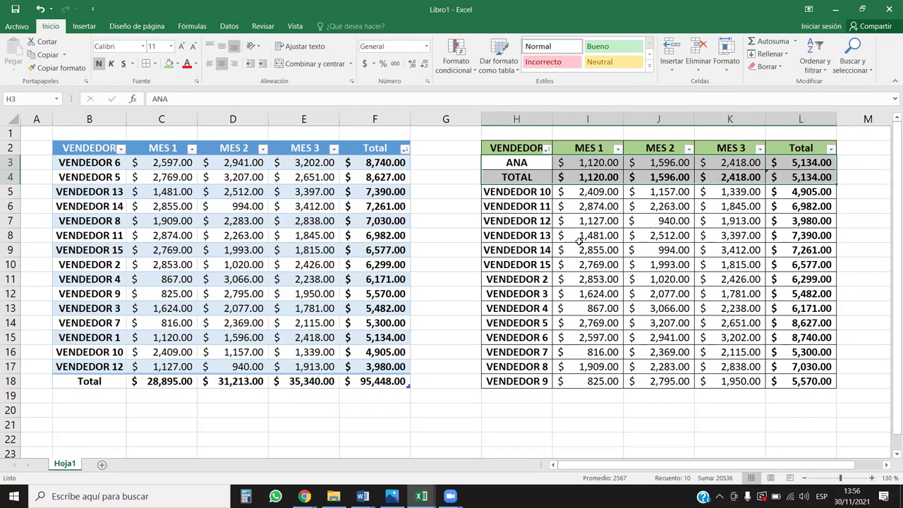
left_click_drag(517, 148, 804, 384)
left_click(704, 308)
left_click_drag(532, 162, 811, 182)
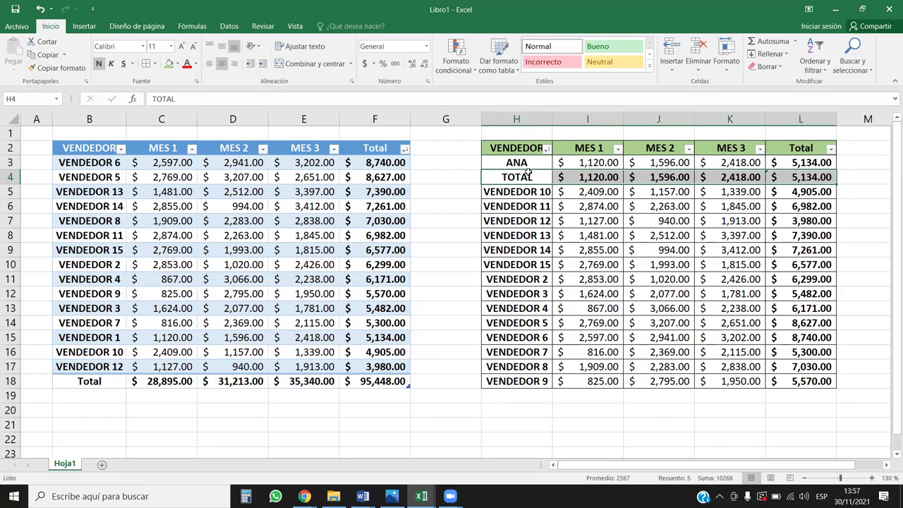
- Compare the blue table's values with the green range from its TOTAL row down, and switch to the Cortina.jpg image in Photos
left_click_drag(190, 168, 345, 274)
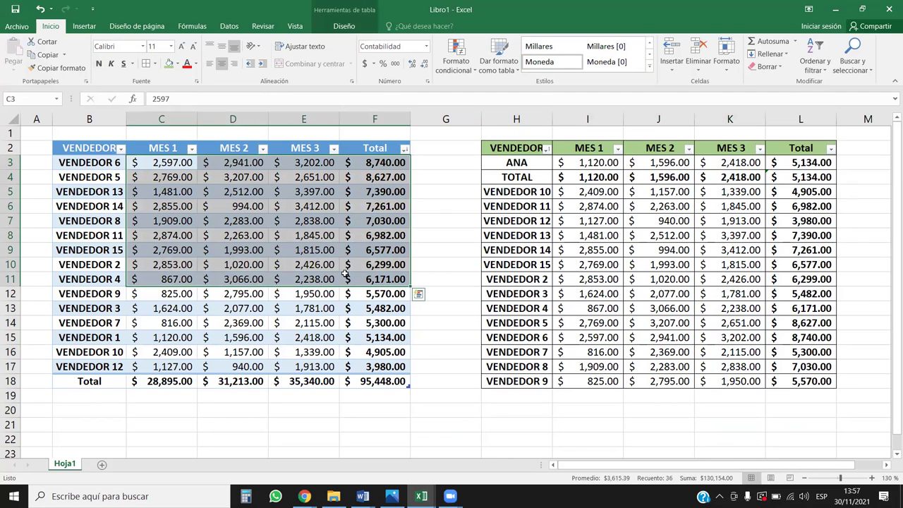
left_click_drag(517, 177, 804, 369)
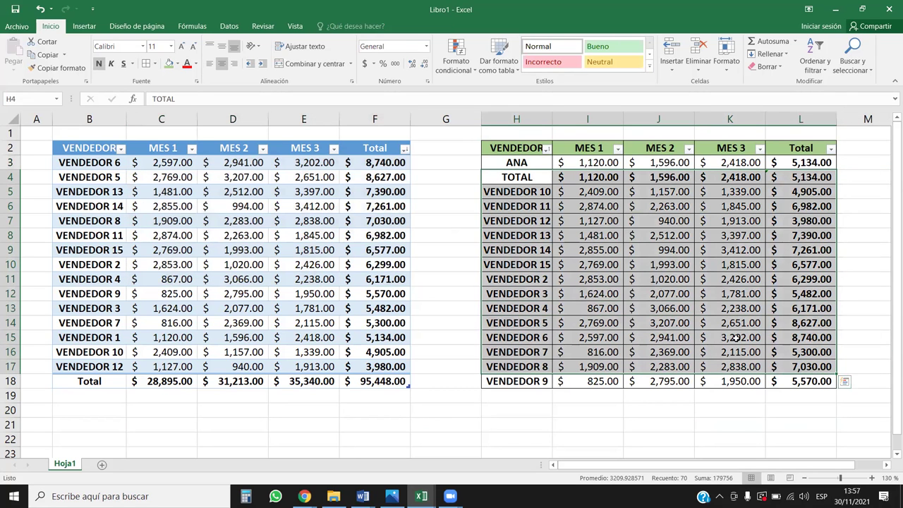
left_click_drag(337, 208, 191, 275)
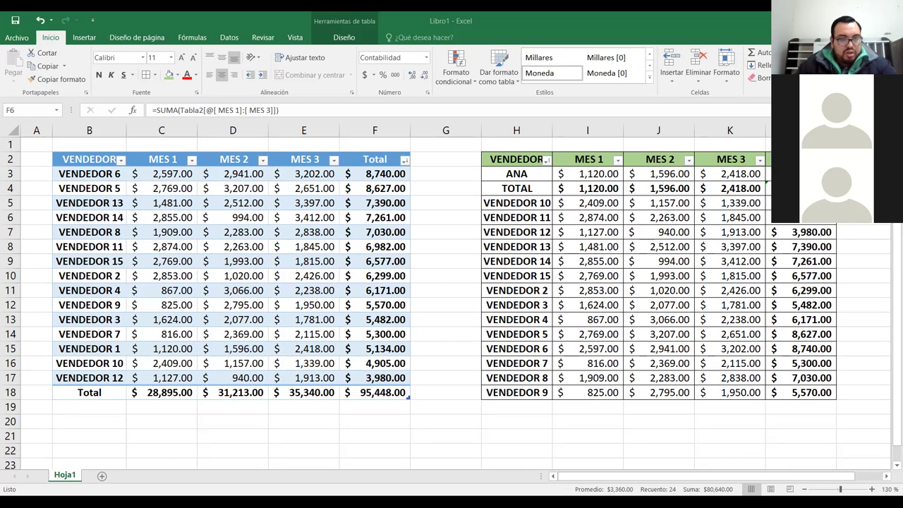
key("alt+Tab")
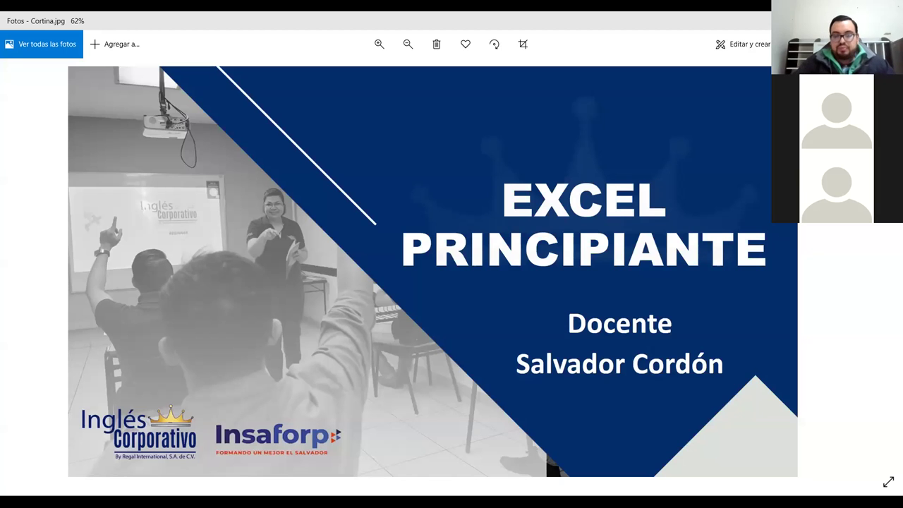